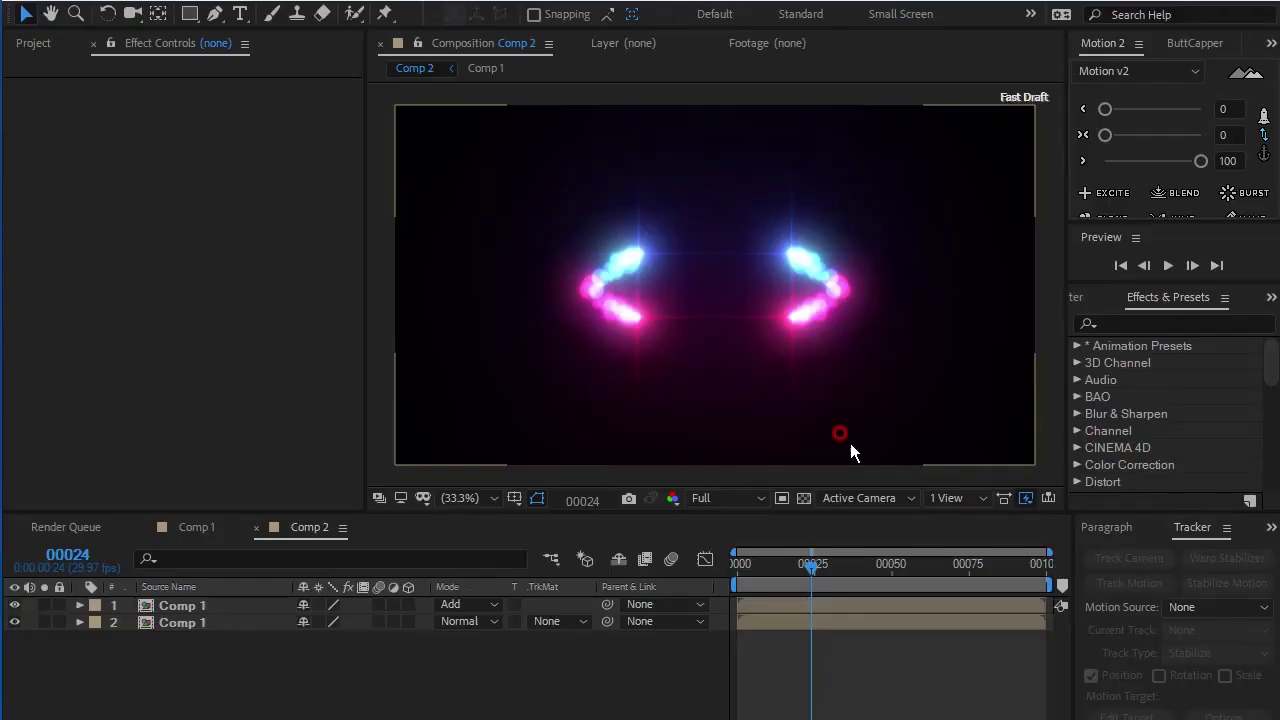
Step: Scrub Comp 2 back to frame 0 and play through the finished mirrored red/blue light-streak animation
{"action": "left_click", "coordinate": [803, 565]}
{"action": "mouse_move", "coordinate": [789, 571]}
{"action": "left_mouse_down"}
{"action": "mouse_move", "coordinate": [711, 585]}
{"action": "mouse_move", "coordinate": [893, 580]}
{"action": "left_mouse_up"}
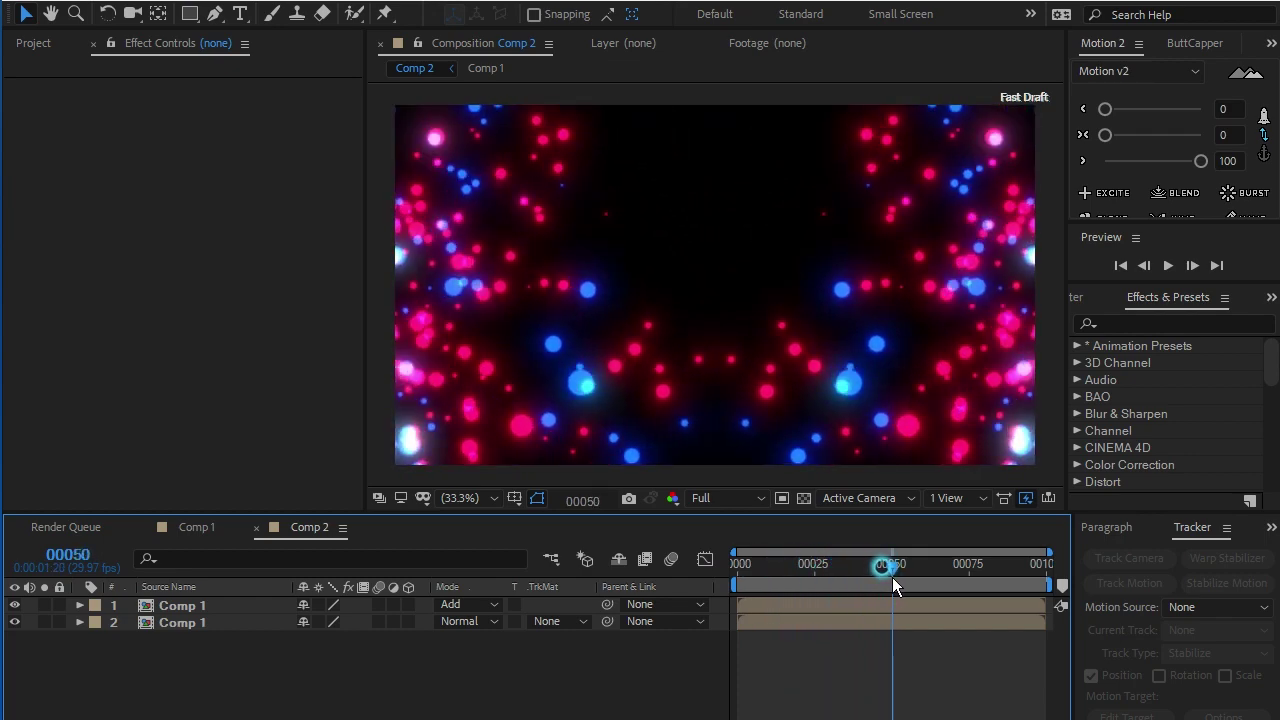
{"action": "left_click_drag", "start_coordinate": [892, 577], "coordinate": [719, 593]}
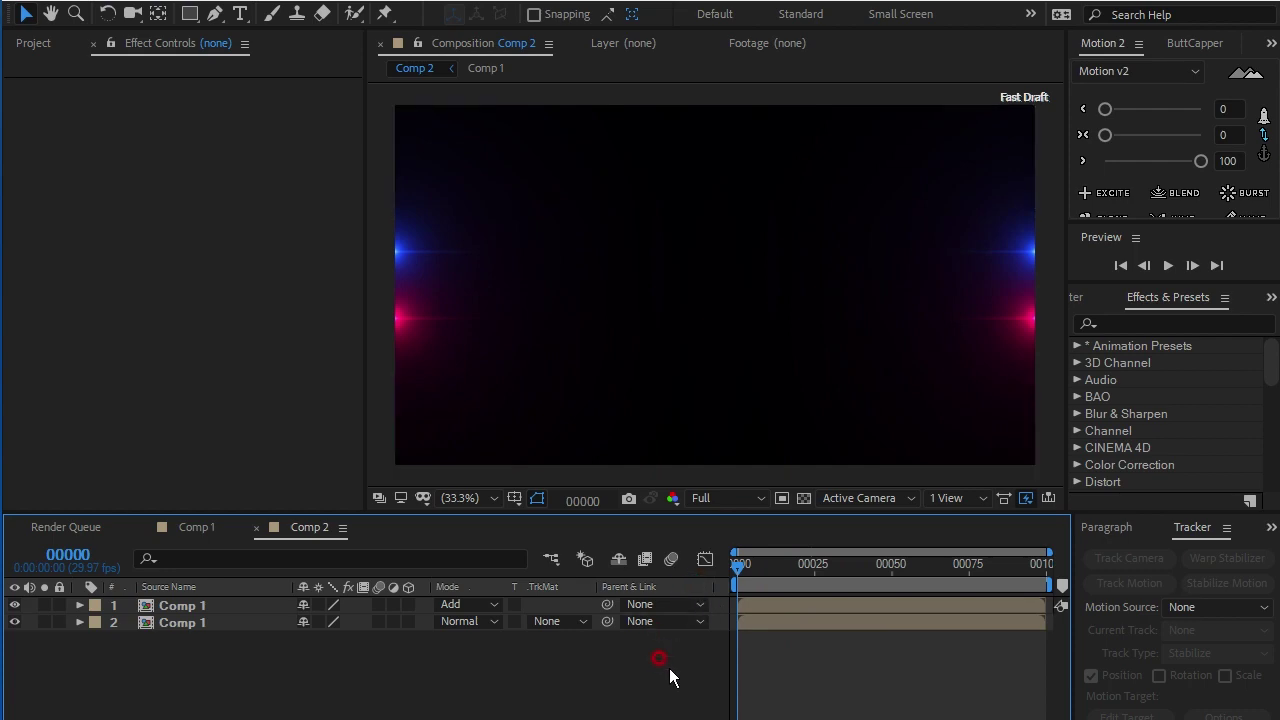
{"action": "key", "text": "space"}
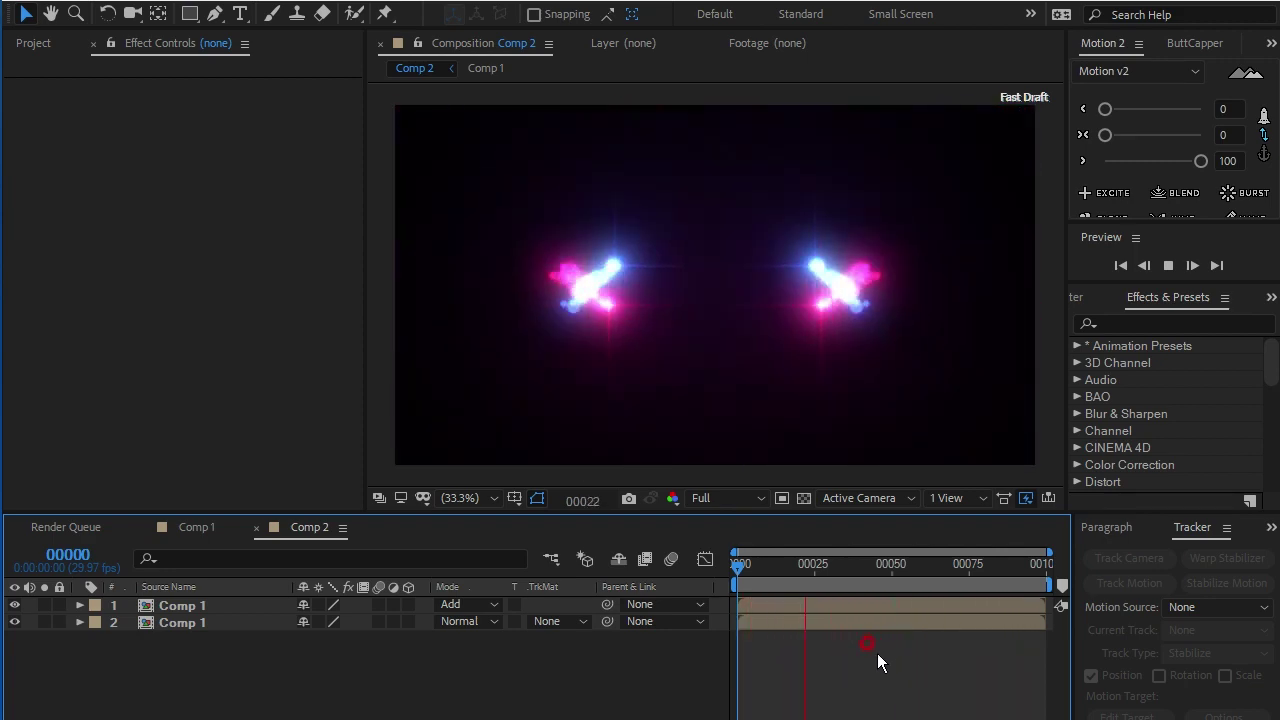
{"action": "key", "text": "space"}
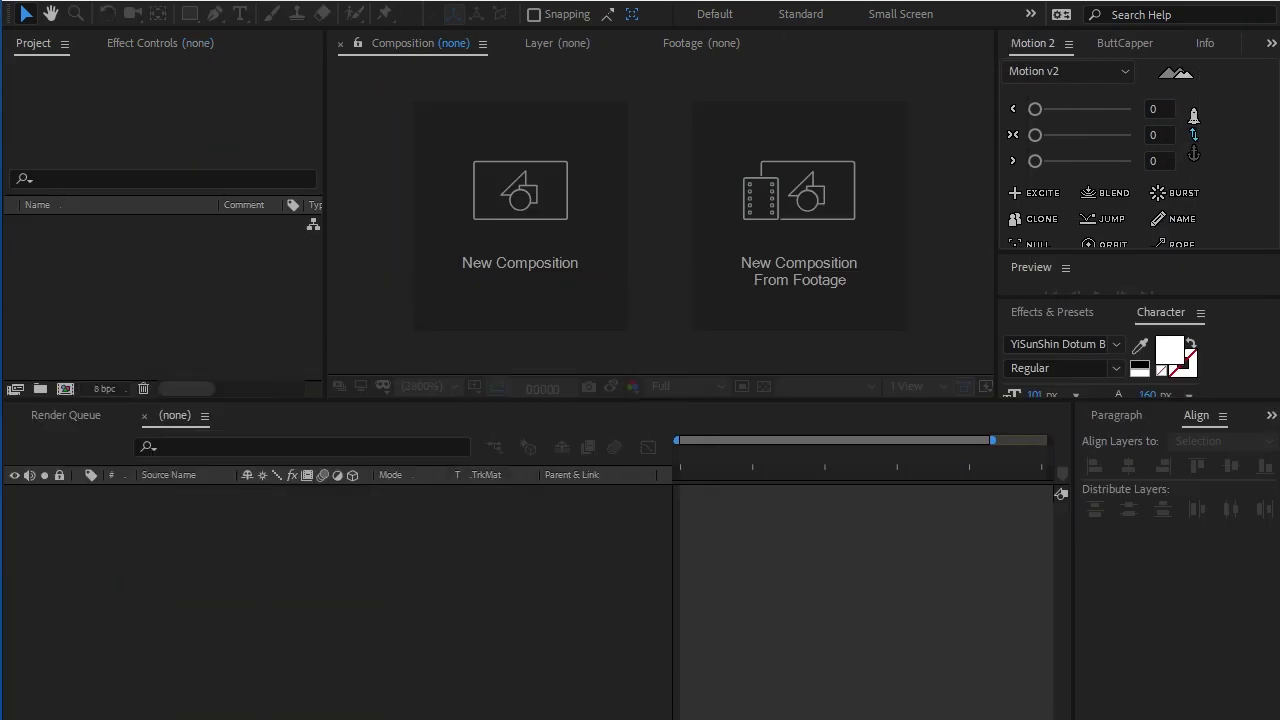
Step: Create Comp 1 from the HDTV 1080 29.97 preset with a 100-frame duration
{"action": "left_click", "coordinate": [160, 252]}
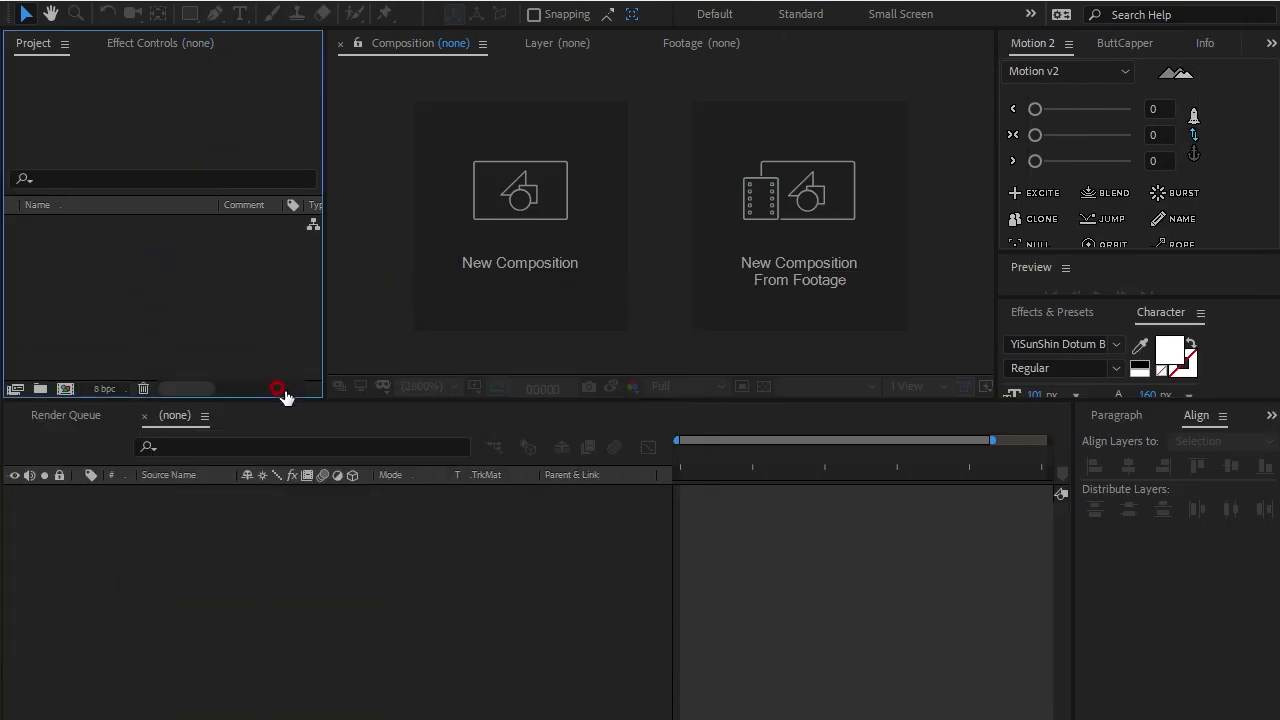
{"action": "left_click_drag", "start_coordinate": [282, 398], "coordinate": [272, 546]}
{"action": "left_click", "coordinate": [65, 538]}
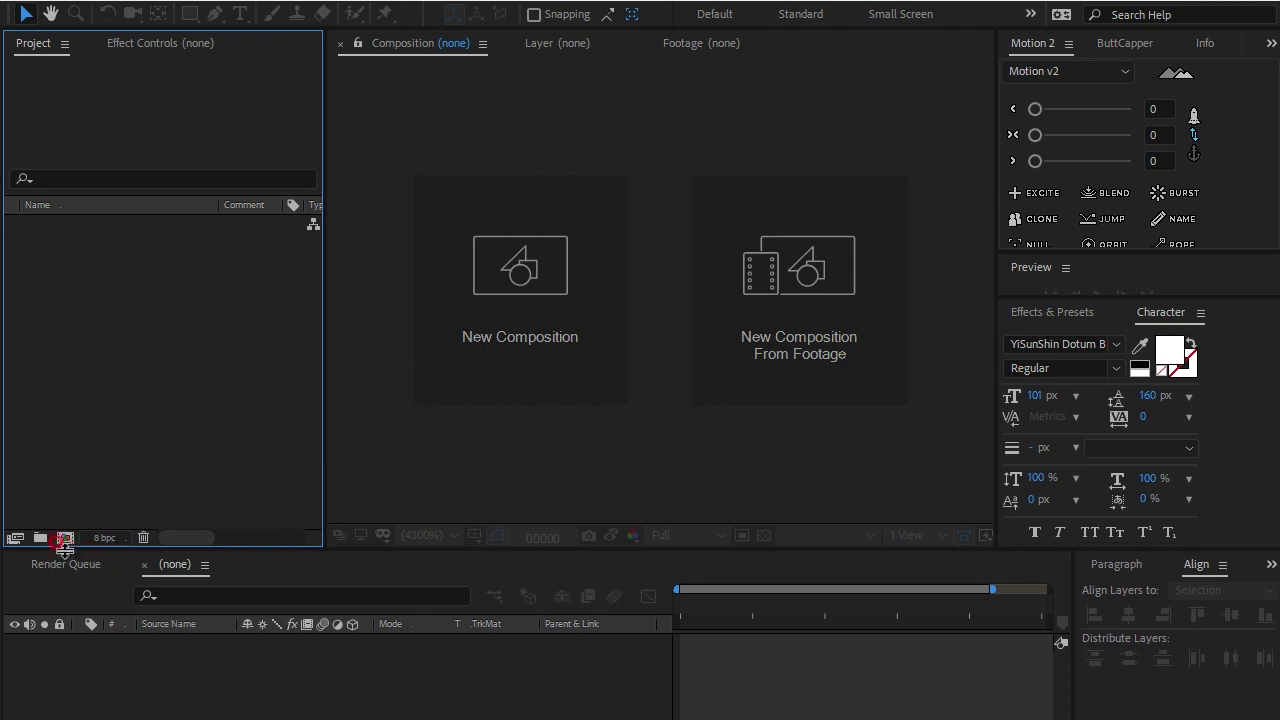
{"action": "left_click", "coordinate": [742, 174]}
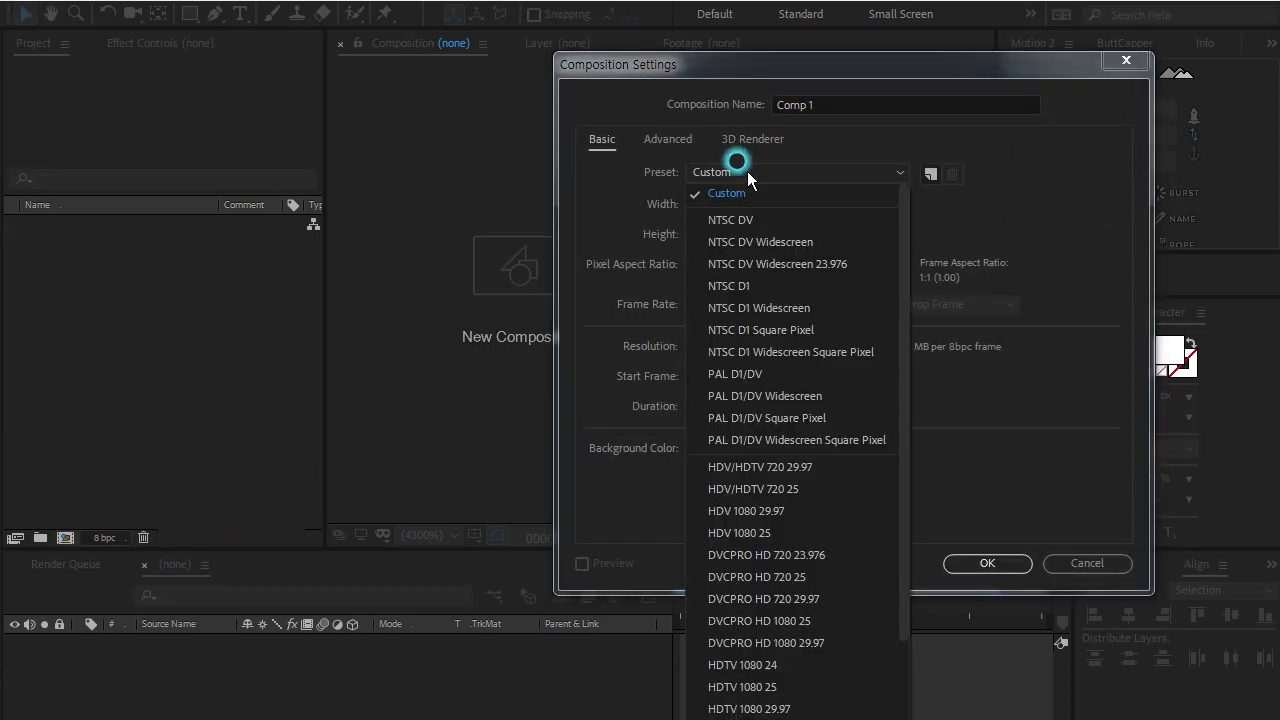
{"action": "left_click", "coordinate": [767, 709]}
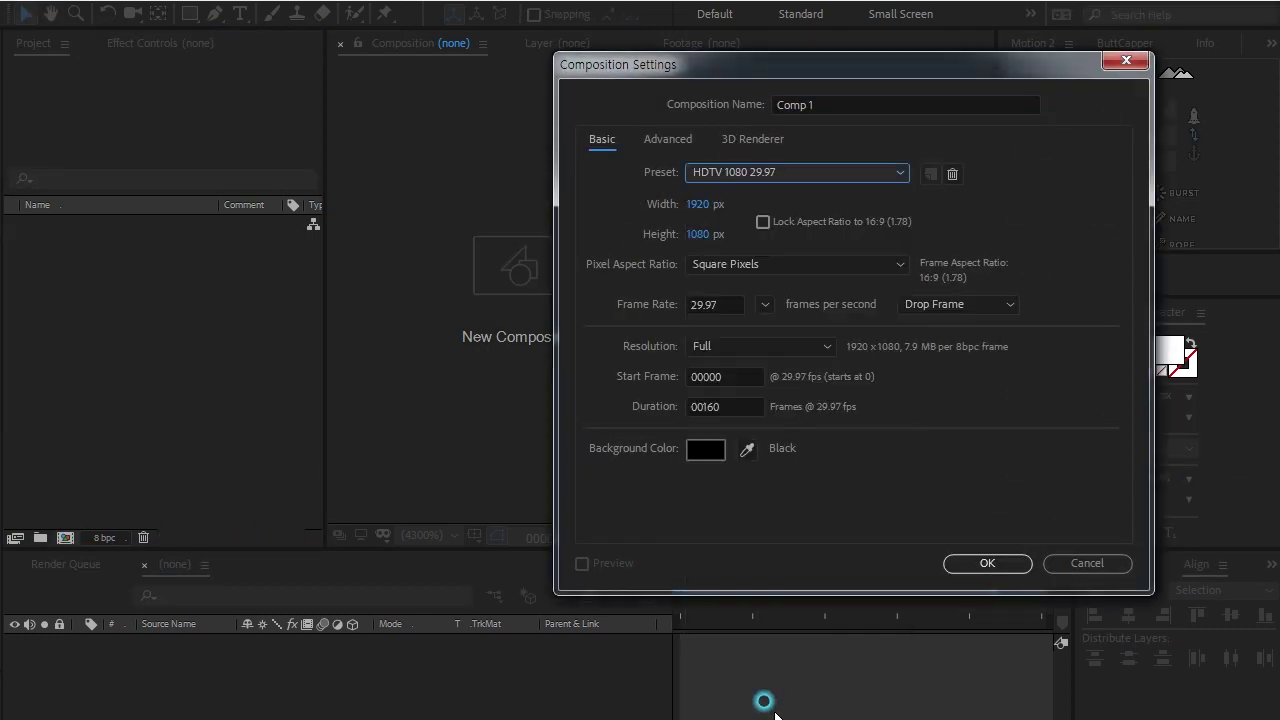
{"action": "left_click", "coordinate": [730, 406]}
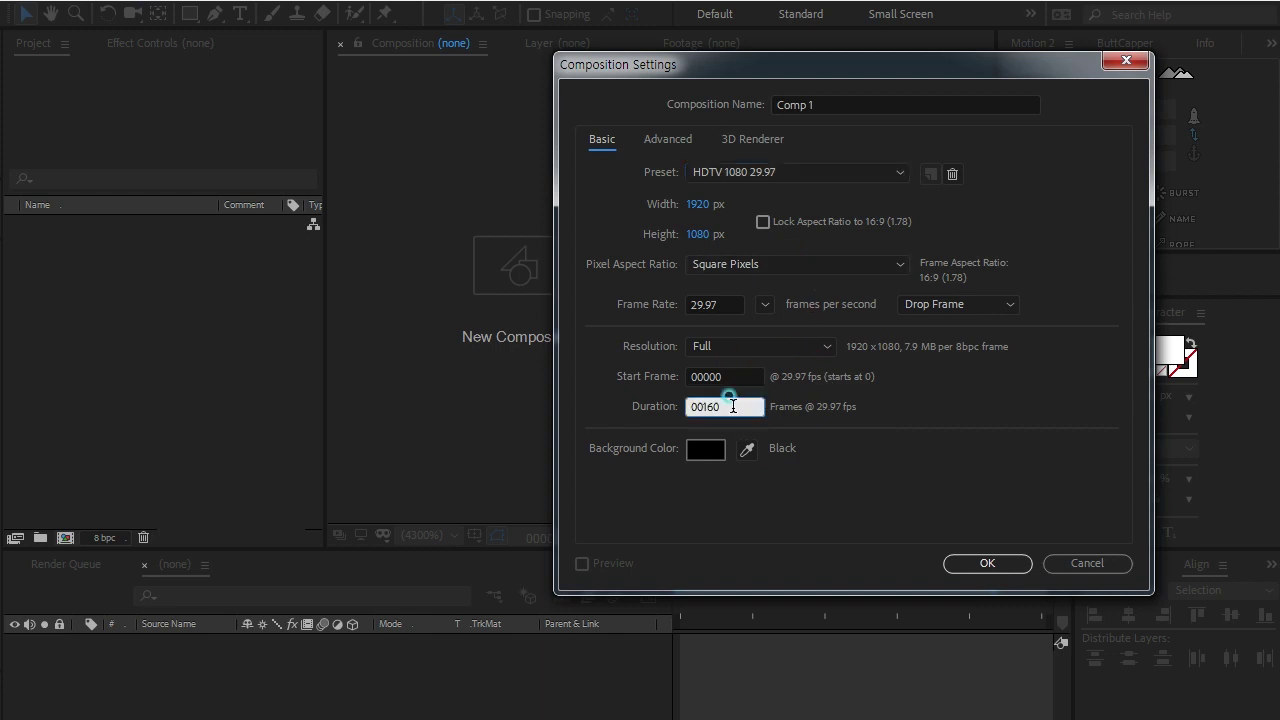
{"action": "type", "text": "100"}
{"action": "left_click", "coordinate": [987, 563]}
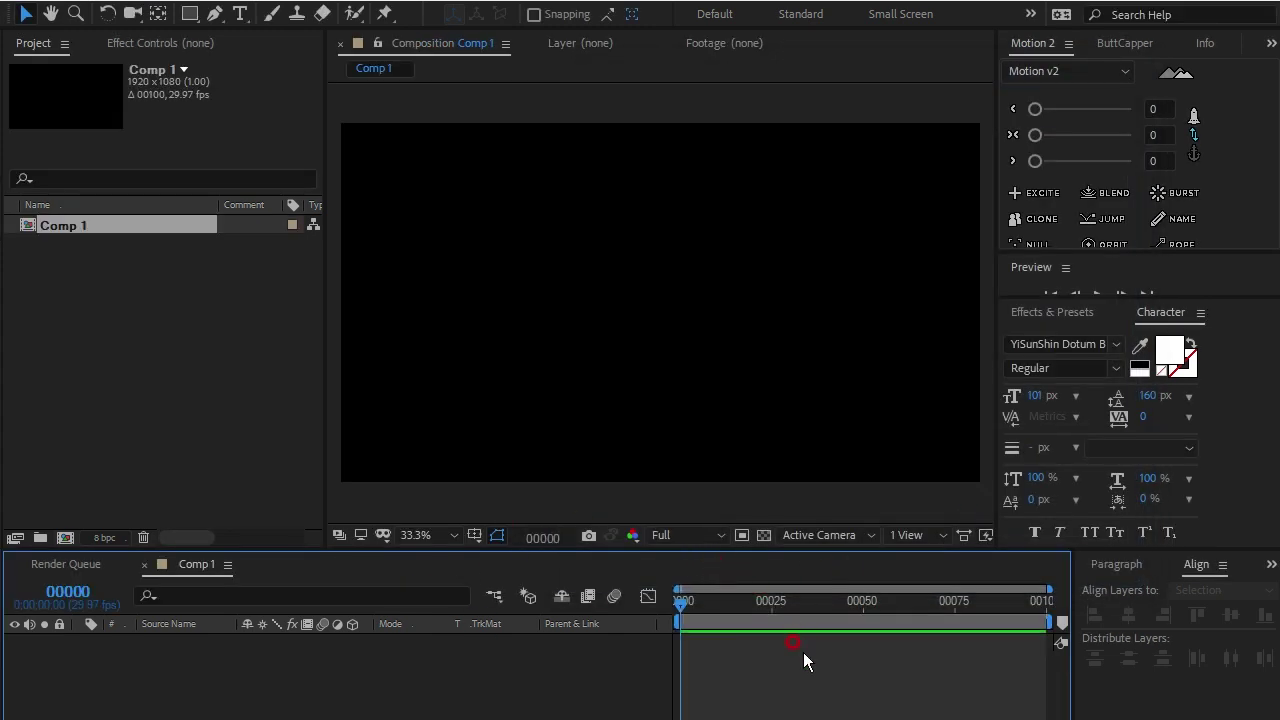
Step: Add Null 1 as a 3D layer and show its Position and Rotation properties
{"action": "left_click", "coordinate": [506, 674]}
{"action": "left_click", "coordinate": [524, 698]}
{"action": "key", "text": "ctrl+alt+shift+y"}
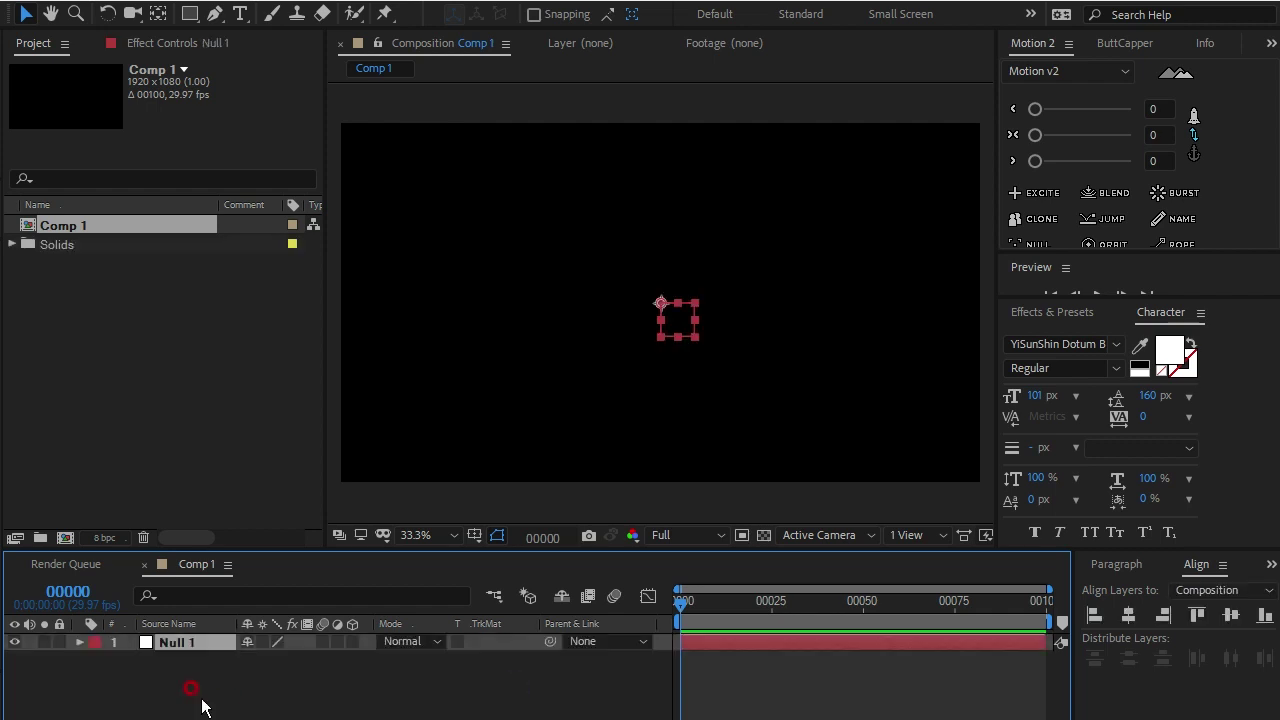
{"action": "left_click", "coordinate": [350, 641]}
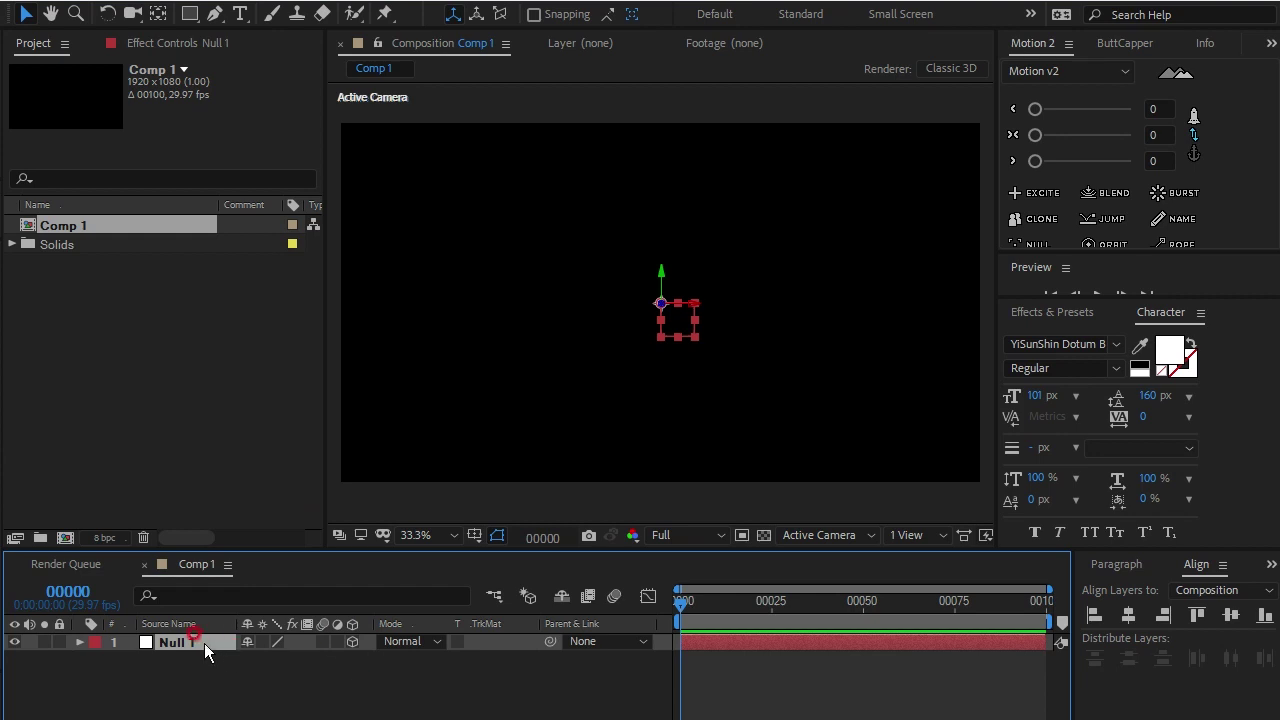
{"action": "key", "text": "p"}
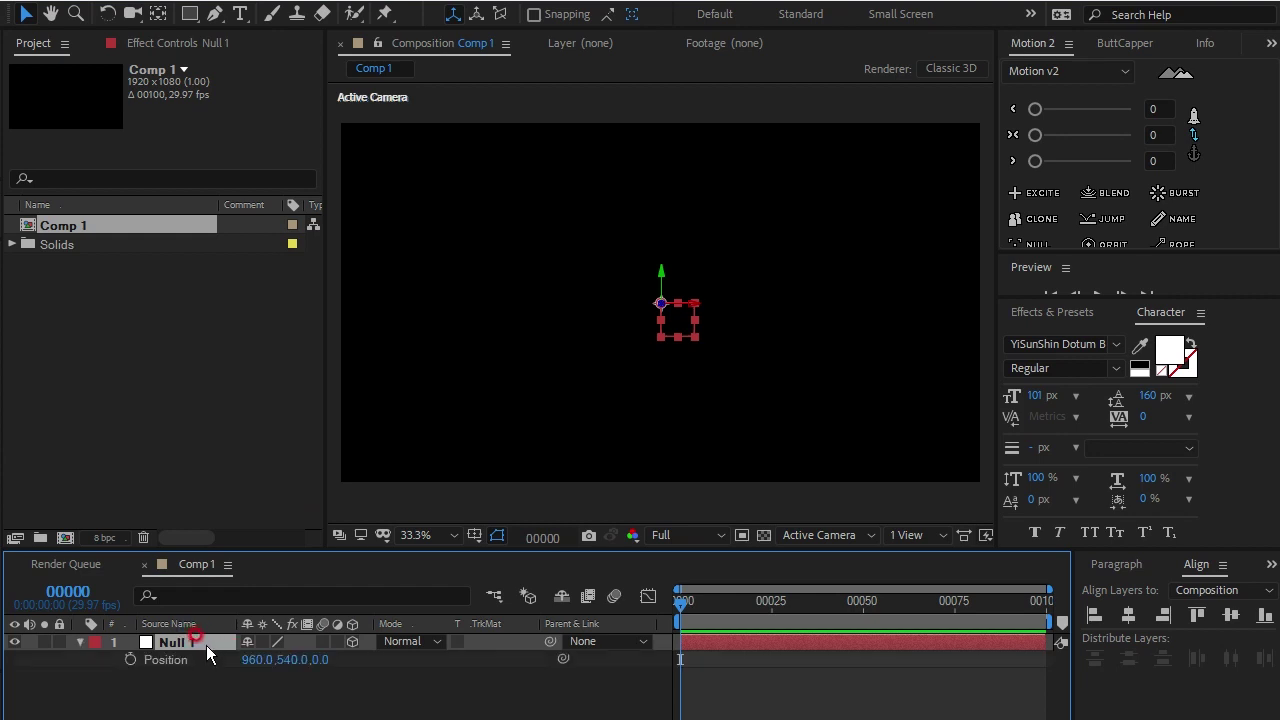
{"action": "key", "text": "shift+r"}
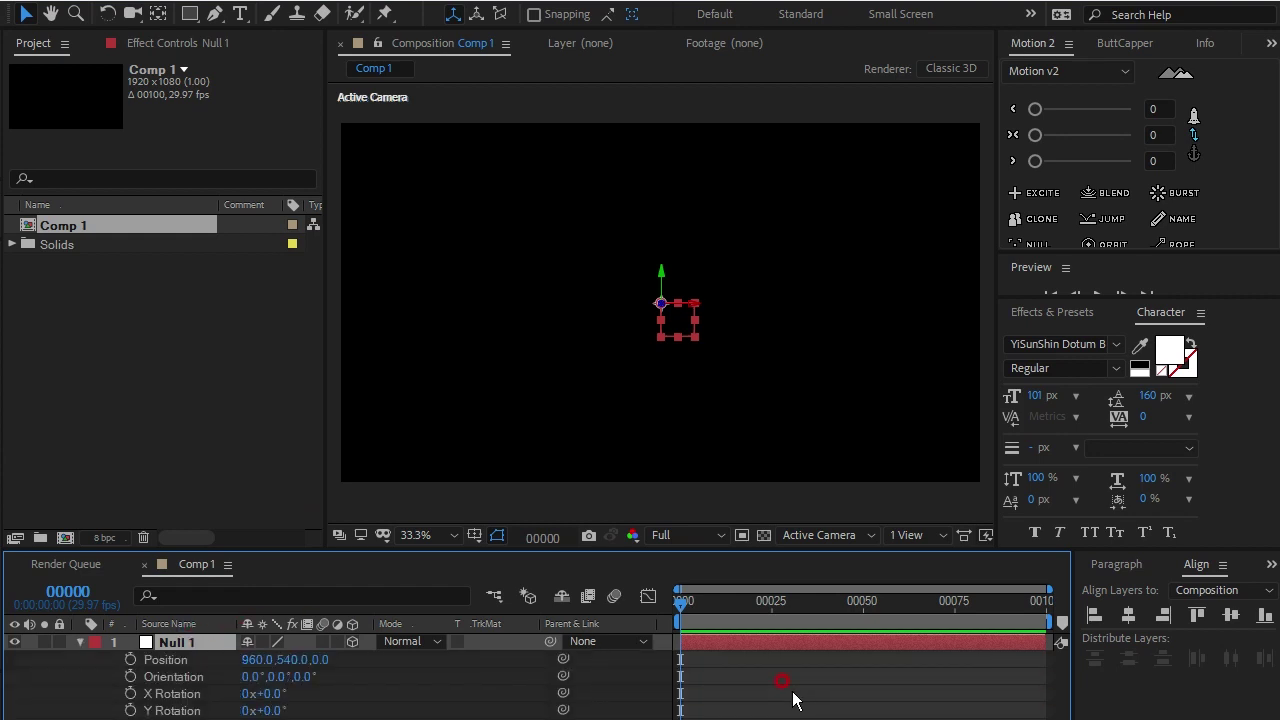
{"action": "left_click_drag", "start_coordinate": [683, 600], "coordinate": [792, 612]}
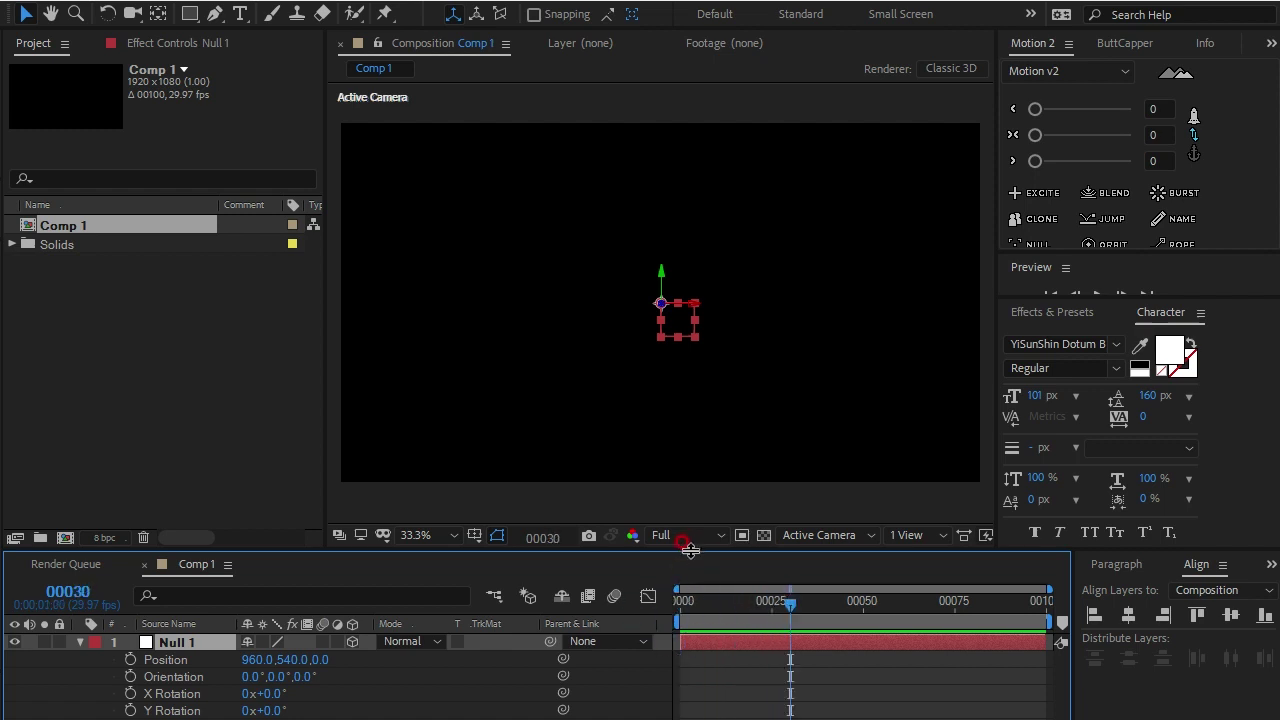
Step: Keyframe Null 1's Position at X 960 on frame 30 and X 1930 on frame 5
{"action": "left_click_drag", "start_coordinate": [690, 549], "coordinate": [692, 505]}
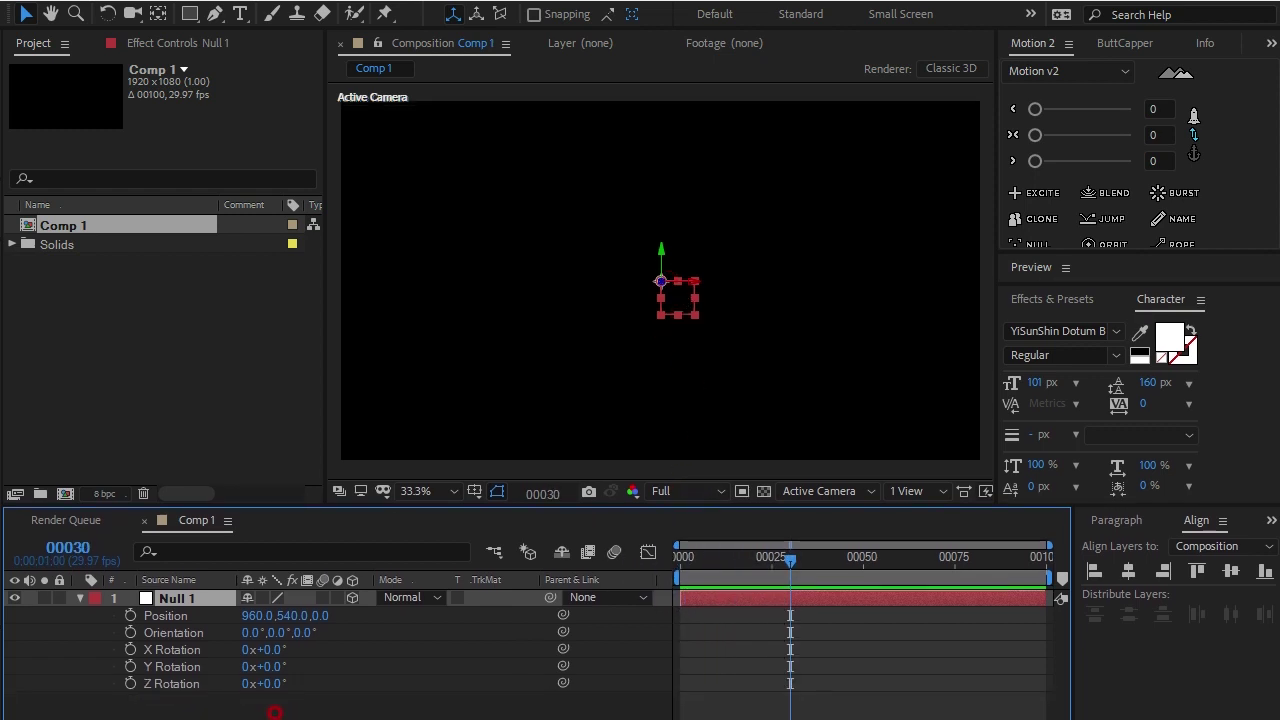
{"action": "left_click", "coordinate": [131, 615]}
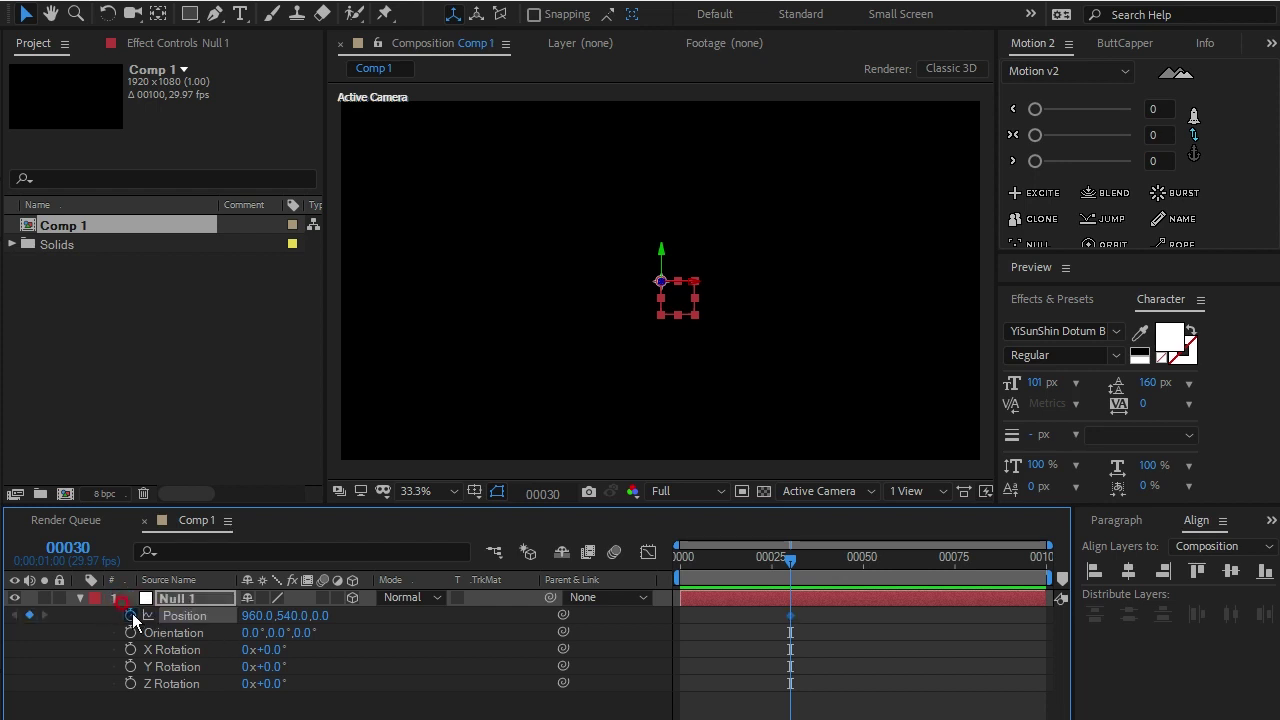
{"action": "left_click_drag", "start_coordinate": [790, 560], "coordinate": [696, 573]}
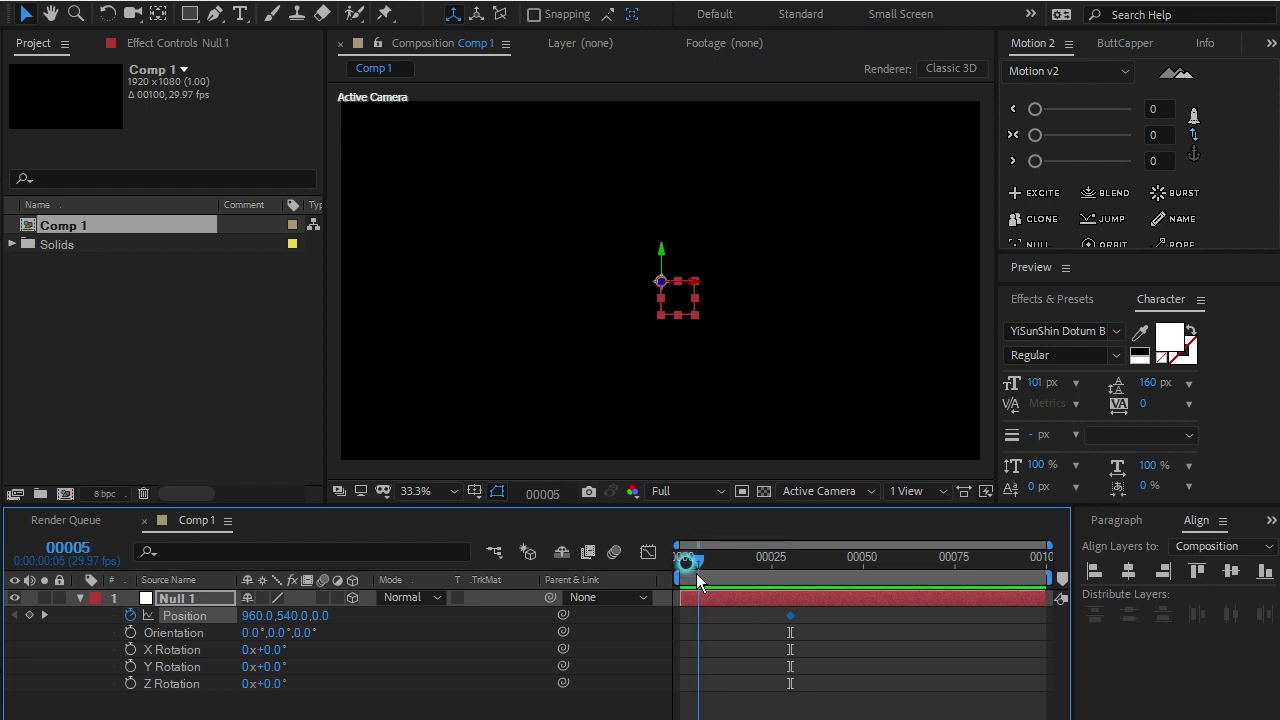
{"action": "left_click", "coordinate": [258, 615]}
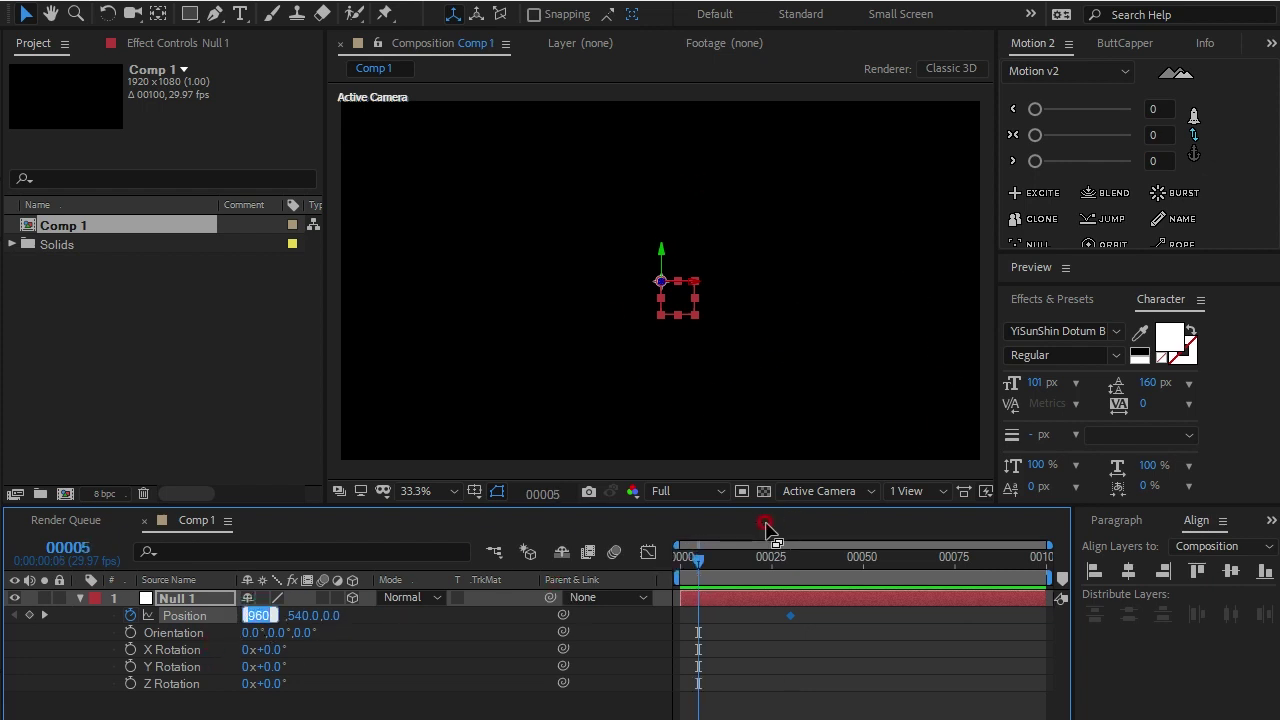
{"action": "type", "text": "193"}
{"action": "left_click", "coordinate": [801, 690]}
{"action": "left_click", "coordinate": [766, 603]}
{"action": "left_click_drag", "start_coordinate": [707, 563], "coordinate": [793, 572]}
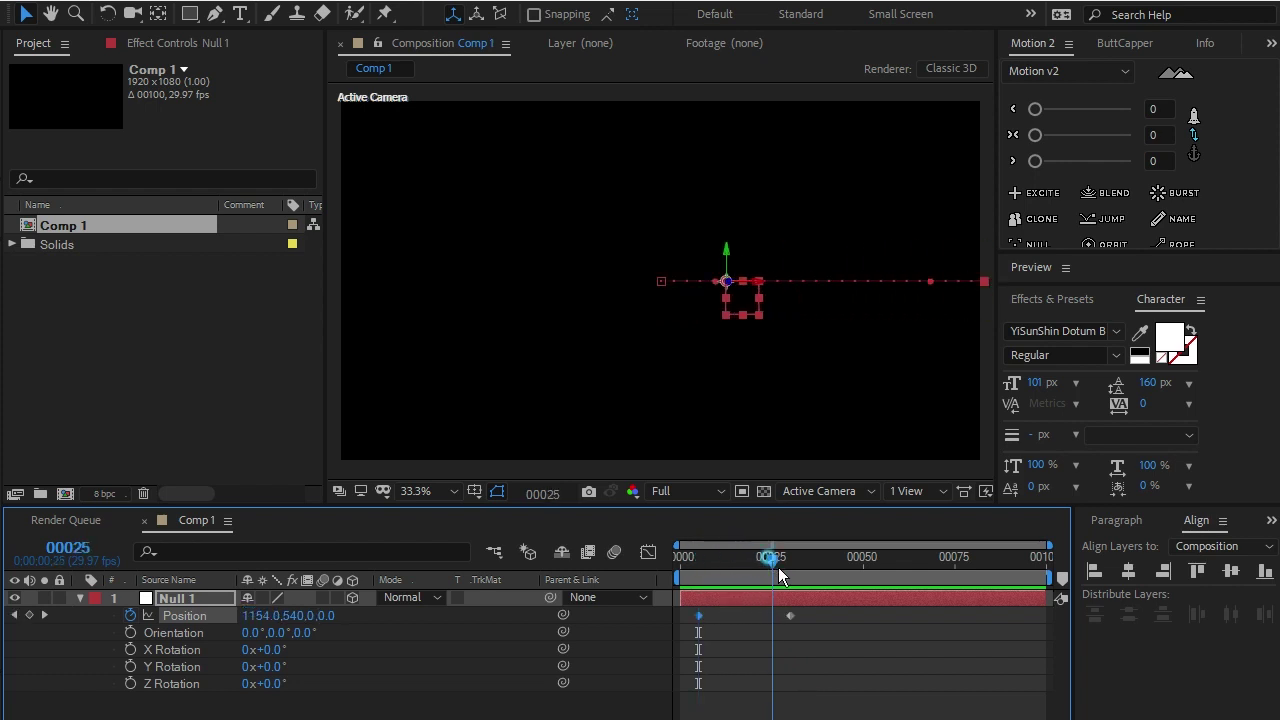
Step: Add a frame-50 Position keyframe at X 2100 and scrub to check the slide
{"action": "left_click_drag", "start_coordinate": [793, 570], "coordinate": [863, 570]}
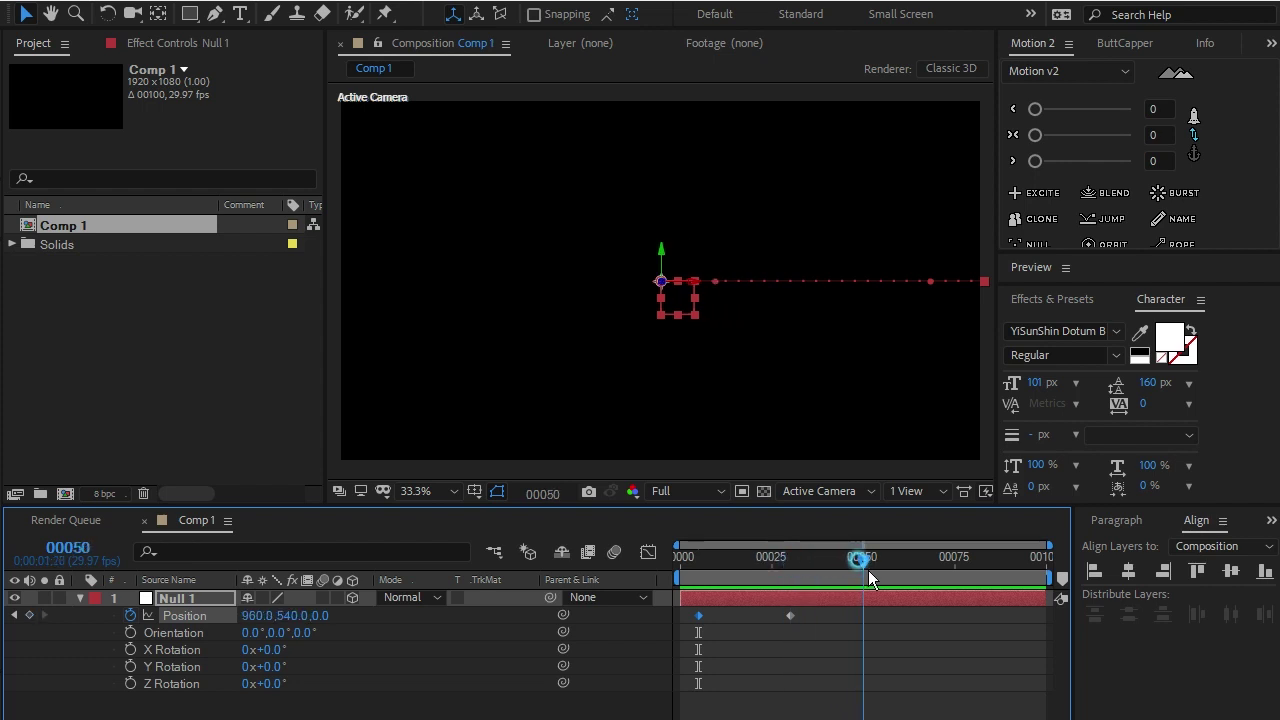
{"action": "left_click", "coordinate": [585, 249]}
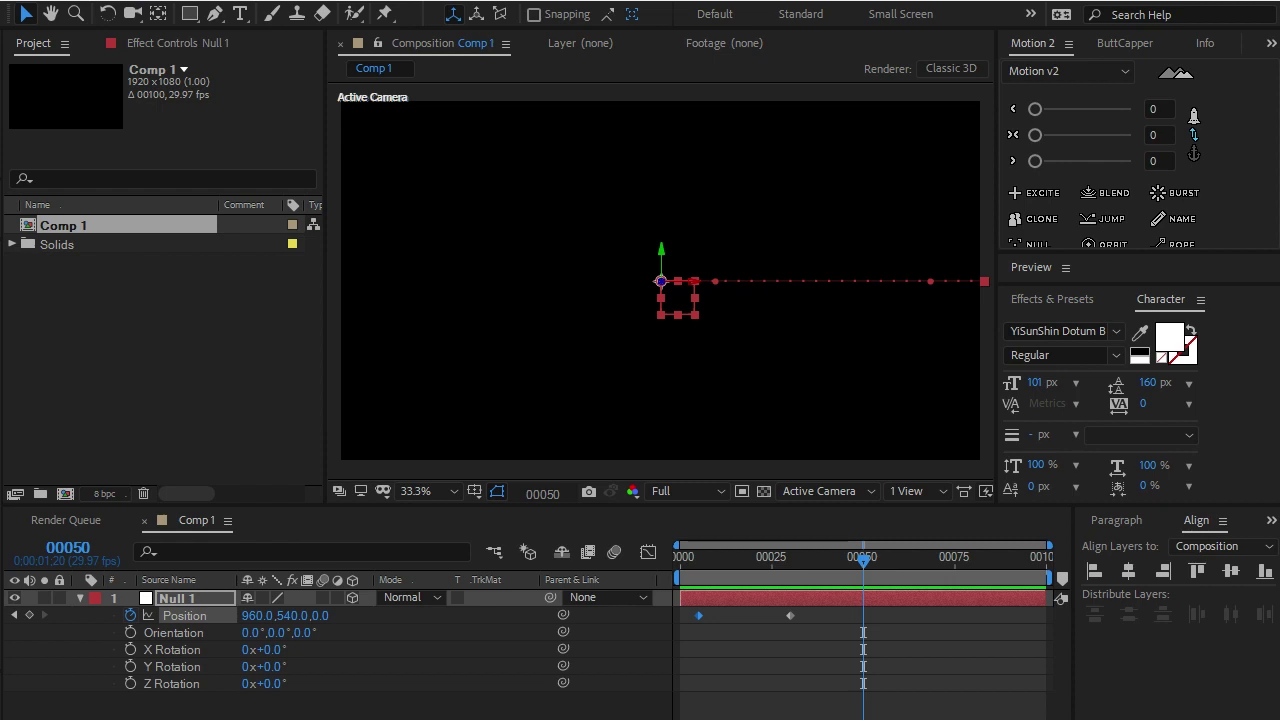
{"action": "left_click", "coordinate": [252, 615]}
{"action": "left_click", "coordinate": [437, 697]}
{"action": "type", "text": "2100"}
{"action": "key", "text": "Return"}
{"action": "mouse_move", "coordinate": [863, 542]}
{"action": "left_mouse_down"}
{"action": "mouse_move", "coordinate": [739, 587]}
{"action": "mouse_move", "coordinate": [866, 595]}
{"action": "left_mouse_up"}
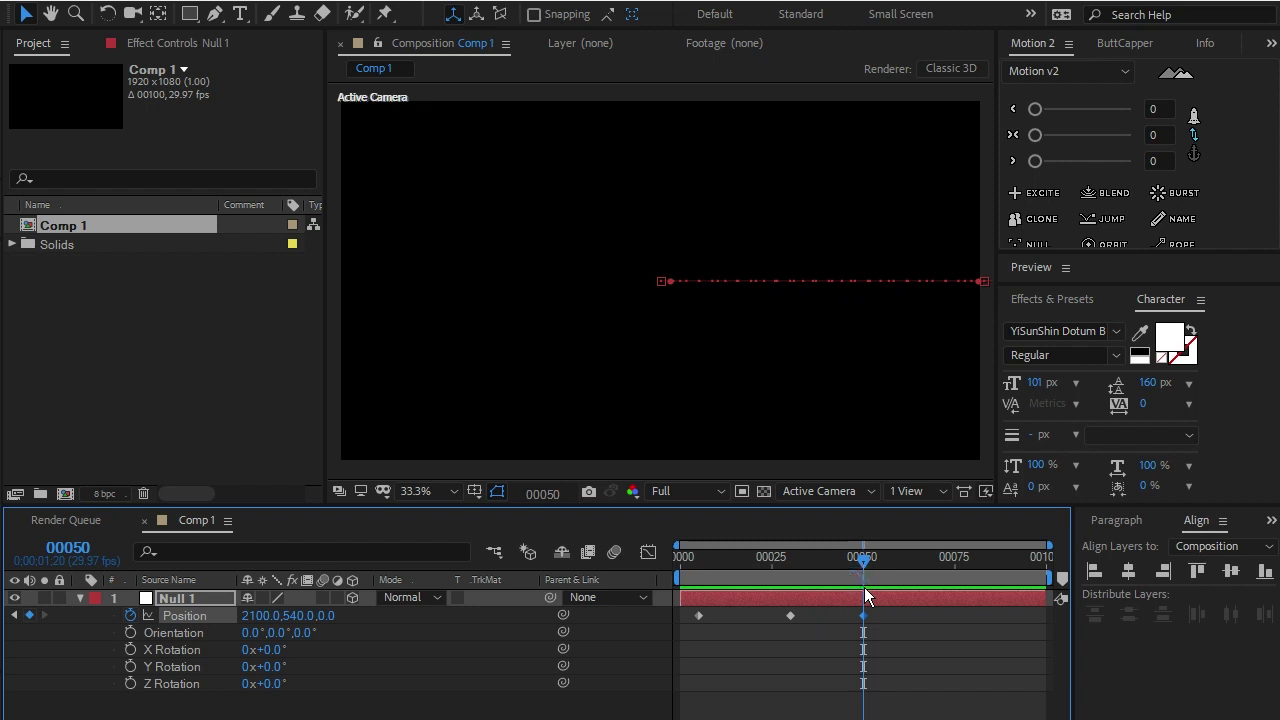
{"action": "left_click_drag", "start_coordinate": [866, 597], "coordinate": [698, 611]}
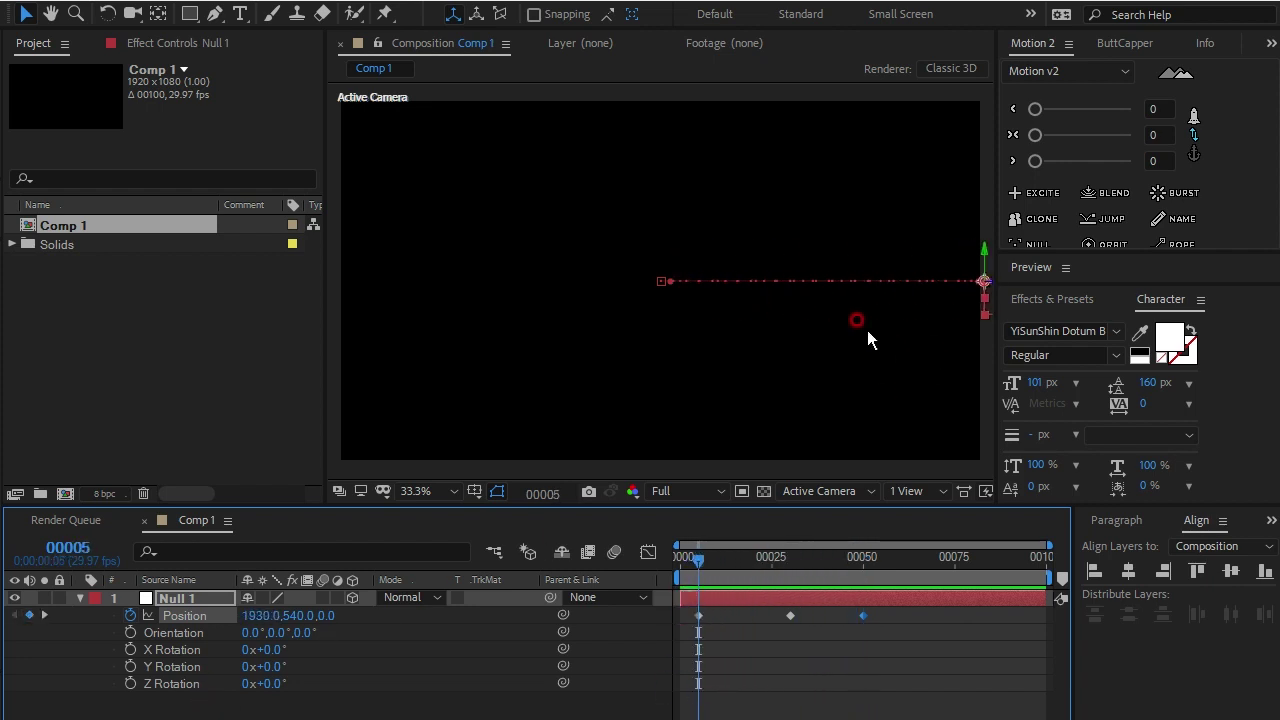
Step: Keyframe Null 1's X Rotation from 0° at frame 5 to 1x+90° at frame 30
{"action": "left_click", "coordinate": [130, 649]}
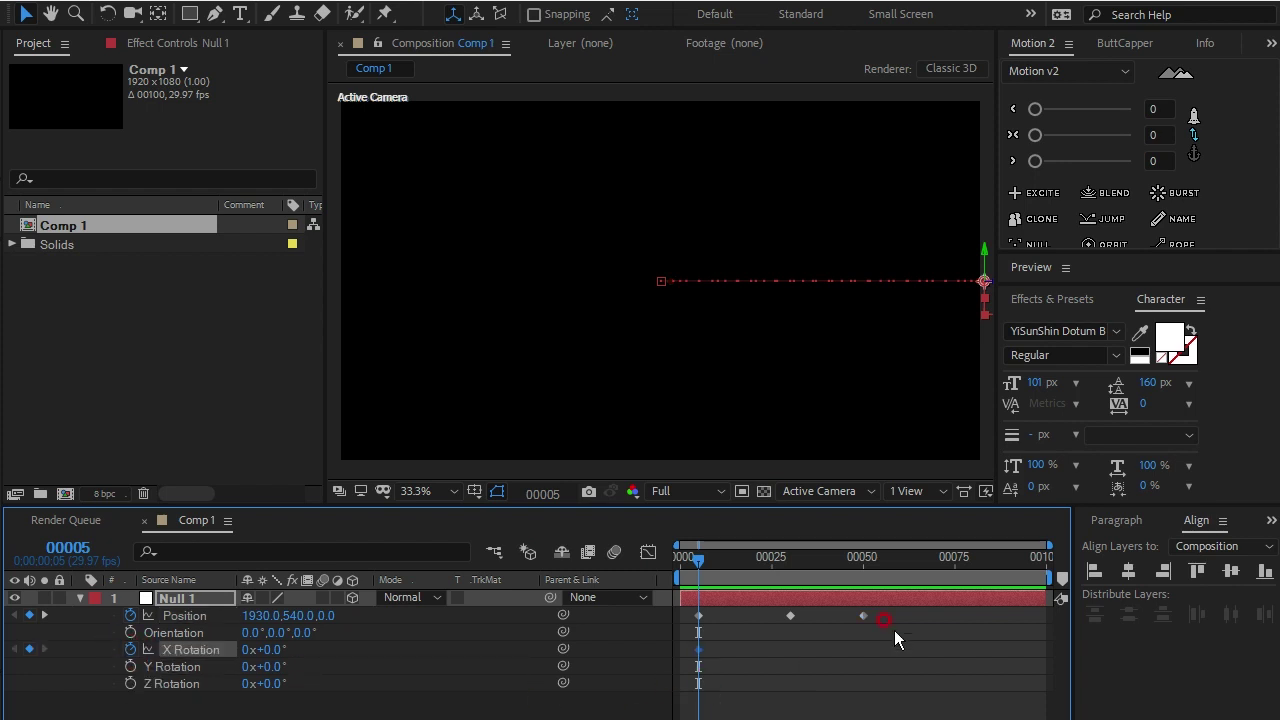
{"action": "left_click_drag", "start_coordinate": [702, 563], "coordinate": [791, 571]}
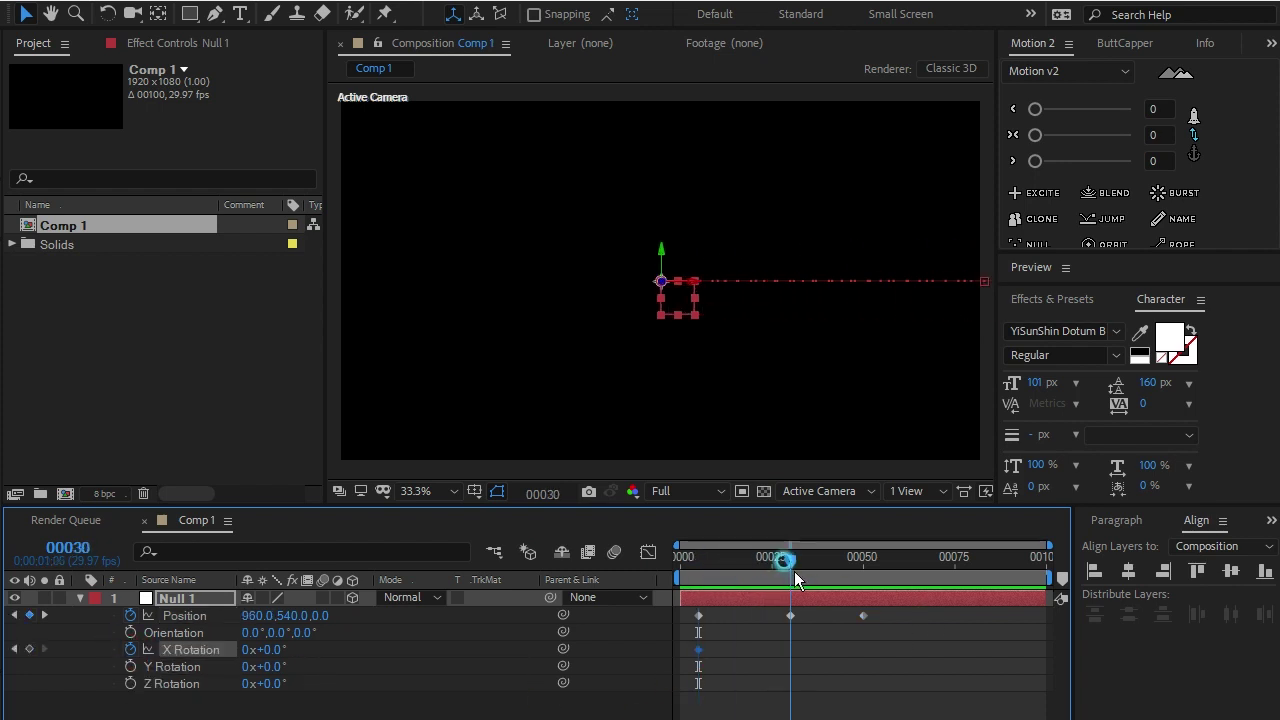
{"action": "left_click", "coordinate": [250, 649]}
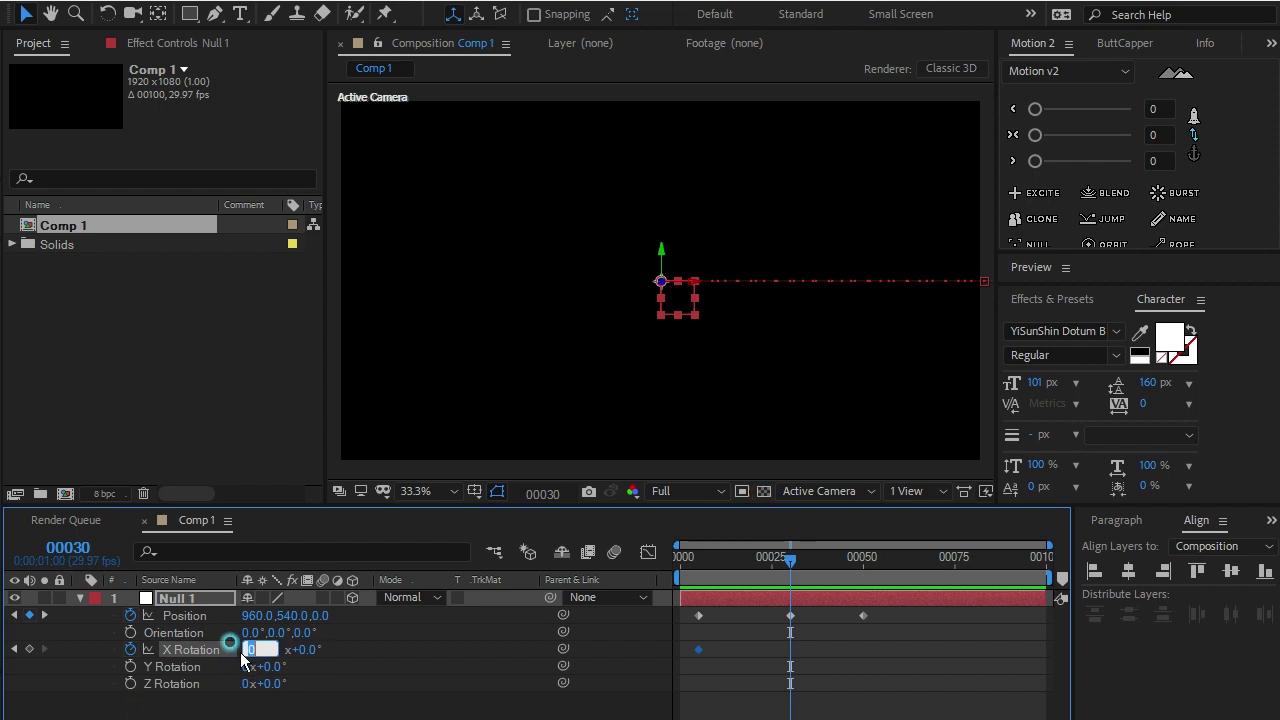
{"action": "type", "text": "1x+0.0°"}
{"action": "left_click", "coordinate": [280, 652]}
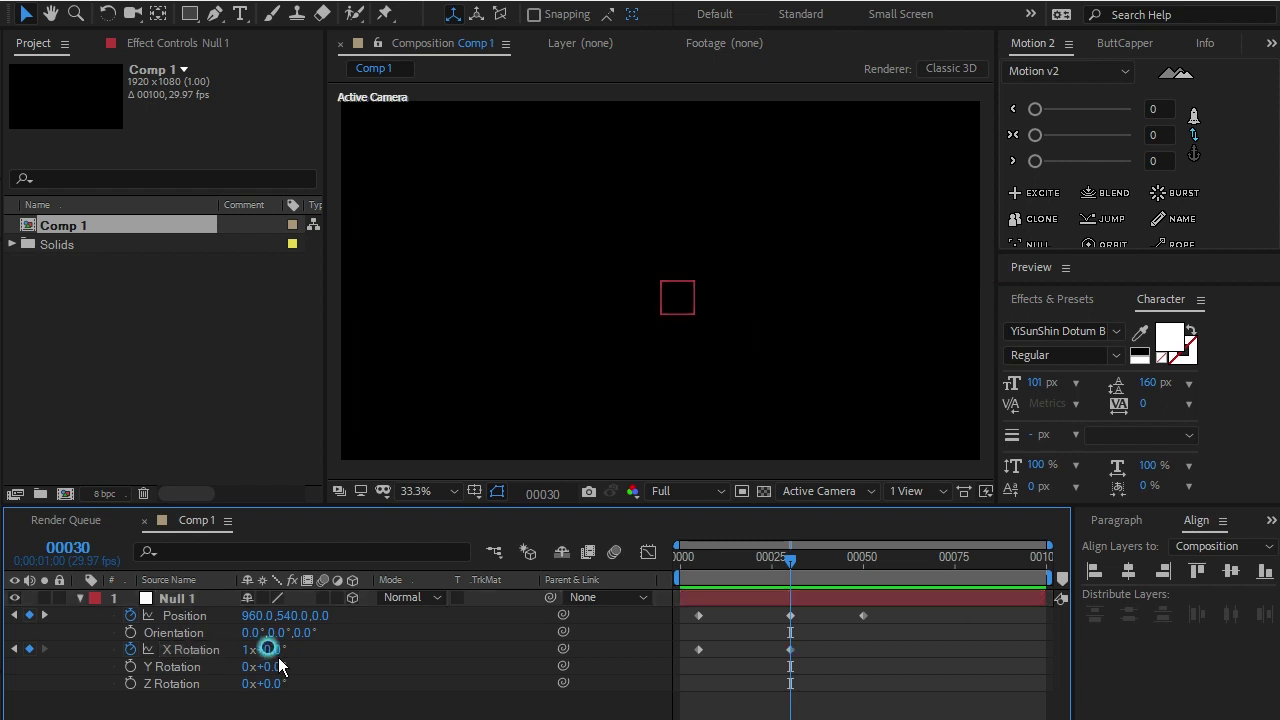
{"action": "type", "text": "90"}
{"action": "key", "text": "Return"}
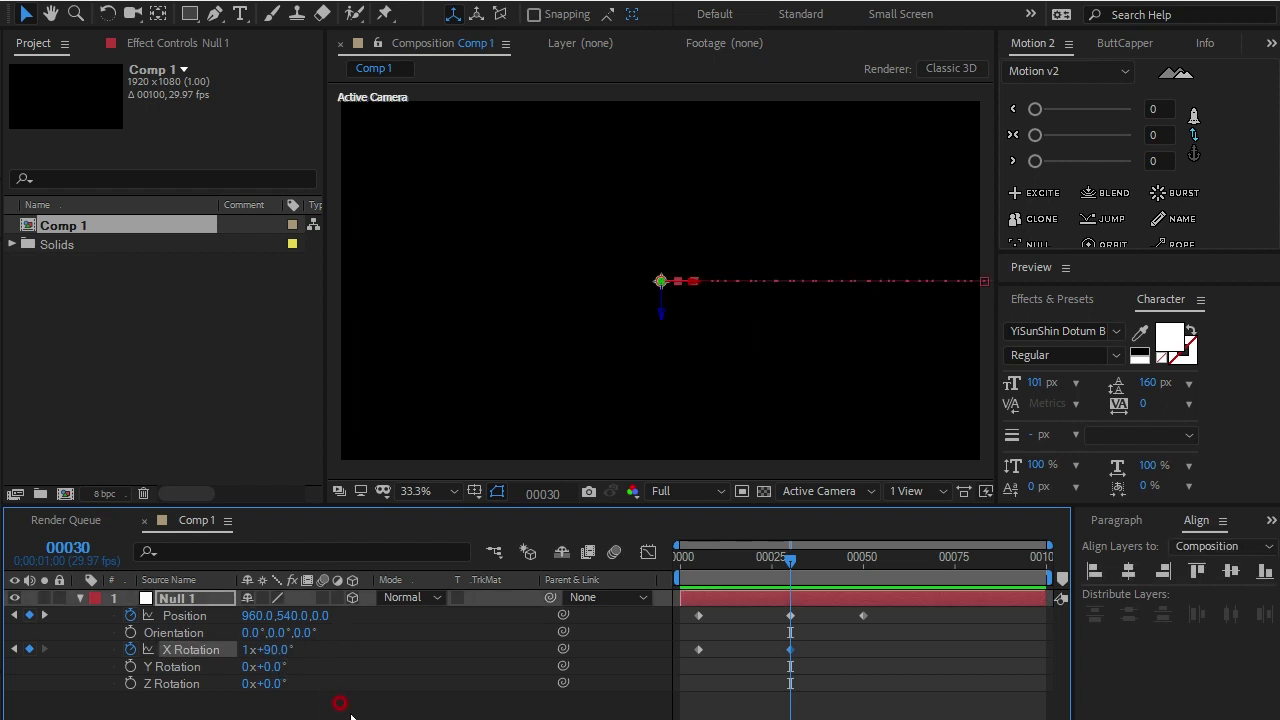
{"action": "mouse_move", "coordinate": [792, 556]}
{"action": "left_mouse_down"}
{"action": "mouse_move", "coordinate": [684, 598]}
{"action": "mouse_move", "coordinate": [795, 566]}
{"action": "left_mouse_up"}
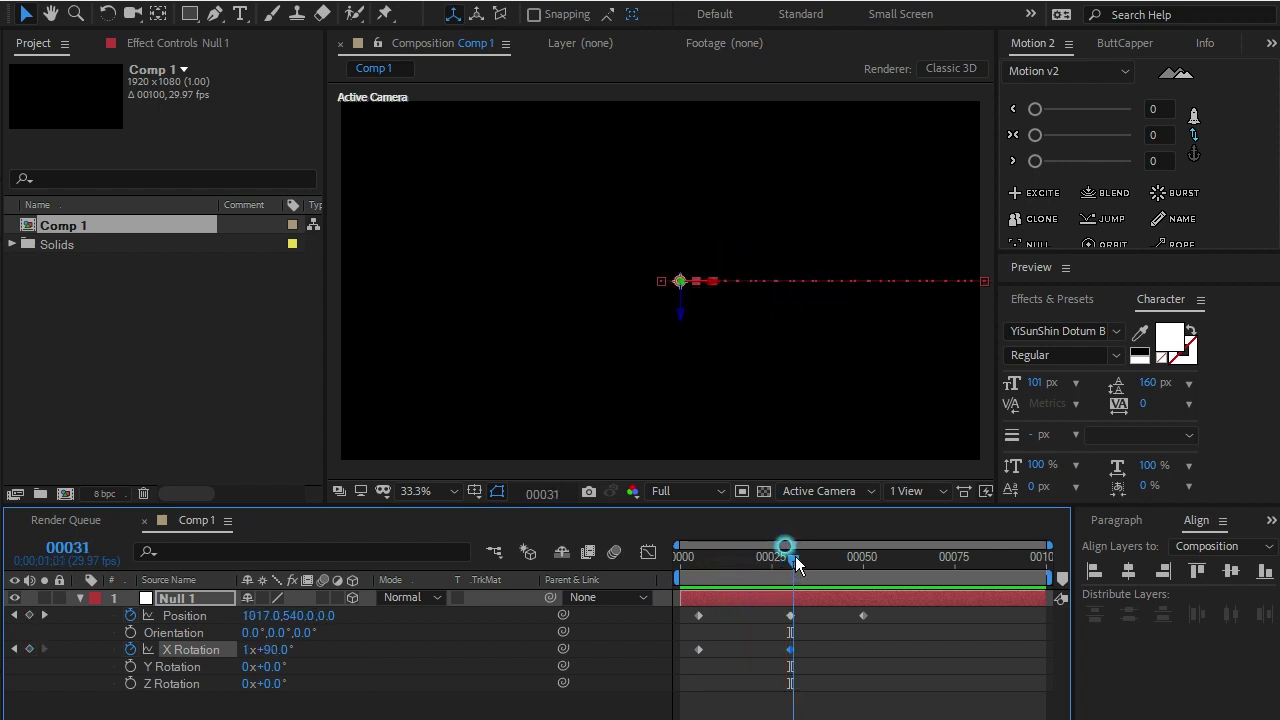
{"action": "left_click_drag", "start_coordinate": [793, 556], "coordinate": [882, 564]}
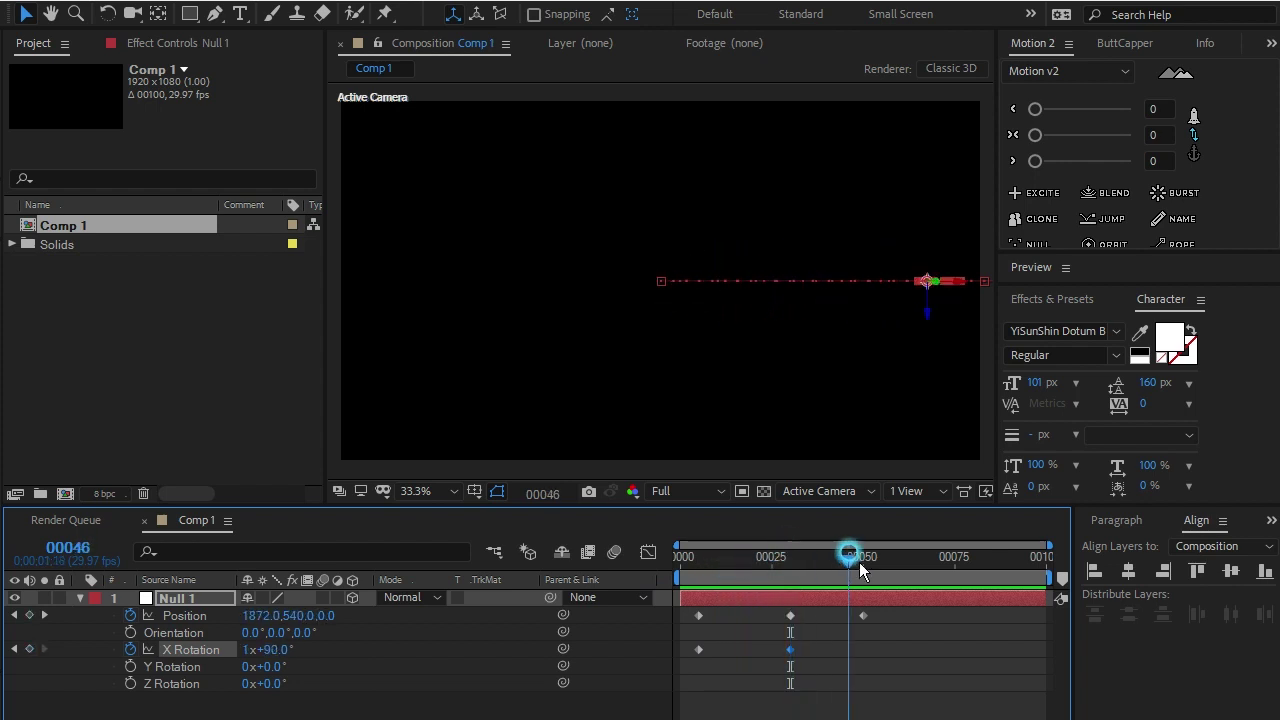
{"action": "left_click_drag", "start_coordinate": [882, 564], "coordinate": [700, 628]}
Step: Set up a new point light named Emitter at 100% intensity with Casts Shadows off
{"action": "right_click", "coordinate": [654, 704]}
{"action": "left_click", "coordinate": [654, 710]}
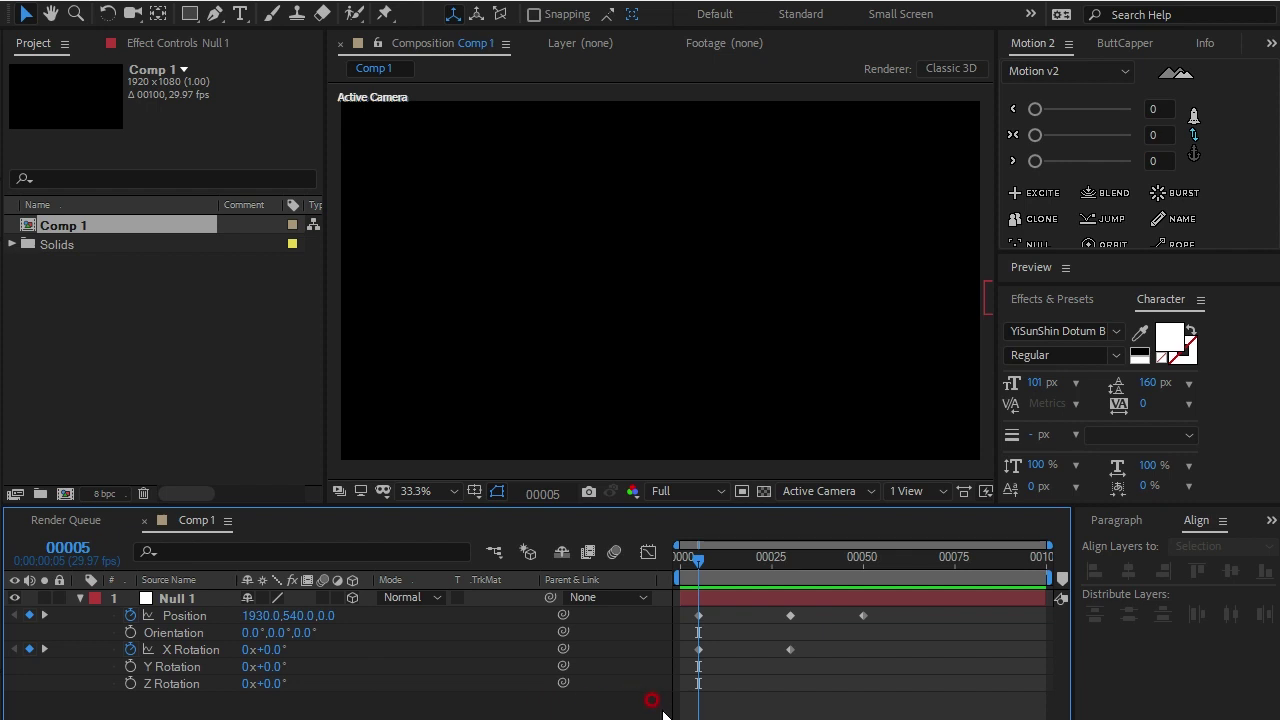
{"action": "right_click", "coordinate": [516, 712]}
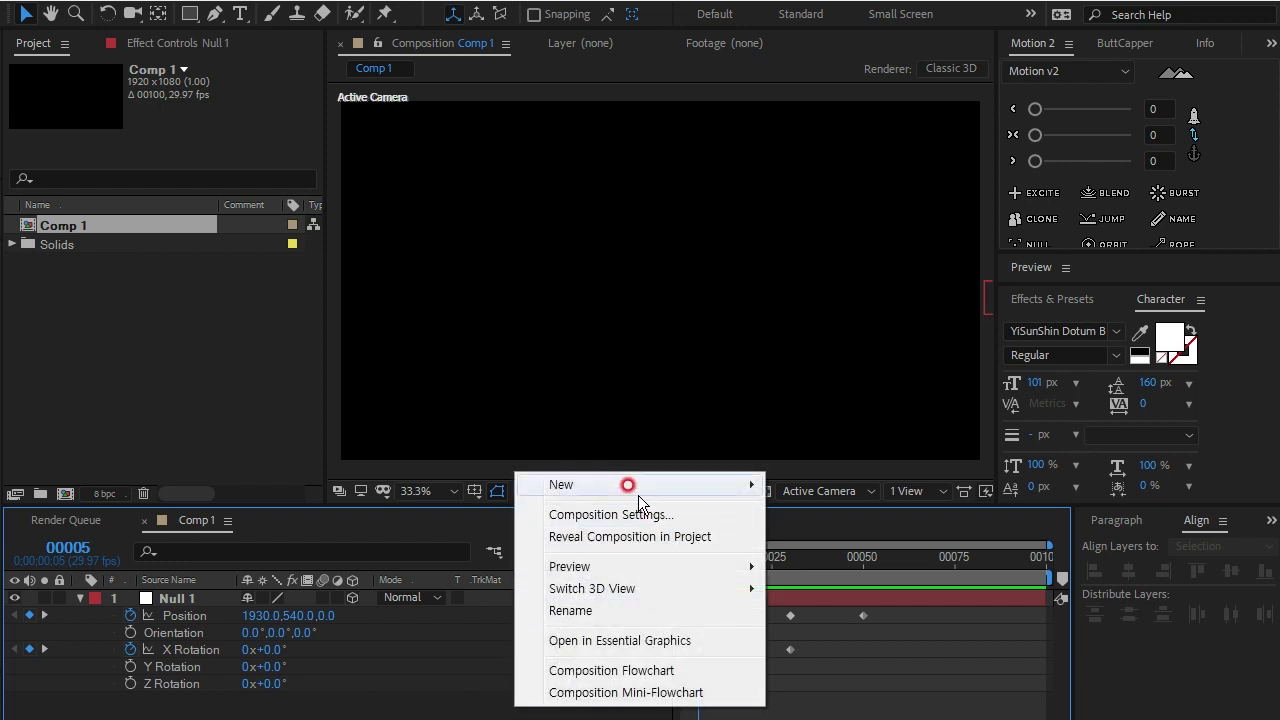
{"action": "mouse_move", "coordinate": [650, 481]}
{"action": "left_click", "coordinate": [826, 560]}
{"action": "type", "text": "Emitter"}
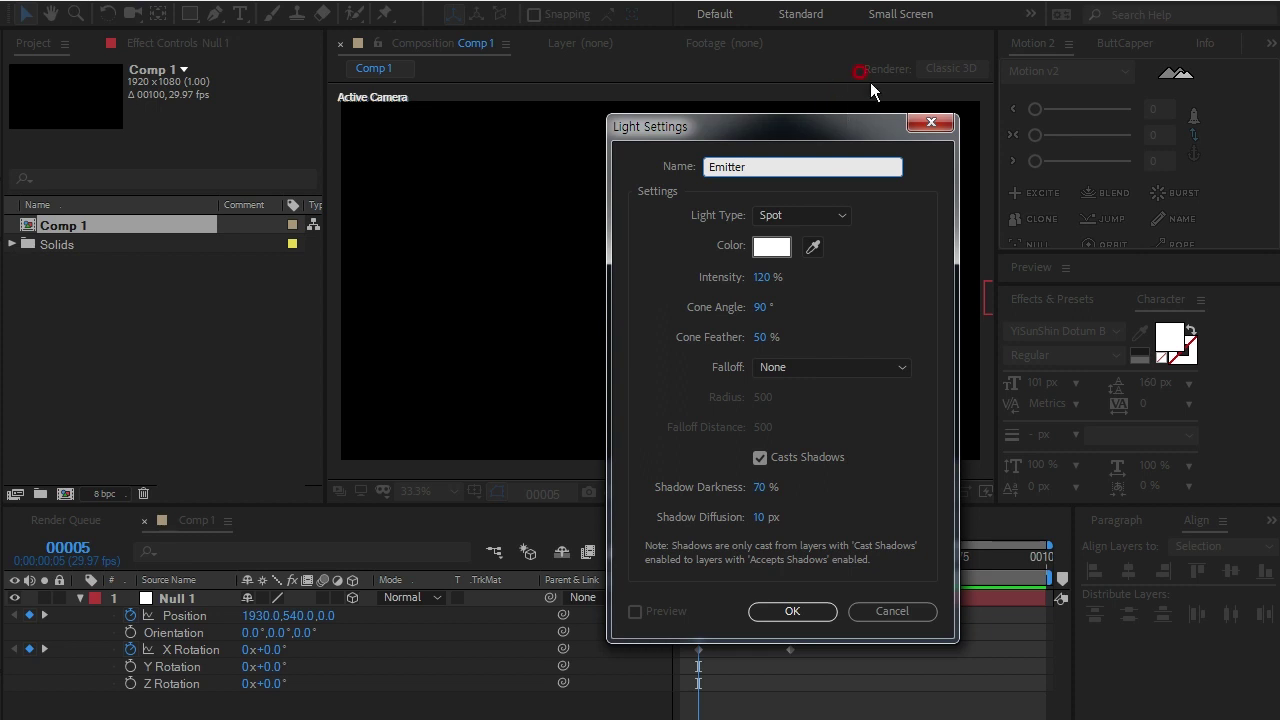
{"action": "left_click", "coordinate": [800, 215]}
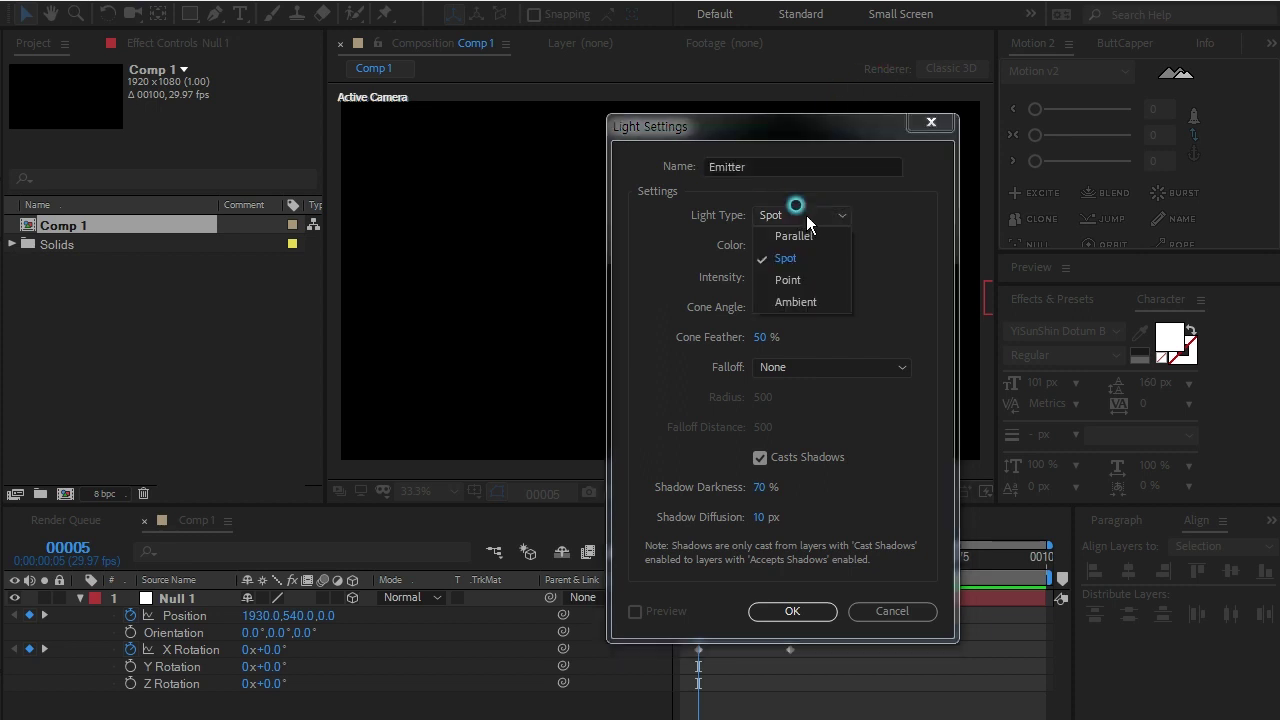
{"action": "left_click", "coordinate": [788, 281]}
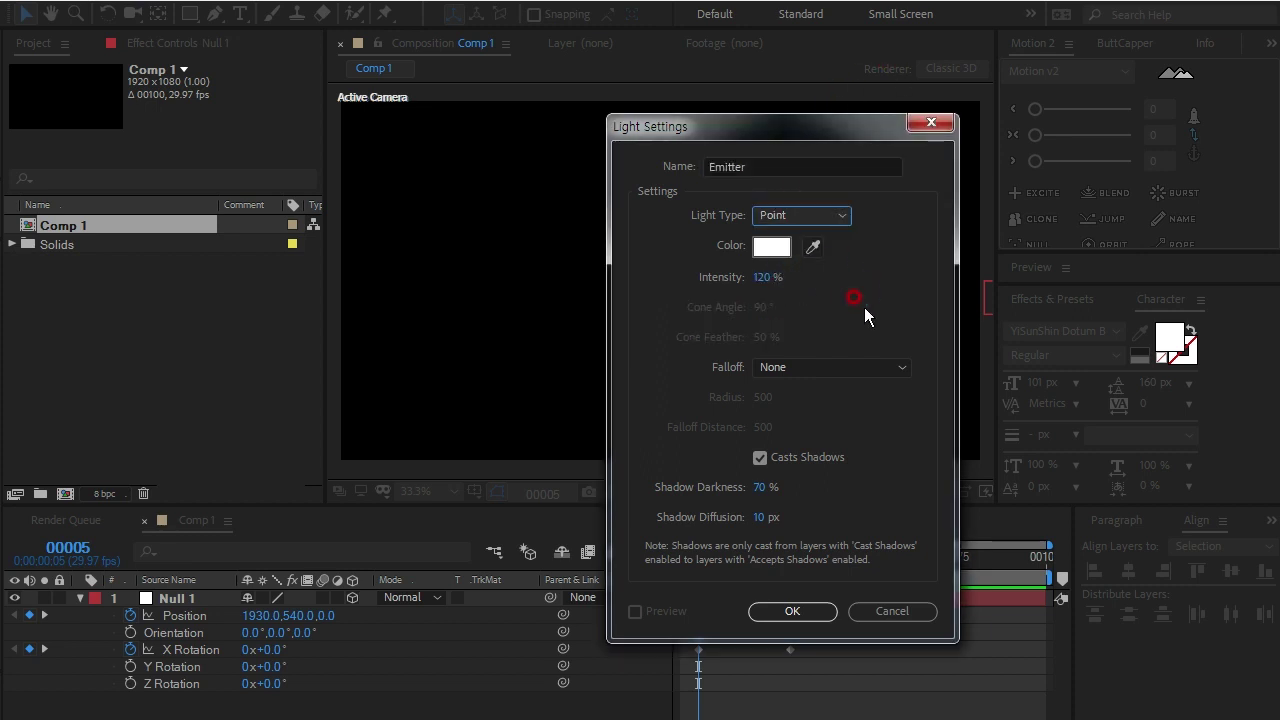
{"action": "left_click", "coordinate": [762, 278]}
{"action": "type", "text": "100"}
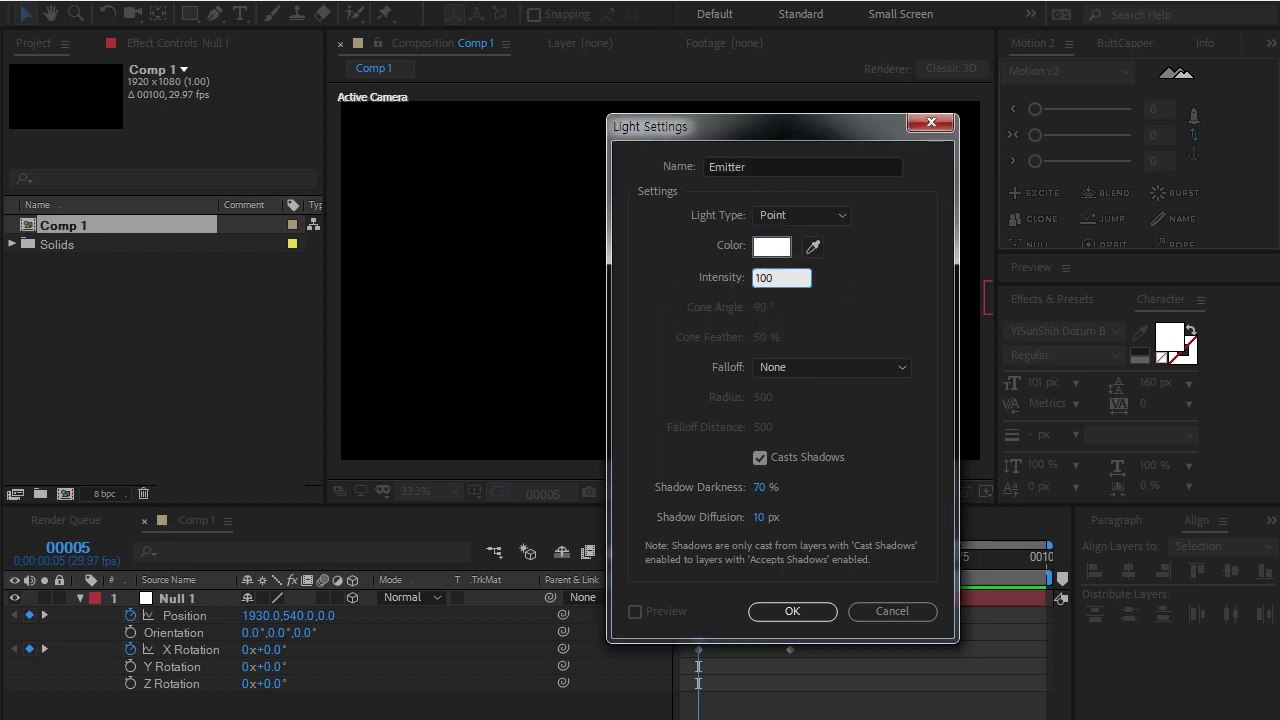
{"action": "left_click", "coordinate": [660, 293]}
{"action": "left_click", "coordinate": [760, 458]}
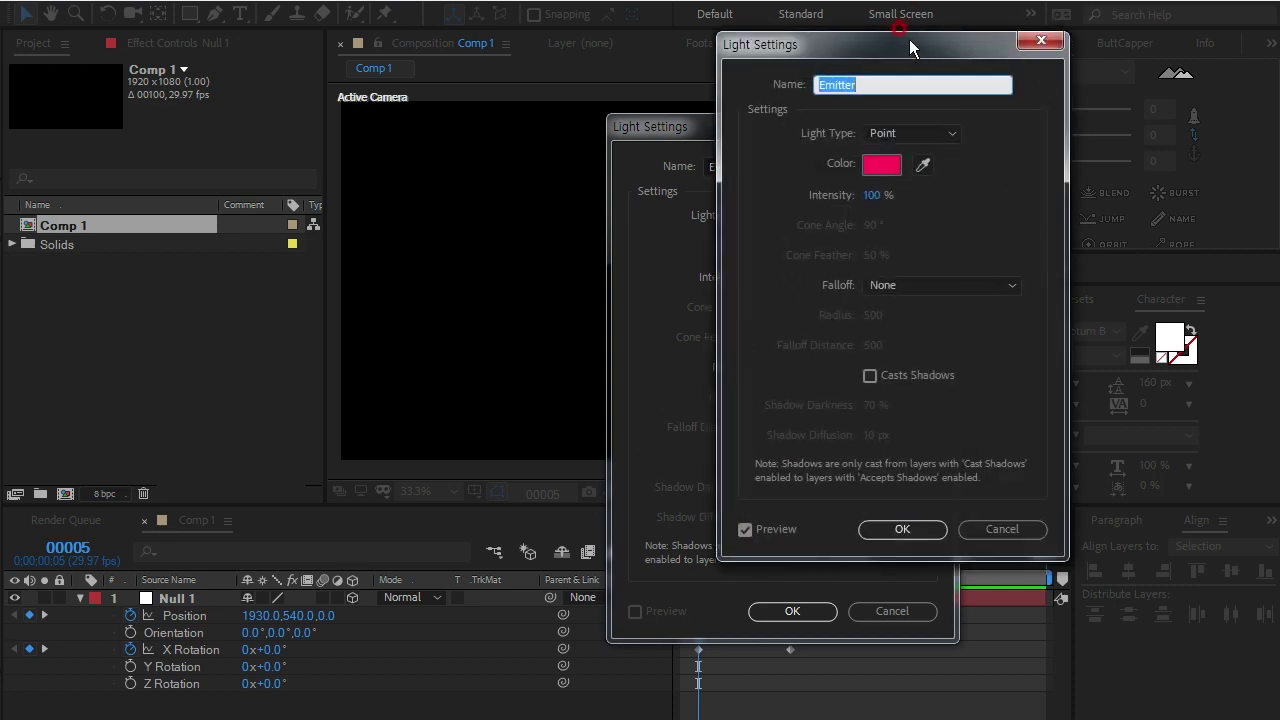
Step: Give the Emitter light colour FF1B5B and create it
{"action": "left_click_drag", "start_coordinate": [909, 39], "coordinate": [1029, 131]}
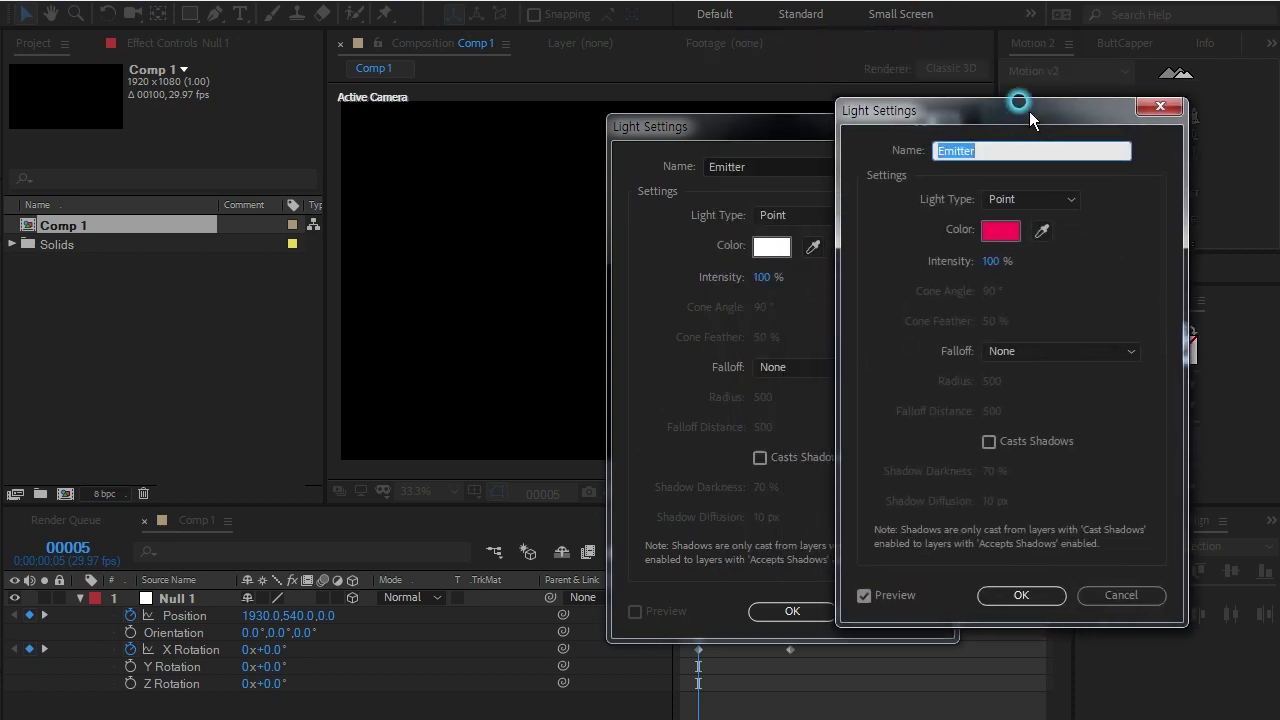
{"action": "left_click", "coordinate": [995, 247]}
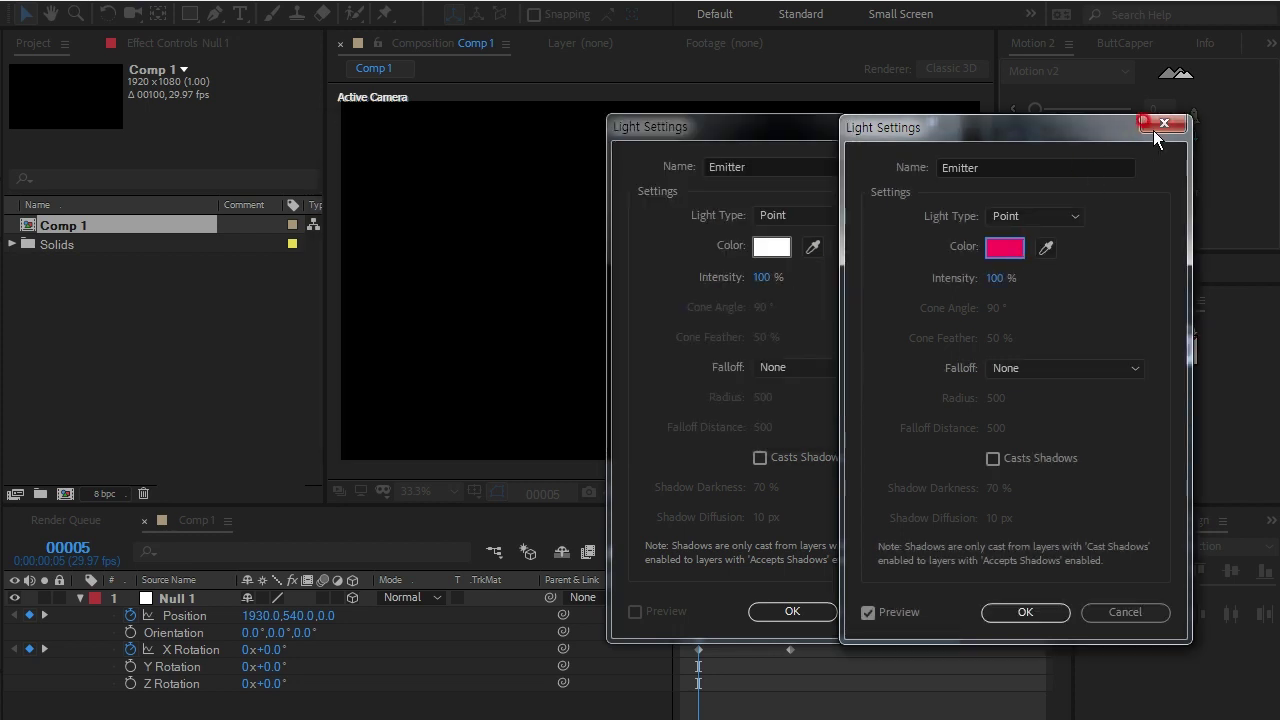
{"action": "left_click", "coordinate": [771, 247]}
{"action": "type", "text": "FF1B5B"}
{"action": "key", "text": "Return"}
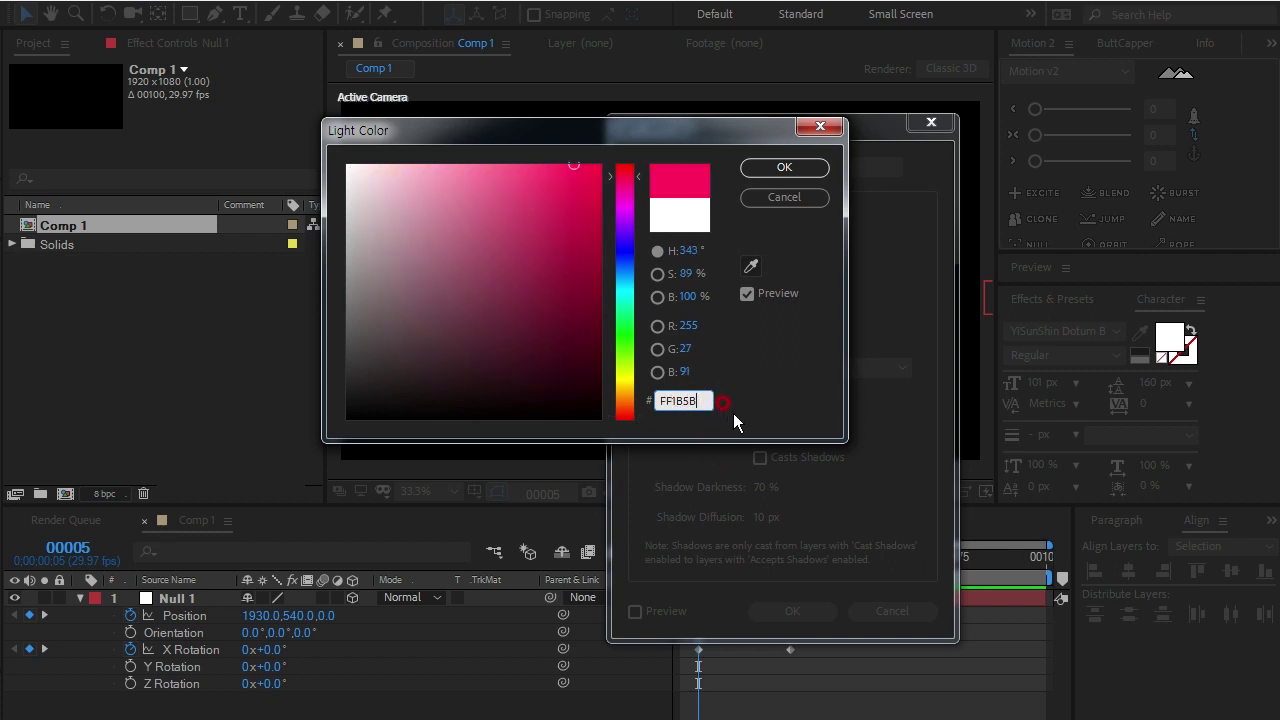
{"action": "mouse_move", "coordinate": [733, 414]}
{"action": "left_mouse_down"}
{"action": "mouse_move", "coordinate": [643, 391]}
{"action": "mouse_move", "coordinate": [730, 424]}
{"action": "left_mouse_up"}
{"action": "key", "text": "Escape"}
{"action": "left_click", "coordinate": [785, 167]}
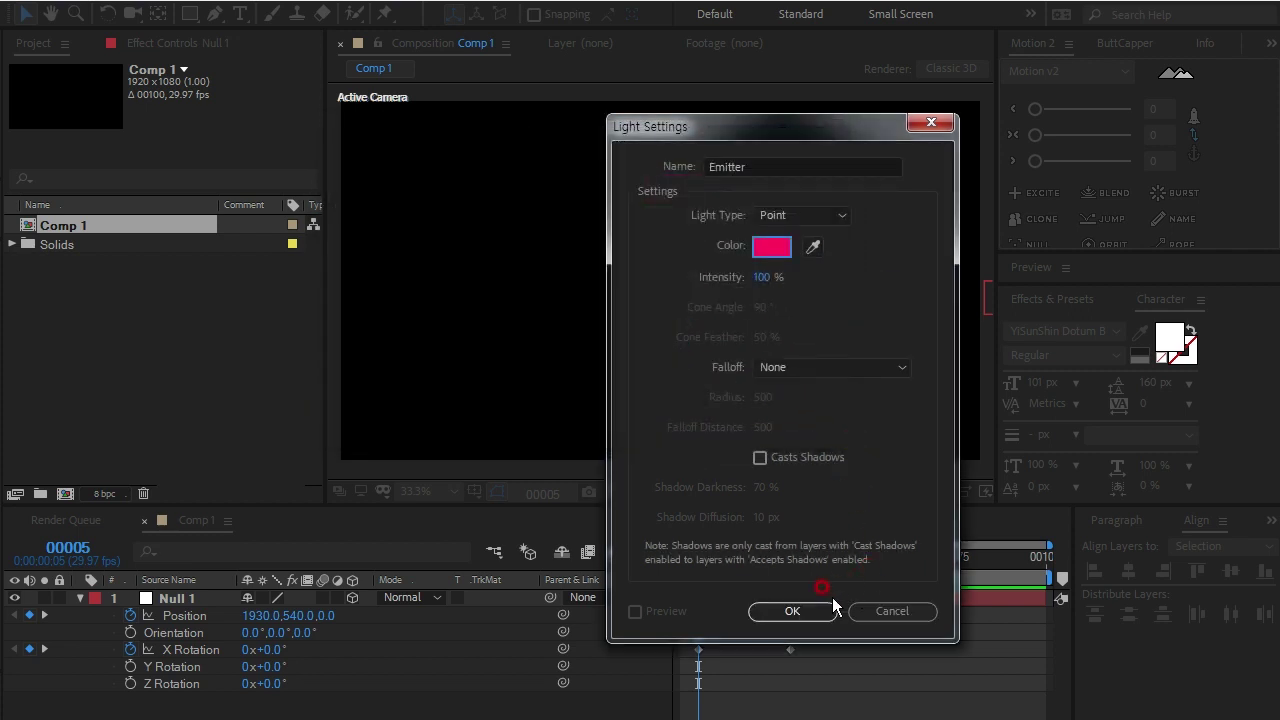
{"action": "left_click", "coordinate": [813, 611]}
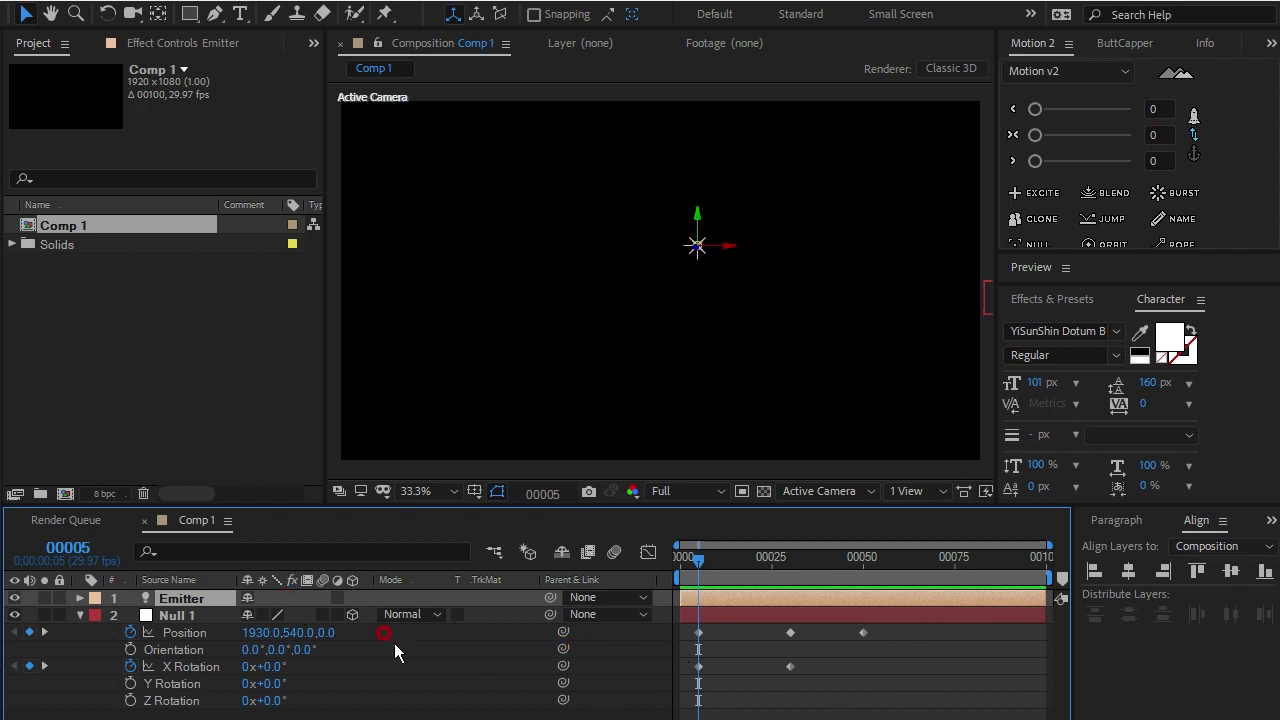
Step: Place the Emitter light at Position 1930,540,0 to match Null 1
{"action": "left_click", "coordinate": [176, 596]}
{"action": "key", "text": "p"}
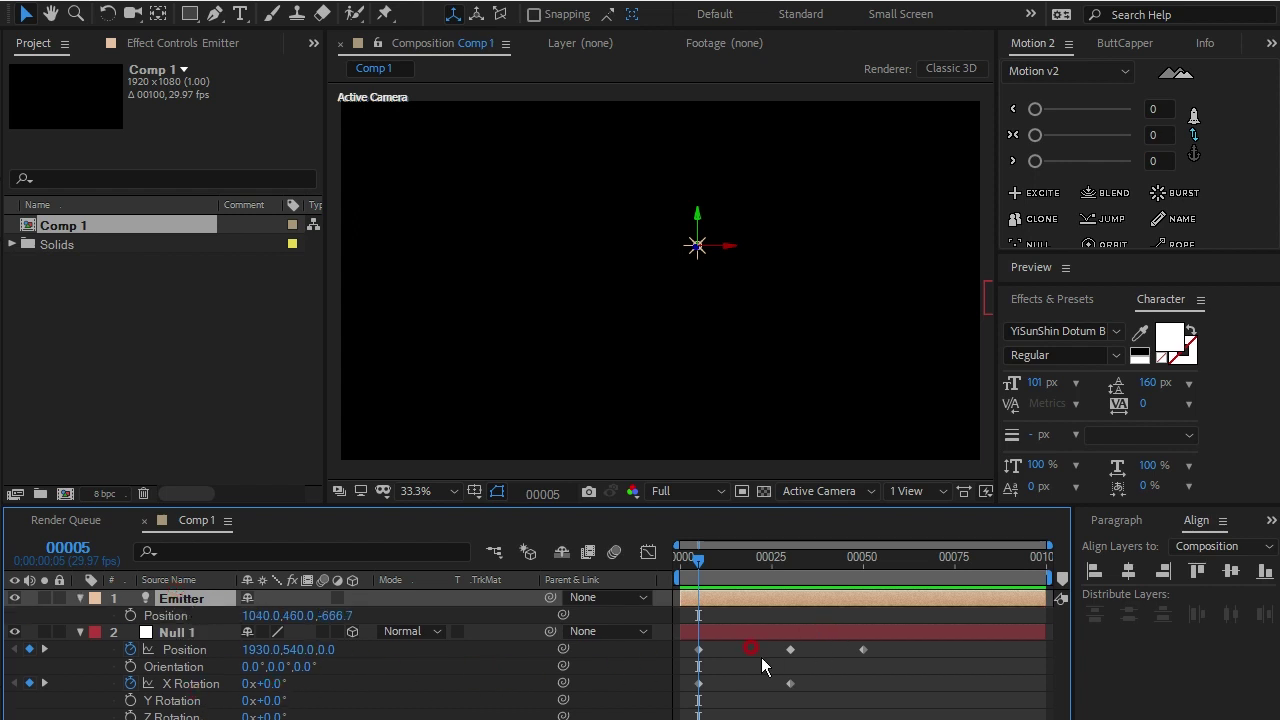
{"action": "left_click", "coordinate": [197, 647]}
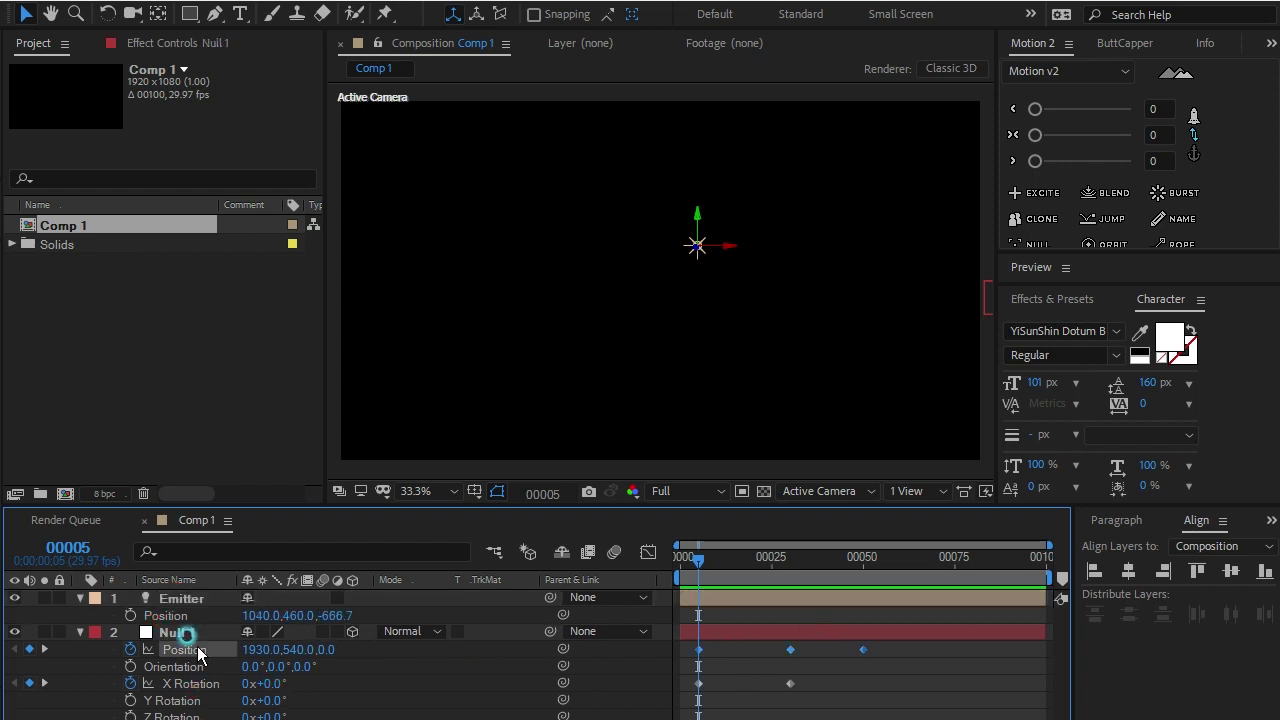
{"action": "left_click", "coordinate": [176, 598]}
{"action": "left_click", "coordinate": [259, 615]}
{"action": "type", "text": "1930"}
{"action": "key", "text": "Return"}
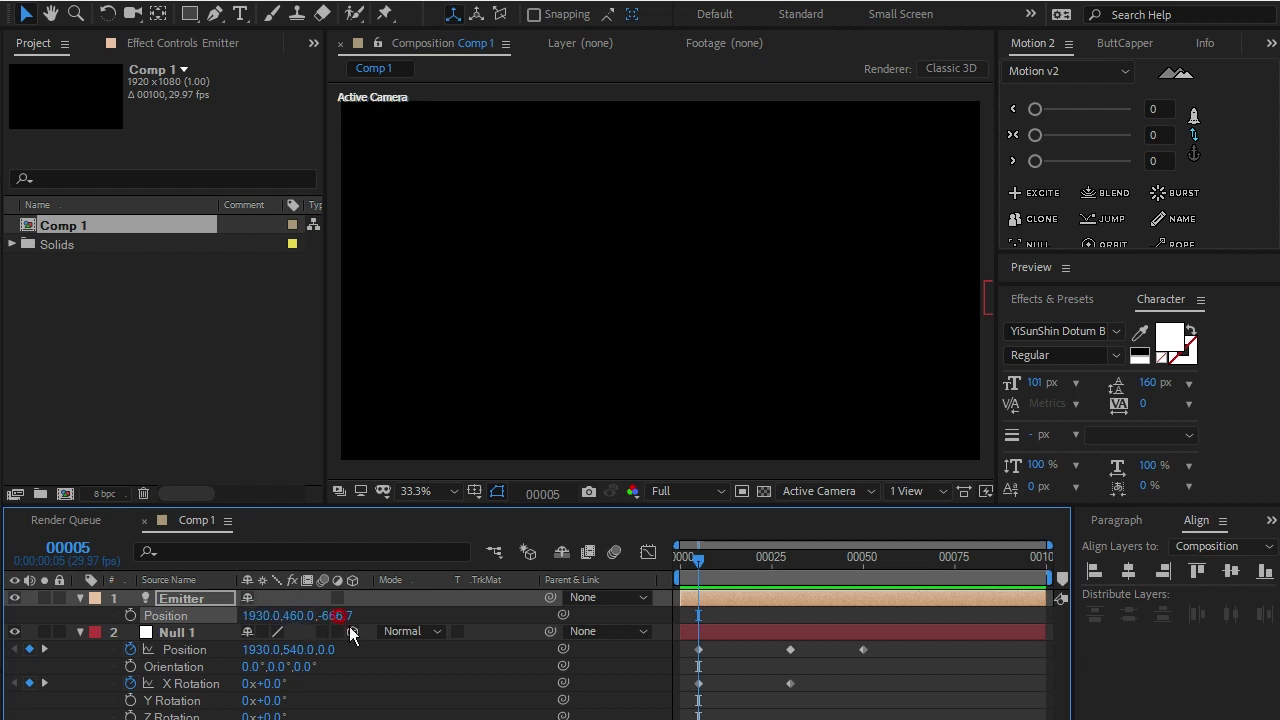
{"action": "left_click", "coordinate": [285, 615]}
{"action": "type", "text": "540"}
{"action": "left_click", "coordinate": [350, 630]}
{"action": "type", "text": "0"}
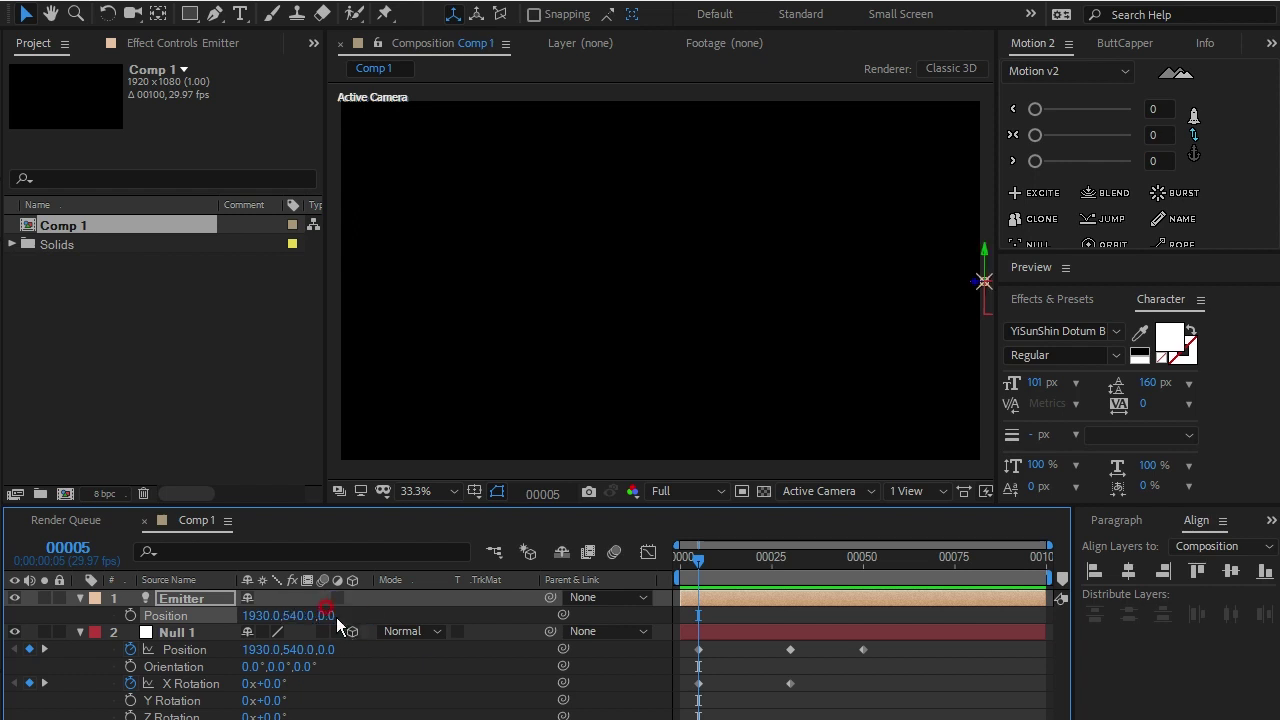
{"action": "left_click", "coordinate": [690, 369]}
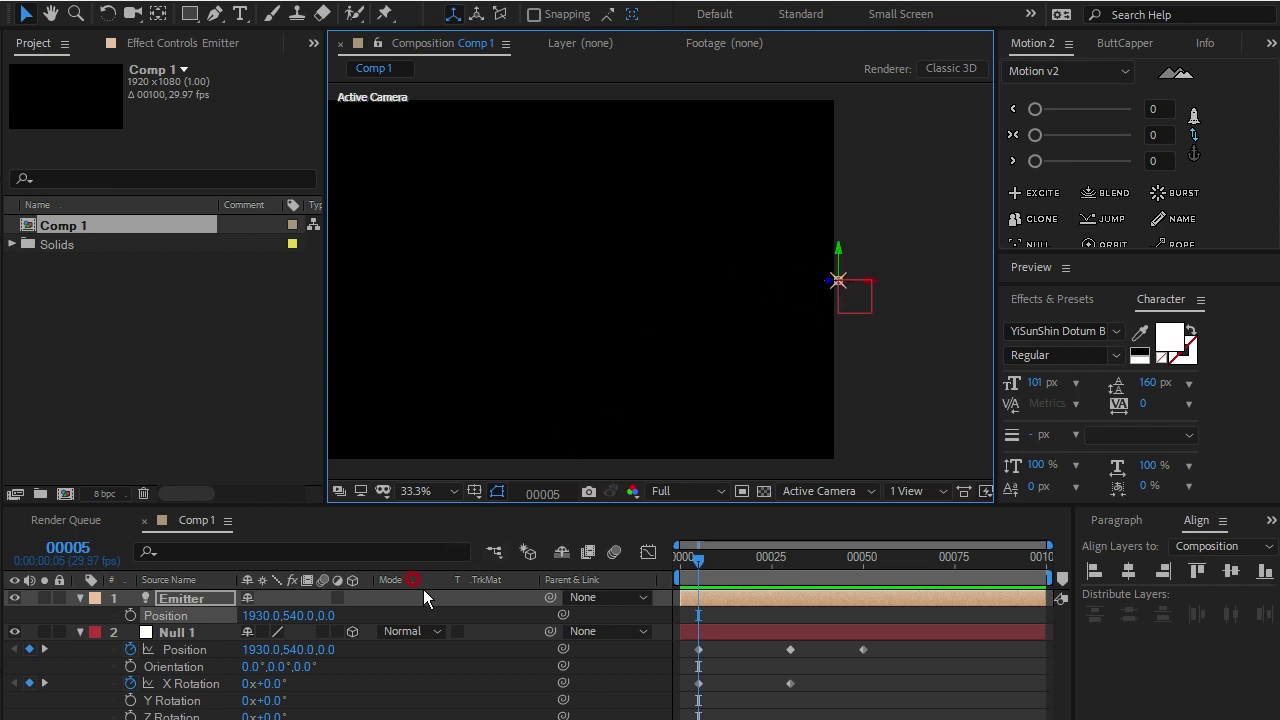
Step: Parent Emitter to Null 1, set its Y offset to 100, and scrub to check
{"action": "left_click", "coordinate": [184, 597]}
{"action": "left_click_drag", "start_coordinate": [550, 597], "coordinate": [165, 632]}
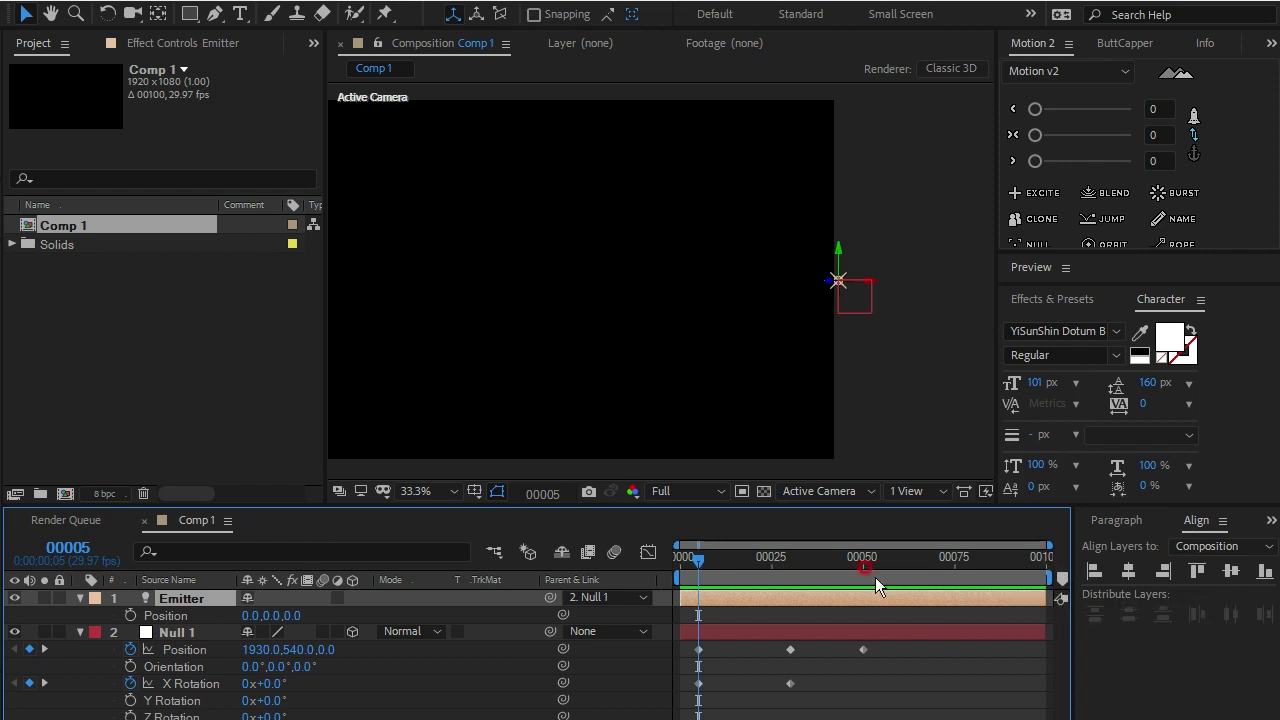
{"action": "mouse_move", "coordinate": [698, 561]}
{"action": "left_mouse_down"}
{"action": "mouse_move", "coordinate": [798, 565]}
{"action": "mouse_move", "coordinate": [699, 581]}
{"action": "left_mouse_up"}
{"action": "left_click", "coordinate": [185, 598]}
{"action": "left_click", "coordinate": [274, 616]}
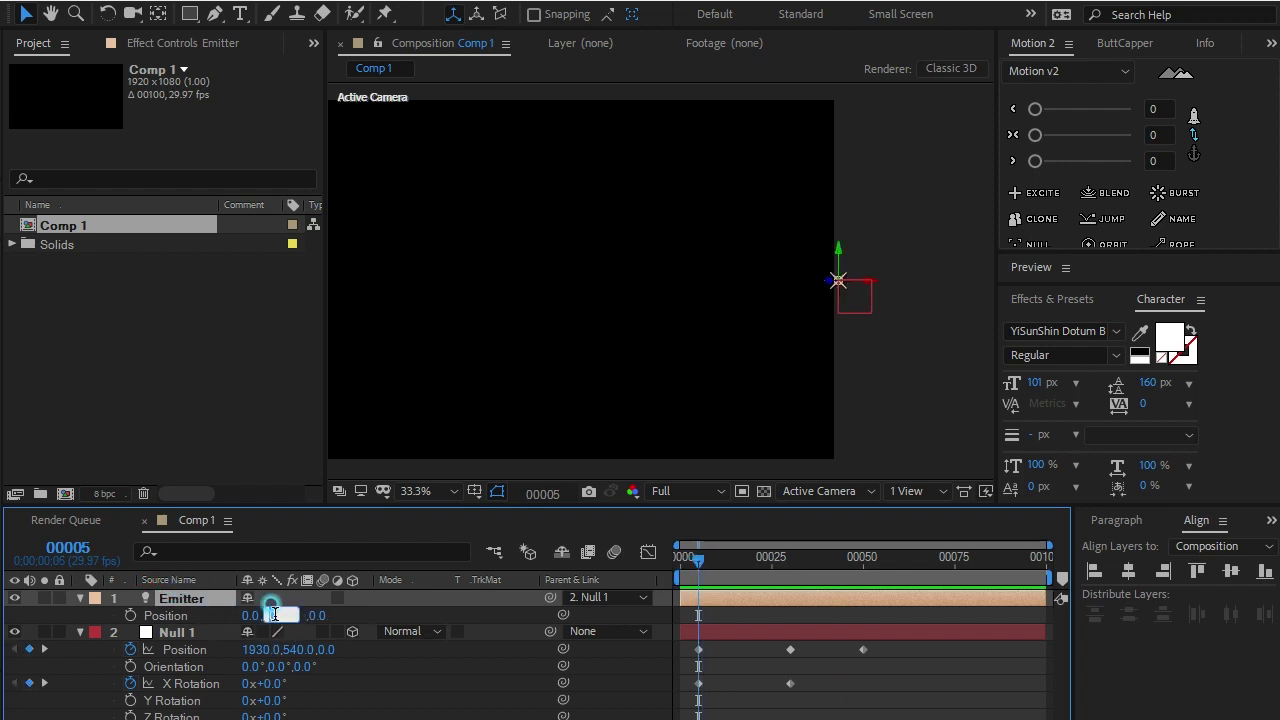
{"action": "type", "text": "100"}
{"action": "left_click", "coordinate": [409, 600]}
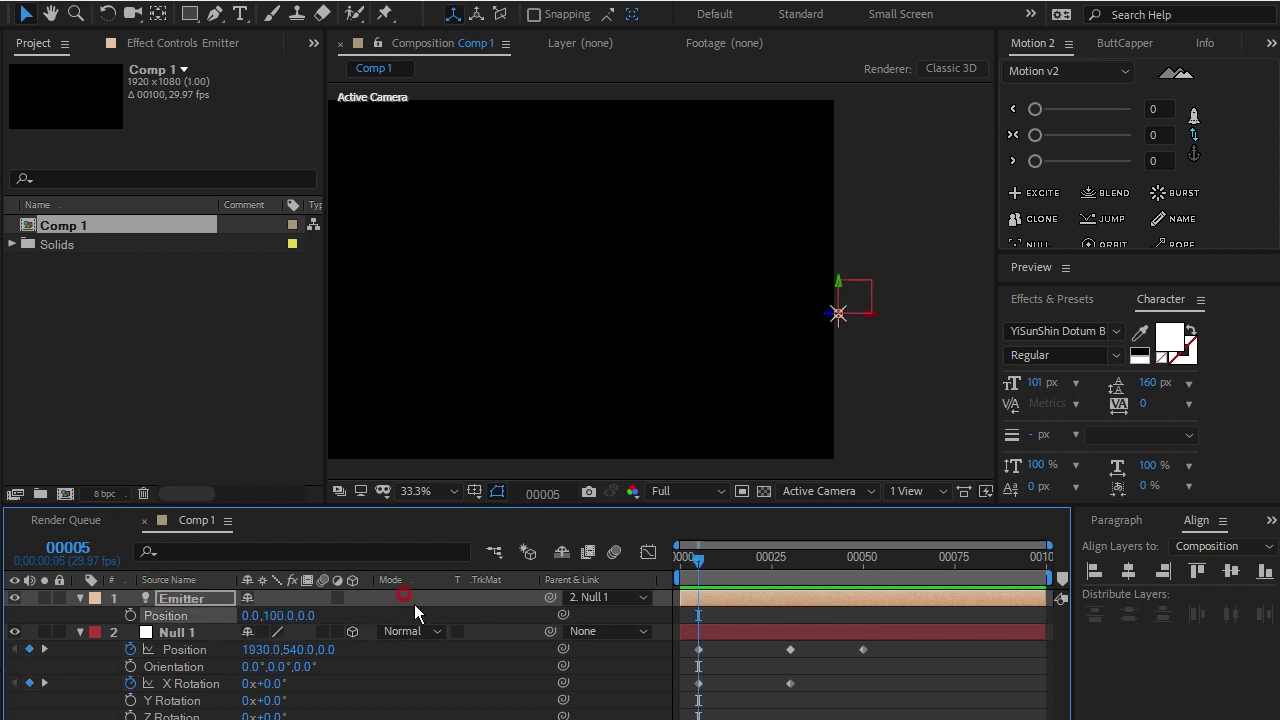
{"action": "left_click_drag", "start_coordinate": [702, 561], "coordinate": [870, 568]}
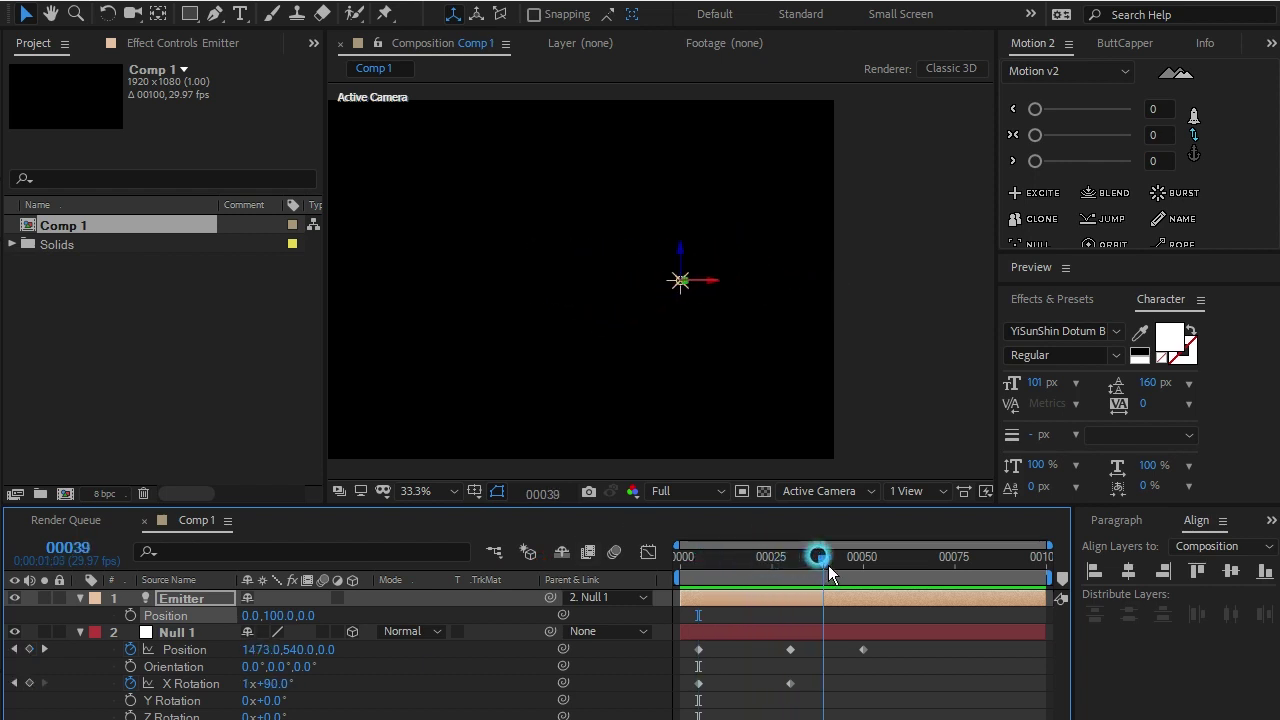
{"action": "left_click_drag", "start_coordinate": [870, 568], "coordinate": [700, 572]}
{"action": "left_click", "coordinate": [586, 690]}
{"action": "left_click", "coordinate": [286, 694]}
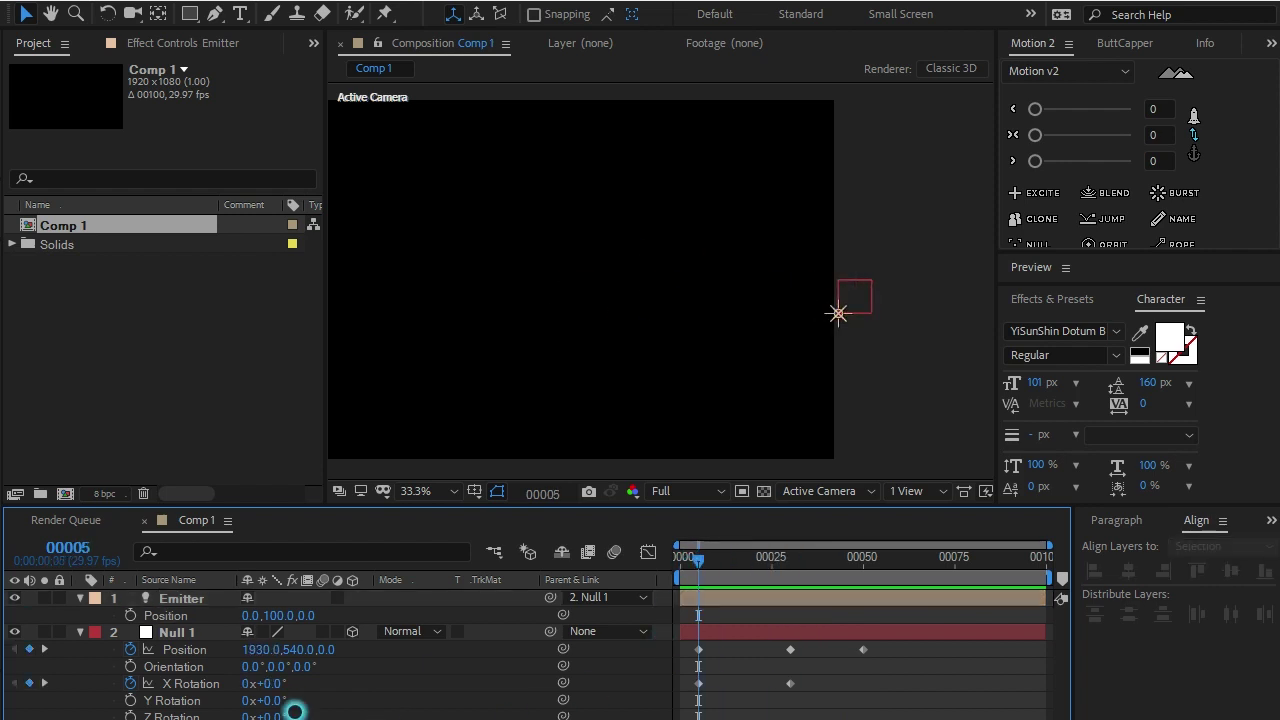
Step: Duplicate Null 1 to the top as Null 2 and remove its Position and Rotation keyframes
{"action": "left_click", "coordinate": [186, 631]}
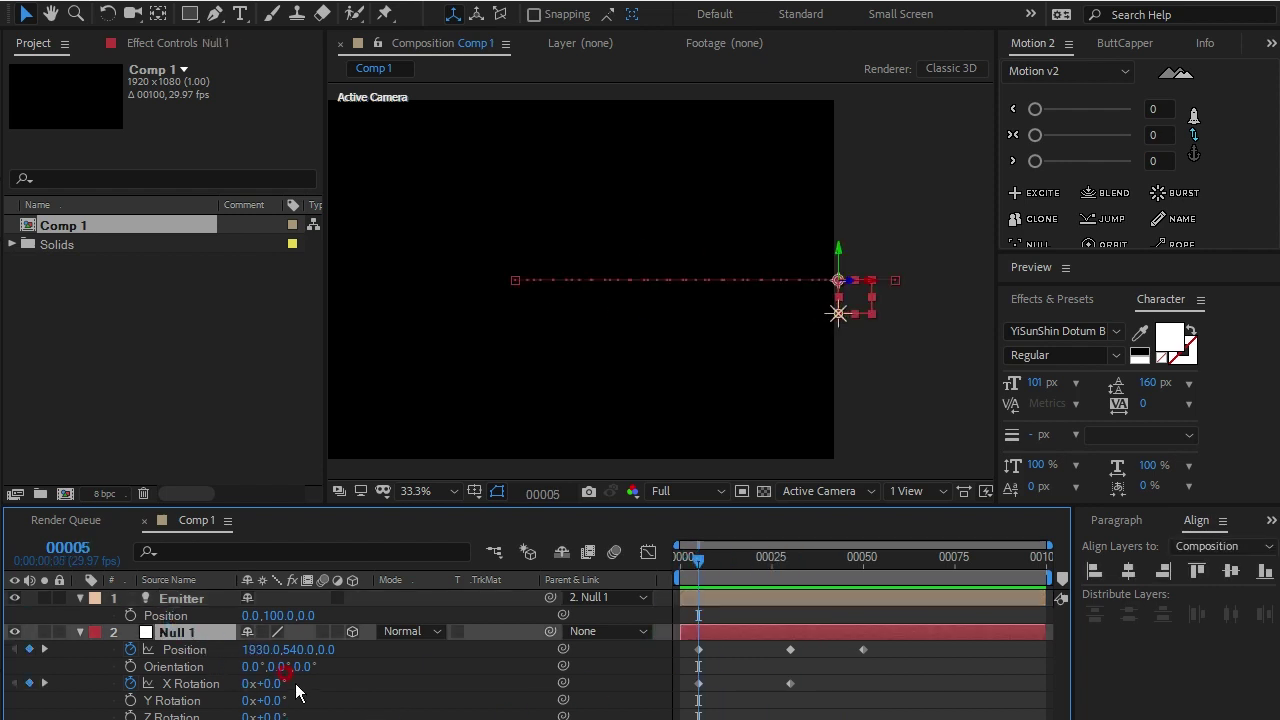
{"action": "key", "text": "ctrl+d"}
{"action": "left_click_drag", "start_coordinate": [177, 635], "coordinate": [177, 596]}
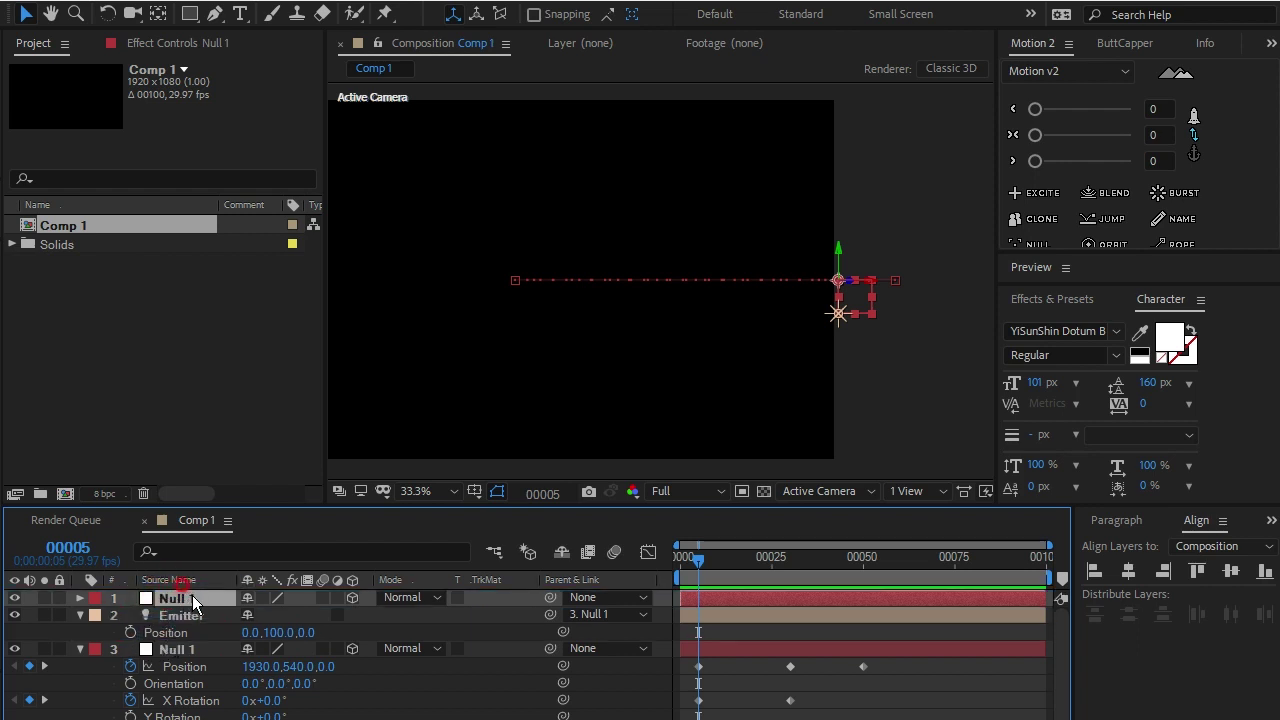
{"action": "key", "text": "Return"}
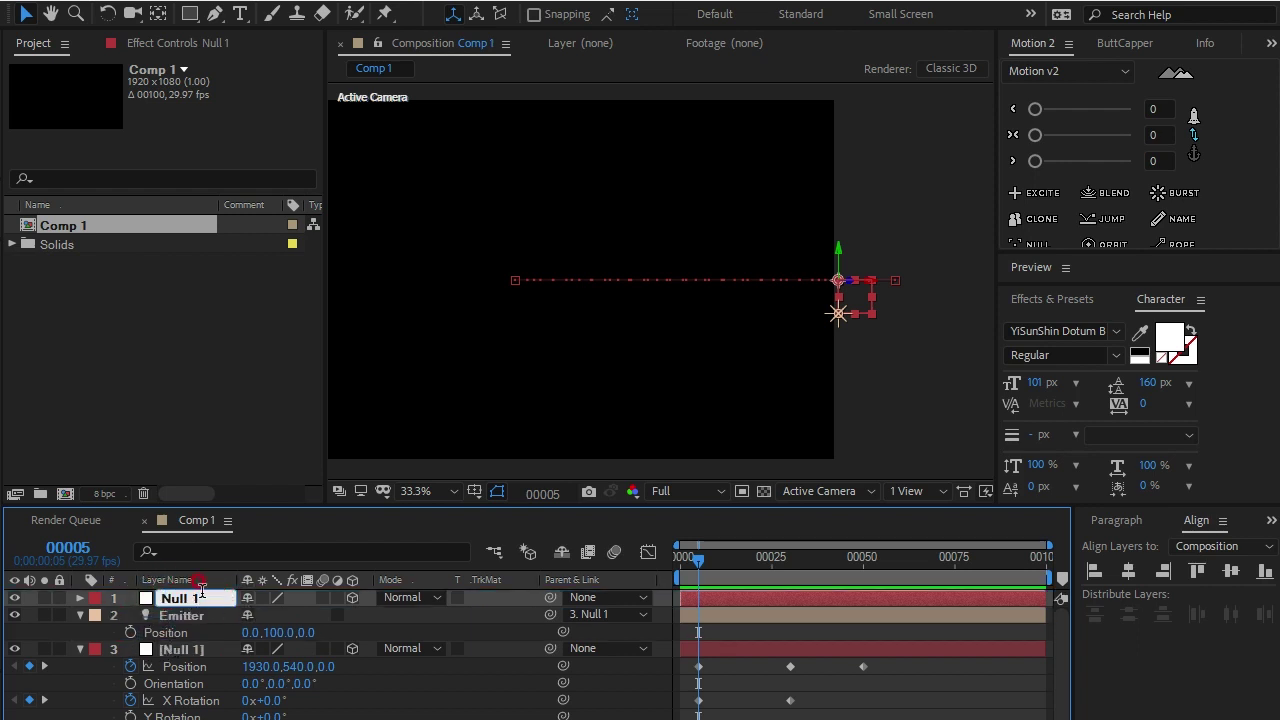
{"action": "type", "text": "2"}
{"action": "key", "text": "Return"}
{"action": "key", "text": "u"}
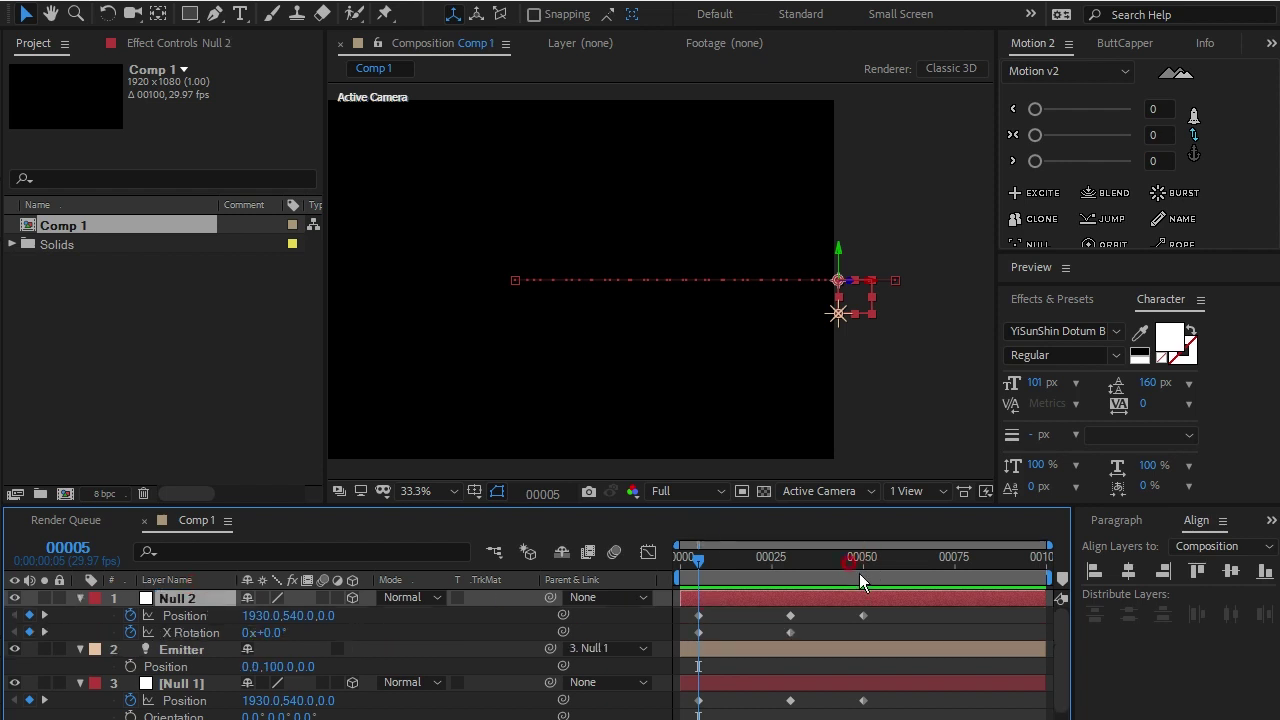
{"action": "left_click", "coordinate": [681, 545]}
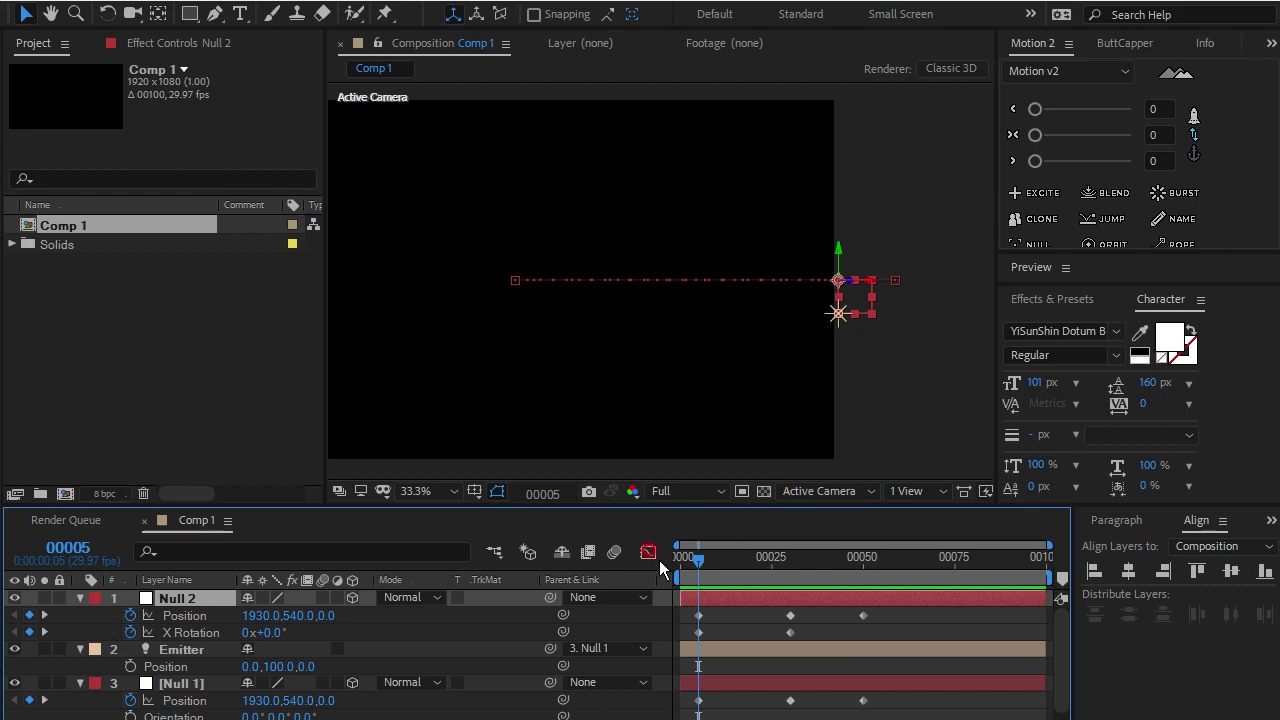
{"action": "left_click", "coordinate": [130, 614]}
{"action": "left_click", "coordinate": [131, 631]}
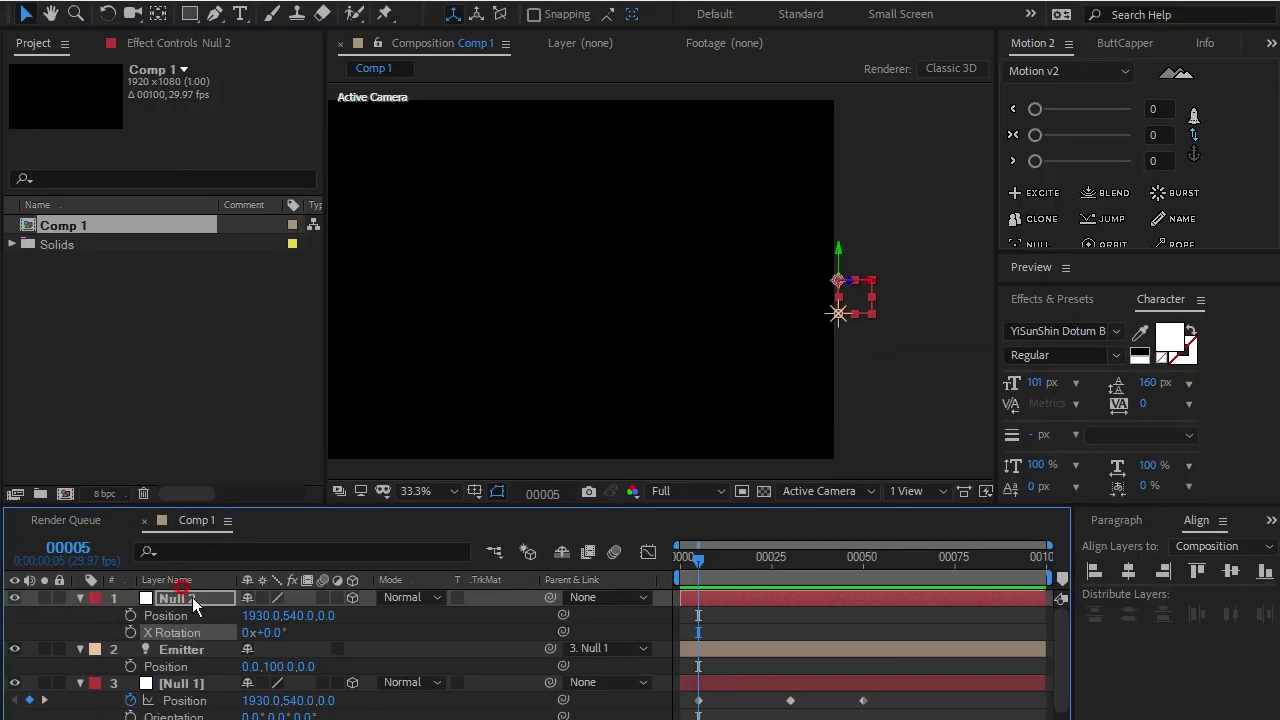
Step: Parent Null 2 to Null 1 and set its X Rotation to 180°
{"action": "left_click", "coordinate": [192, 597]}
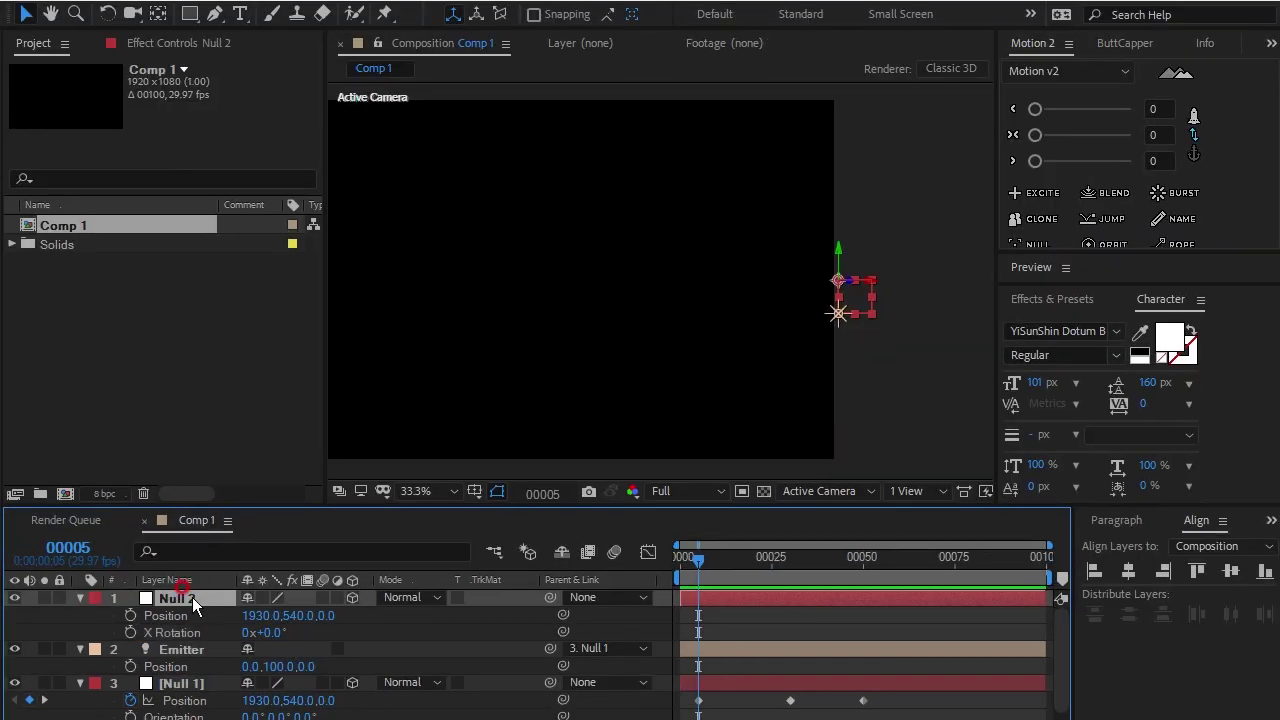
{"action": "left_click_drag", "start_coordinate": [549, 597], "coordinate": [185, 683]}
{"action": "left_click", "coordinate": [189, 615]}
{"action": "left_click", "coordinate": [263, 617]}
{"action": "left_click", "coordinate": [167, 621]}
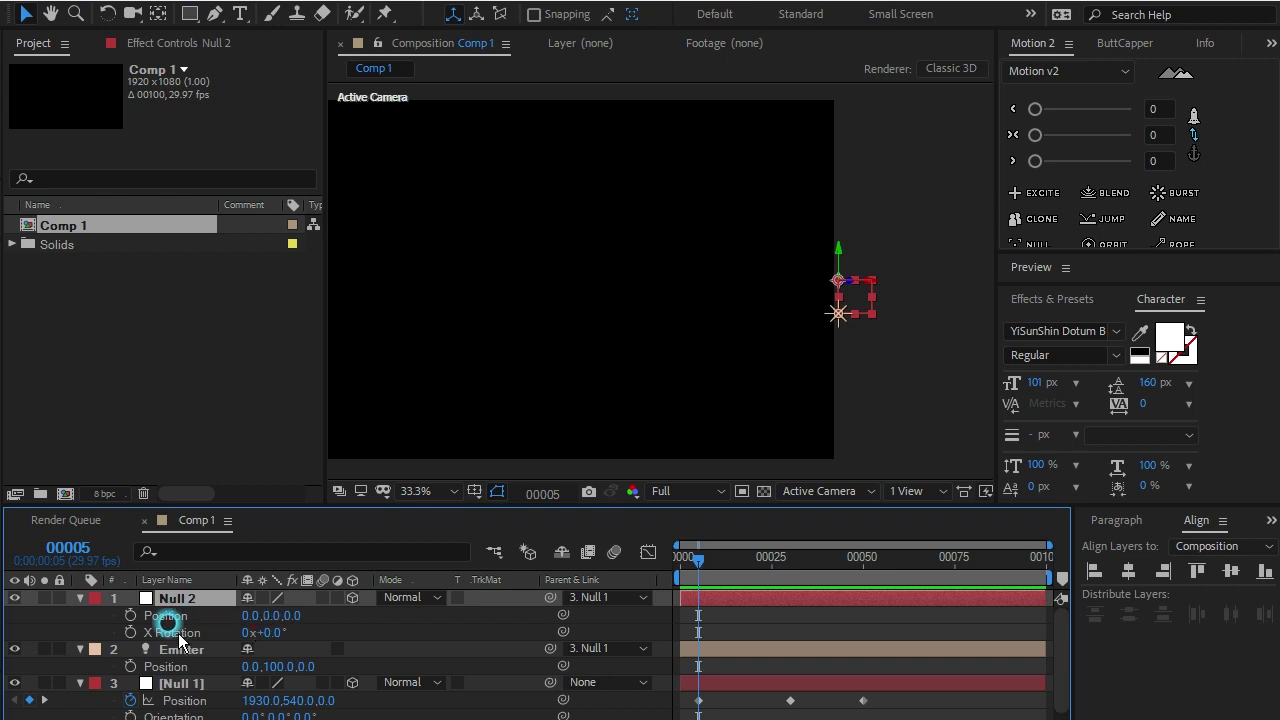
{"action": "left_click", "coordinate": [262, 633]}
{"action": "type", "text": "180"}
{"action": "key", "text": "Return"}
{"action": "left_click", "coordinate": [281, 633]}
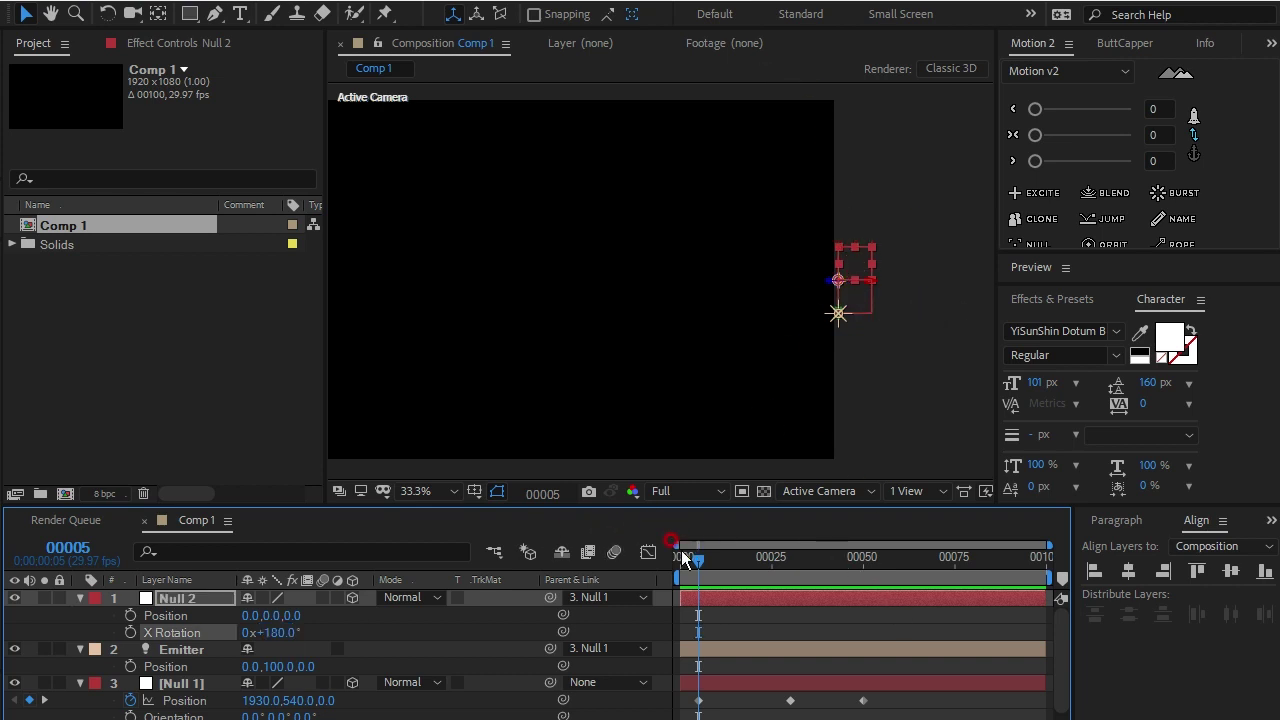
{"action": "mouse_move", "coordinate": [698, 559]}
{"action": "left_mouse_down"}
{"action": "mouse_move", "coordinate": [817, 562]}
{"action": "mouse_move", "coordinate": [736, 581]}
{"action": "mouse_move", "coordinate": [699, 574]}
{"action": "left_mouse_up"}
Step: Duplicate Emitter as Emitter 2 above Null 2 and parent it to Null 2
{"action": "left_click", "coordinate": [195, 650]}
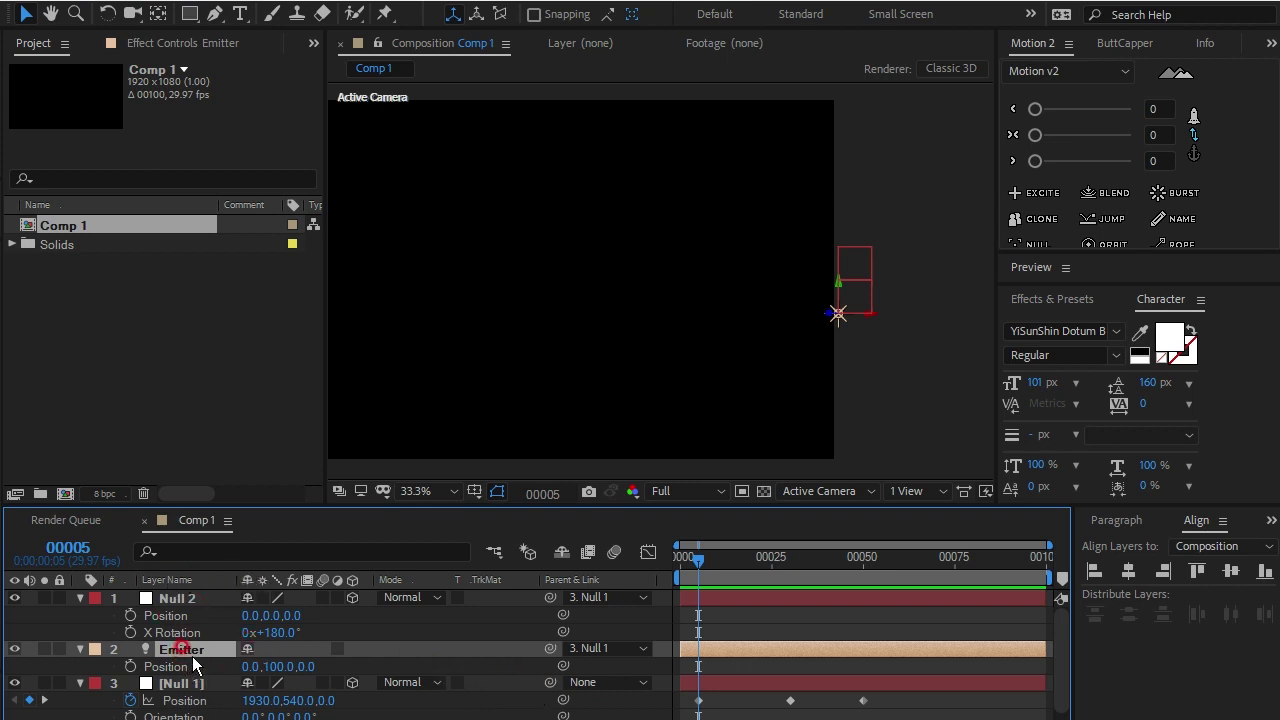
{"action": "key", "text": "ctrl+d"}
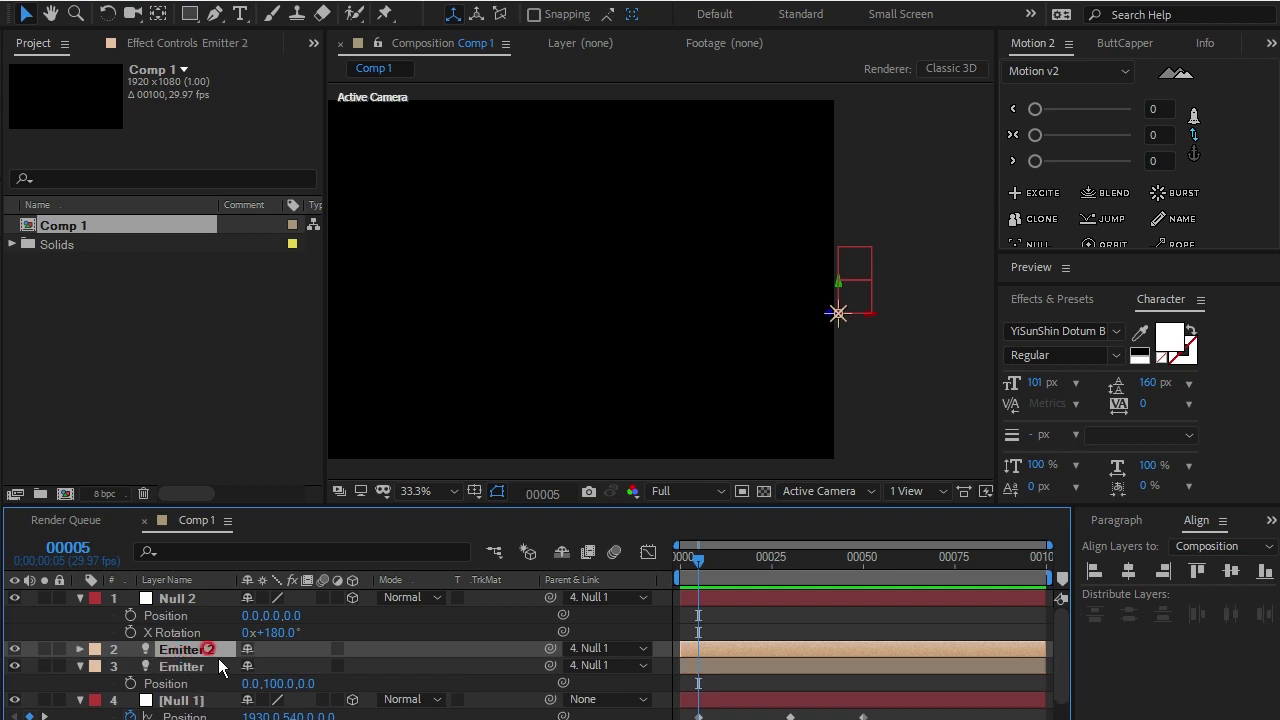
{"action": "left_click_drag", "start_coordinate": [215, 655], "coordinate": [210, 598]}
{"action": "left_click_drag", "start_coordinate": [549, 597], "coordinate": [212, 614]}
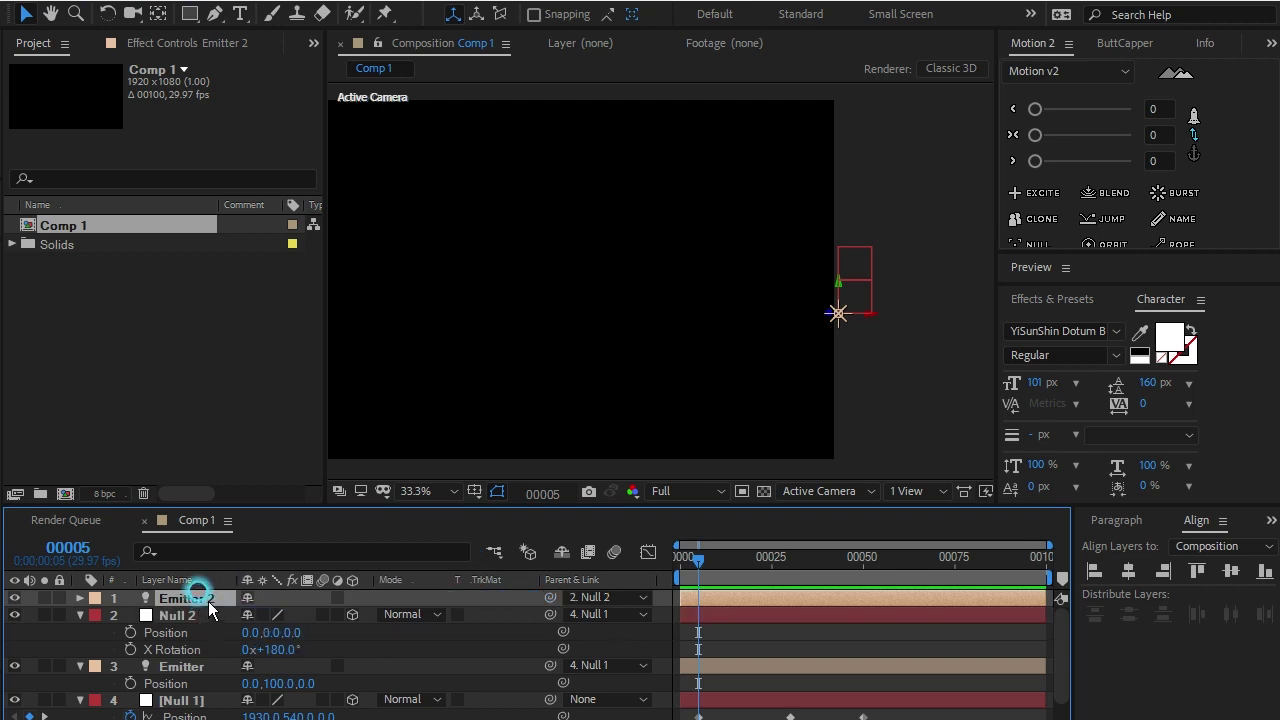
Step: Set Emitter 2's Position Y to 100 and scrub to check both emitters' motion
{"action": "key", "text": "p"}
{"action": "left_click", "coordinate": [274, 615]}
{"action": "left_click_drag", "start_coordinate": [283, 620], "coordinate": [283, 620]}
{"action": "left_click", "coordinate": [283, 620]}
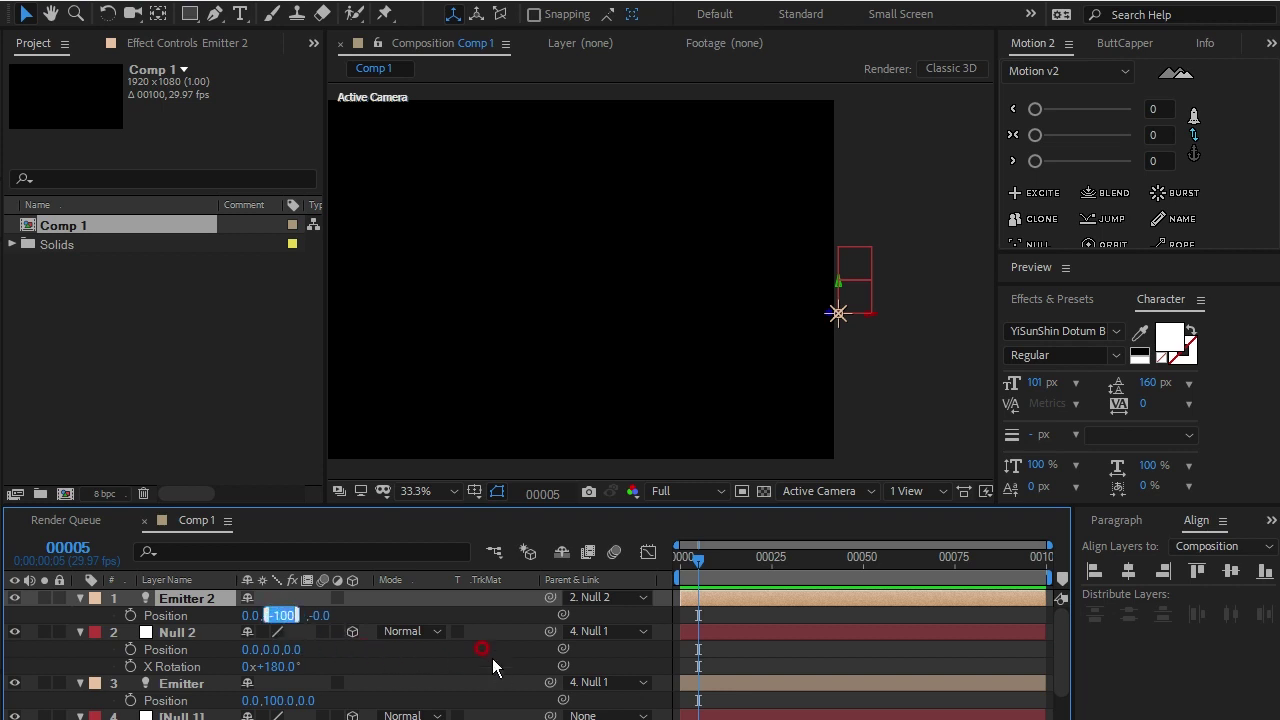
{"action": "type", "text": "100"}
{"action": "key", "text": "Return"}
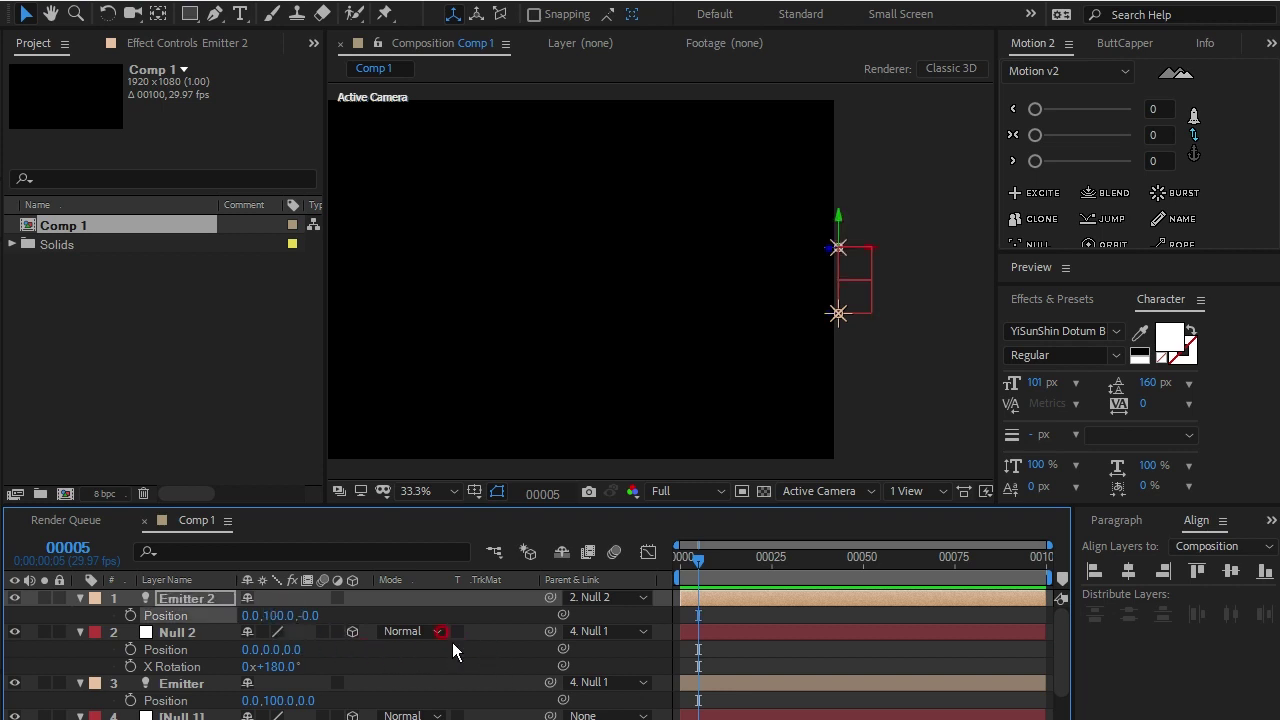
{"action": "left_click", "coordinate": [775, 585]}
{"action": "left_click_drag", "start_coordinate": [676, 566], "coordinate": [772, 588]}
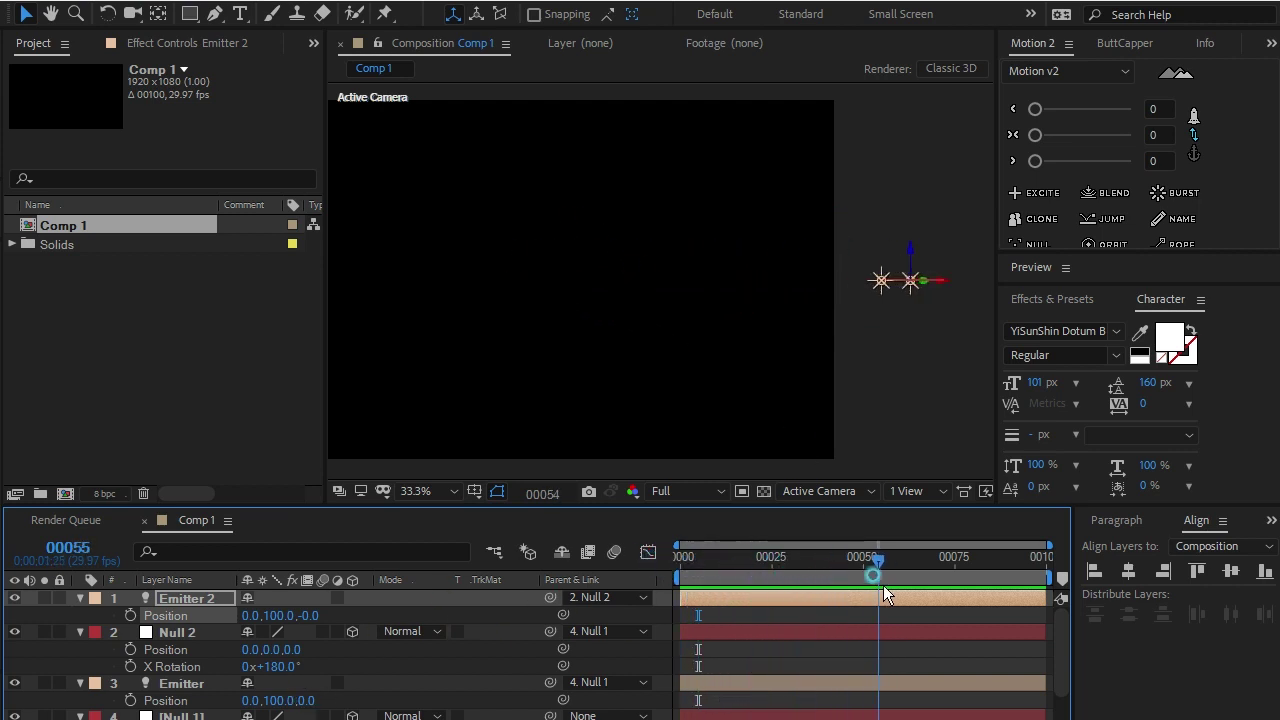
{"action": "mouse_move", "coordinate": [771, 586]}
{"action": "left_mouse_down"}
{"action": "mouse_move", "coordinate": [690, 606]}
{"action": "mouse_move", "coordinate": [753, 611]}
{"action": "mouse_move", "coordinate": [731, 610]}
{"action": "left_mouse_up"}
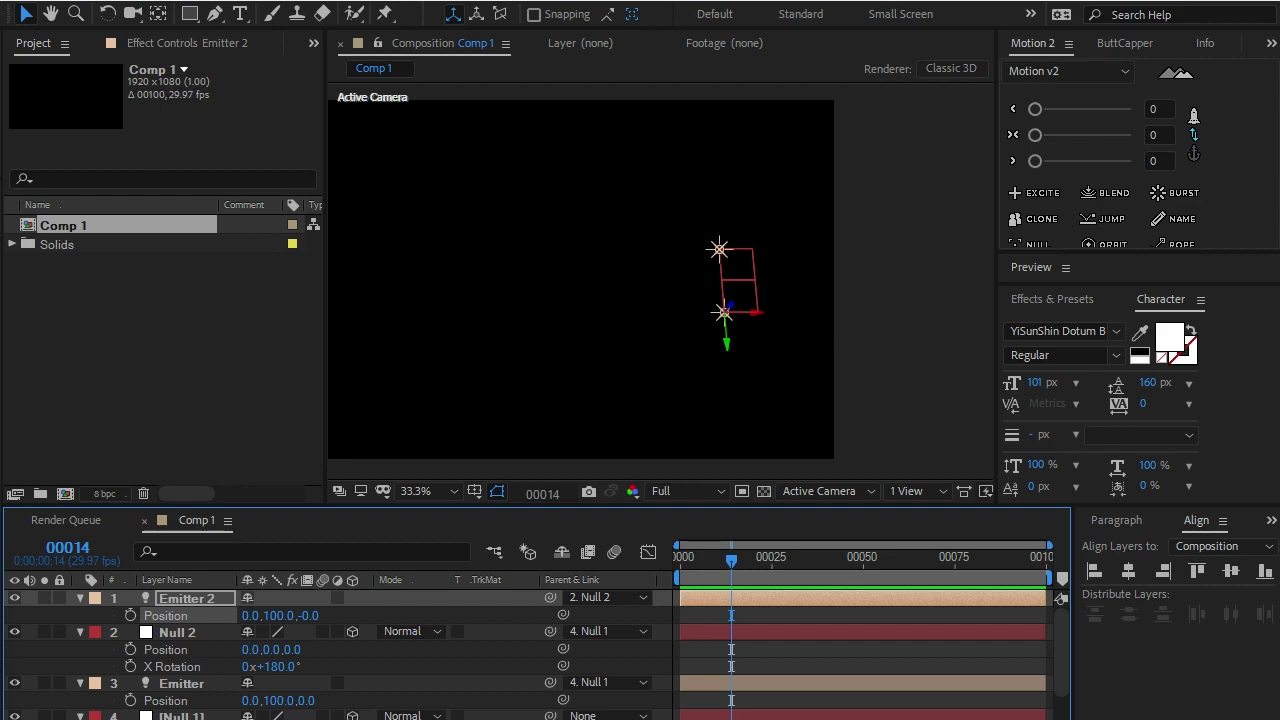
{"action": "key", "text": "ctrl+shift+l"}
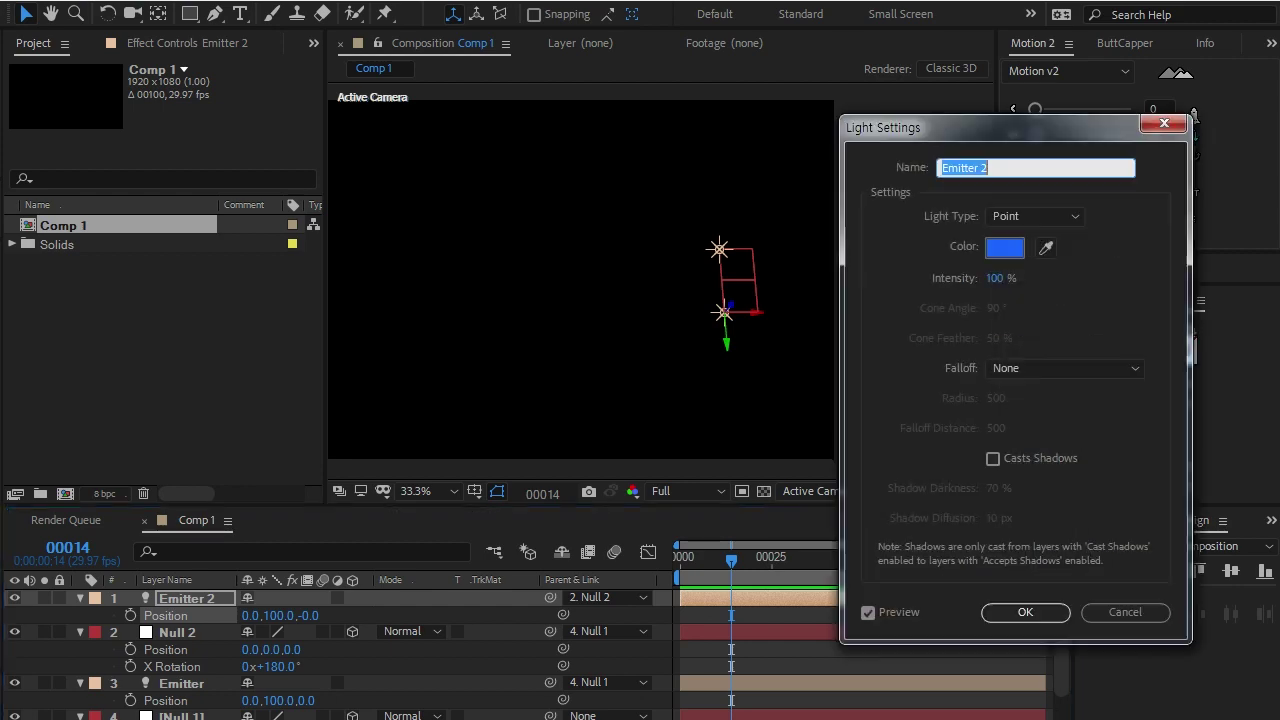
Step: Recolour the Emitter 2 light to blue hex 1965FF in its Light Settings
{"action": "key", "text": "Escape"}
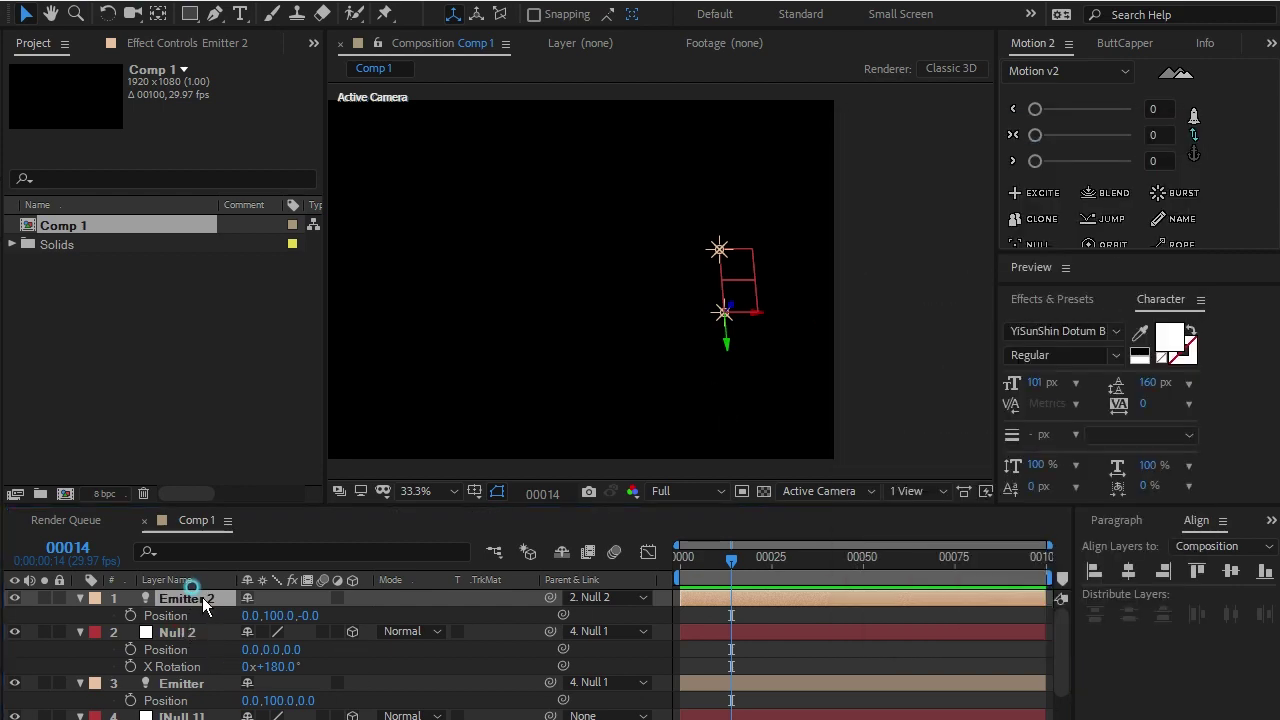
{"action": "double_click", "coordinate": [202, 597]}
{"action": "mouse_move", "coordinate": [859, 140]}
{"action": "left_mouse_down"}
{"action": "mouse_move", "coordinate": [621, 161]}
{"action": "mouse_move", "coordinate": [589, 136]}
{"action": "left_mouse_up"}
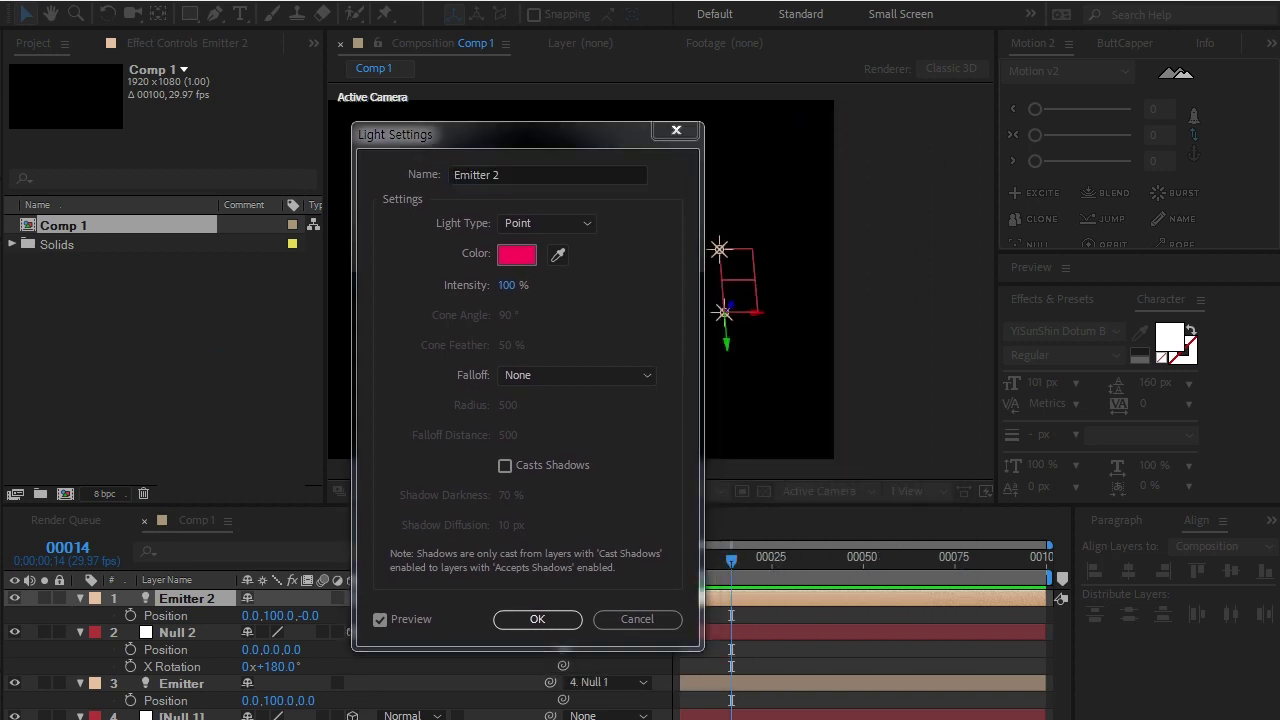
{"action": "left_click", "coordinate": [531, 561]}
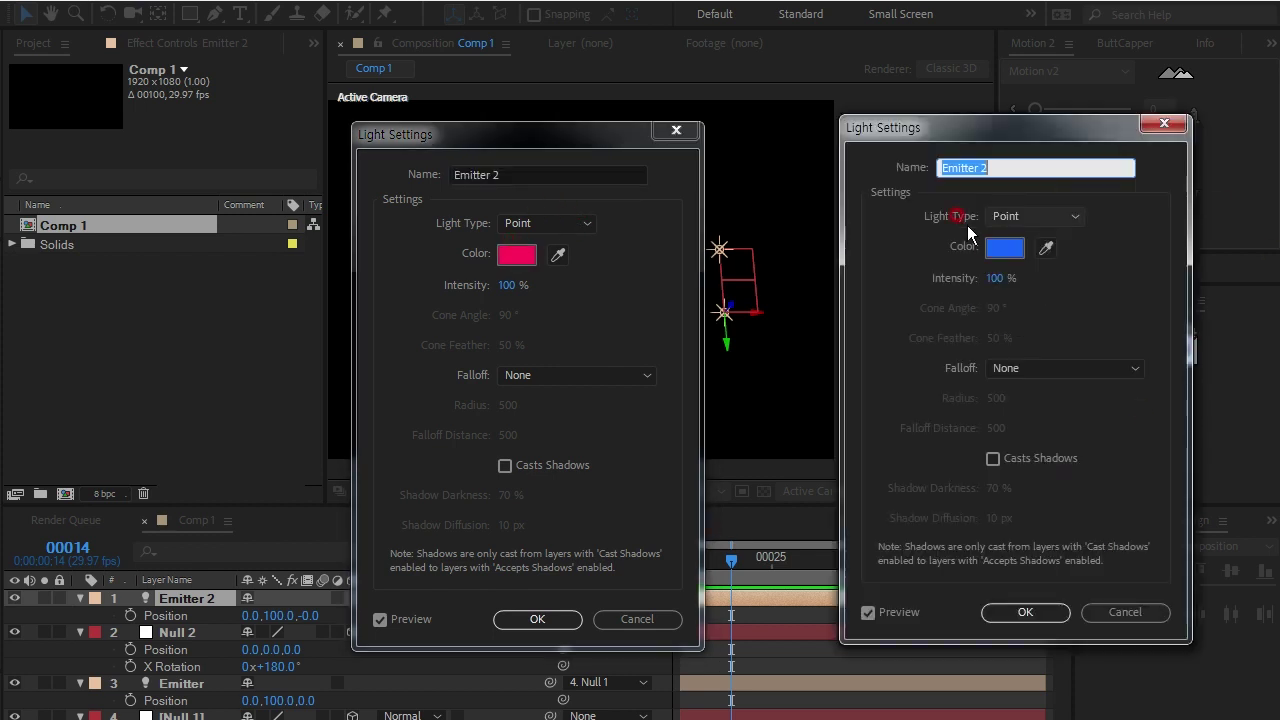
{"action": "left_click", "coordinate": [1005, 248]}
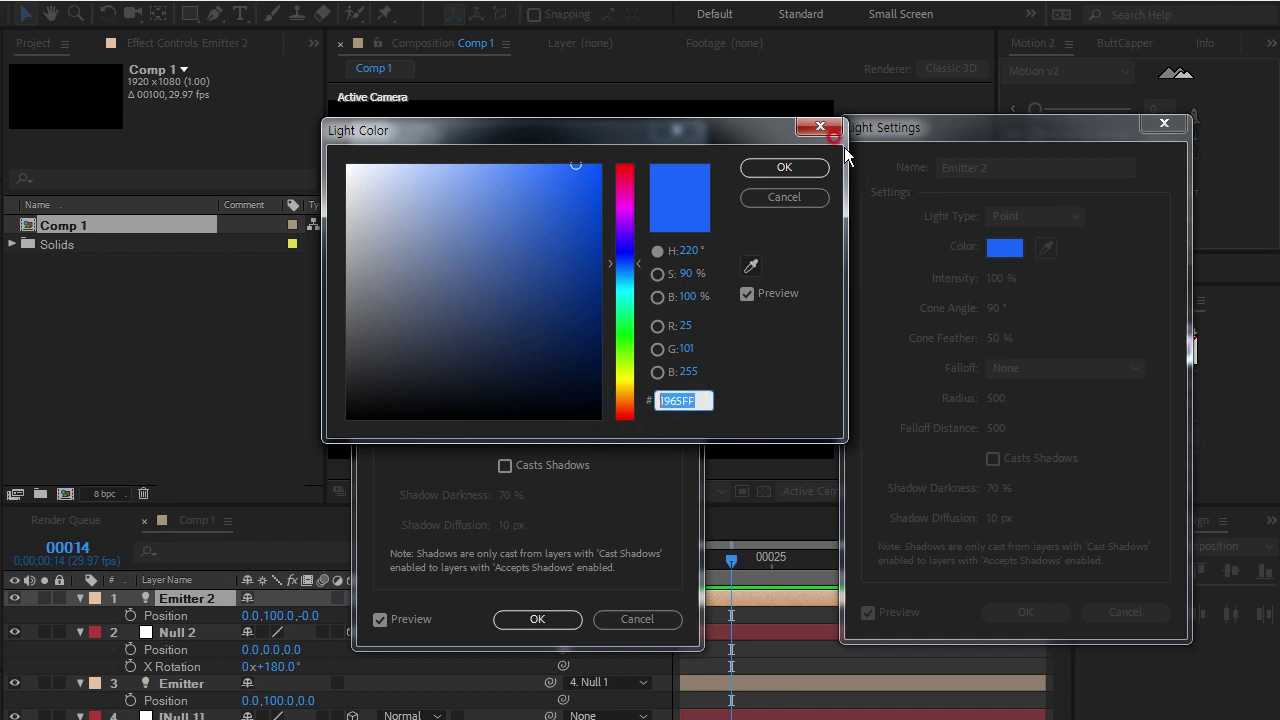
{"action": "left_click", "coordinate": [818, 128]}
{"action": "left_click", "coordinate": [521, 251]}
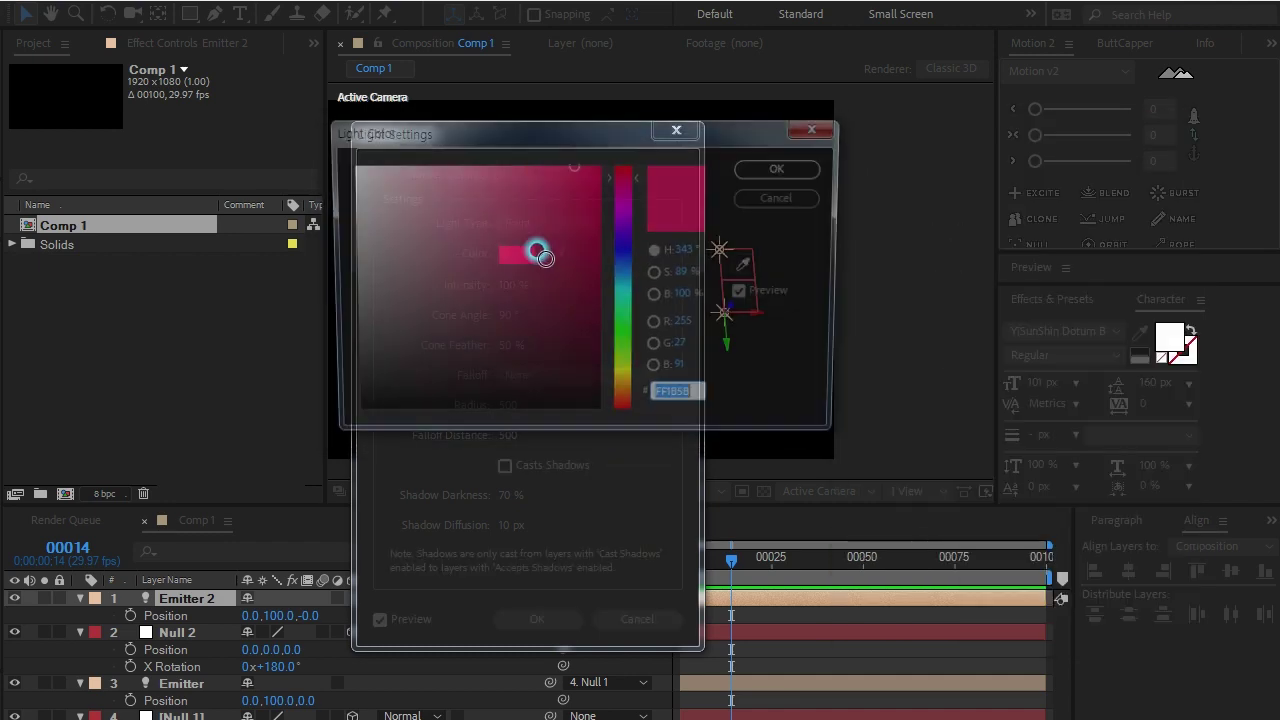
{"action": "type", "text": "1965FF"}
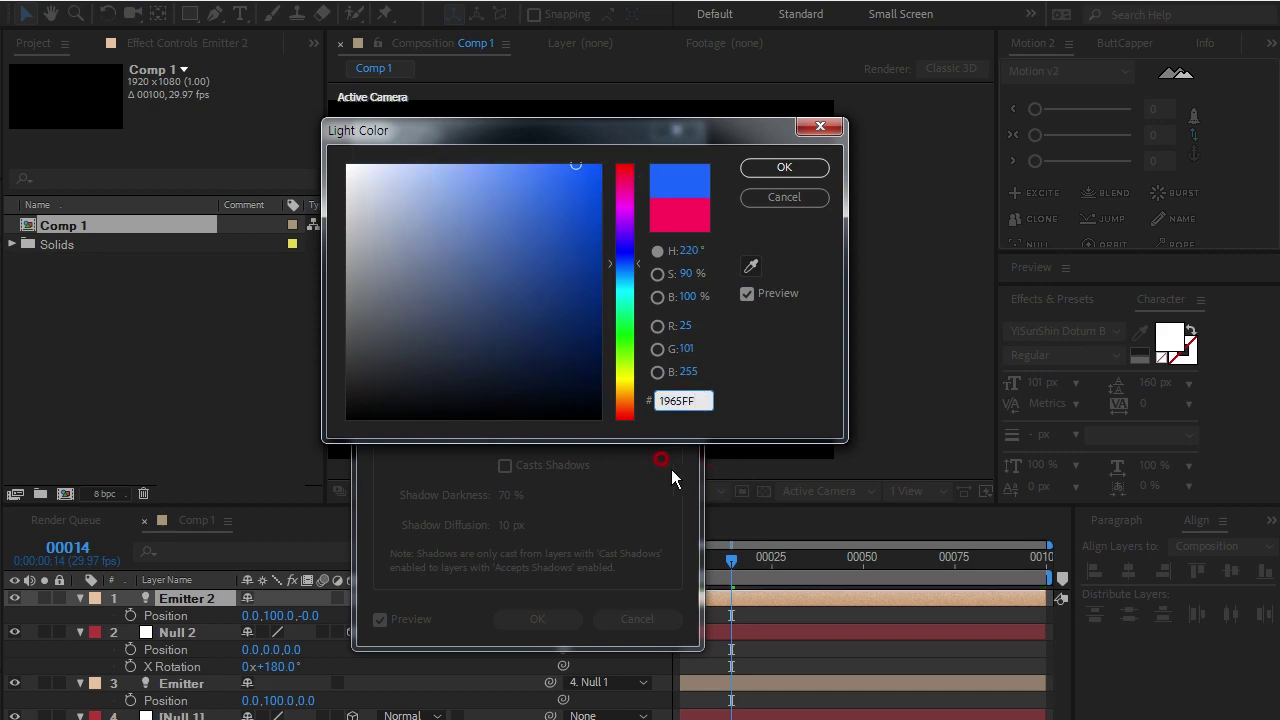
{"action": "left_click", "coordinate": [801, 167]}
{"action": "left_click", "coordinate": [564, 615]}
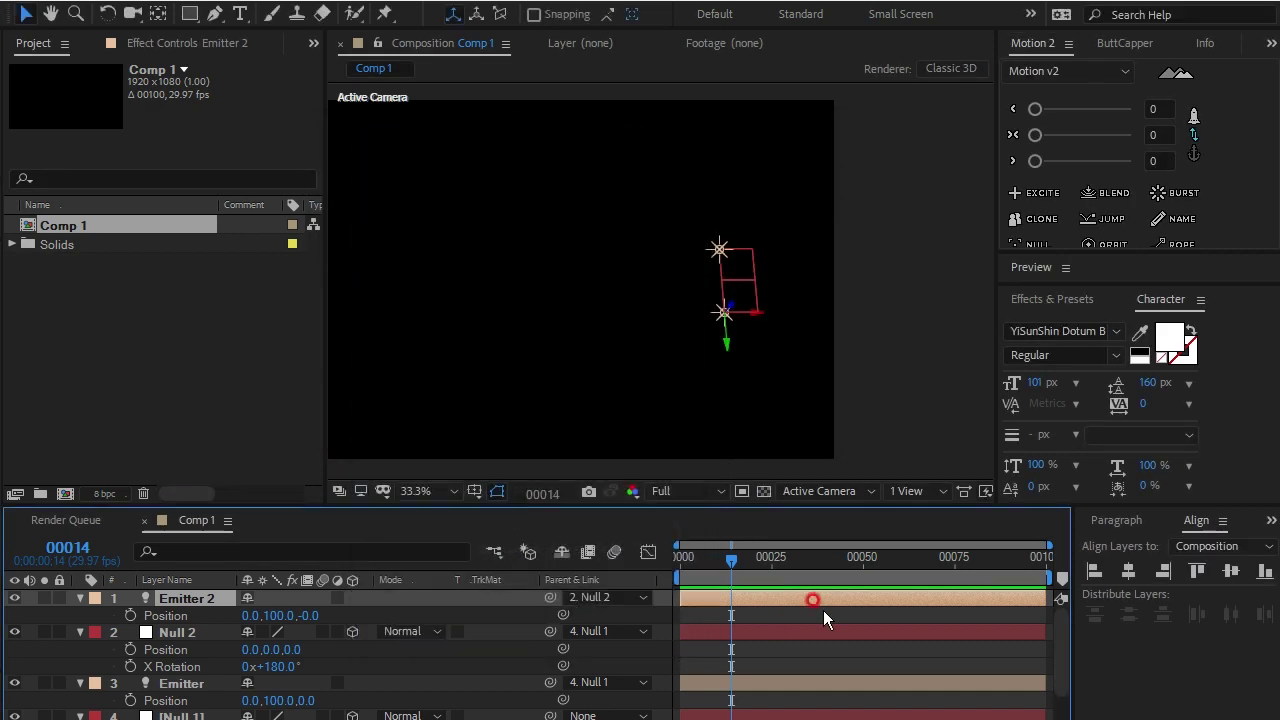
{"action": "left_click", "coordinate": [756, 667]}
{"action": "left_click", "coordinate": [762, 663]}
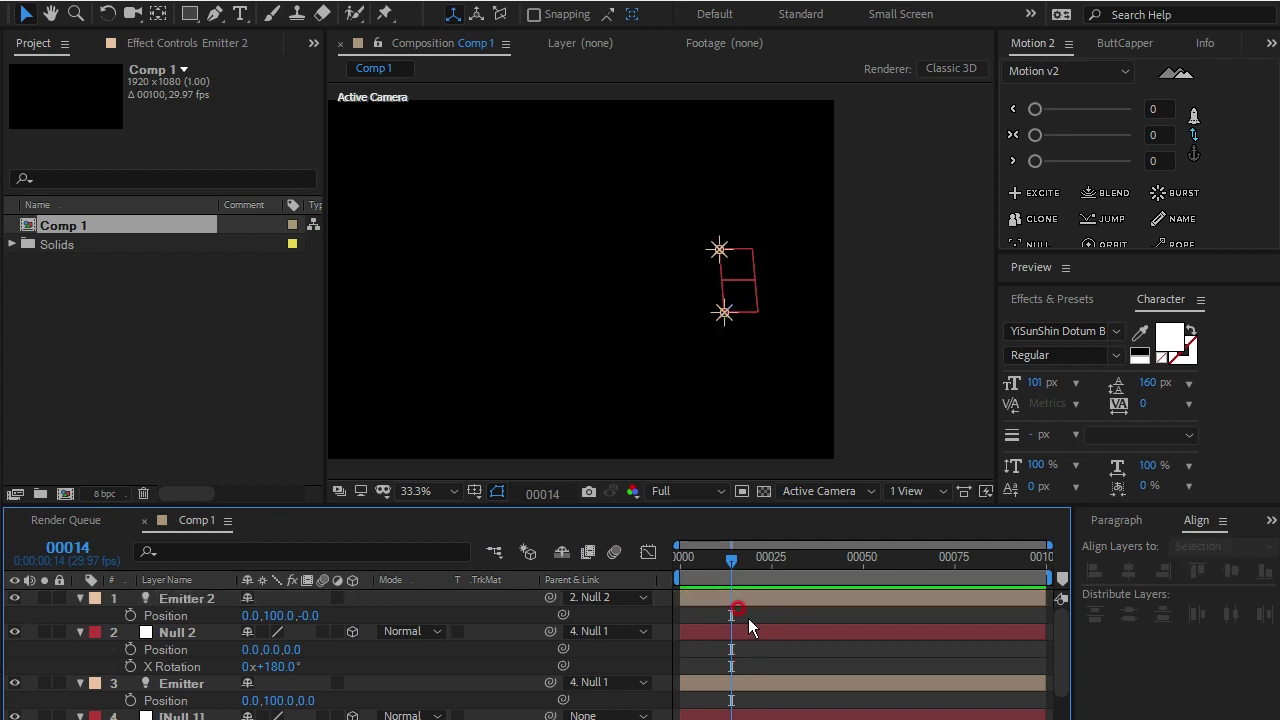
Step: Create a new comp-sized solid layer named Particle
{"action": "key", "text": "ctrl+y"}
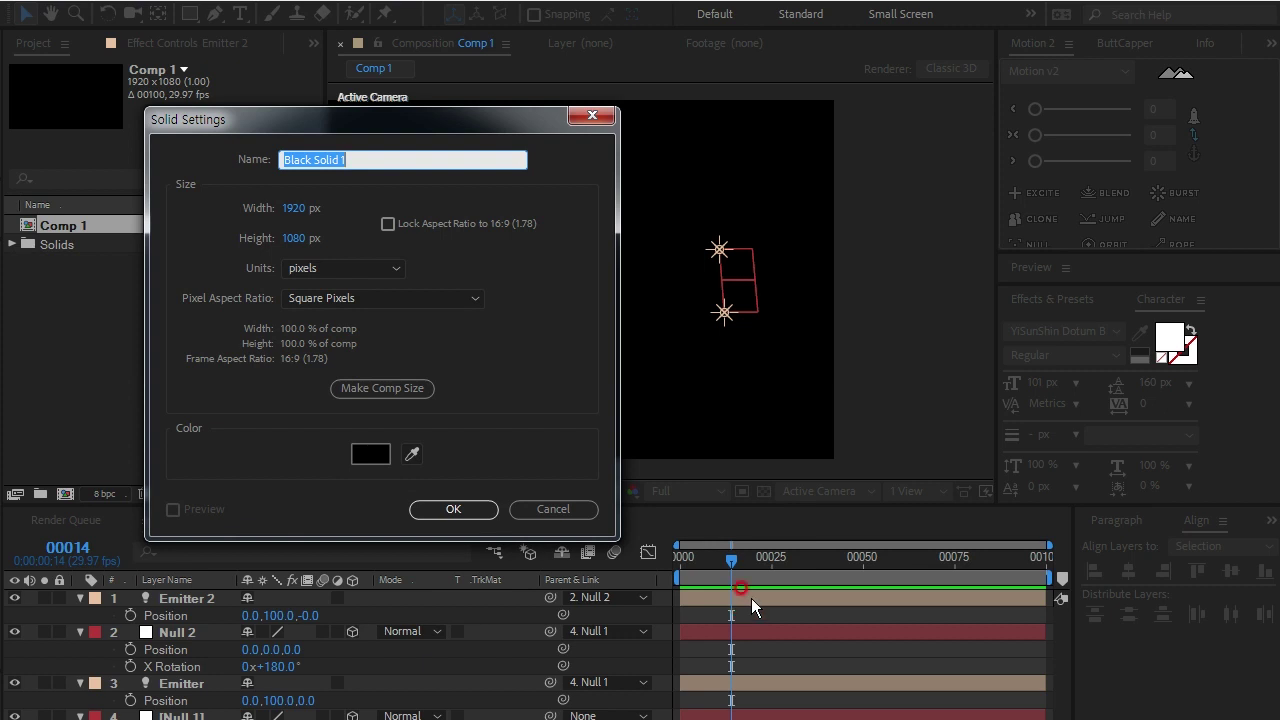
{"action": "type", "text": "Particle"}
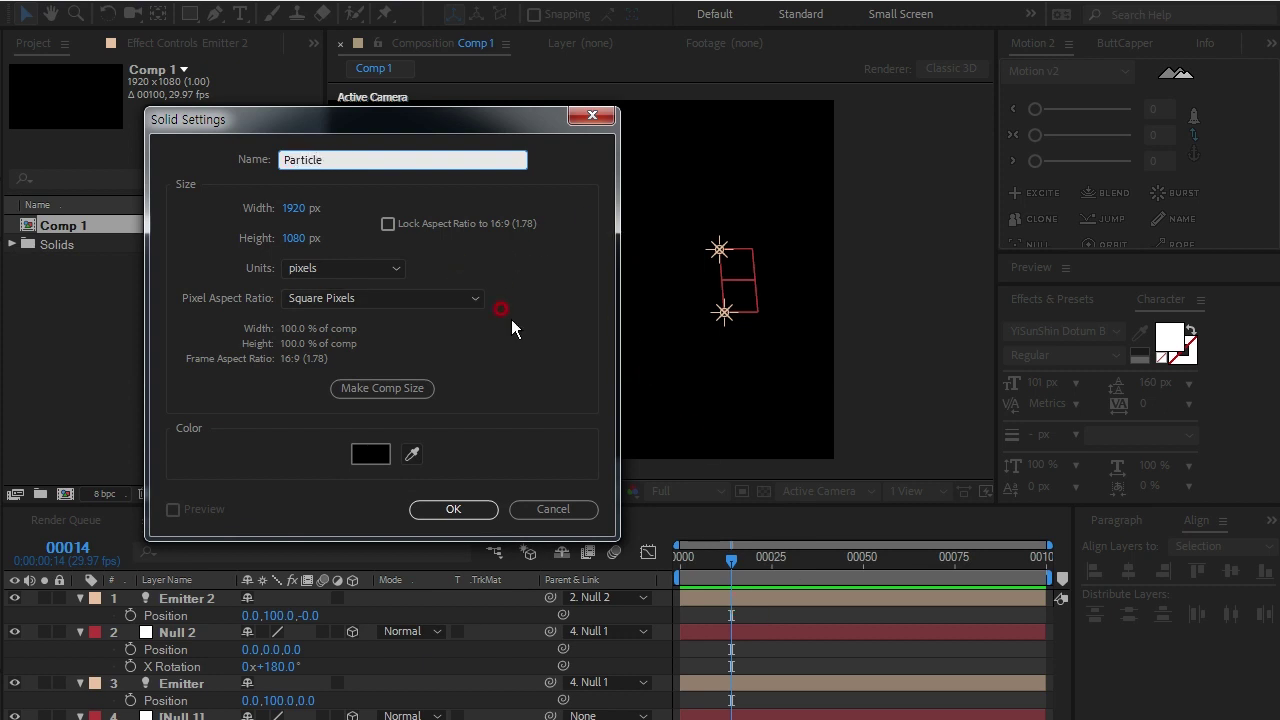
{"action": "left_click", "coordinate": [451, 505]}
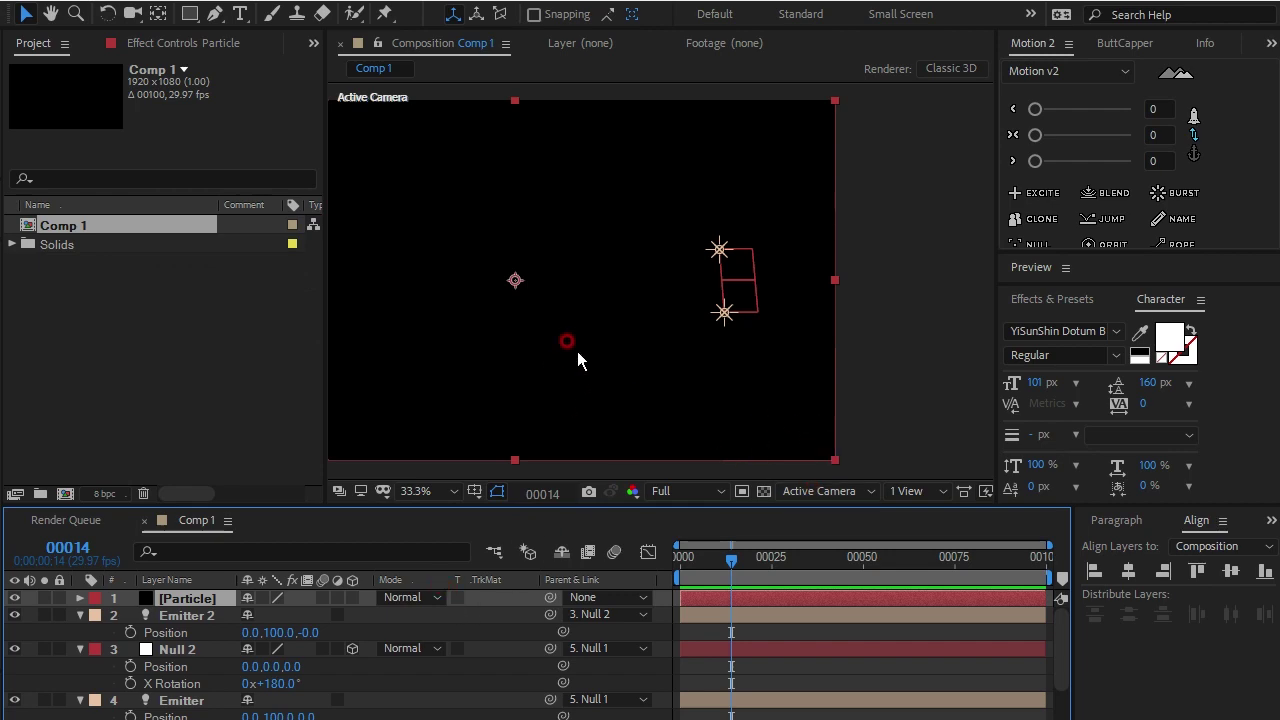
{"action": "left_click_drag", "start_coordinate": [565, 383], "coordinate": [683, 340]}
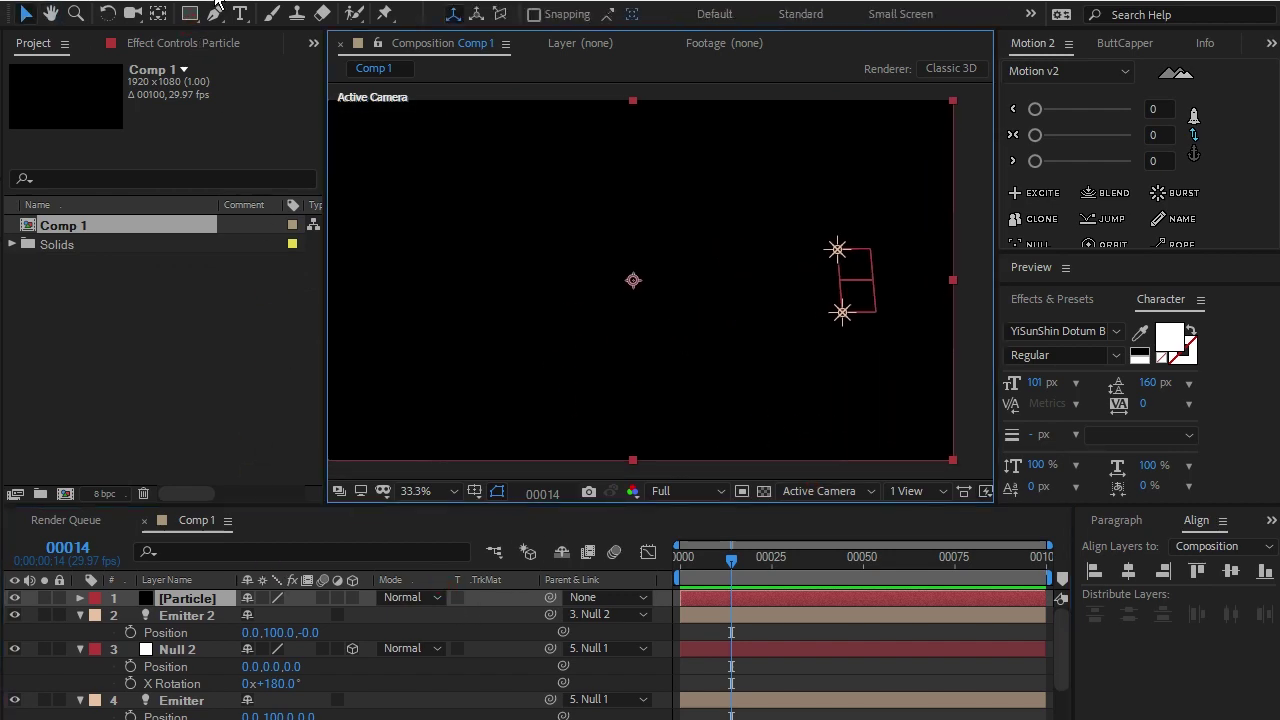
Step: Apply Trapcode Particular to the Particle solid and expand its Emitter (Master) settings
{"action": "left_click", "coordinate": [218, 4]}
{"action": "mouse_move", "coordinate": [281, 511]}
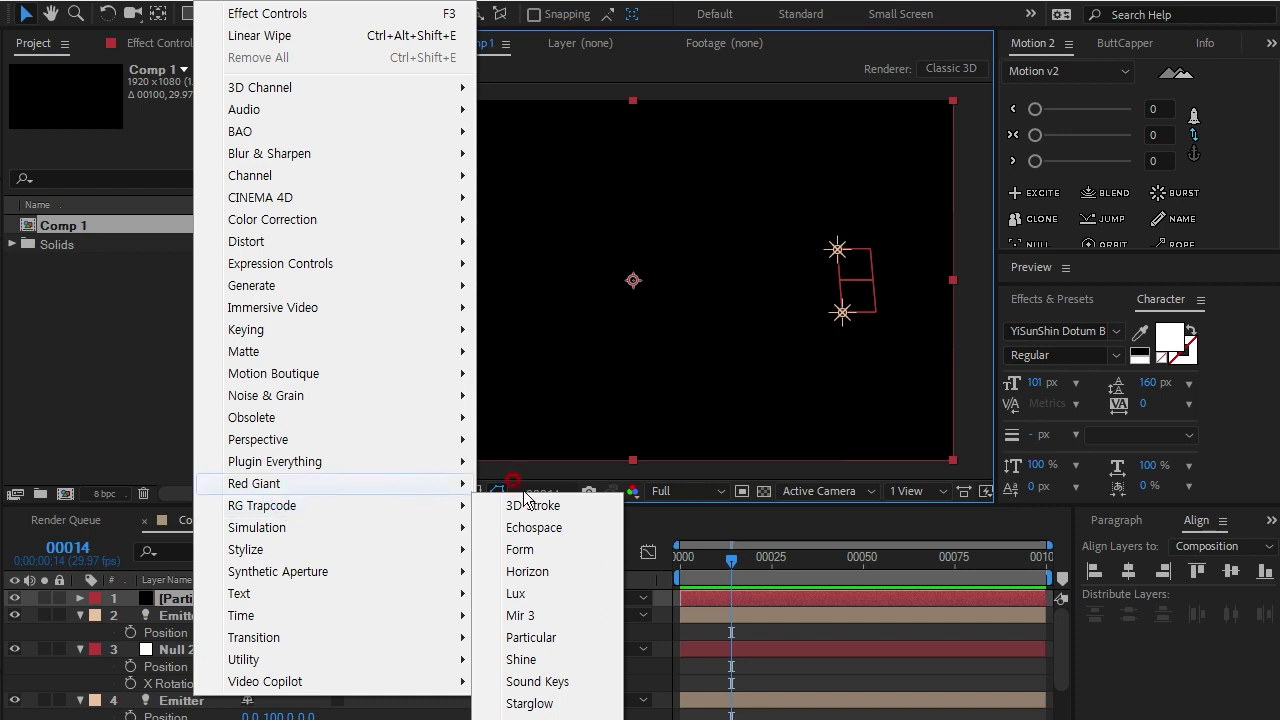
{"action": "left_click", "coordinate": [548, 637]}
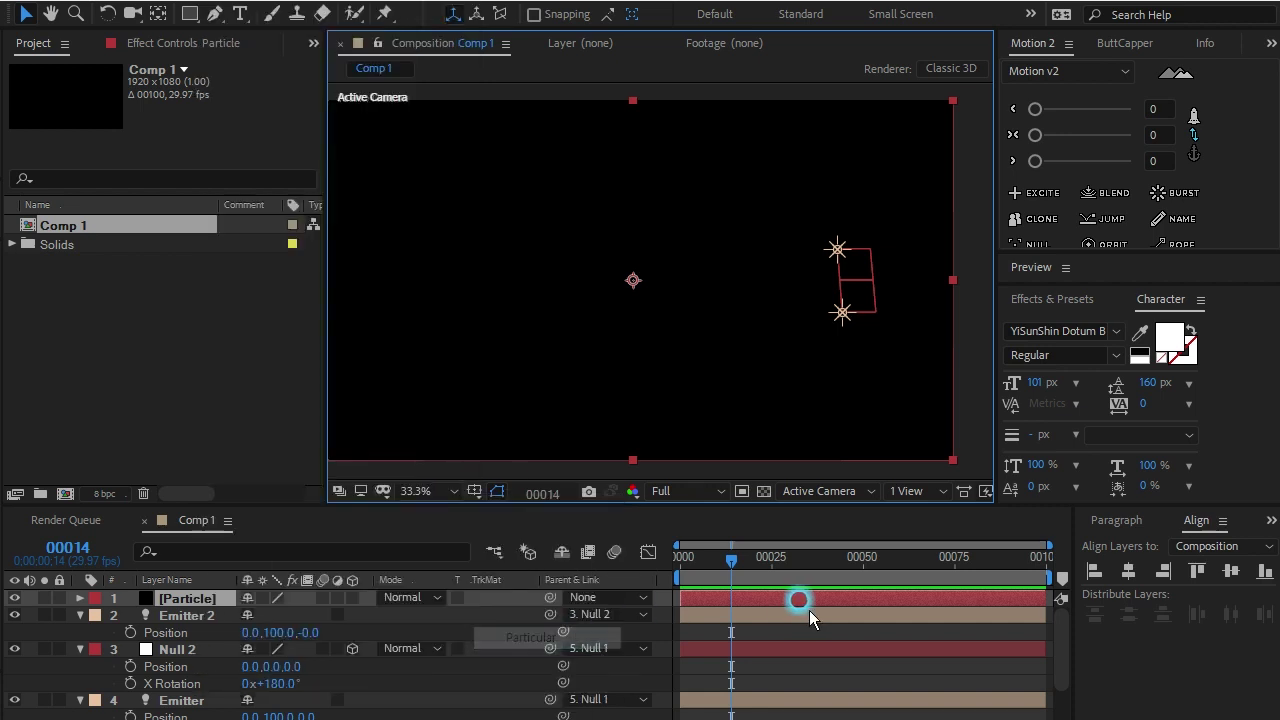
{"action": "left_click", "coordinate": [195, 44]}
{"action": "left_click", "coordinate": [28, 214]}
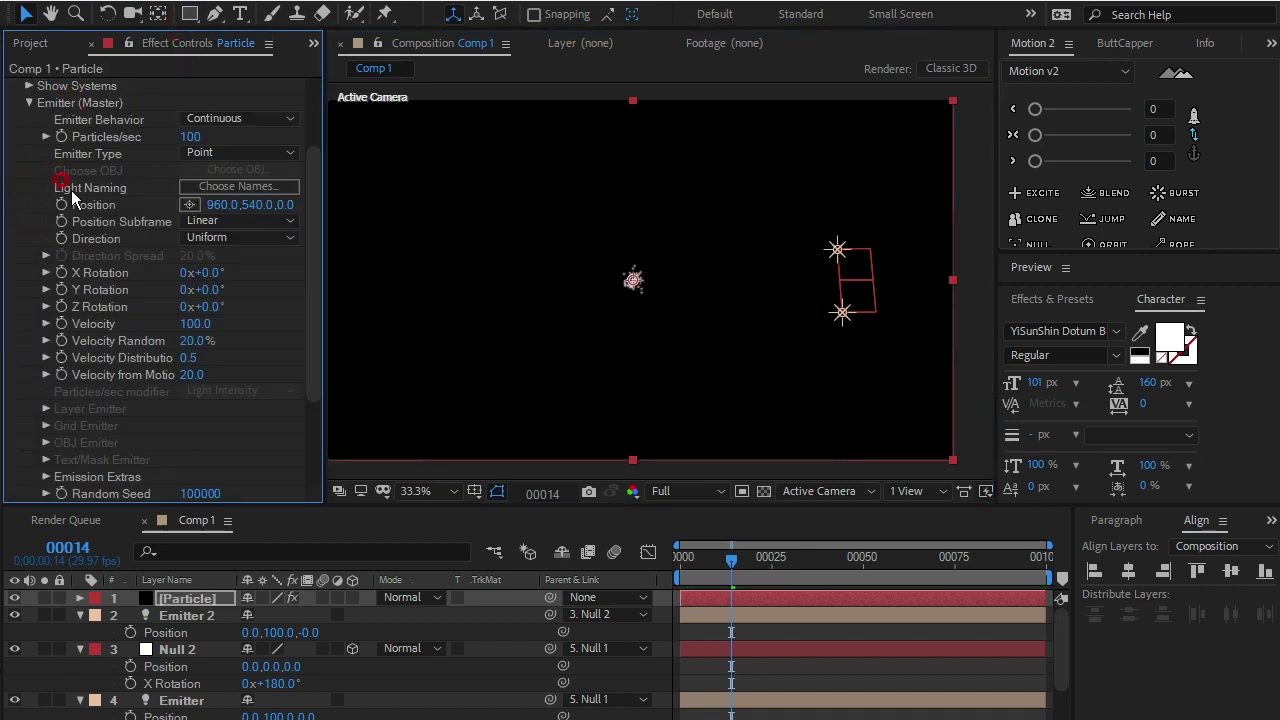
{"action": "left_click", "coordinate": [240, 152]}
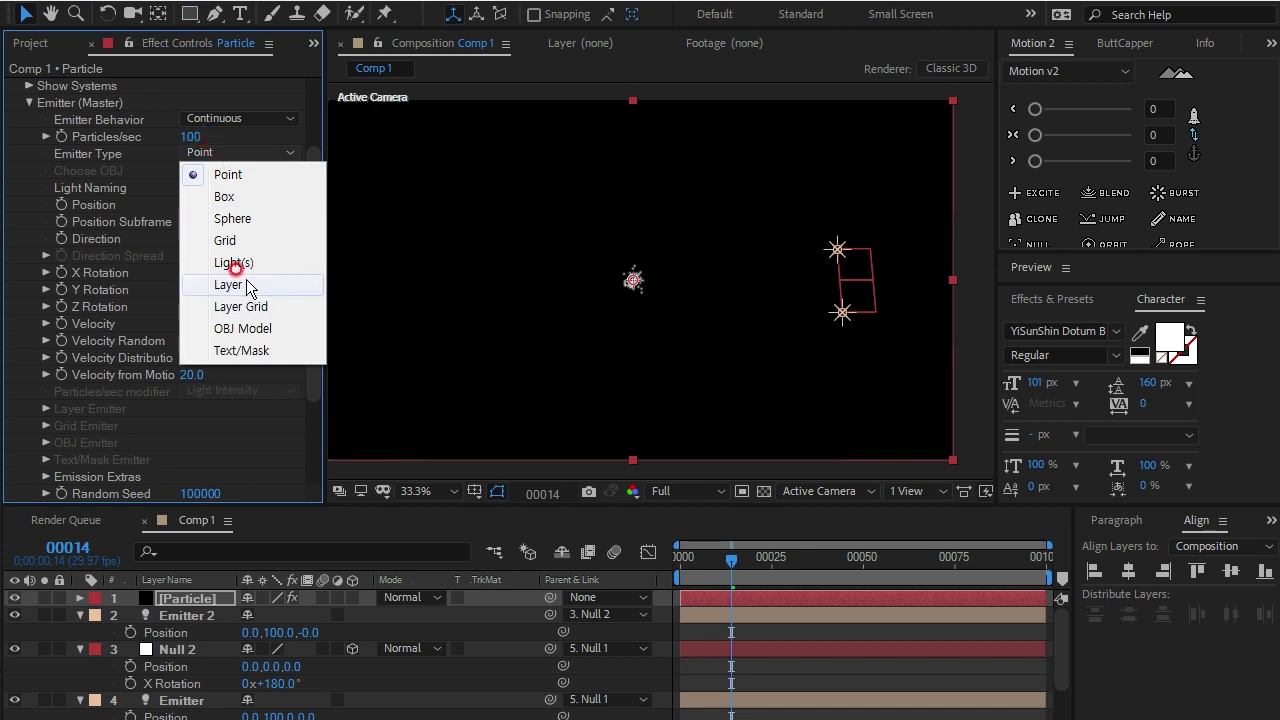
Step: Set Particular's Emitter Type to Light(s) and move to frame 25
{"action": "left_click", "coordinate": [257, 262]}
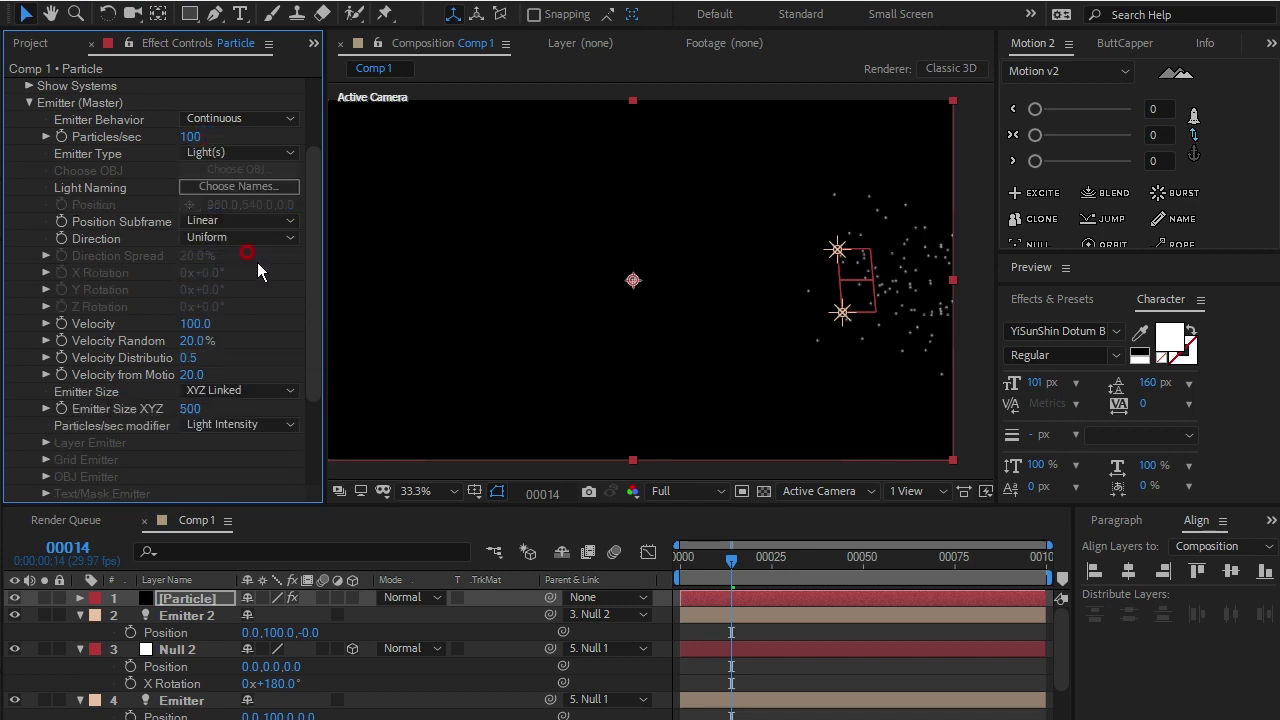
{"action": "left_click_drag", "start_coordinate": [731, 562], "coordinate": [768, 573]}
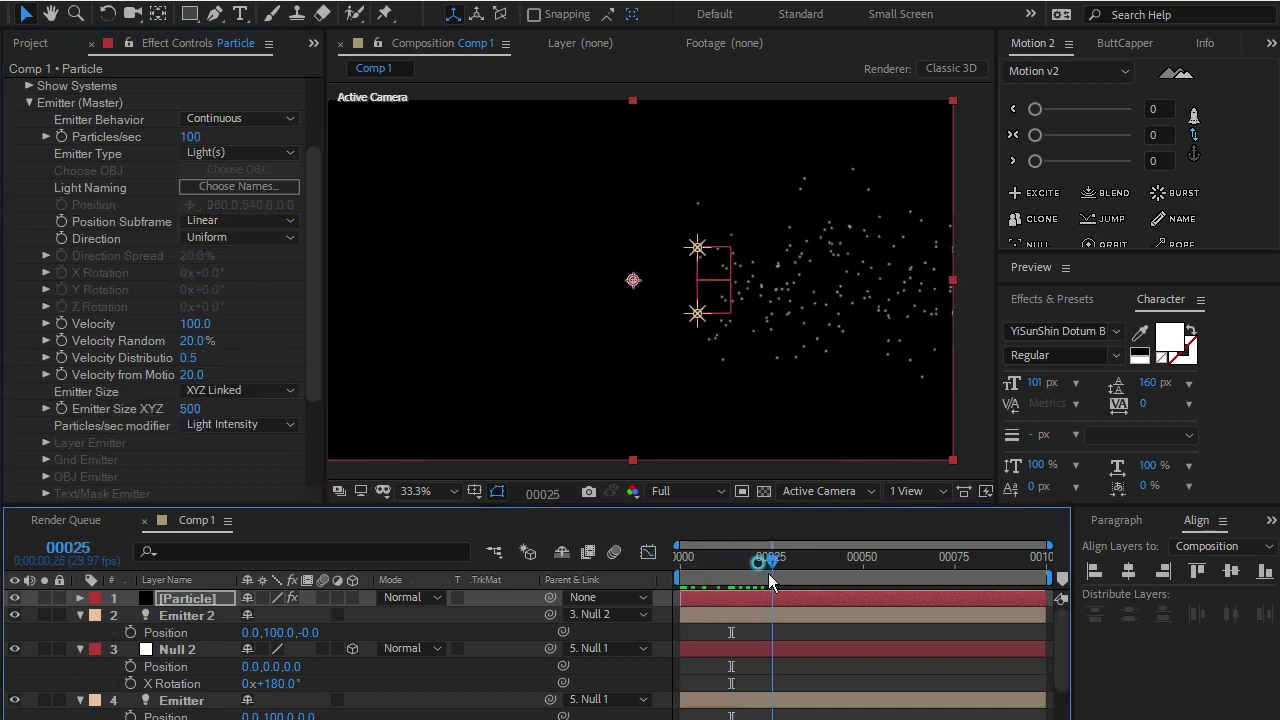
{"action": "left_click", "coordinate": [218, 170]}
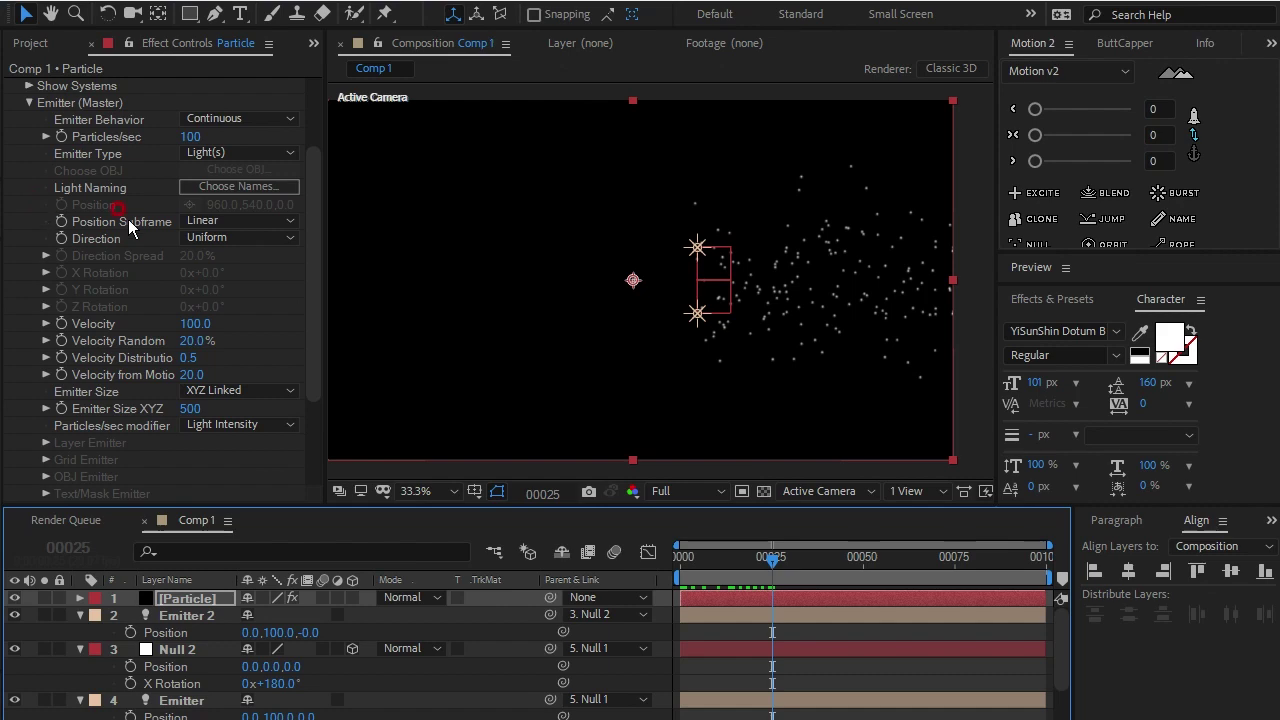
Step: Confirm the Emitter light name prefix in Choose Names, then check Emitter 2's light settings unchanged
{"action": "left_click", "coordinate": [228, 182]}
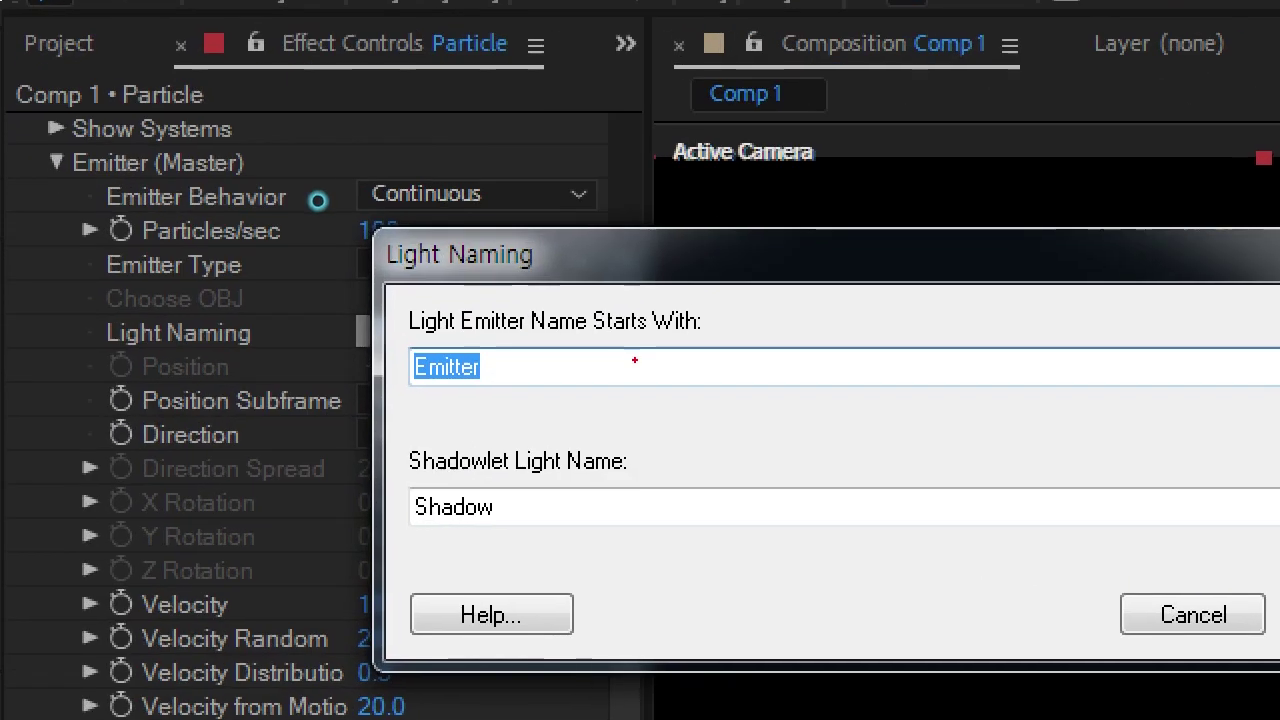
{"action": "left_click_drag", "start_coordinate": [378, 395], "coordinate": [506, 394]}
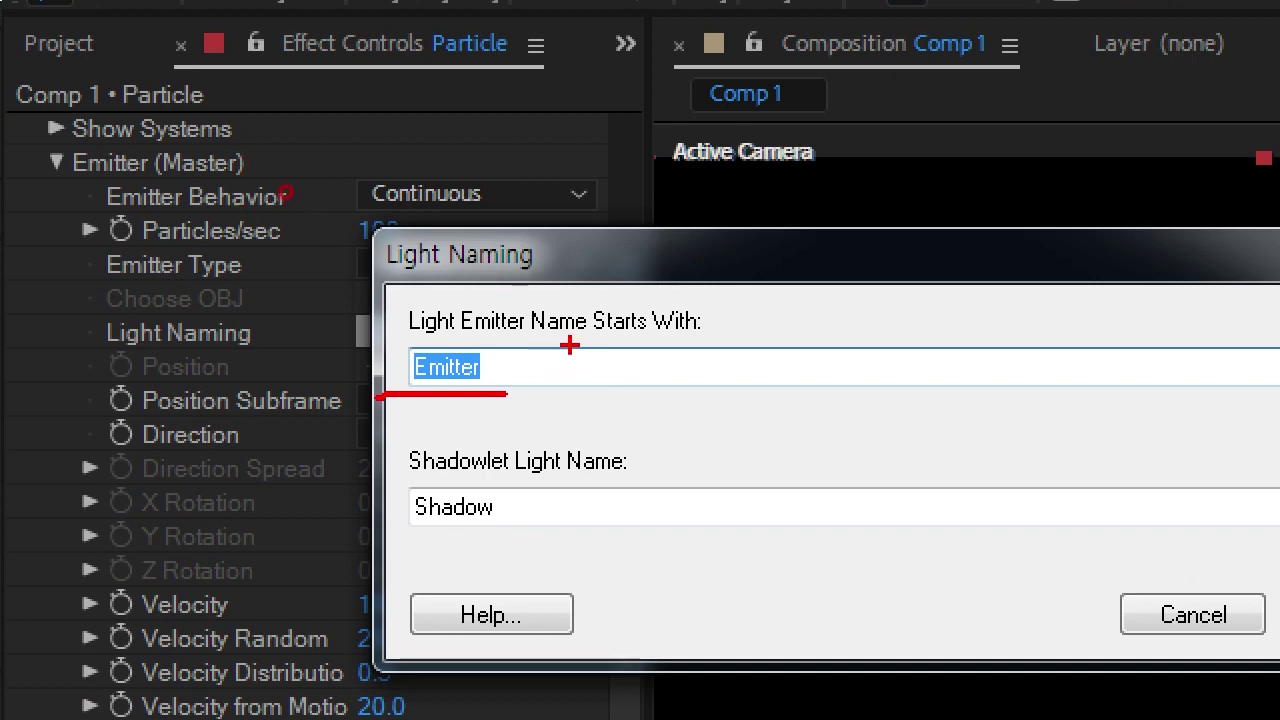
{"action": "mouse_move", "coordinate": [594, 292]}
{"action": "left_mouse_down"}
{"action": "mouse_move", "coordinate": [590, 372]}
{"action": "mouse_move", "coordinate": [594, 330]}
{"action": "mouse_move", "coordinate": [662, 322]}
{"action": "left_mouse_up"}
{"action": "mouse_move", "coordinate": [692, 302]}
{"action": "left_mouse_down"}
{"action": "mouse_move", "coordinate": [670, 336]}
{"action": "mouse_move", "coordinate": [752, 314]}
{"action": "mouse_move", "coordinate": [768, 340]}
{"action": "left_mouse_up"}
{"action": "left_click_drag", "start_coordinate": [750, 302], "coordinate": [824, 292]}
{"action": "left_click_drag", "start_coordinate": [474, 398], "coordinate": [506, 364]}
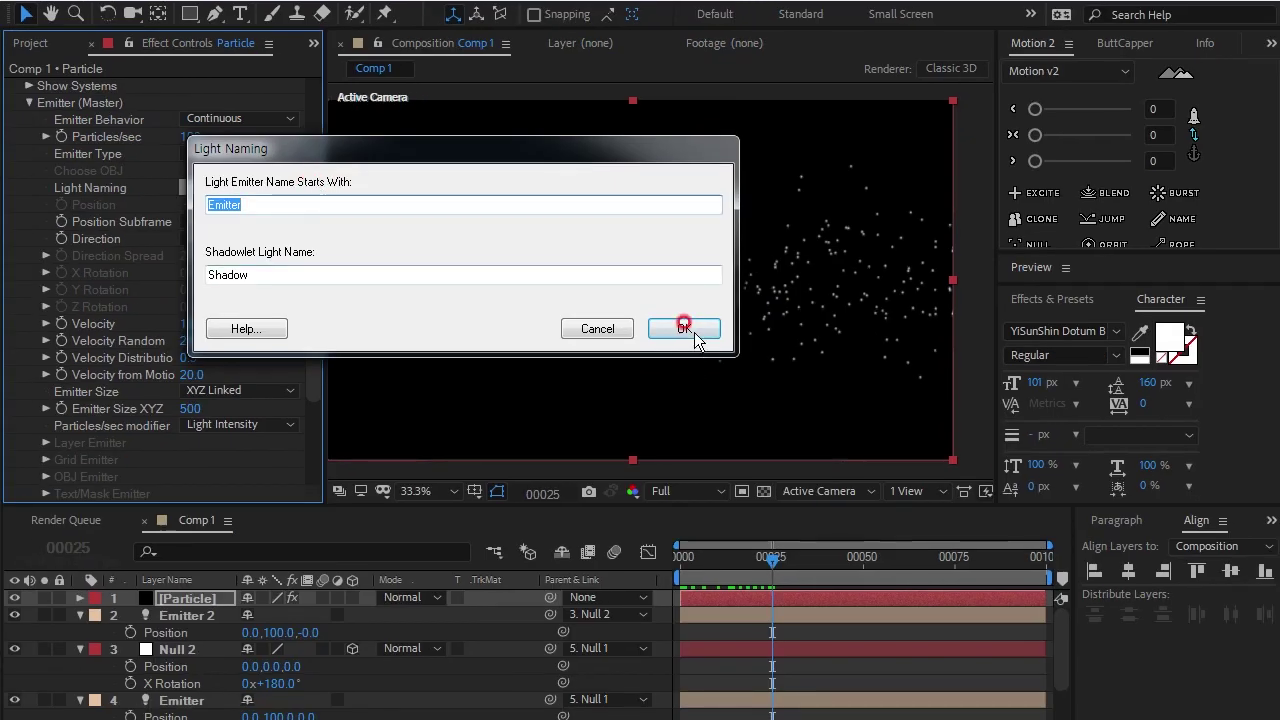
{"action": "left_click", "coordinate": [684, 323]}
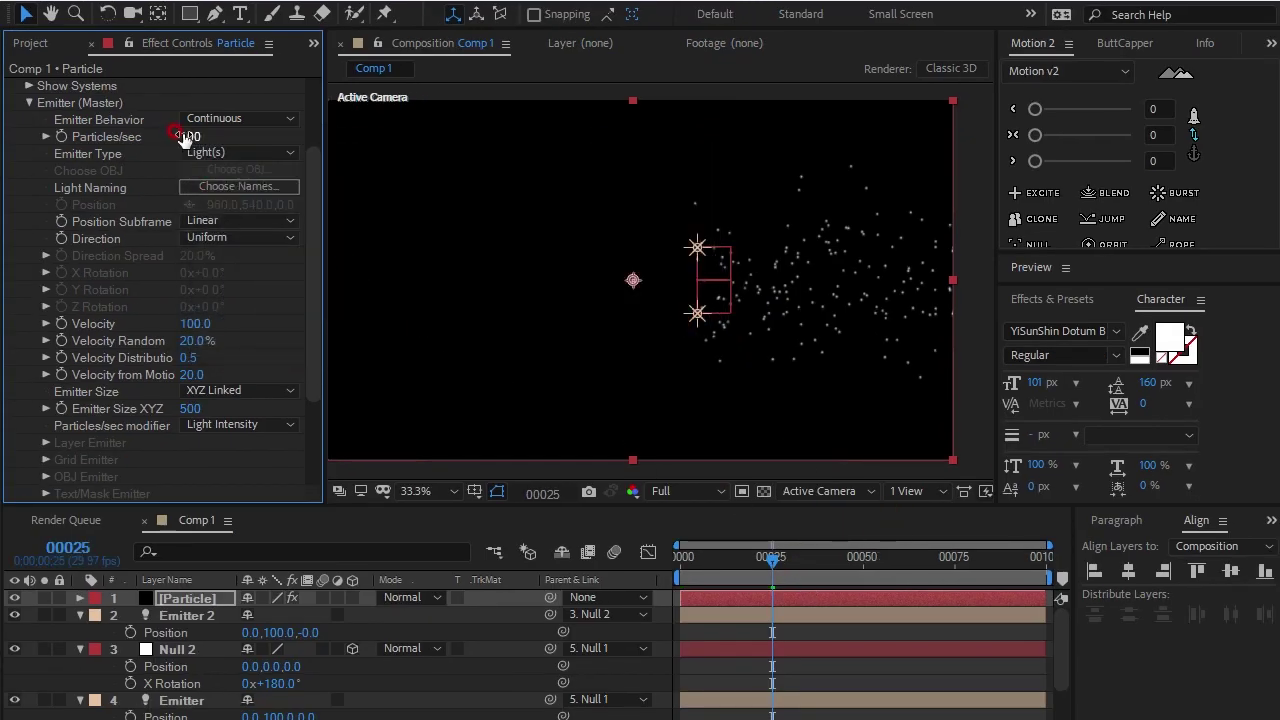
{"action": "key", "text": "ctrl+shift+l"}
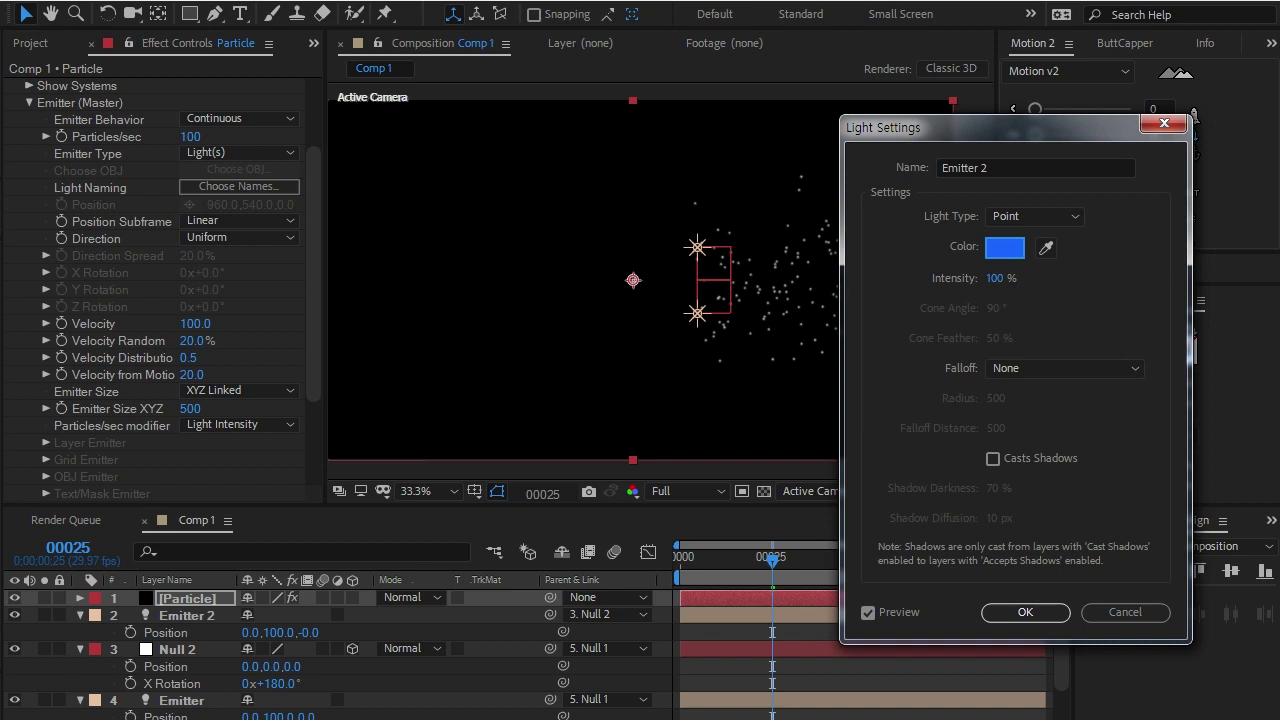
{"action": "left_click", "coordinate": [1022, 613]}
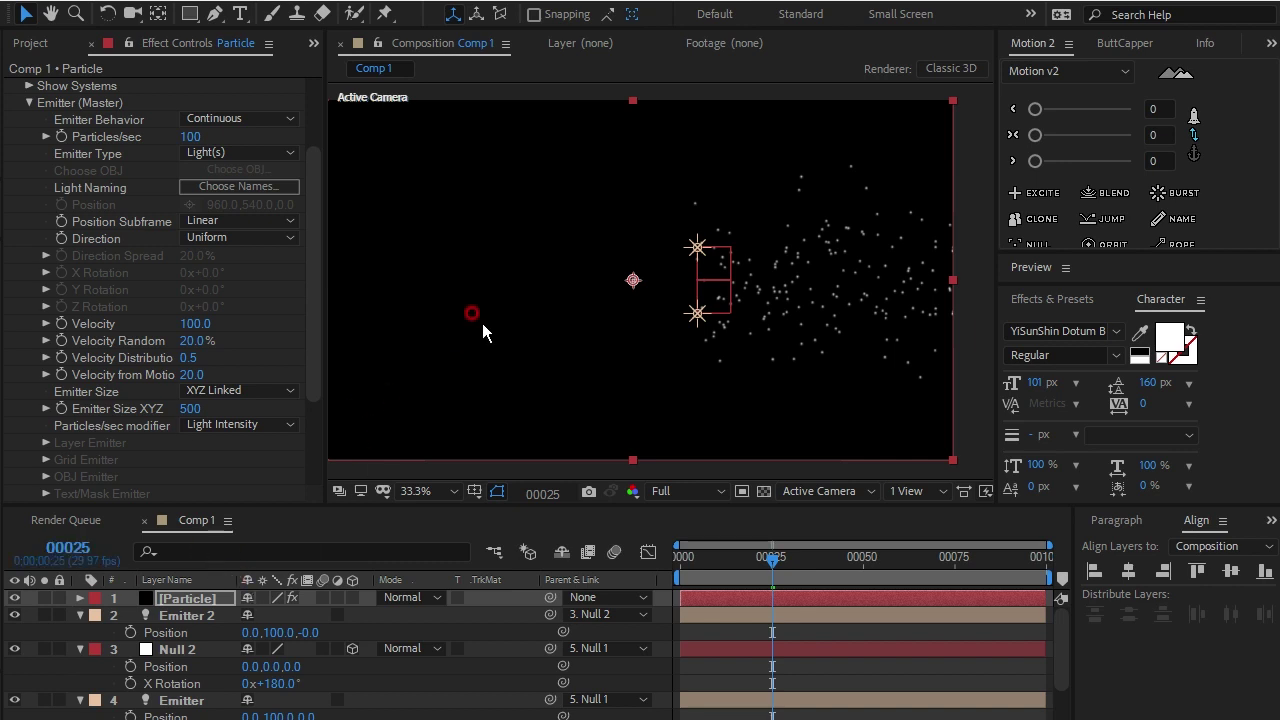
Step: Set Particles/sec to 320 and Velocity to 210
{"action": "left_click", "coordinate": [186, 139]}
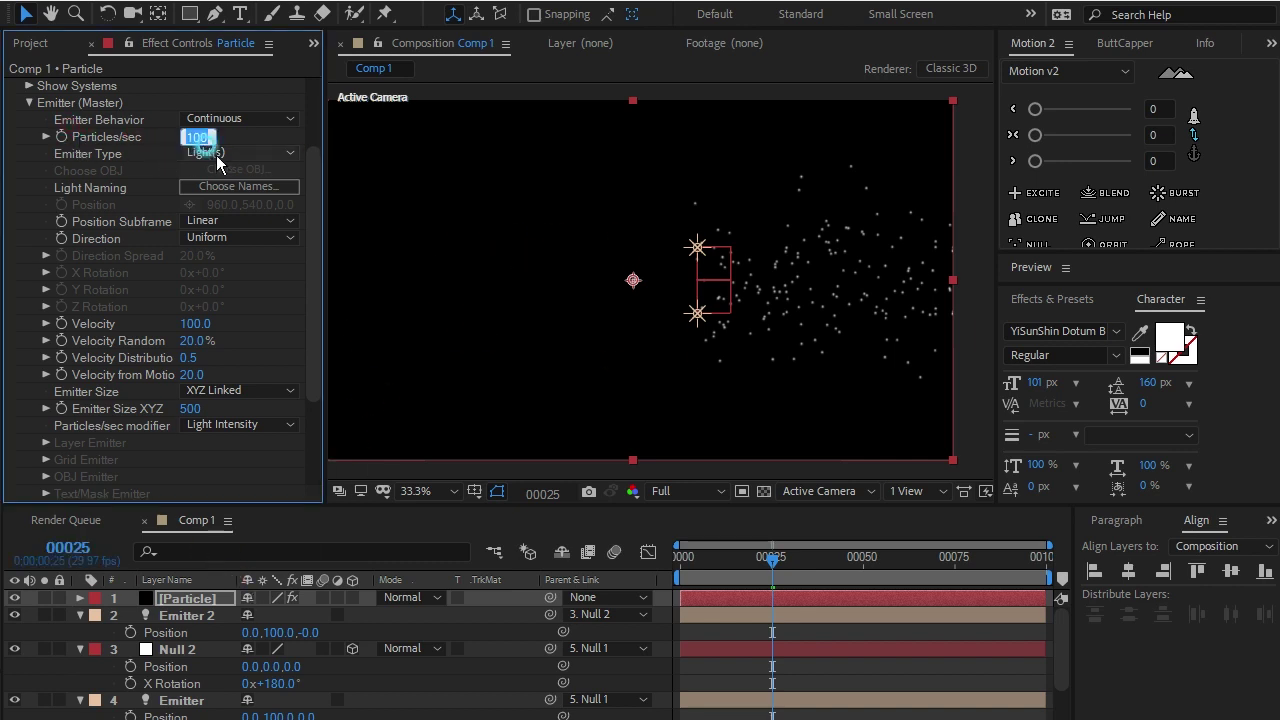
{"action": "type", "text": "320"}
{"action": "left_click", "coordinate": [840, 467]}
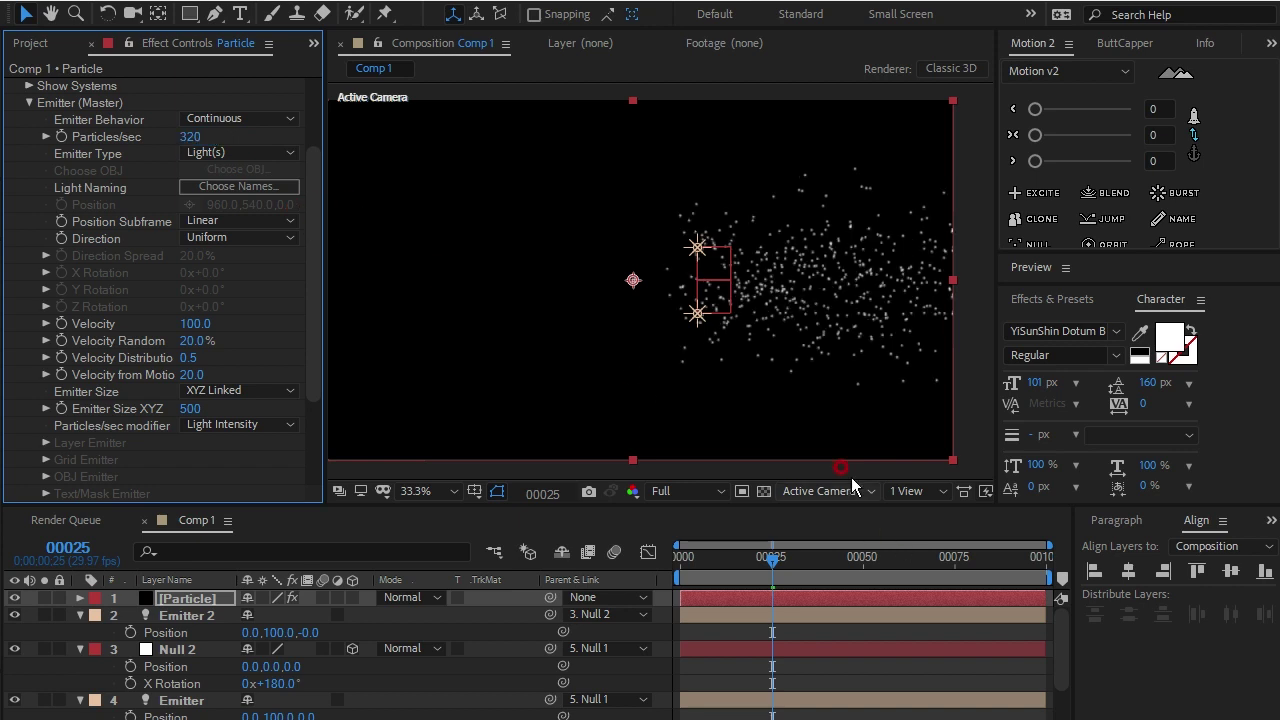
{"action": "left_click", "coordinate": [196, 324]}
{"action": "left_click", "coordinate": [375, 379]}
{"action": "type", "text": "210"}
{"action": "key", "text": "Return"}
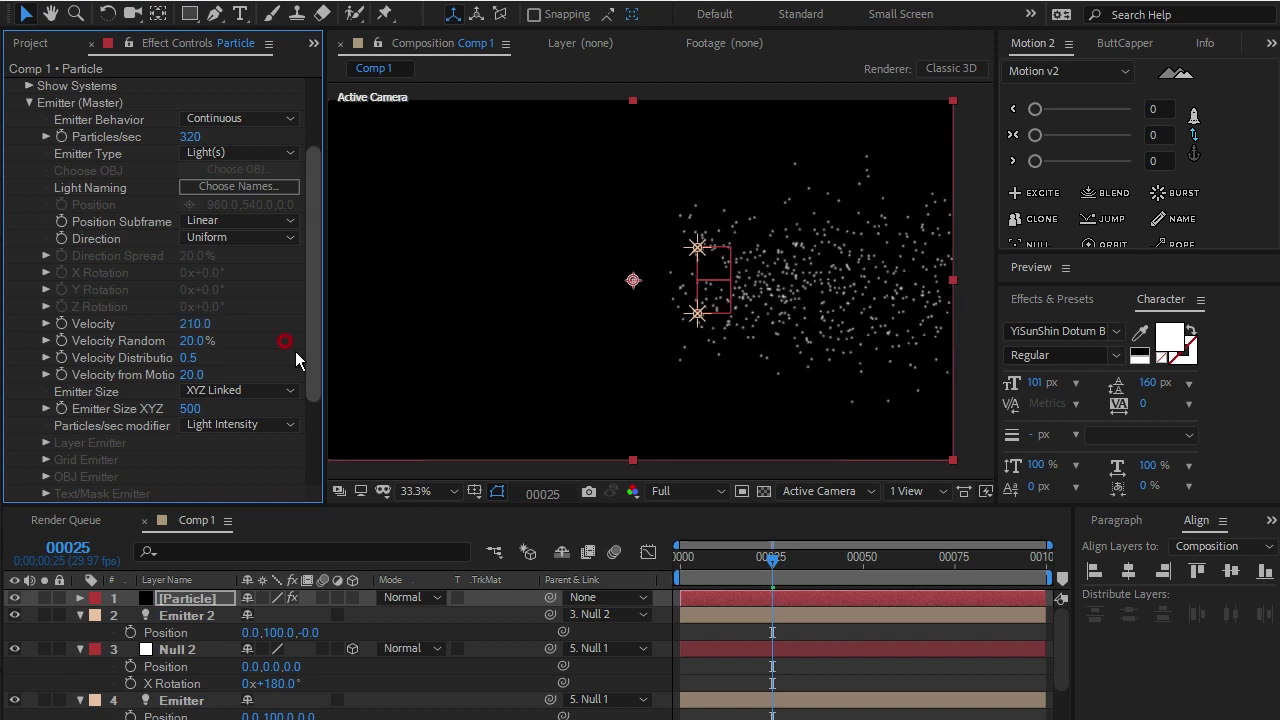
{"action": "left_click", "coordinate": [106, 382]}
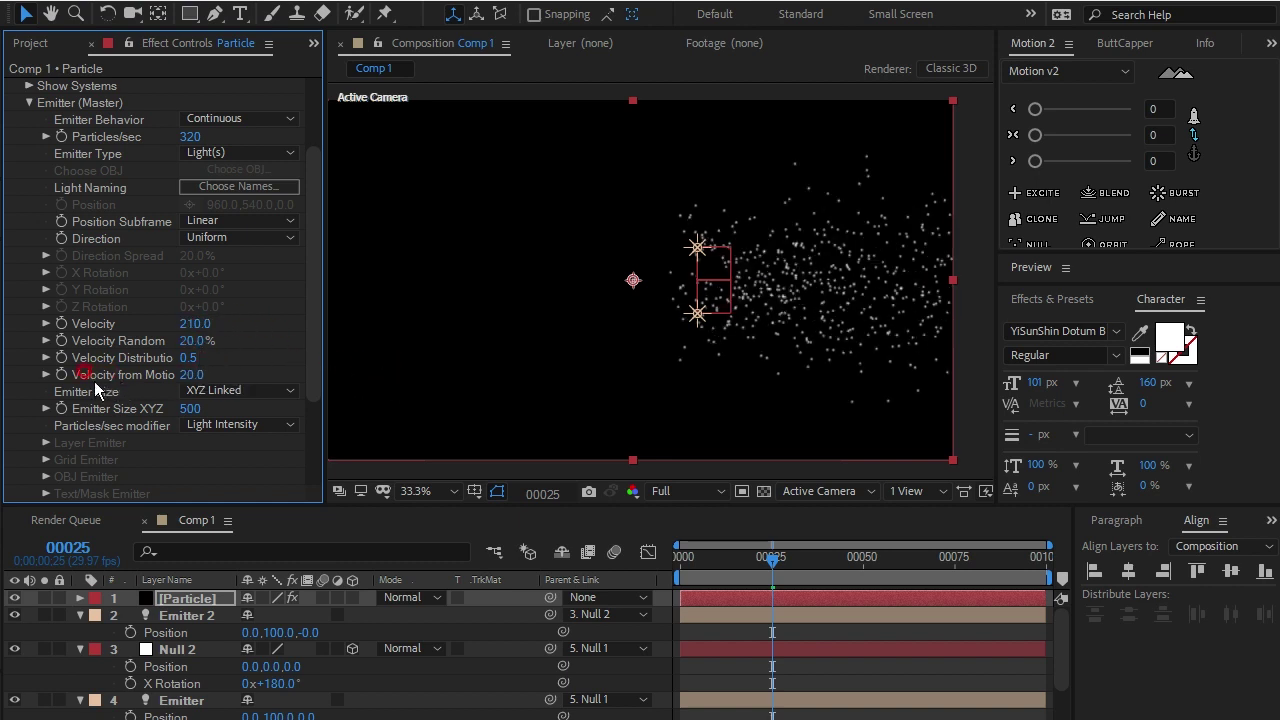
Step: Lower Velocity from Motion to 5
{"action": "left_click", "coordinate": [186, 374]}
{"action": "left_click", "coordinate": [452, 328]}
{"action": "type", "text": "5"}
{"action": "left_click", "coordinate": [629, 409]}
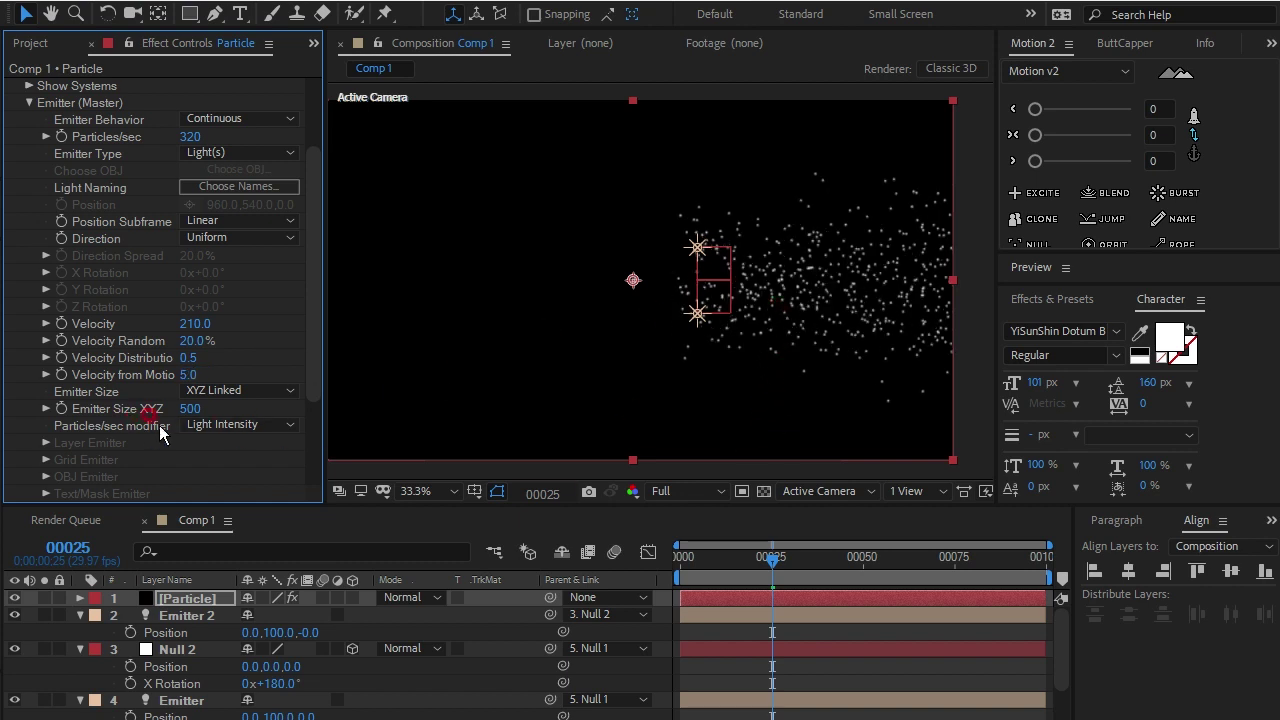
{"action": "left_click", "coordinate": [248, 428]}
{"action": "left_click", "coordinate": [230, 403]}
{"action": "left_click", "coordinate": [77, 410]}
{"action": "left_click_drag", "start_coordinate": [189, 378], "coordinate": [177, 400]}
Step: Set Emitter Size XYZ to 50 and scrub the timeline to check the particles
{"action": "left_click", "coordinate": [190, 408]}
{"action": "type", "text": "50"}
{"action": "key", "text": "Return"}
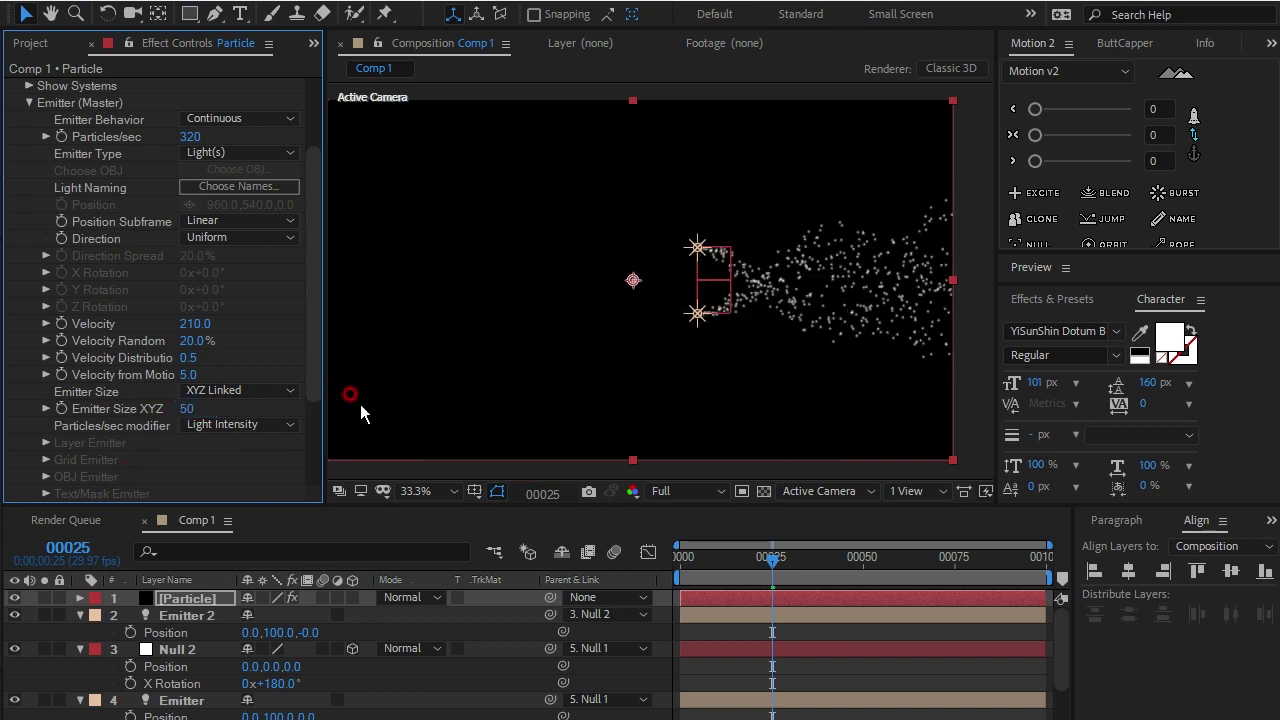
{"action": "mouse_move", "coordinate": [786, 592]}
{"action": "left_mouse_down"}
{"action": "mouse_move", "coordinate": [819, 599]}
{"action": "mouse_move", "coordinate": [775, 602]}
{"action": "left_mouse_up"}
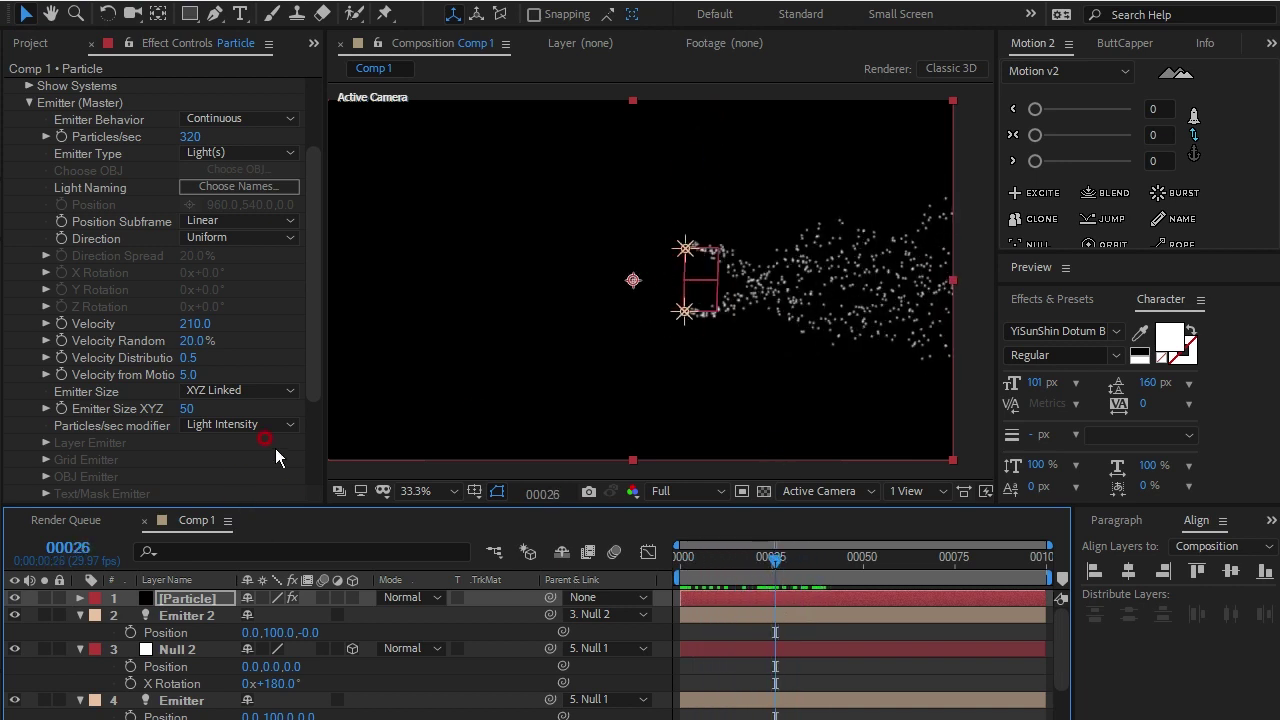
{"action": "left_click_drag", "start_coordinate": [310, 390], "coordinate": [310, 450]}
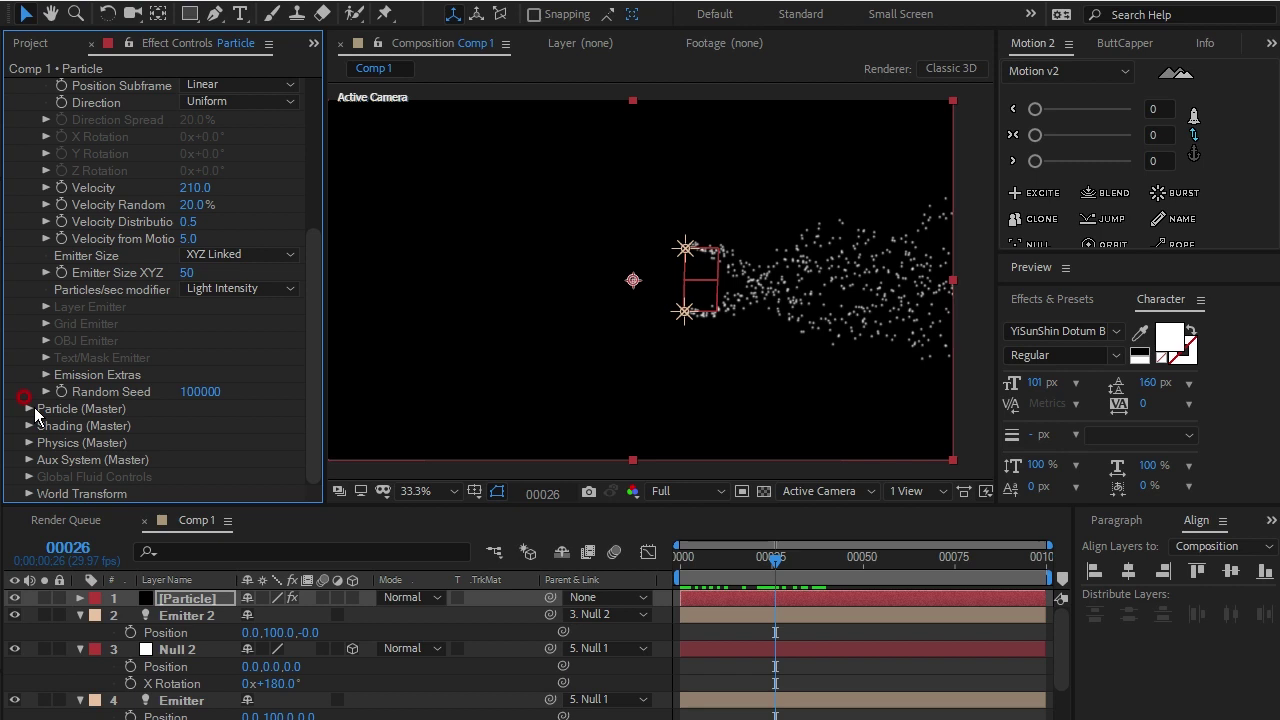
Step: Expand Particle (Master) and set Life to 0.1 sec with Life Random 50%
{"action": "left_click", "coordinate": [29, 408]}
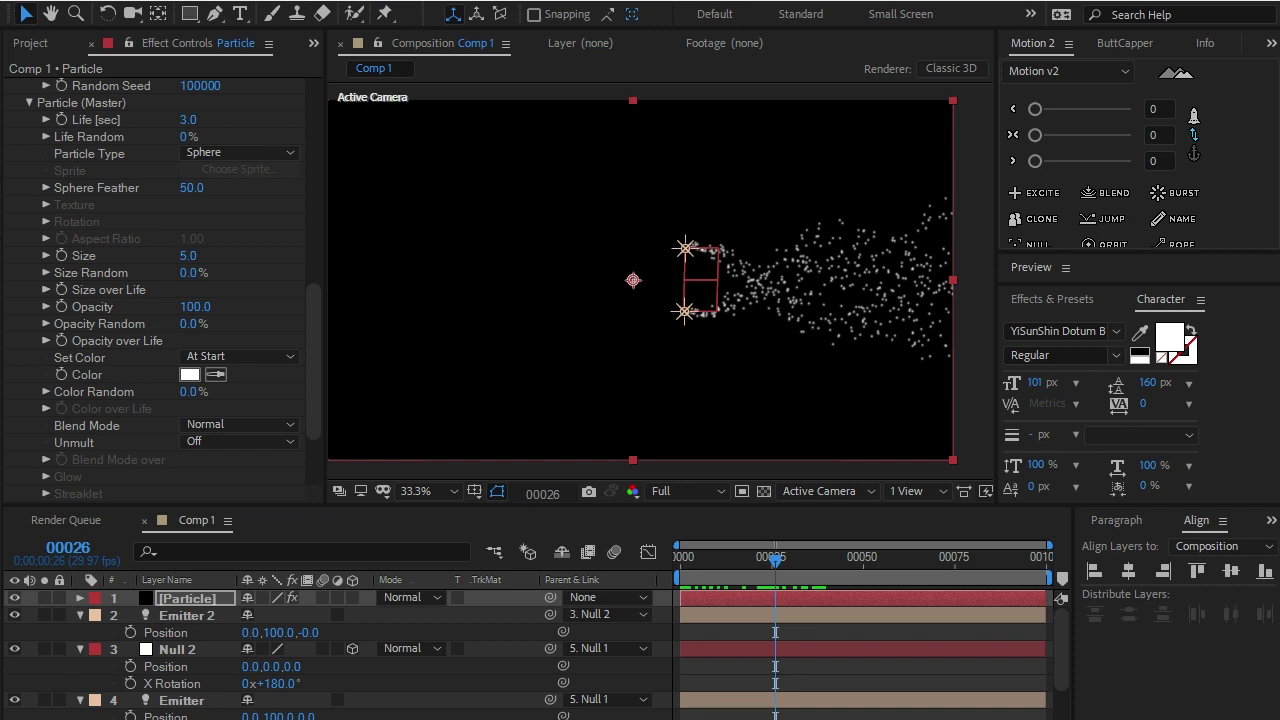
{"action": "left_click", "coordinate": [188, 119]}
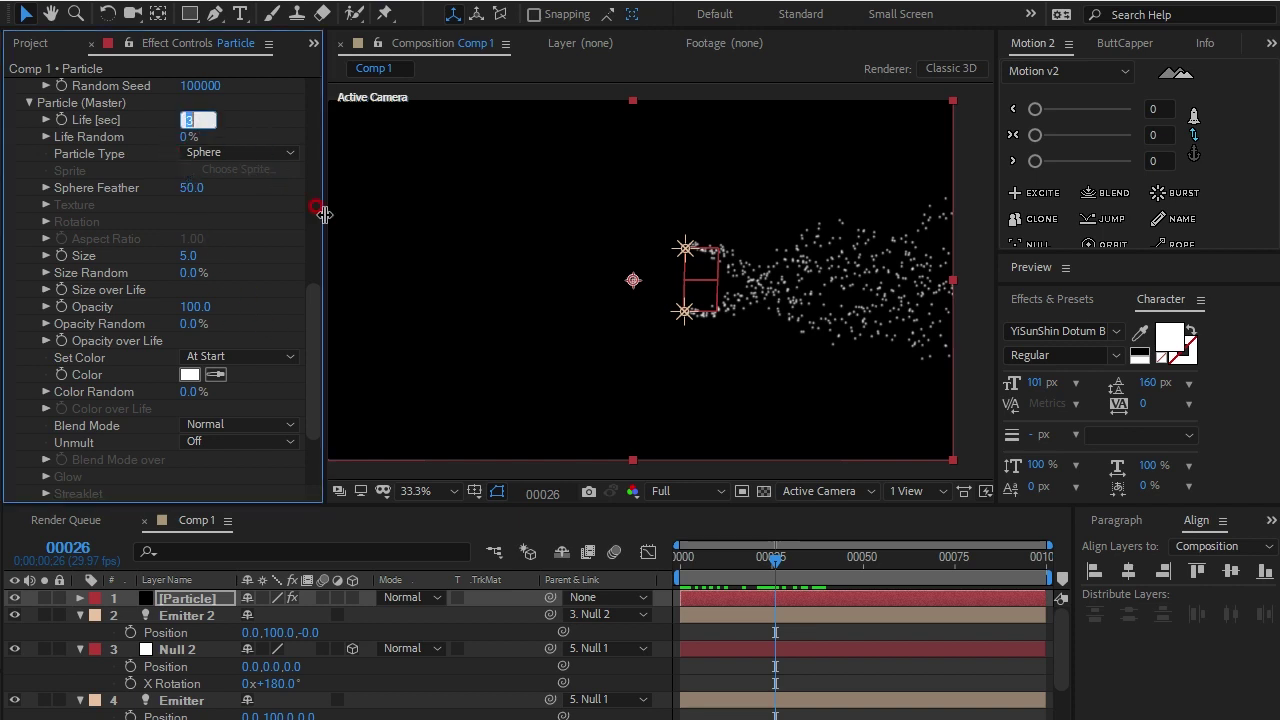
{"action": "type", "text": "0.1"}
{"action": "key", "text": "Return"}
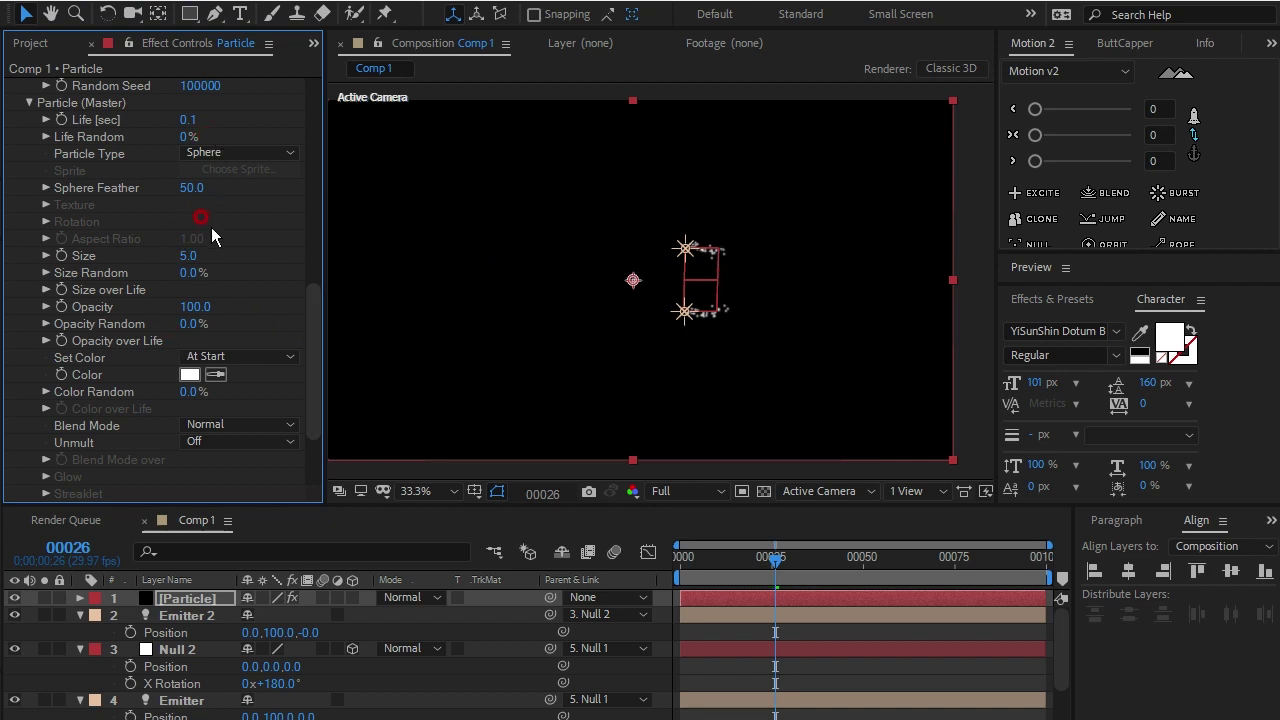
{"action": "left_click", "coordinate": [187, 137]}
{"action": "type", "text": "50"}
{"action": "key", "text": "Return"}
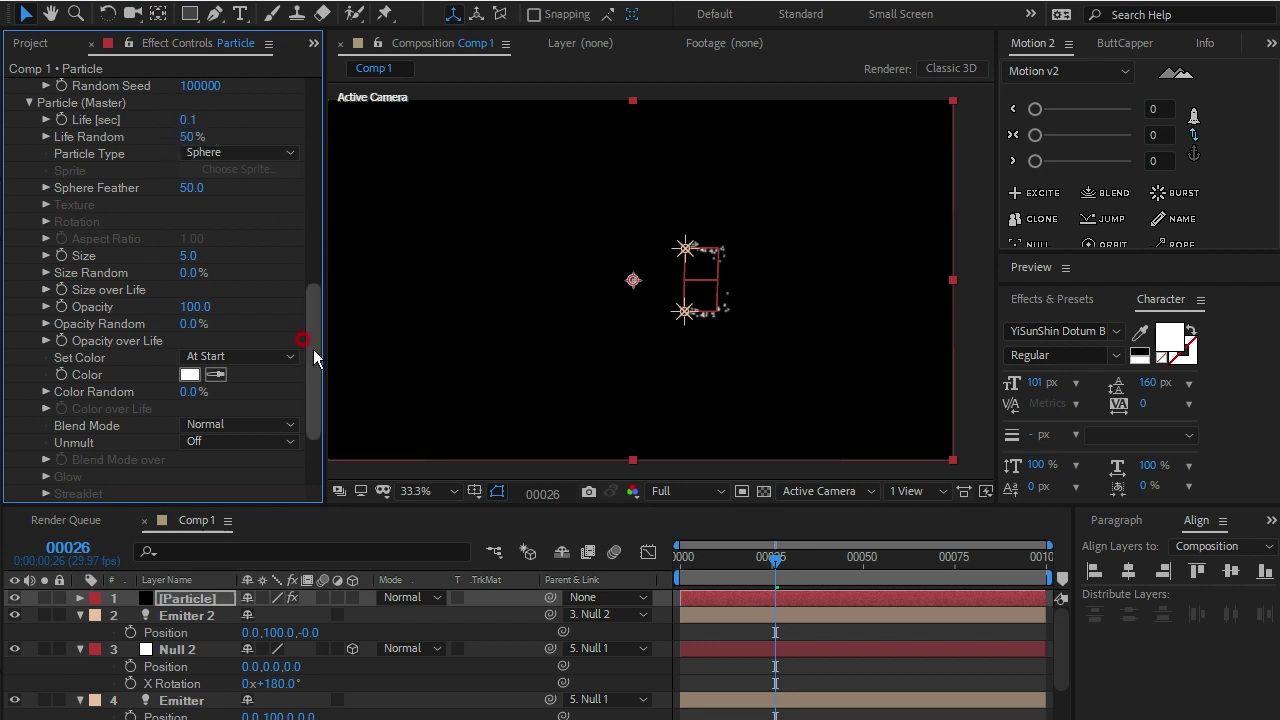
Step: Set particle Size to 18 and Size Random to 70%
{"action": "left_click", "coordinate": [190, 256]}
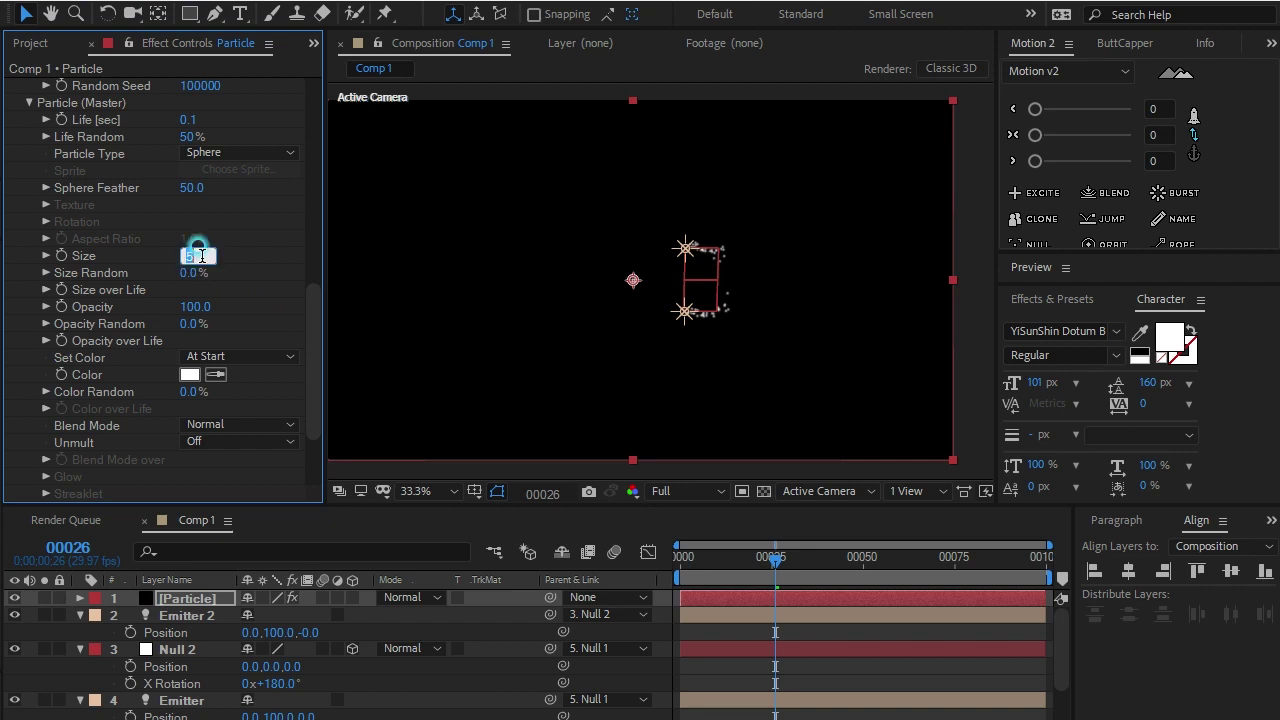
{"action": "type", "text": "18"}
{"action": "key", "text": "Return"}
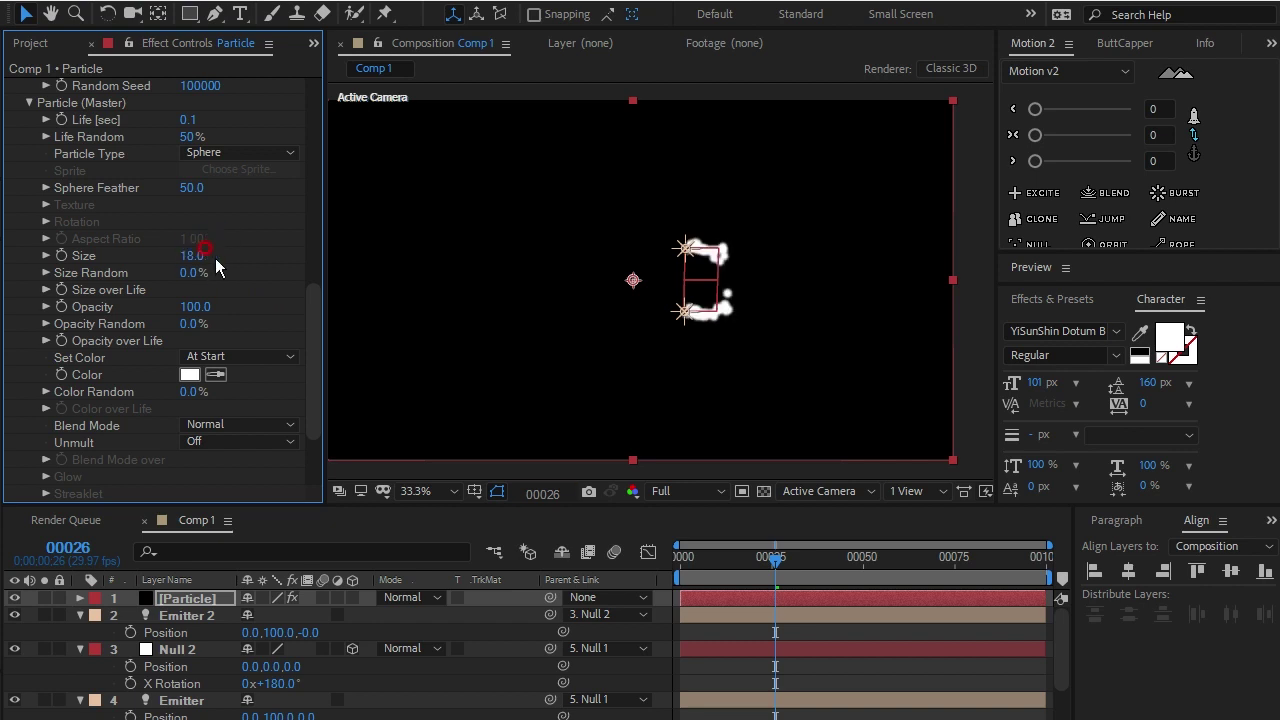
{"action": "left_click", "coordinate": [192, 273]}
{"action": "type", "text": "70"}
{"action": "left_click", "coordinate": [420, 327]}
{"action": "left_click", "coordinate": [660, 193]}
{"action": "left_click", "coordinate": [632, 299]}
{"action": "left_click", "coordinate": [767, 238]}
{"action": "left_click", "coordinate": [748, 358]}
{"action": "left_click", "coordinate": [70, 368]}
{"action": "left_click", "coordinate": [224, 355]}
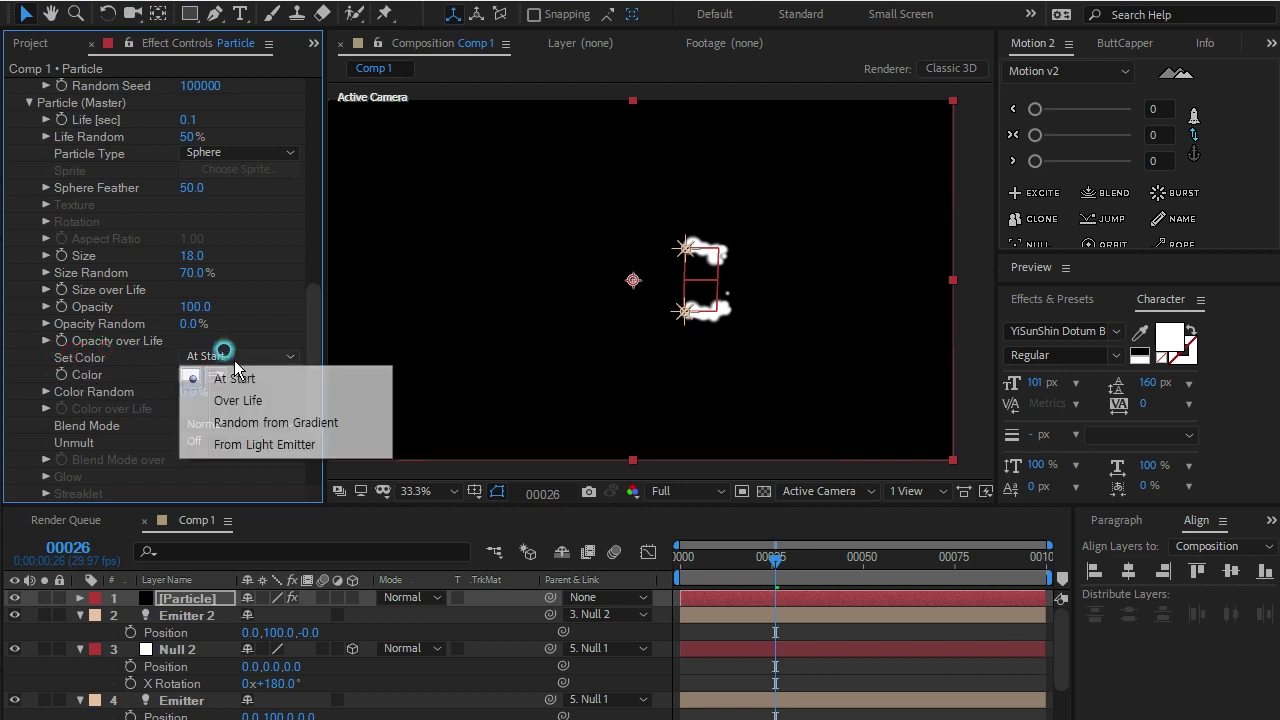
Step: Set Color to From Light Emitter and play a preview from frame 20
{"action": "left_click", "coordinate": [272, 441]}
{"action": "left_click", "coordinate": [789, 590]}
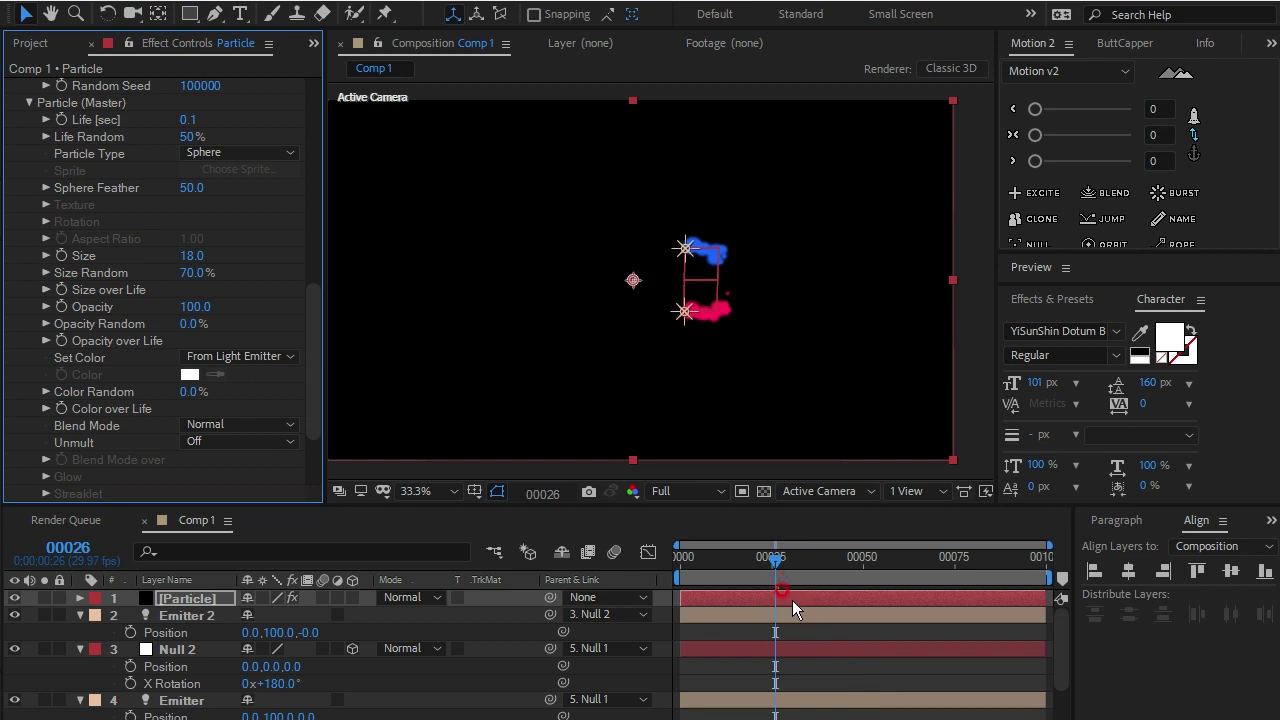
{"action": "left_click_drag", "start_coordinate": [776, 558], "coordinate": [571, 580]}
{"action": "left_click", "coordinate": [877, 643]}
{"action": "key", "text": "space"}
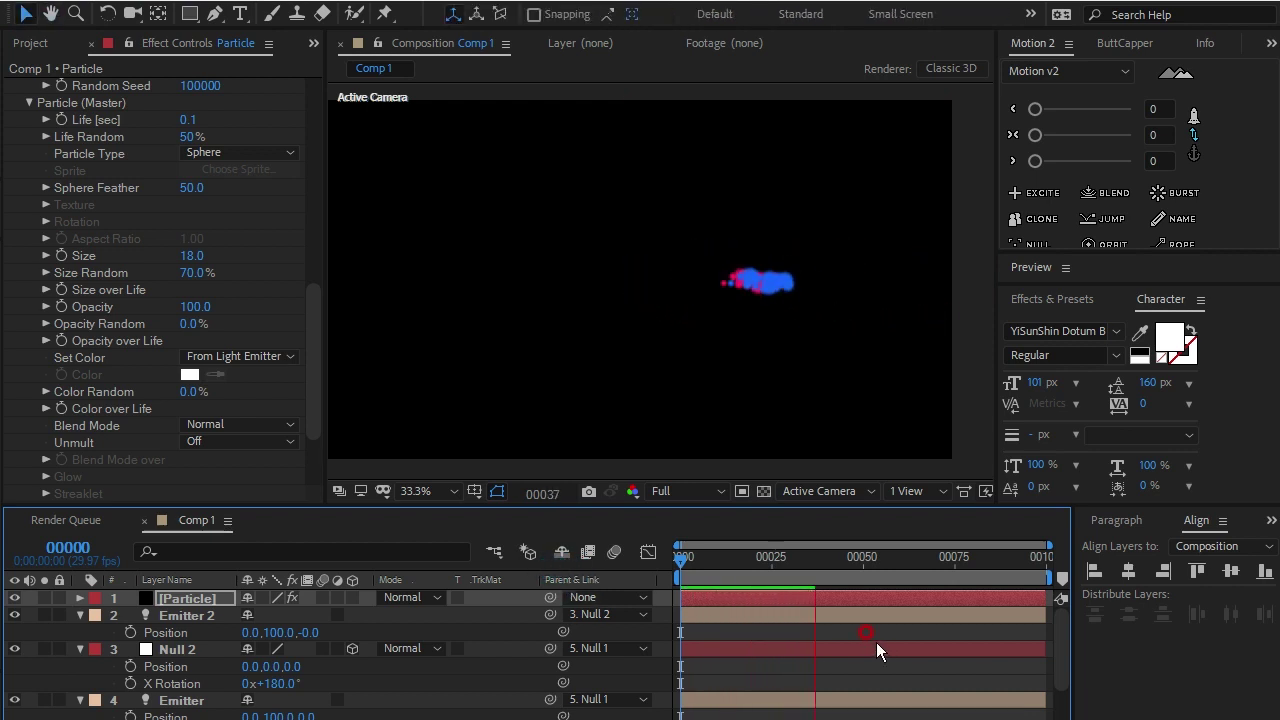
Step: Stop the preview and scrub around frames 15–29, settling on frame 29
{"action": "left_click", "coordinate": [797, 557]}
{"action": "mouse_move", "coordinate": [797, 557]}
{"action": "left_mouse_down"}
{"action": "mouse_move", "coordinate": [735, 580]}
{"action": "mouse_move", "coordinate": [770, 580]}
{"action": "left_mouse_up"}
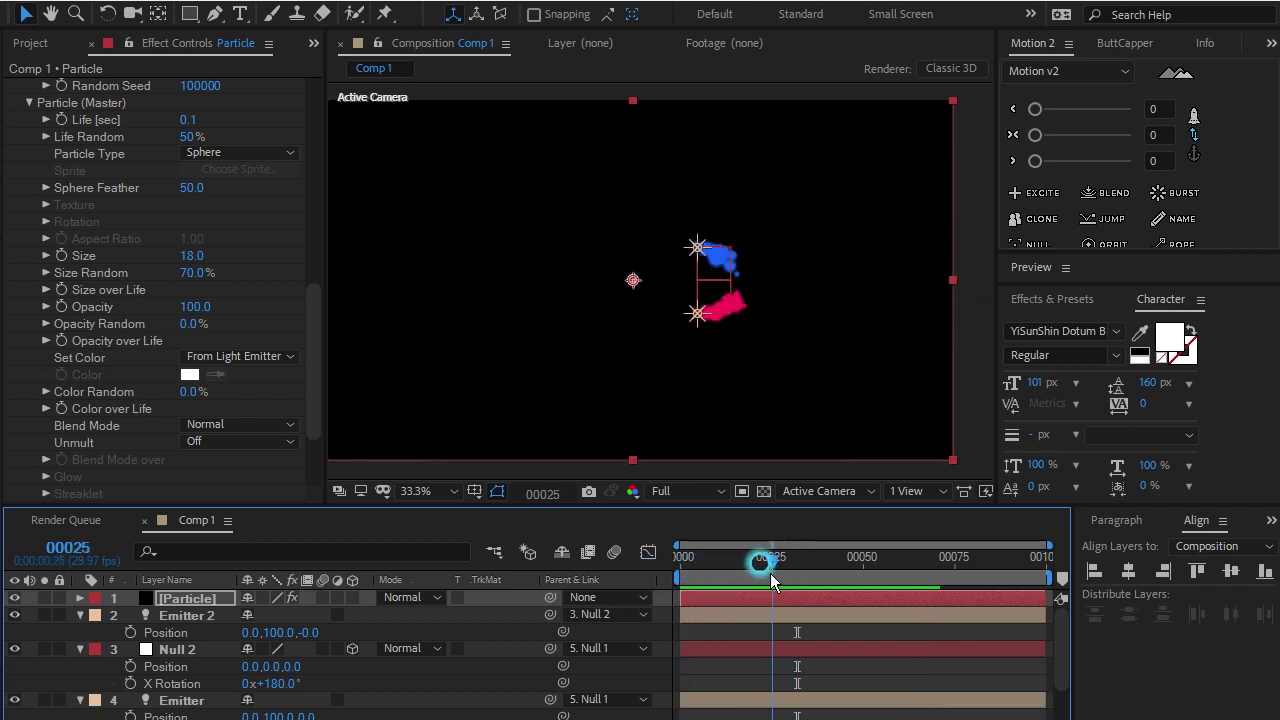
{"action": "mouse_move", "coordinate": [771, 578]}
{"action": "left_mouse_down"}
{"action": "mouse_move", "coordinate": [757, 580]}
{"action": "mouse_move", "coordinate": [790, 580]}
{"action": "left_mouse_up"}
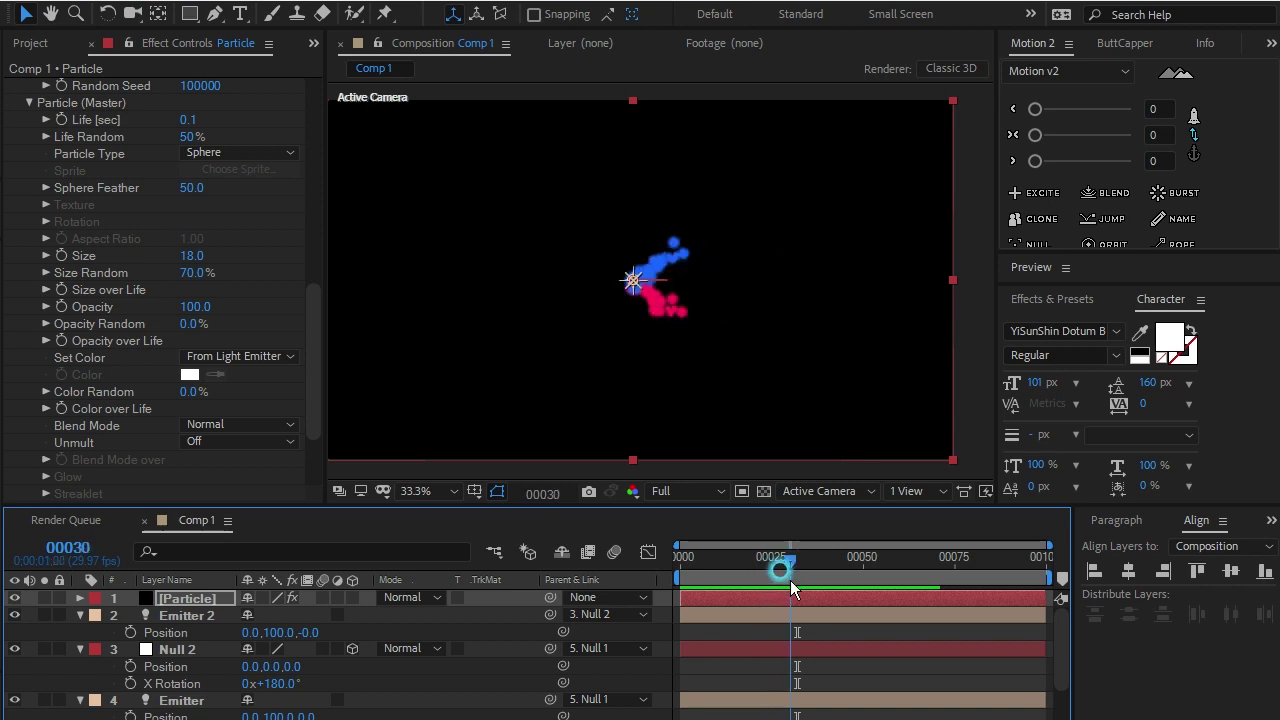
{"action": "left_click_drag", "start_coordinate": [790, 580], "coordinate": [785, 590]}
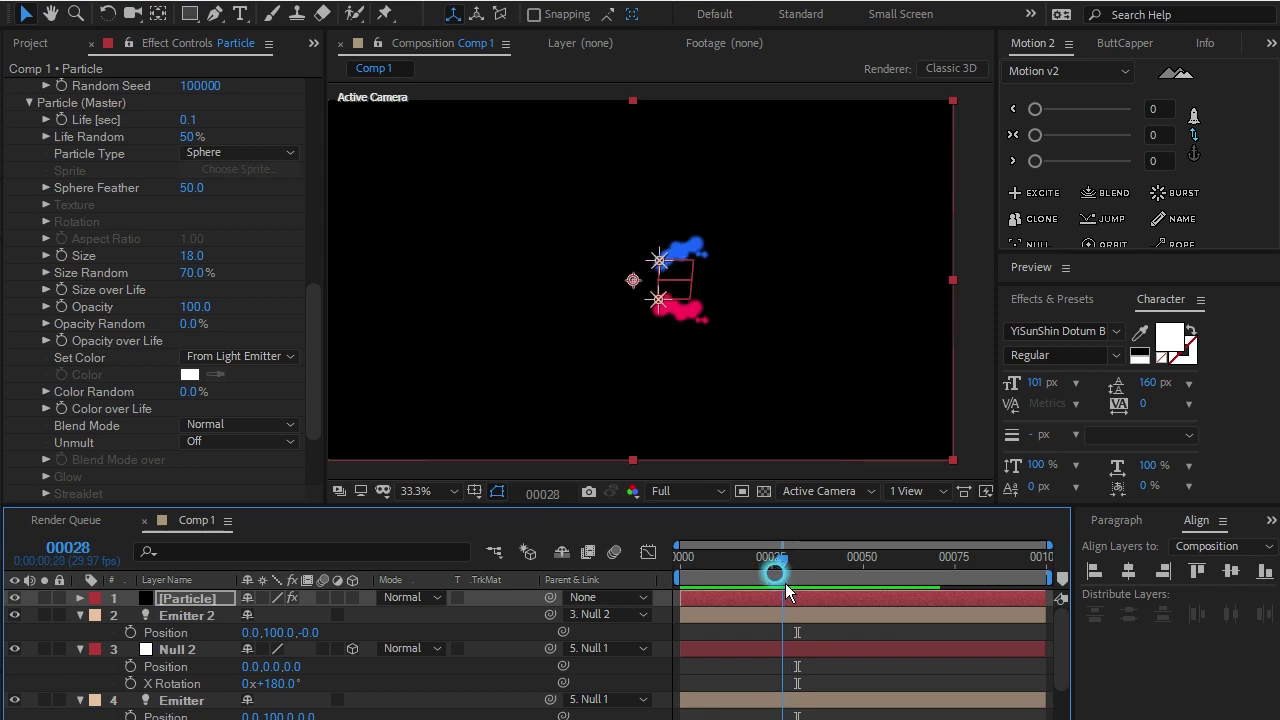
{"action": "left_click_drag", "start_coordinate": [786, 590], "coordinate": [733, 580]}
{"action": "left_click_drag", "start_coordinate": [317, 394], "coordinate": [317, 213]}
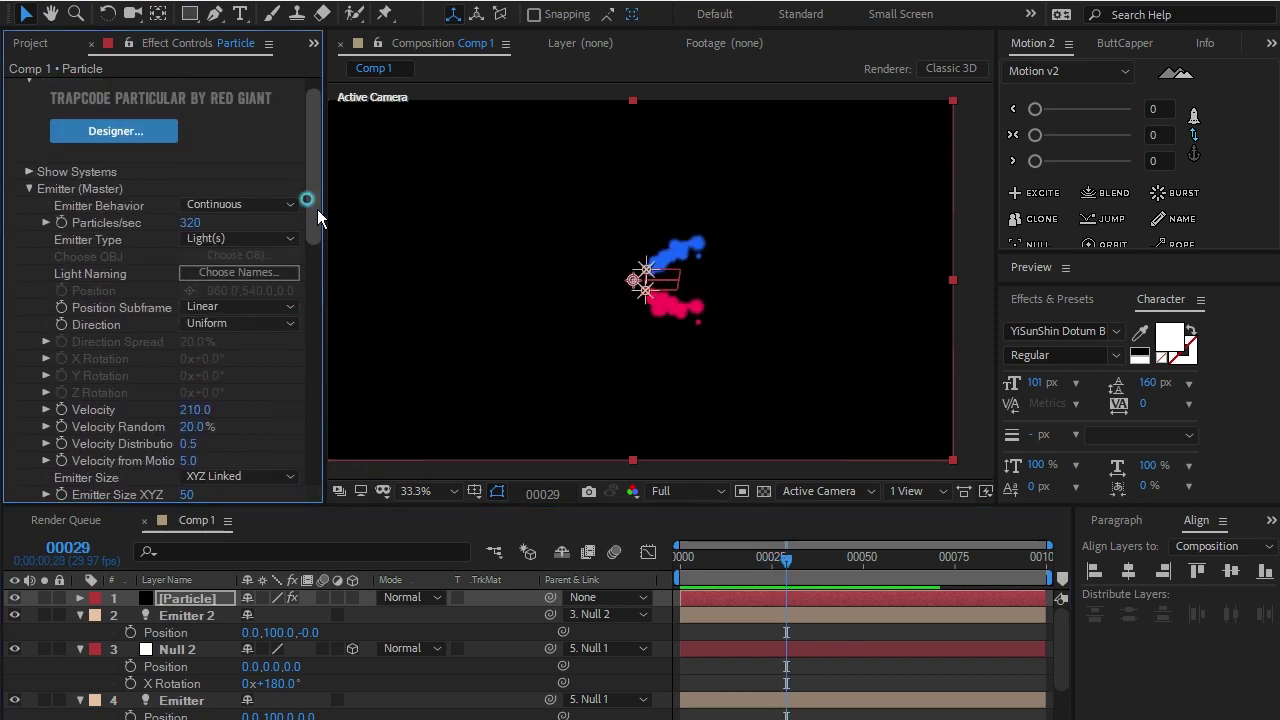
Step: Keyframe Particles/sec, Velocity, Velocity from Motion and Life at frame 29, then zoom the timeline in
{"action": "left_click", "coordinate": [61, 223]}
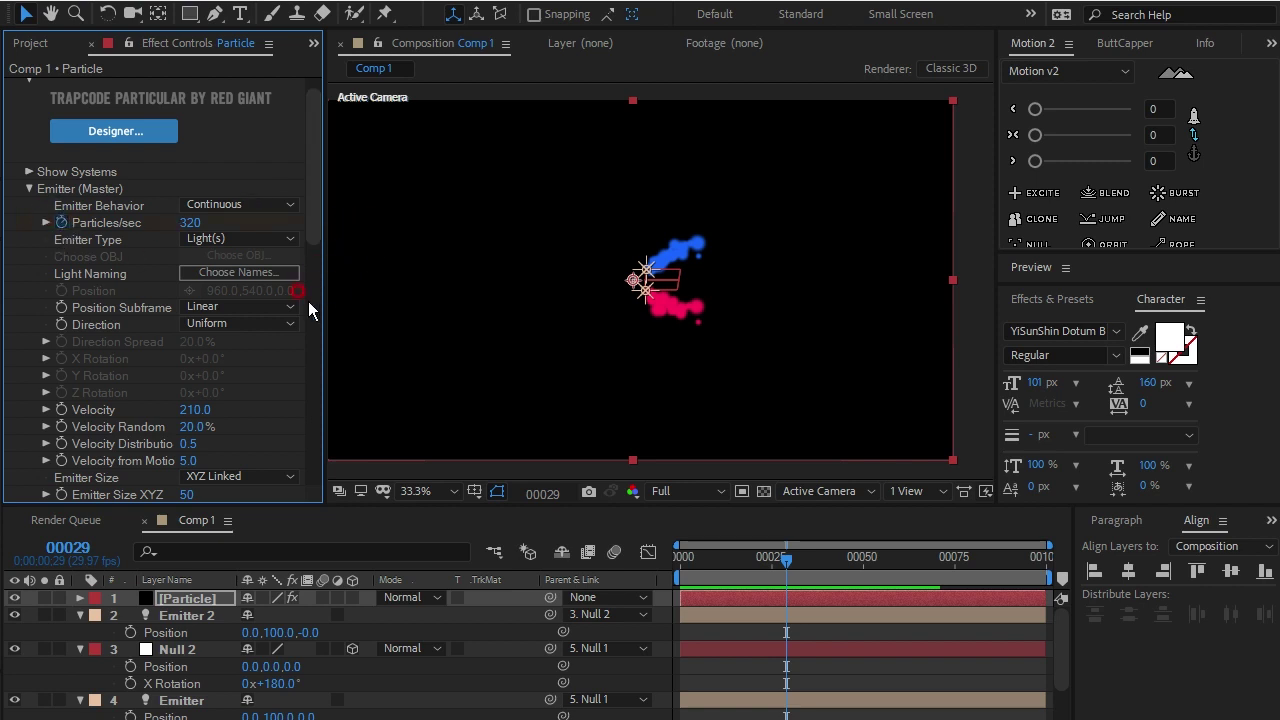
{"action": "left_click", "coordinate": [62, 410]}
{"action": "scroll", "coordinate": [302, 423], "scroll_direction": "down", "scroll_amount": 1}
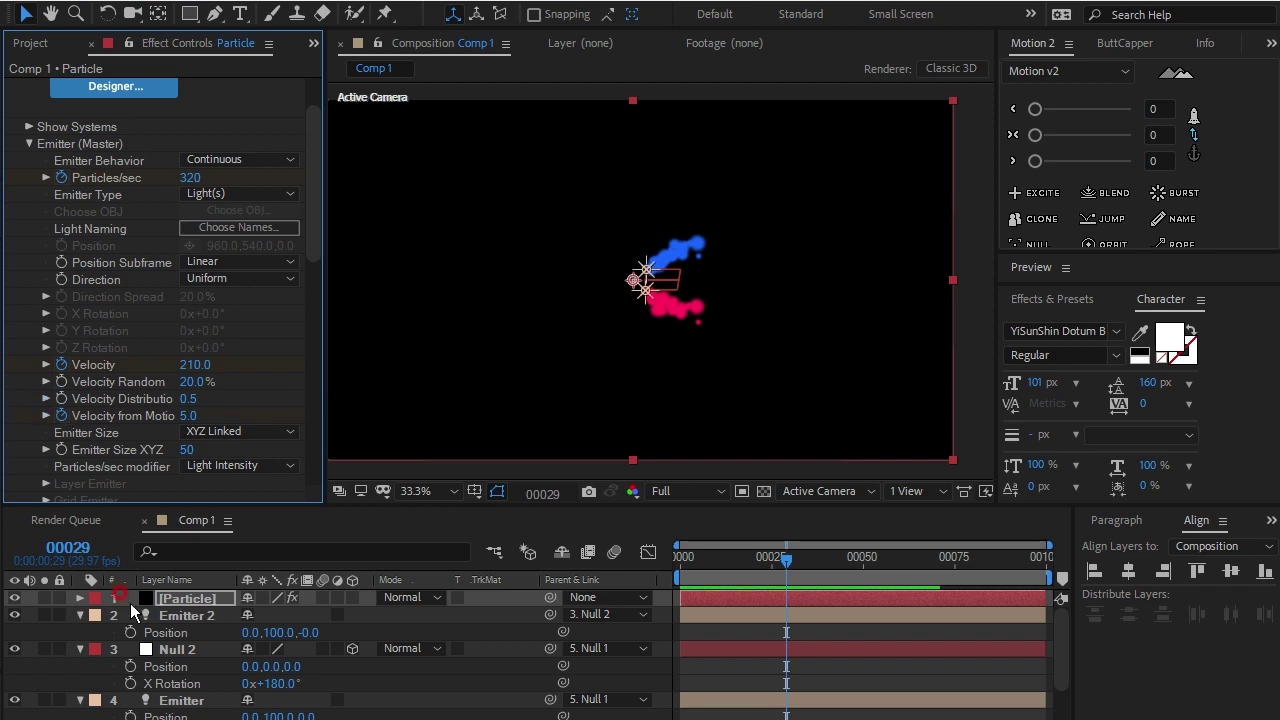
{"action": "scroll", "coordinate": [120, 425], "scroll_direction": "down", "scroll_amount": 2}
{"action": "scroll", "coordinate": [75, 428], "scroll_direction": "down", "scroll_amount": 3}
{"action": "left_click", "coordinate": [61, 377]}
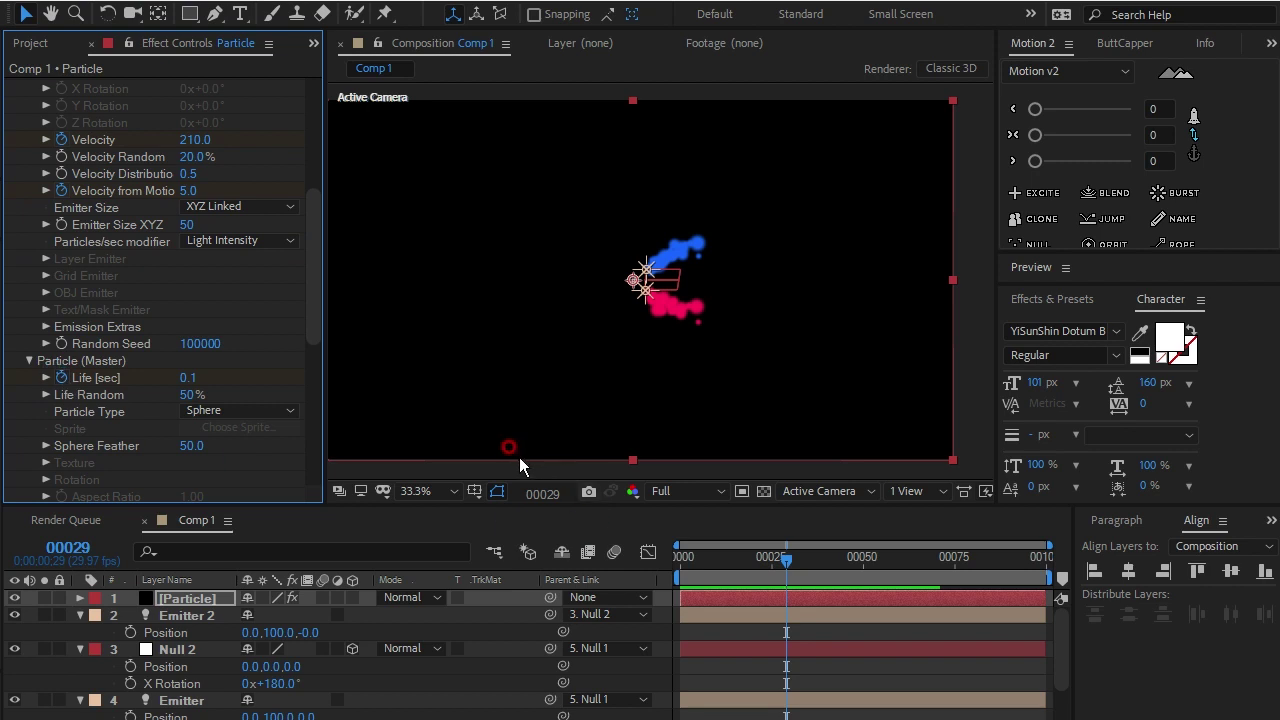
{"action": "left_click", "coordinate": [787, 568]}
{"action": "key", "text": "equal"}
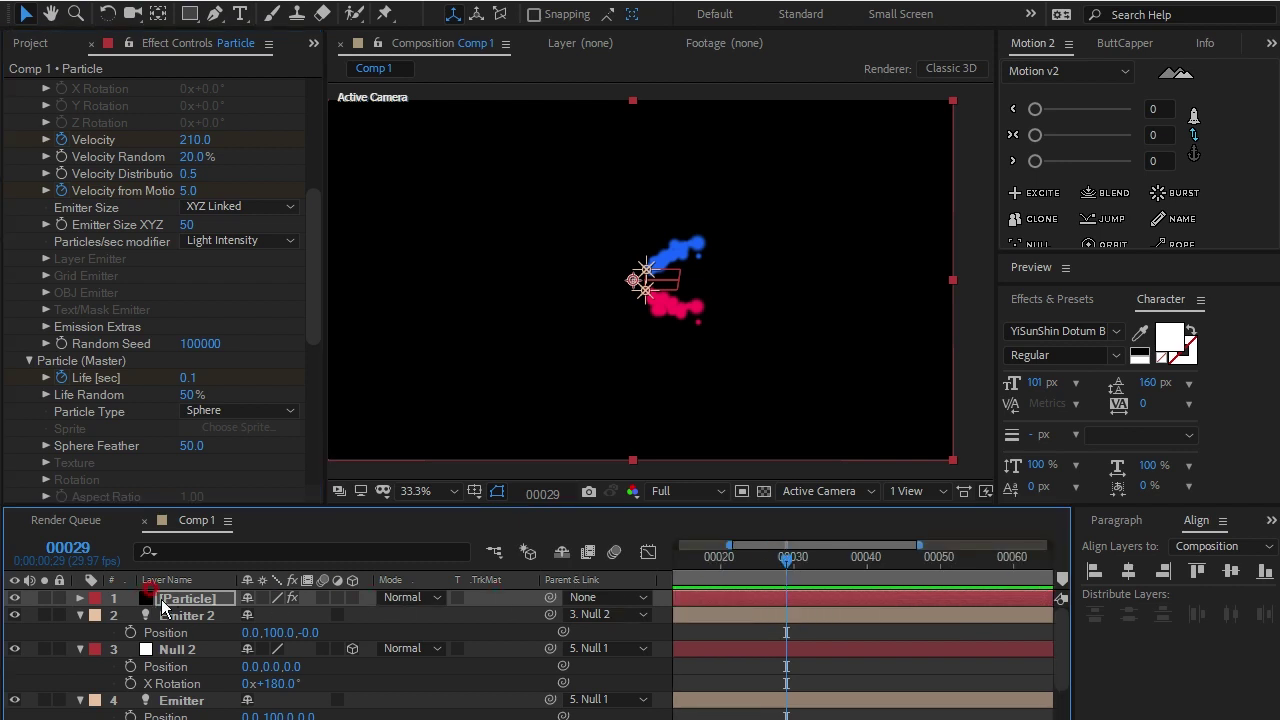
Step: Reveal keyframed properties and, at frame 30, key Particles/sec 900 and Velocity 590
{"action": "key", "text": "u"}
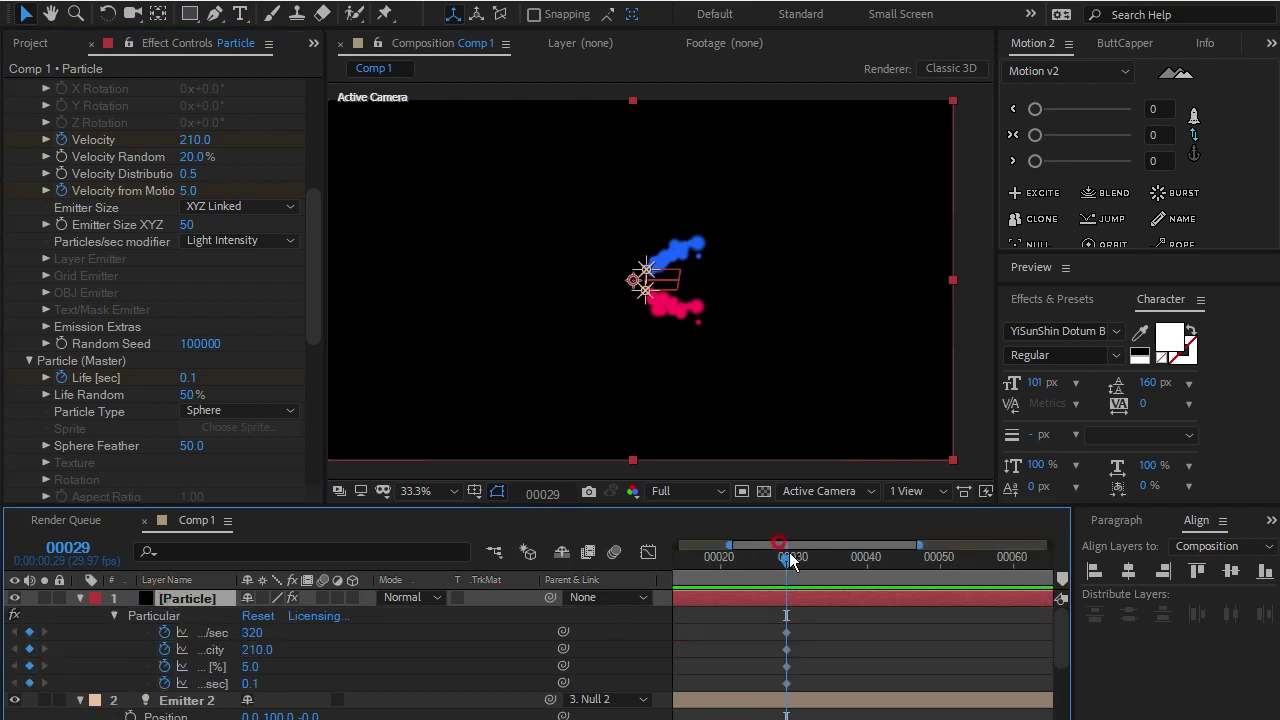
{"action": "left_click", "coordinate": [791, 560]}
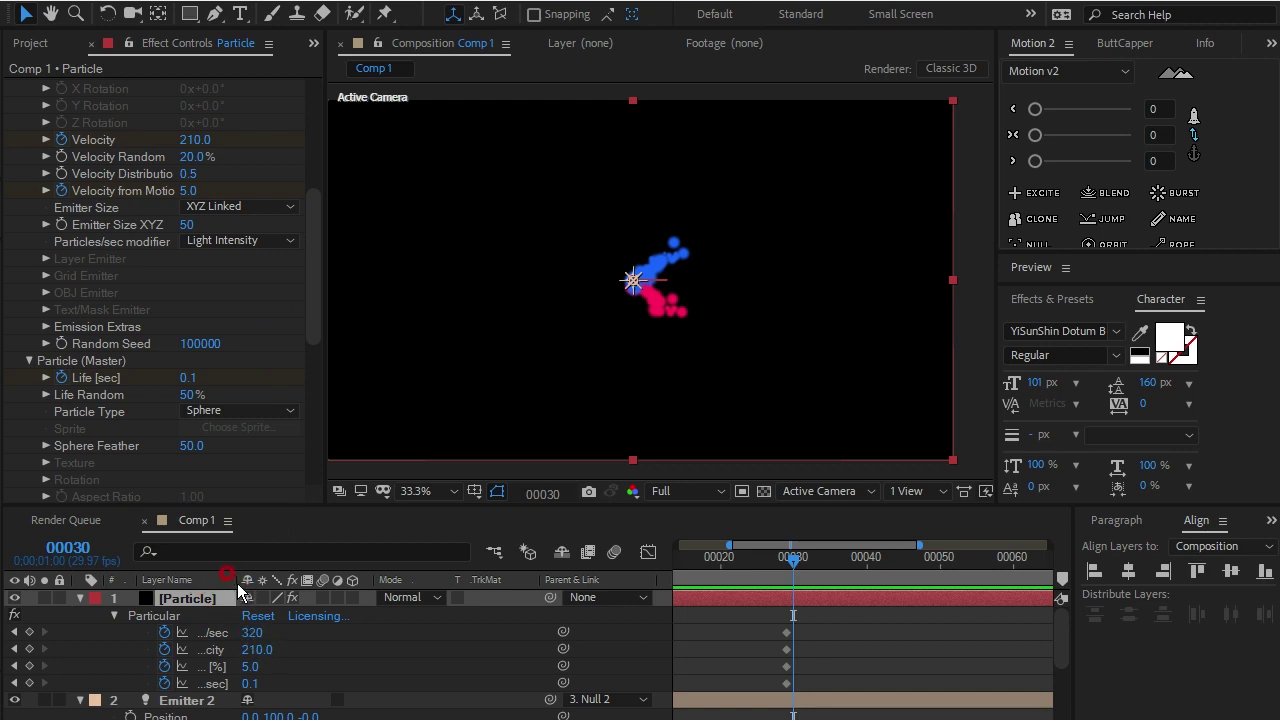
{"action": "left_click_drag", "start_coordinate": [231, 581], "coordinate": [276, 581]}
{"action": "left_click", "coordinate": [303, 632]}
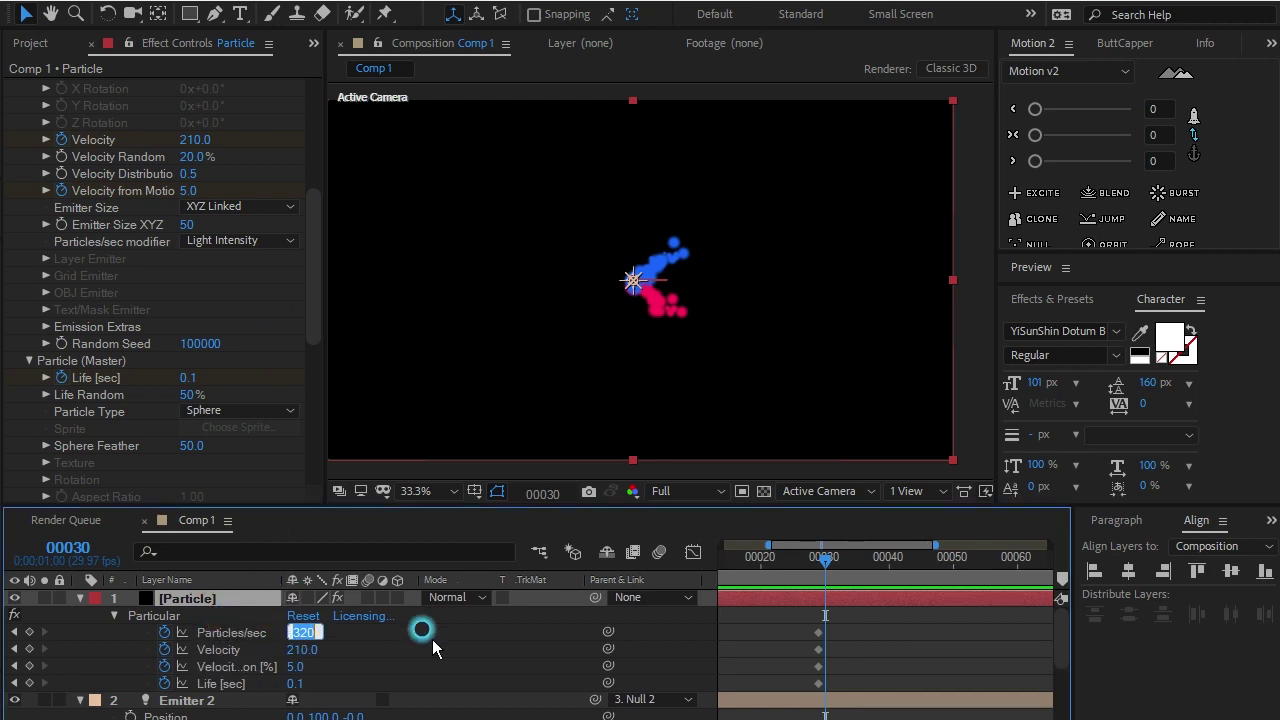
{"action": "type", "text": "900"}
{"action": "key", "text": "Return"}
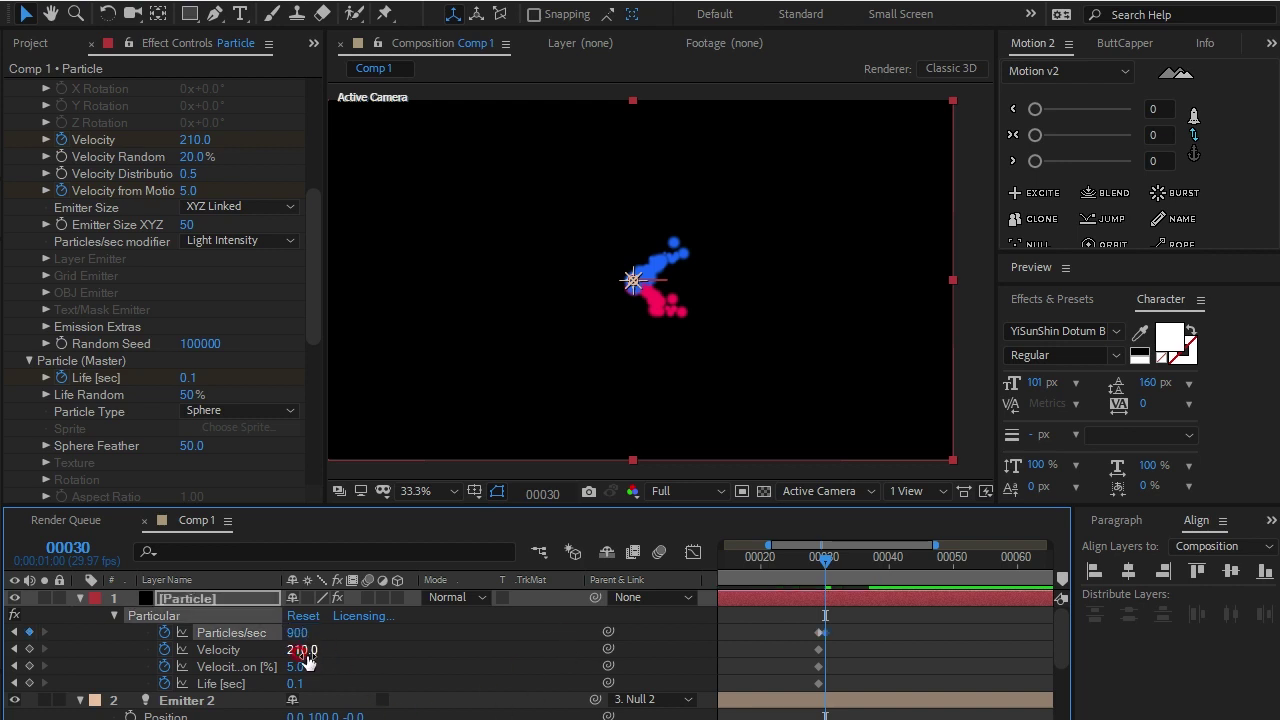
{"action": "left_click", "coordinate": [303, 650]}
{"action": "type", "text": "590"}
{"action": "key", "text": "Return"}
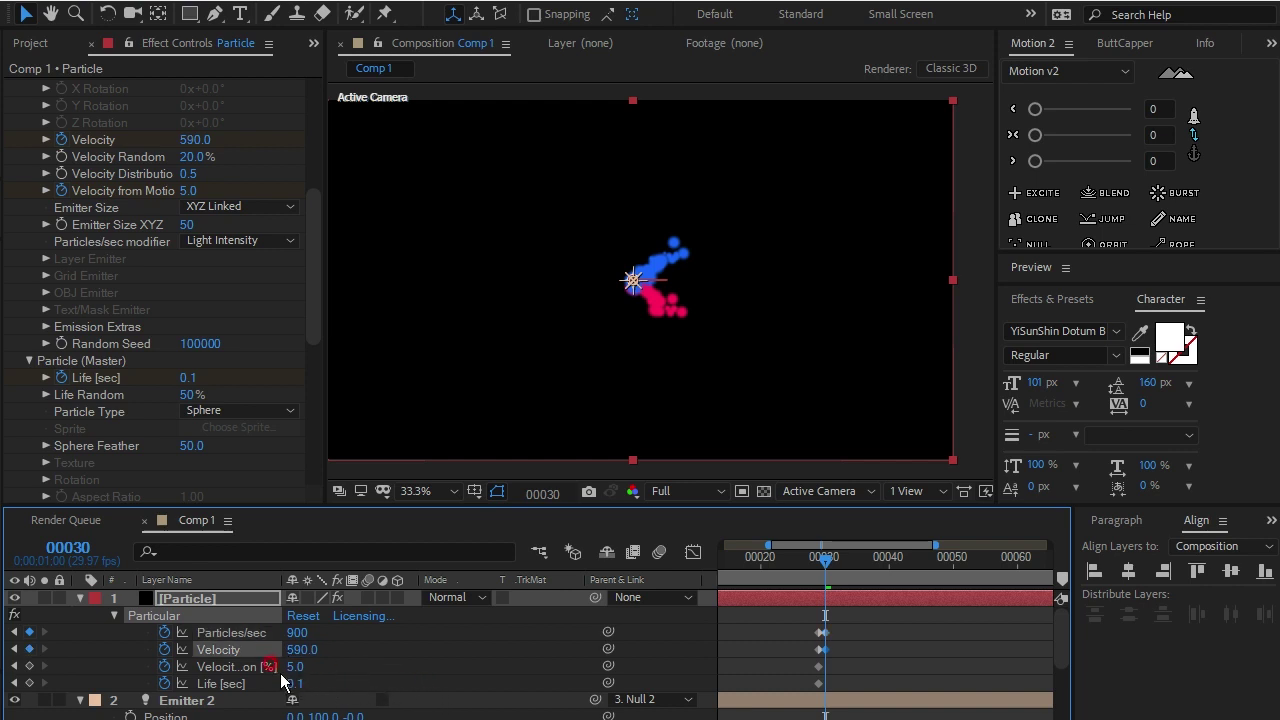
Step: Key Velocity from Motion 27.5 and Life 0.8 sec at frame 30
{"action": "left_click", "coordinate": [297, 667]}
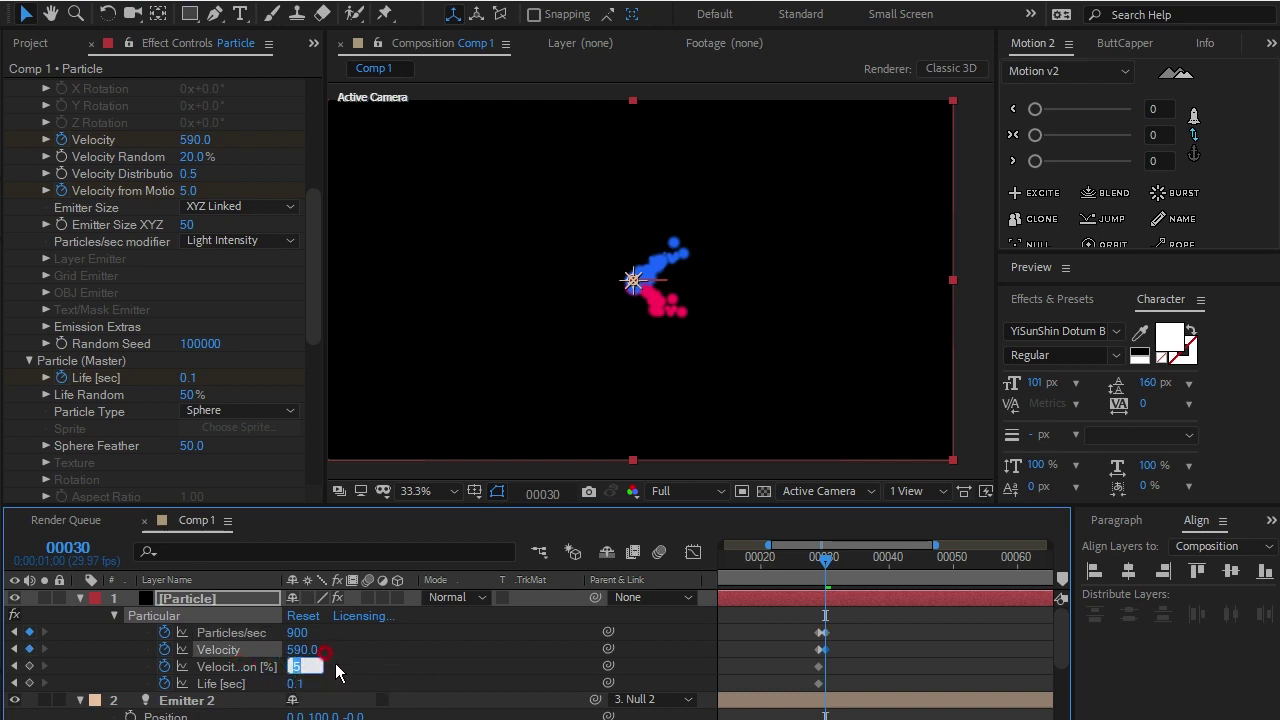
{"action": "type", "text": "27."}
{"action": "left_click", "coordinate": [331, 707]}
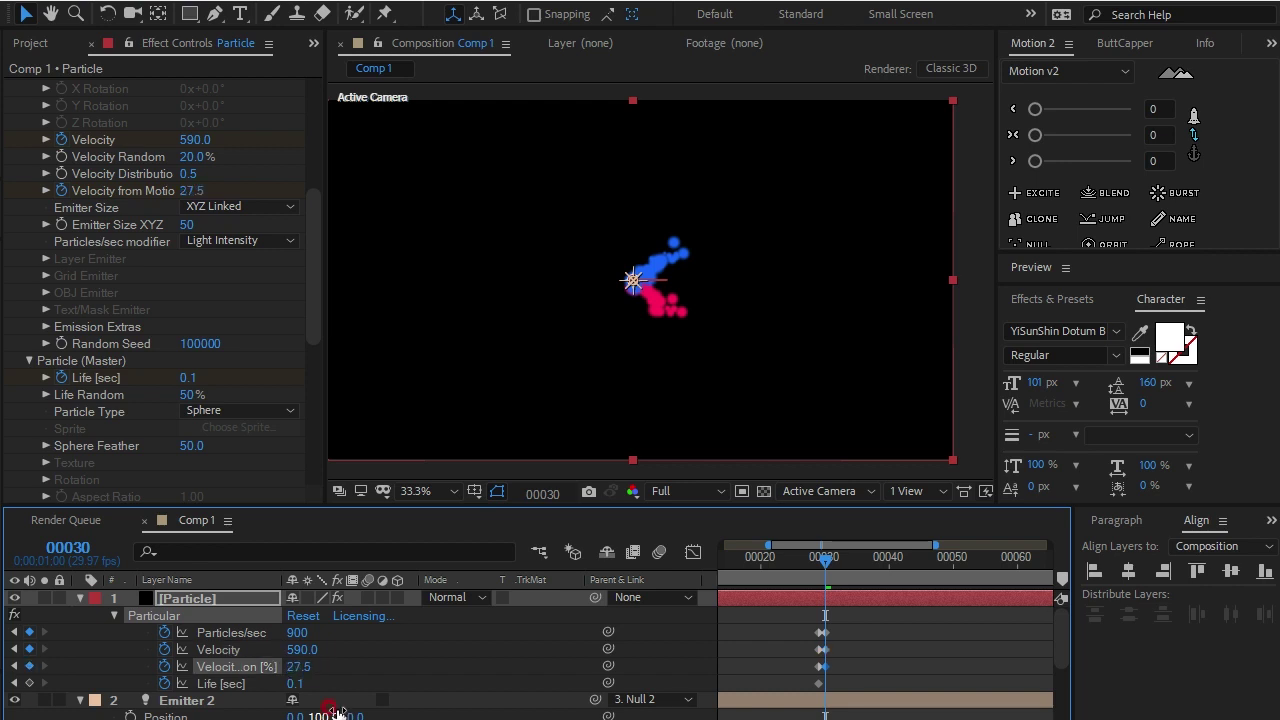
{"action": "left_click_drag", "start_coordinate": [340, 712], "coordinate": [357, 700]}
{"action": "left_click", "coordinate": [295, 683]}
{"action": "type", "text": "0."}
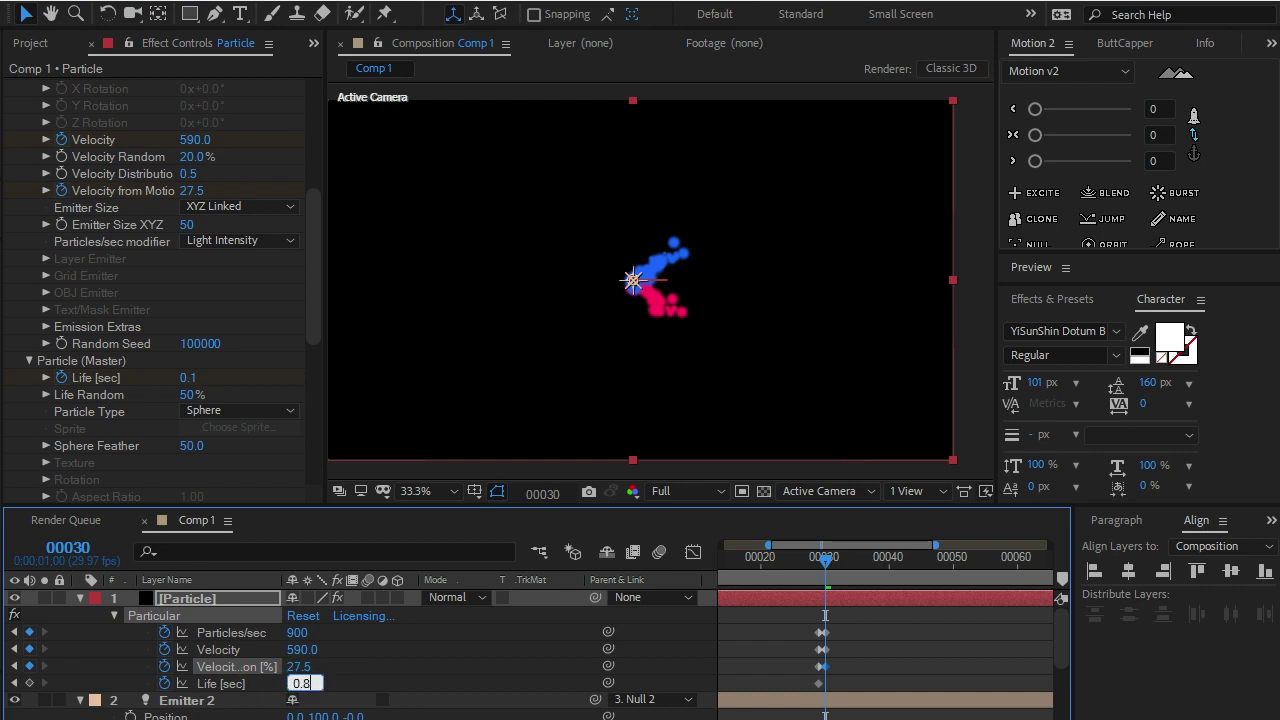
{"action": "left_click", "coordinate": [244, 670]}
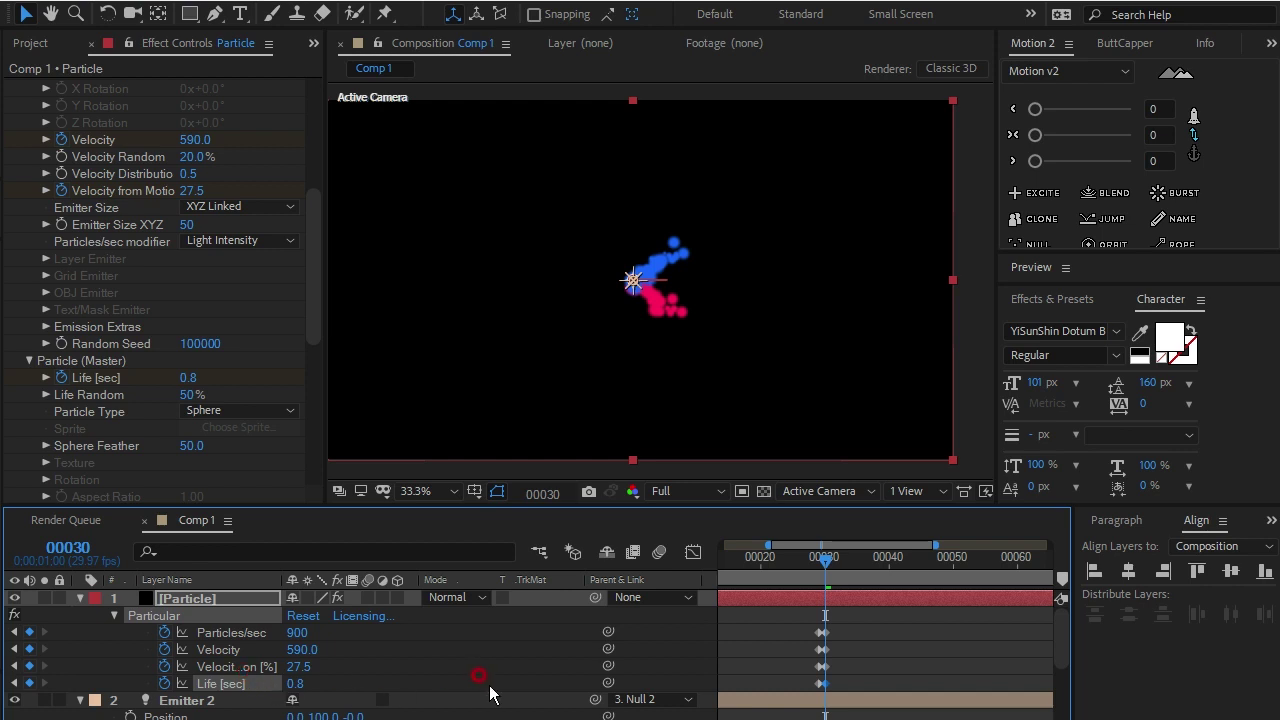
Step: Preview the animation from the start and step through frames around 24
{"action": "left_click", "coordinate": [818, 567]}
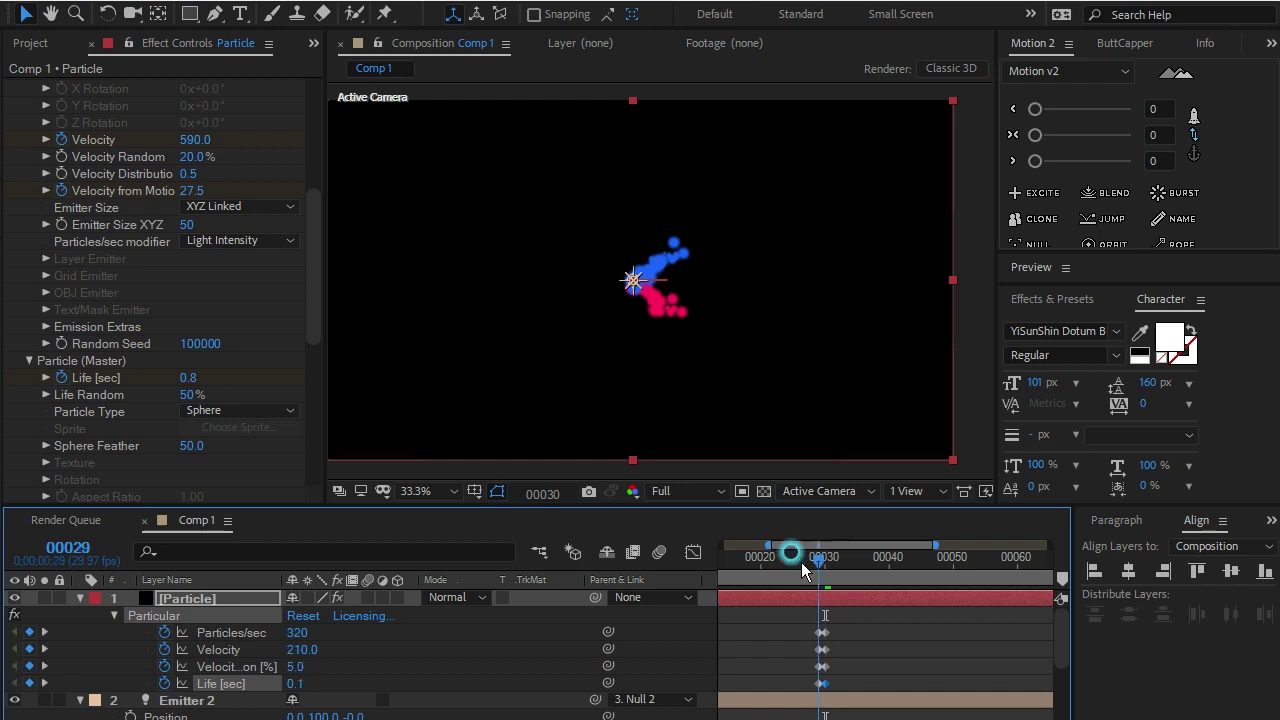
{"action": "left_click_drag", "start_coordinate": [828, 578], "coordinate": [702, 571]}
{"action": "left_click", "coordinate": [825, 608]}
{"action": "left_click", "coordinate": [884, 553]}
{"action": "key", "text": "space"}
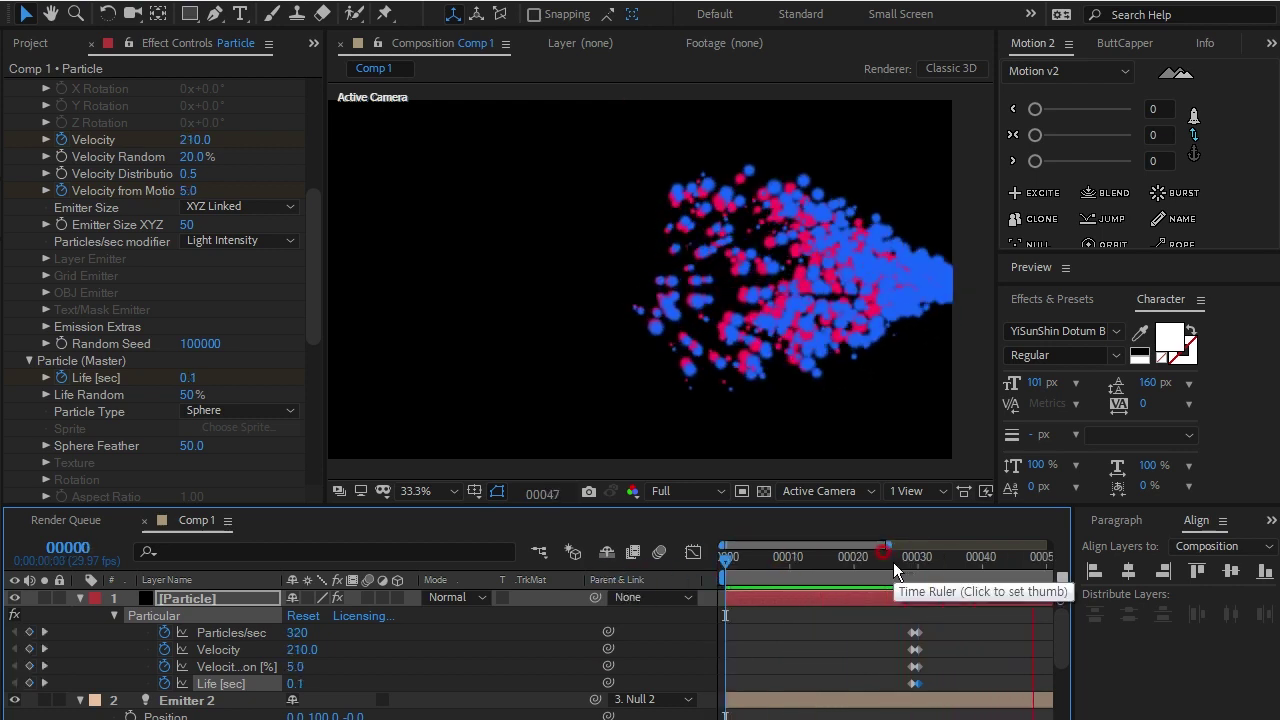
{"action": "left_click", "coordinate": [872, 556]}
{"action": "left_click_drag", "start_coordinate": [884, 559], "coordinate": [879, 556]}
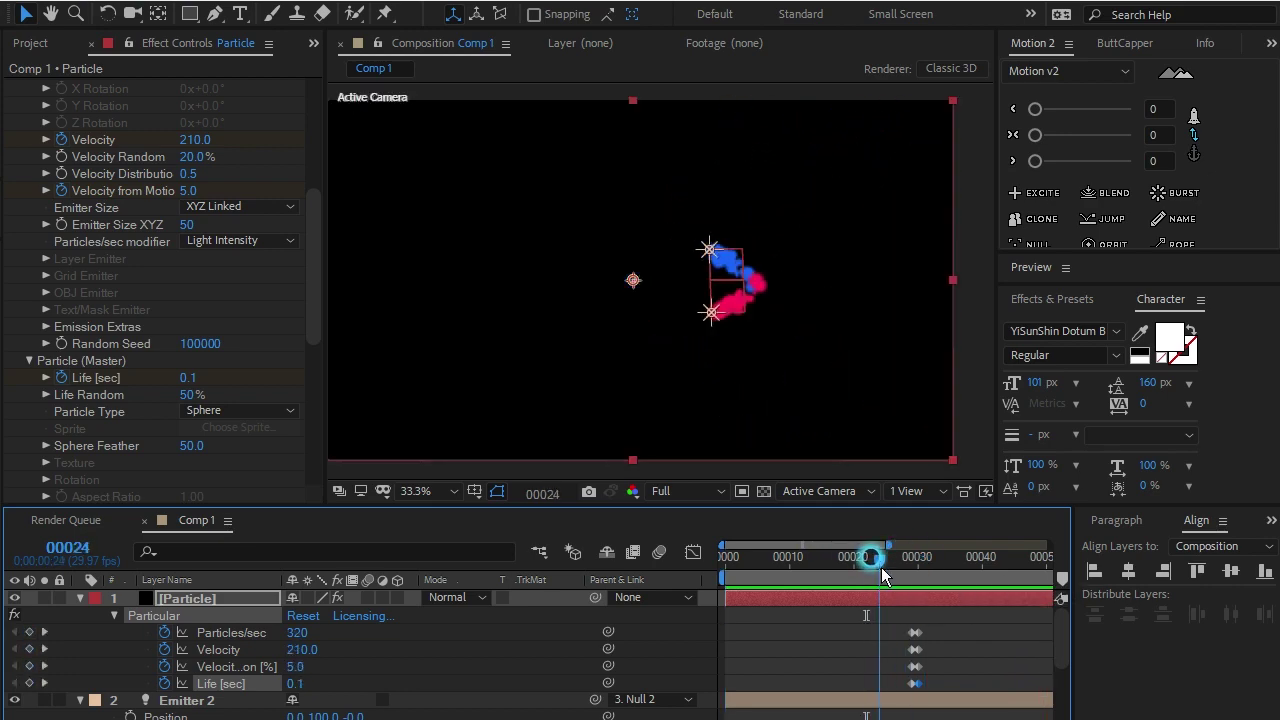
{"action": "left_click", "coordinate": [158, 400]}
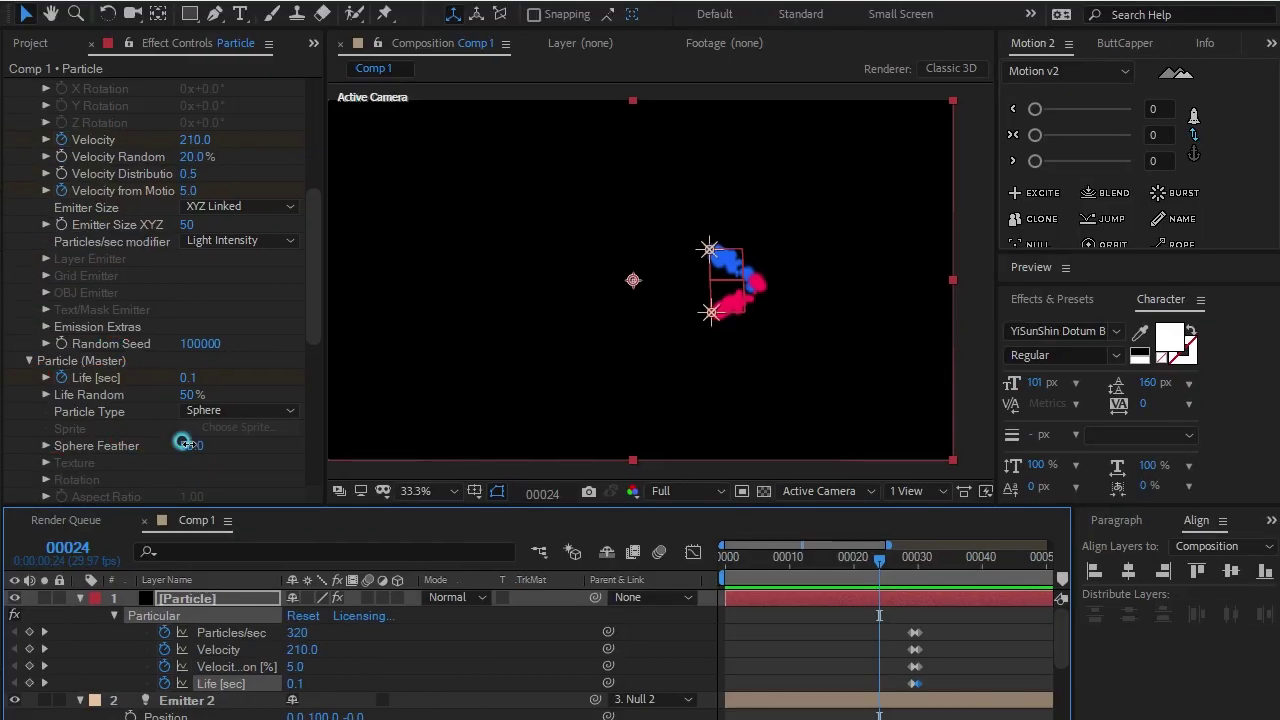
Step: Set Sphere Feather to 0 and Blend Mode to Add, then scrub forward to watch the particles grow
{"action": "left_click", "coordinate": [186, 443]}
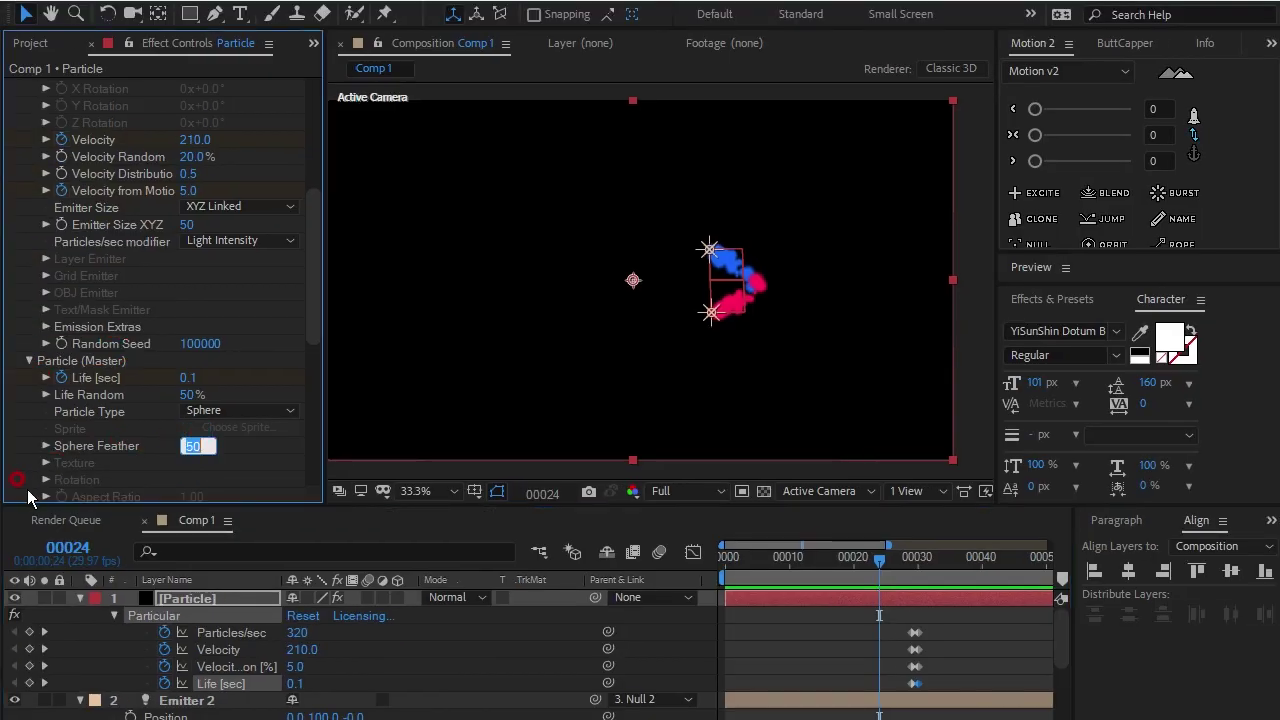
{"action": "type", "text": "0"}
{"action": "left_click", "coordinate": [14, 400]}
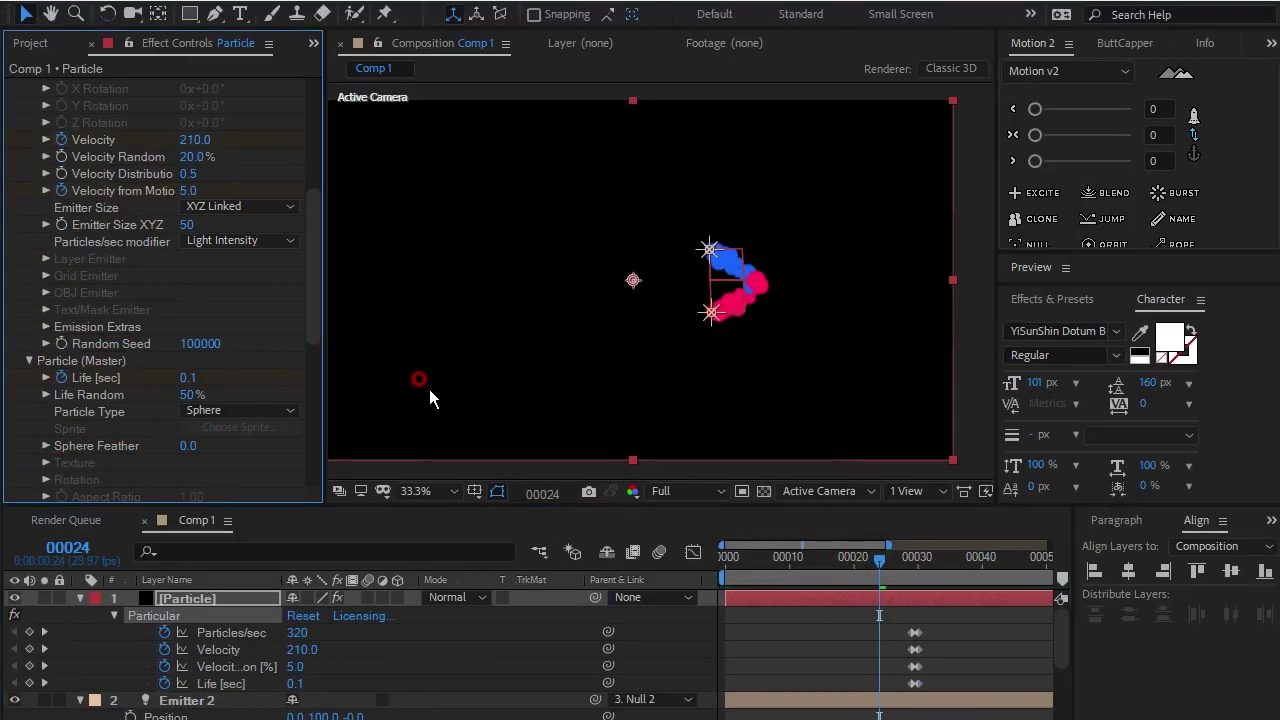
{"action": "left_click_drag", "start_coordinate": [314, 325], "coordinate": [316, 435]}
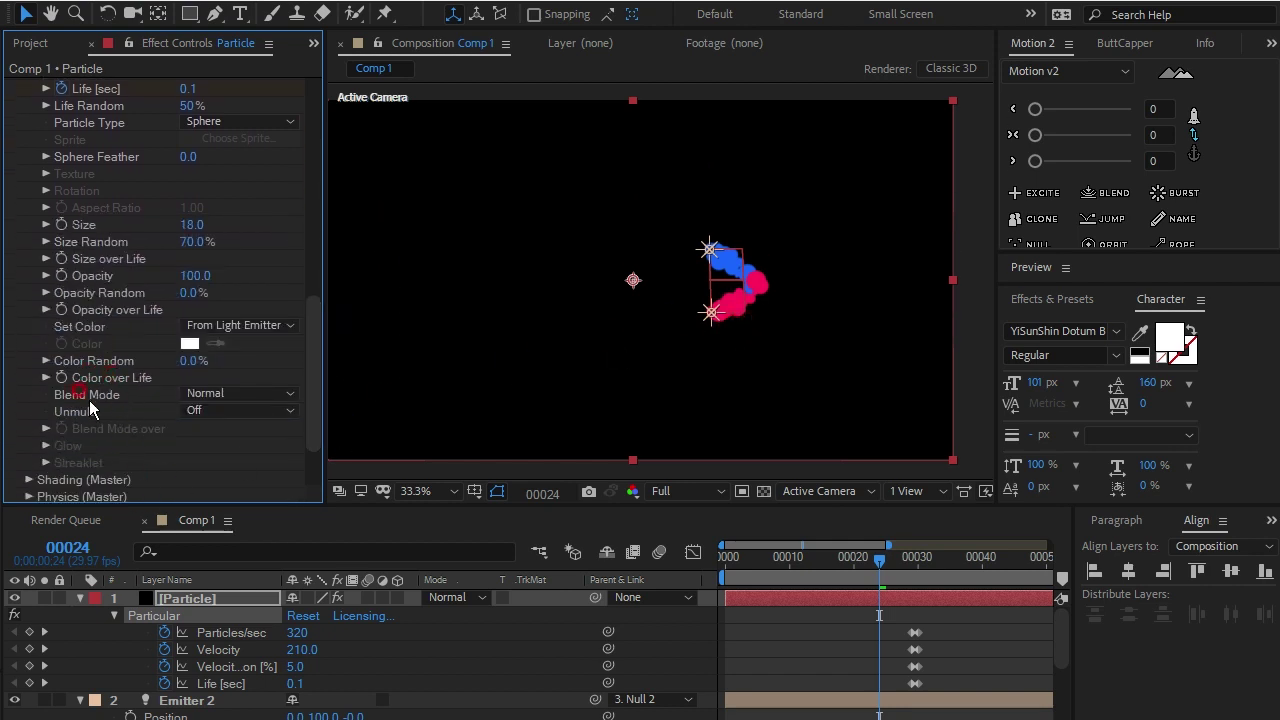
{"action": "left_click", "coordinate": [203, 393]}
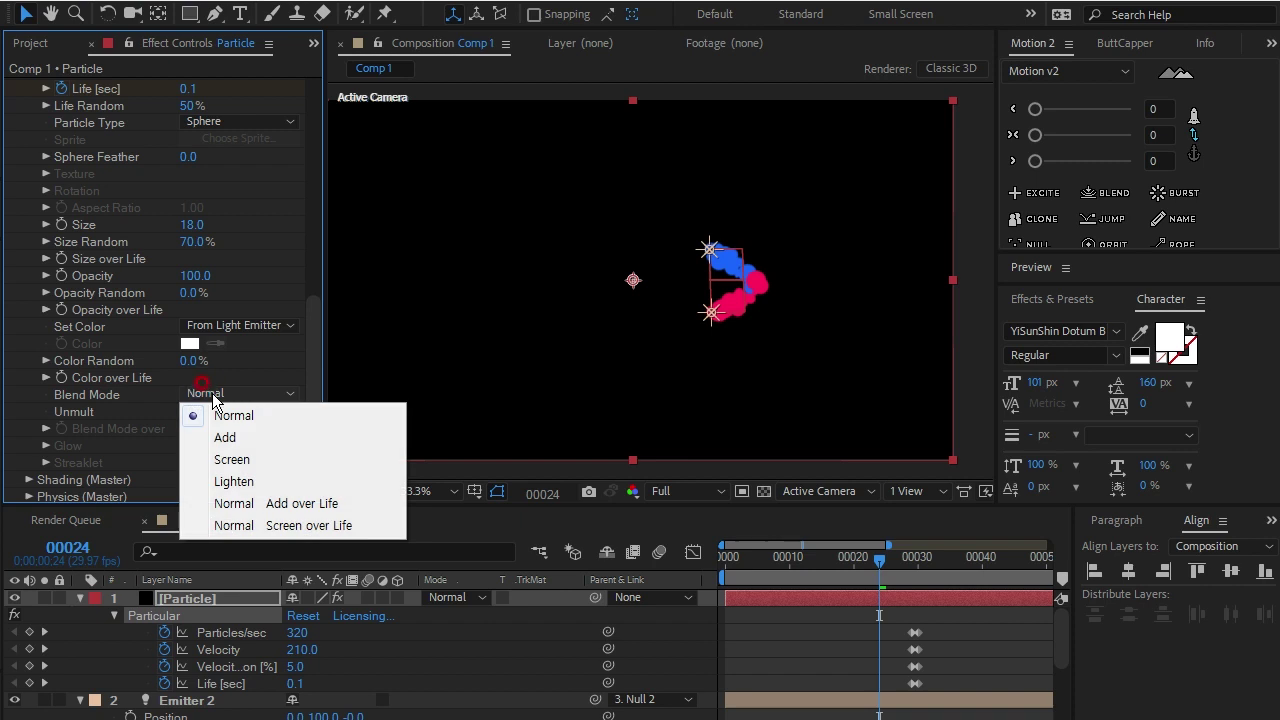
{"action": "left_click", "coordinate": [224, 437]}
{"action": "left_click", "coordinate": [815, 556]}
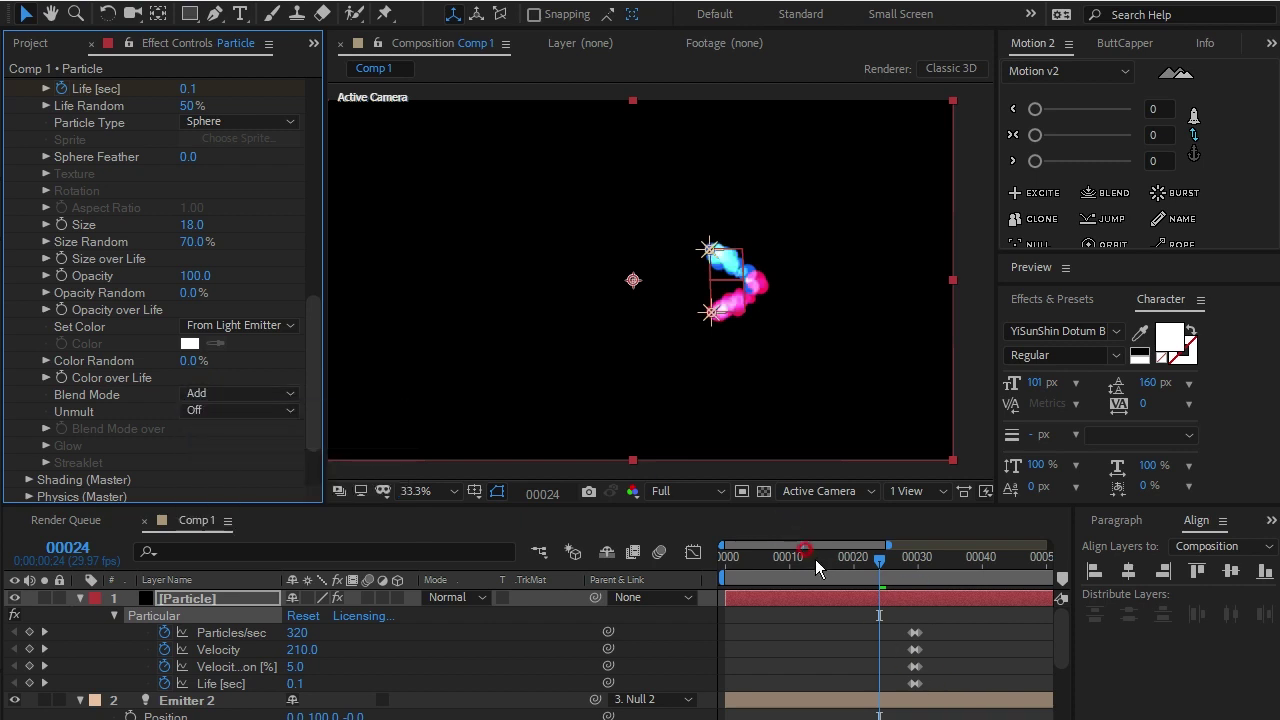
{"action": "left_click_drag", "start_coordinate": [825, 570], "coordinate": [1007, 580]}
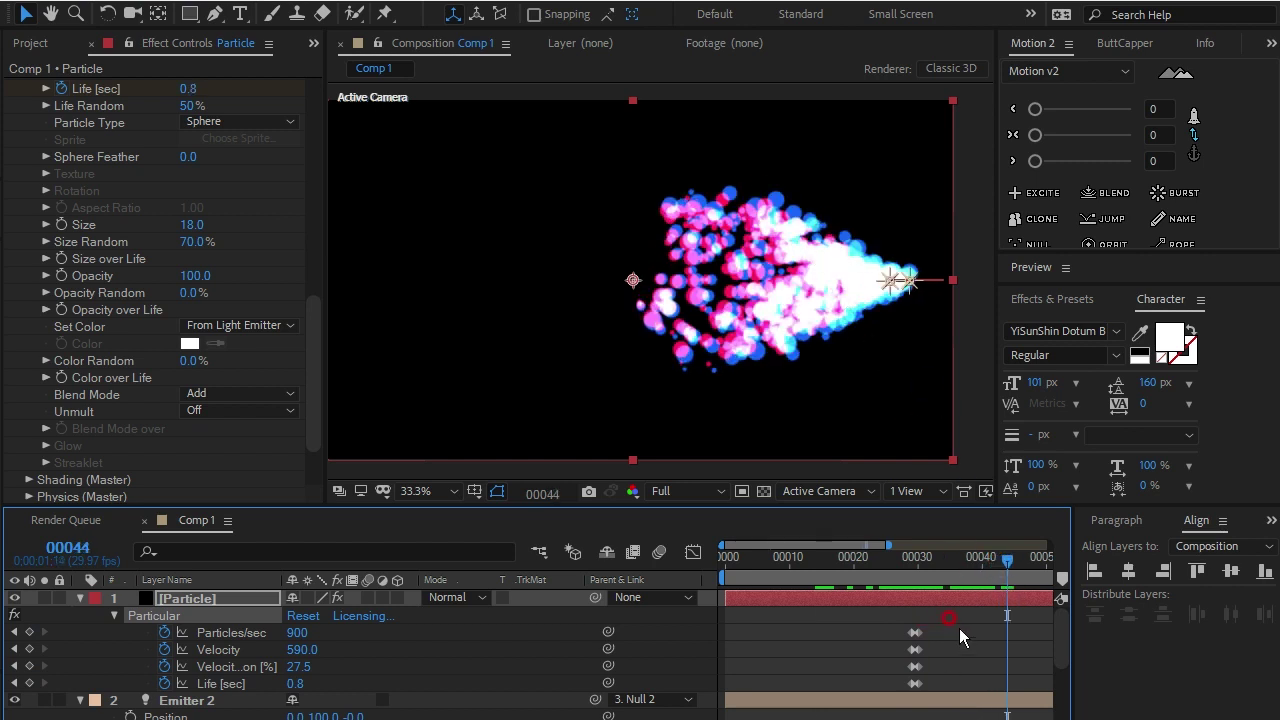
{"action": "mouse_move", "coordinate": [1007, 568]}
{"action": "left_mouse_down"}
{"action": "mouse_move", "coordinate": [1080, 578]}
{"action": "mouse_move", "coordinate": [580, 603]}
{"action": "mouse_move", "coordinate": [1007, 545]}
{"action": "left_mouse_up"}
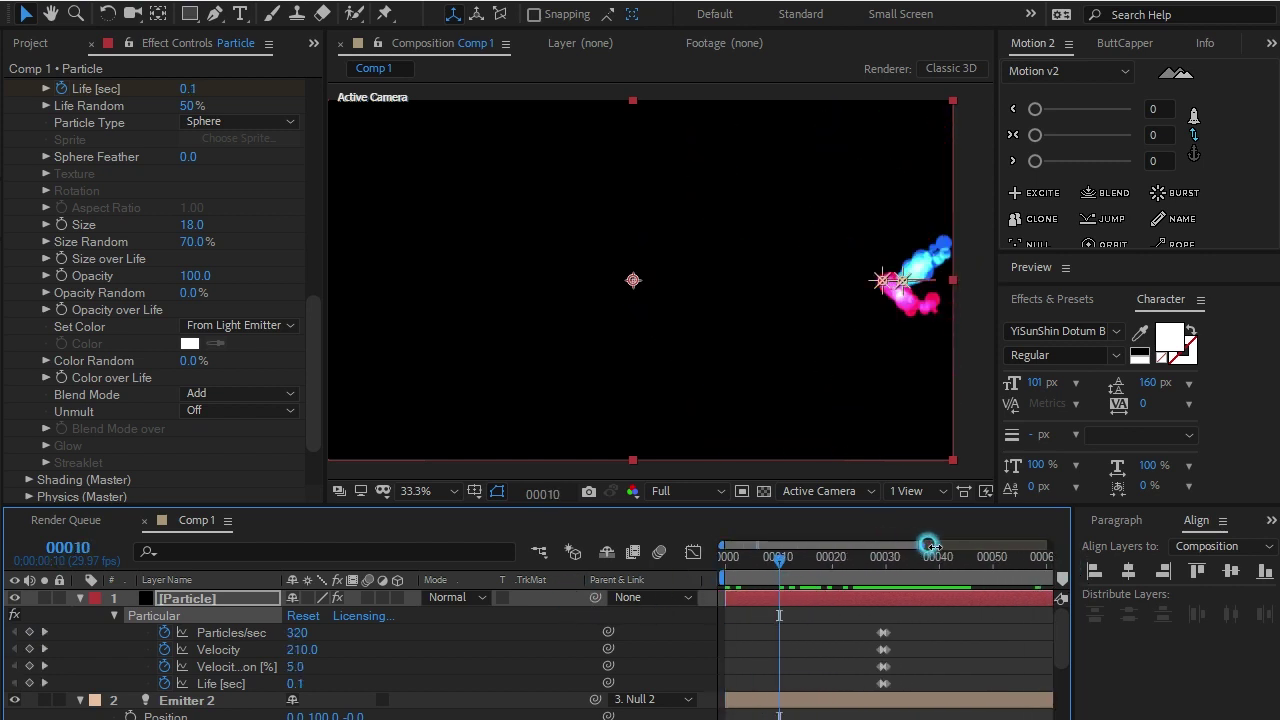
{"action": "left_click_drag", "start_coordinate": [763, 556], "coordinate": [839, 574]}
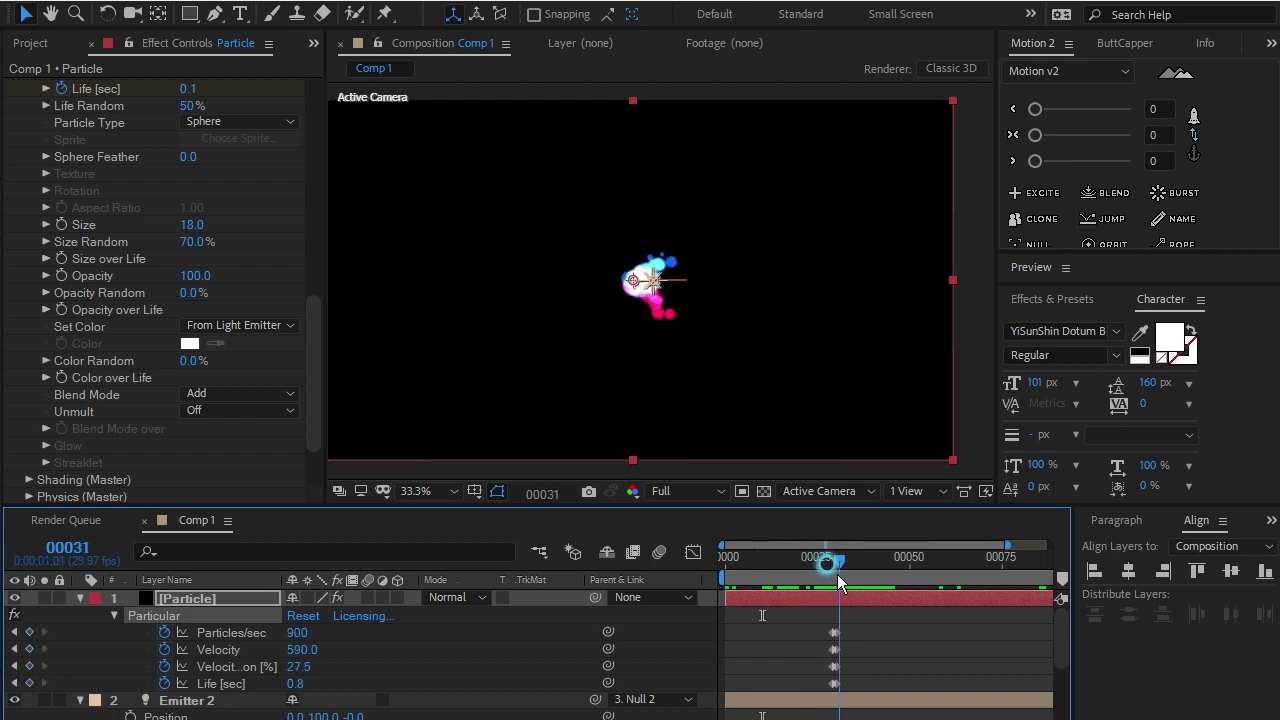
{"action": "left_click_drag", "start_coordinate": [310, 428], "coordinate": [141, 484]}
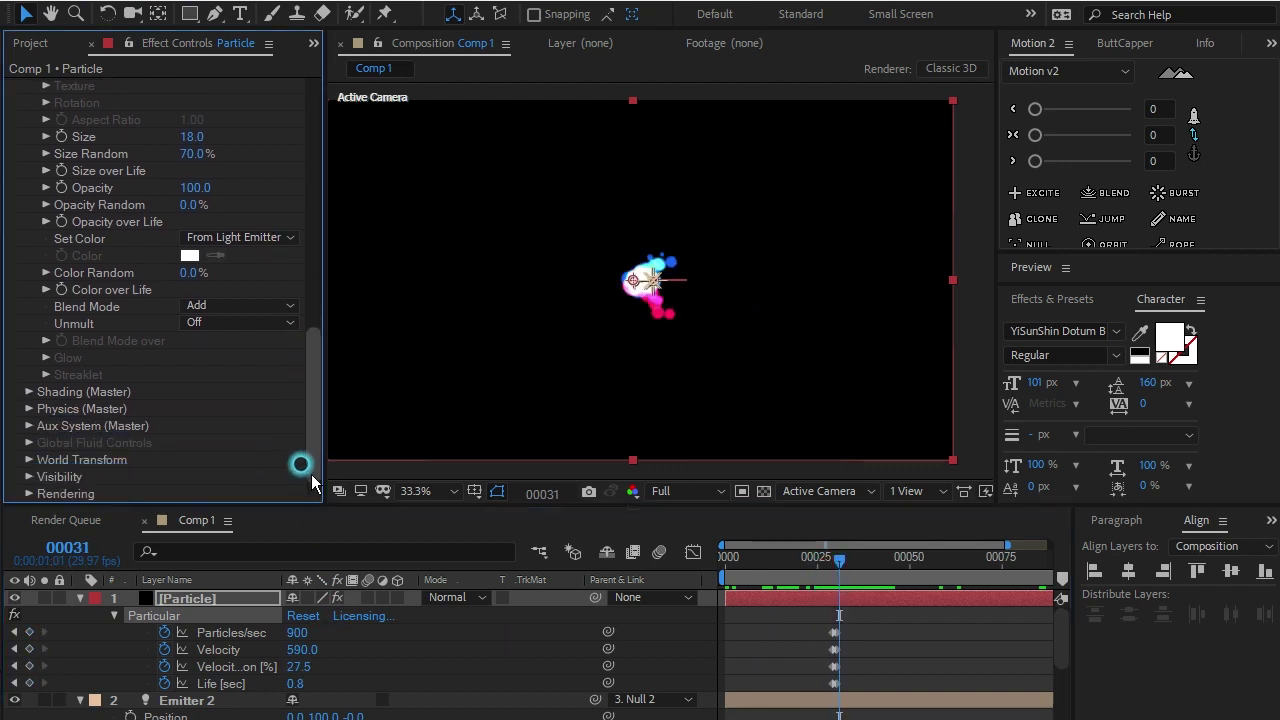
Step: Expand Physics > Air > Spherical Field and set its Radius to 2200
{"action": "left_click", "coordinate": [29, 409]}
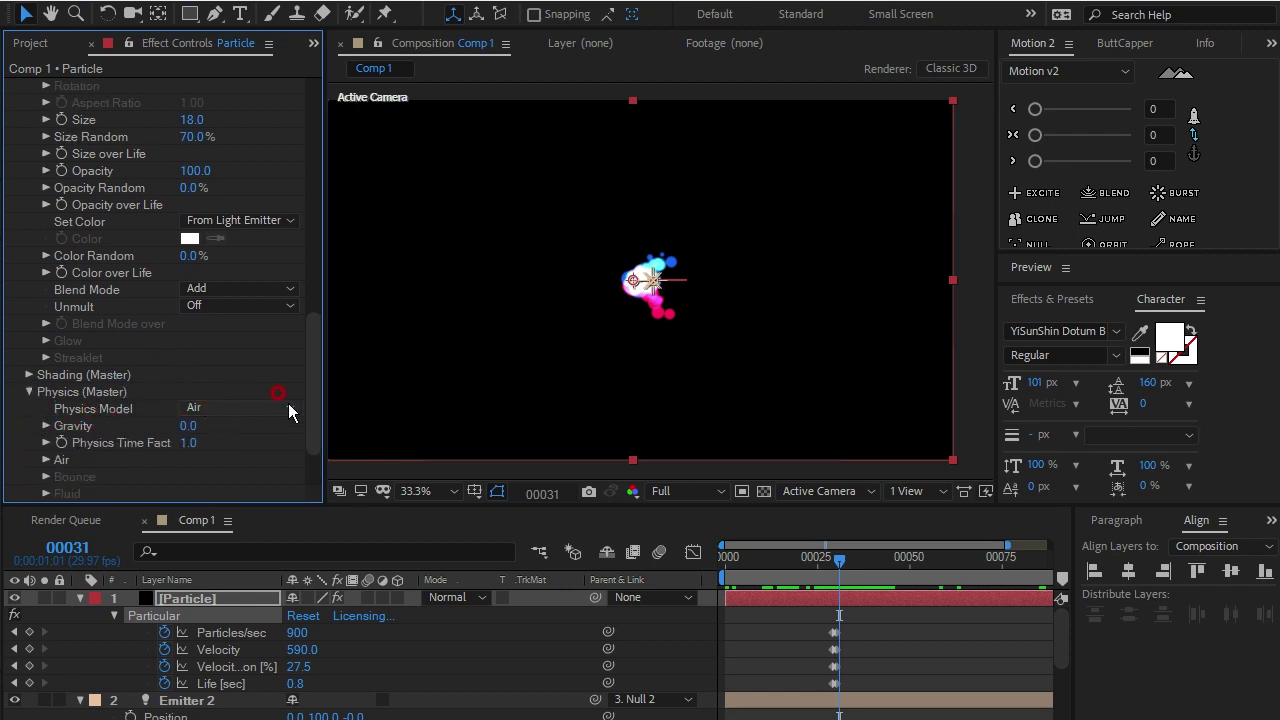
{"action": "left_click_drag", "start_coordinate": [309, 403], "coordinate": [316, 448]}
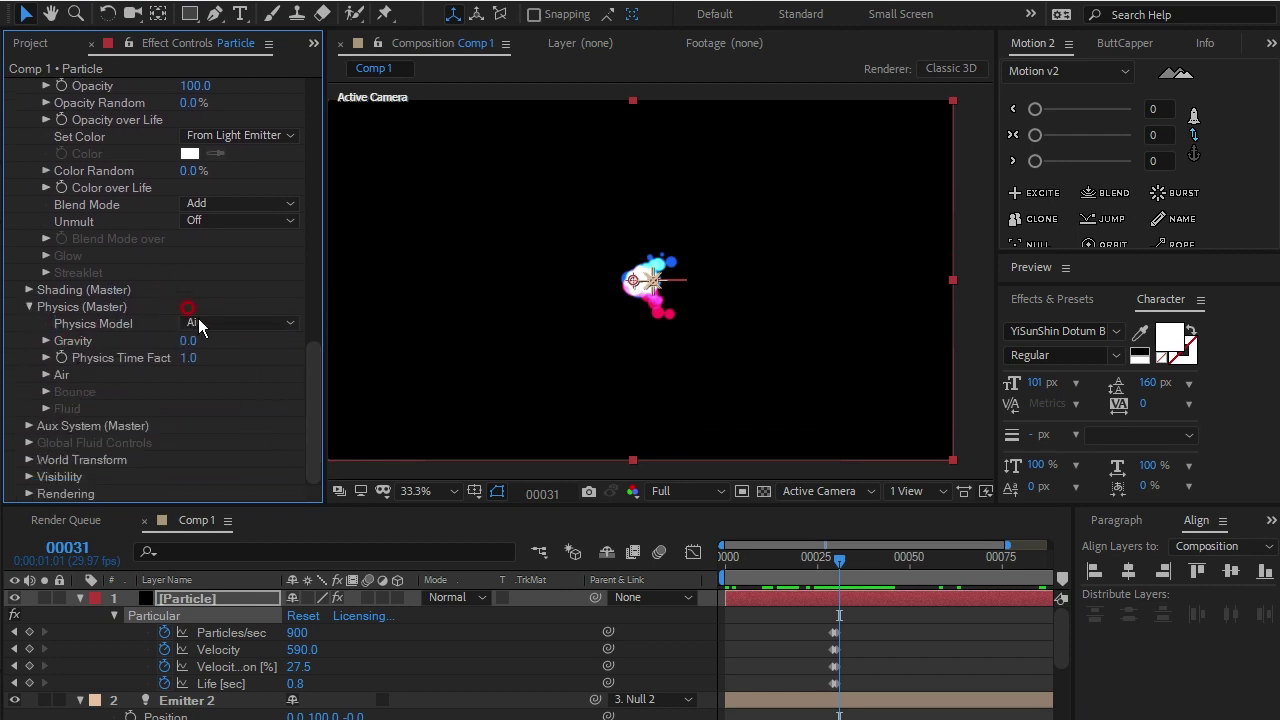
{"action": "left_click", "coordinate": [46, 375]}
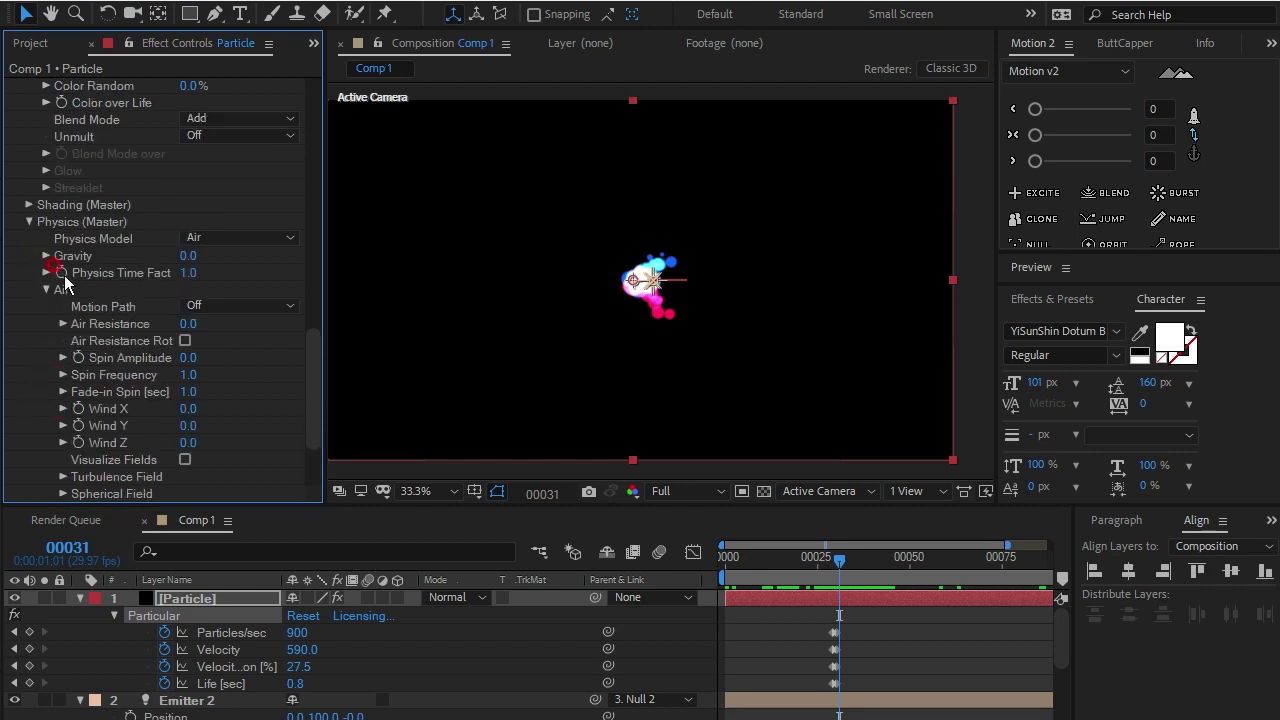
{"action": "scroll", "coordinate": [311, 380], "scroll_direction": "down", "scroll_amount": 5}
{"action": "left_click", "coordinate": [87, 393]}
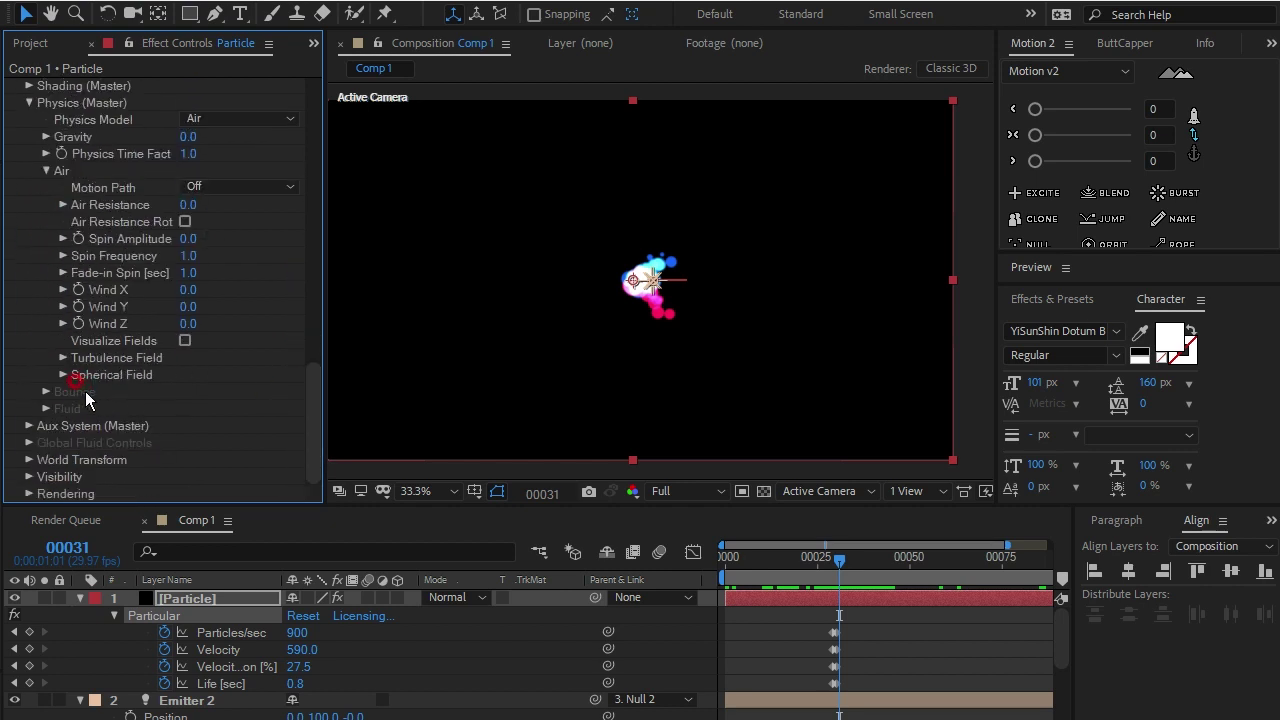
{"action": "left_click", "coordinate": [63, 374]}
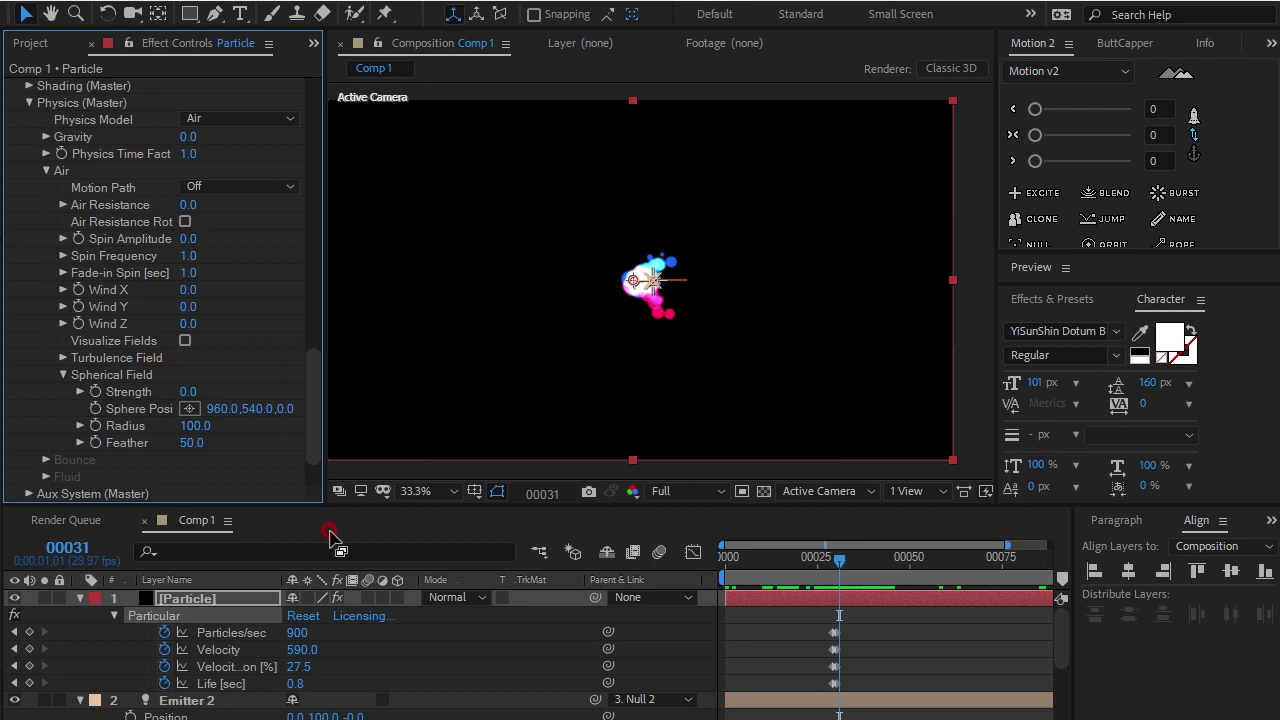
{"action": "left_click", "coordinate": [192, 426]}
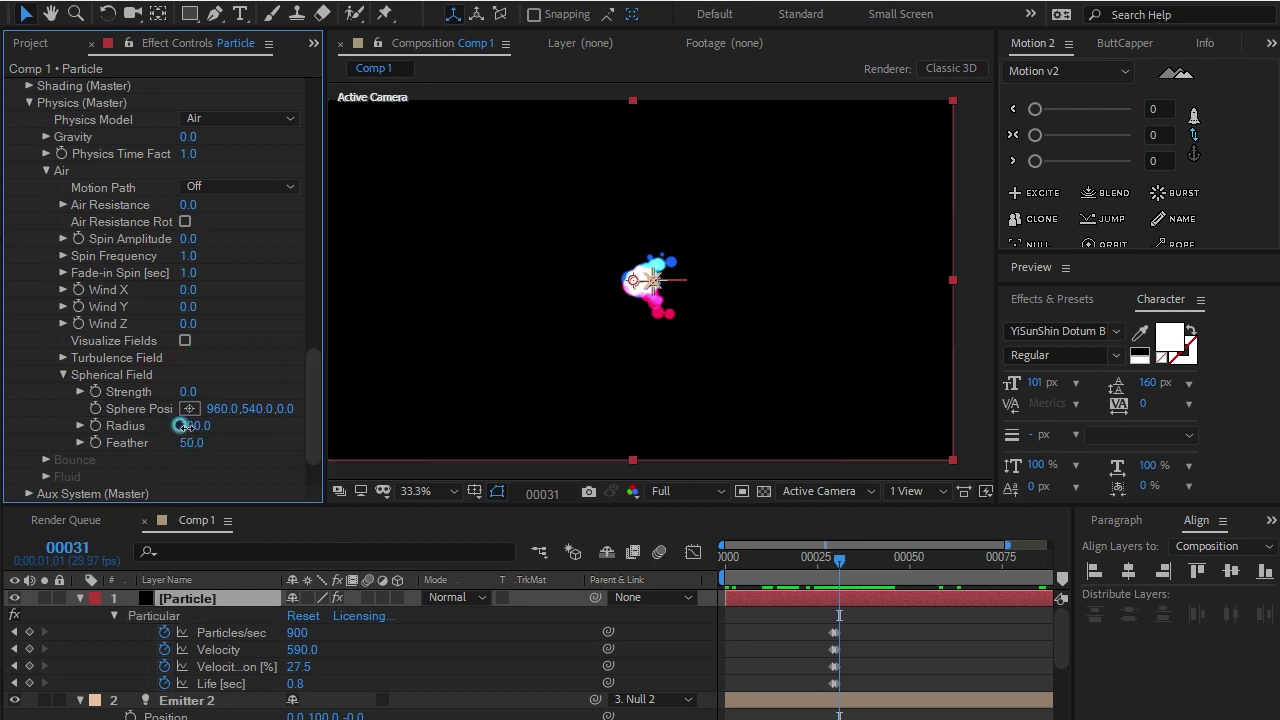
{"action": "type", "text": "2200"}
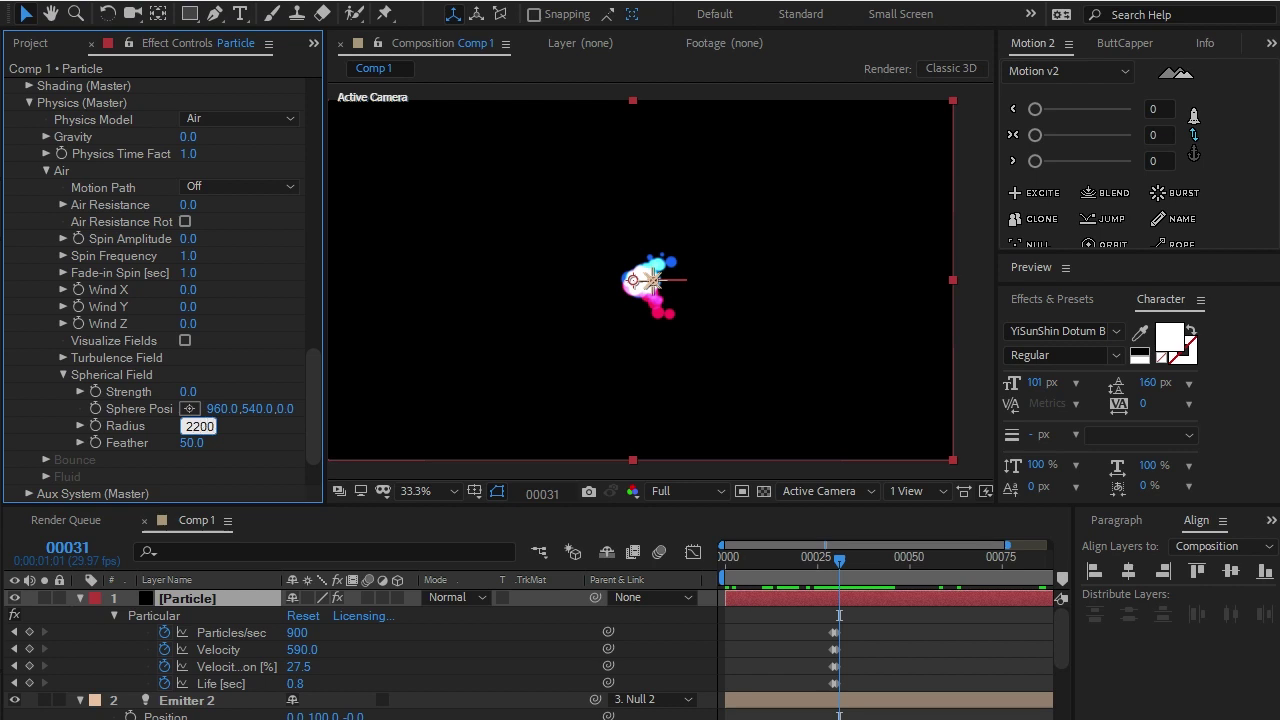
{"action": "left_click", "coordinate": [208, 483]}
Step: Try Spherical Field Strength values of 100 and -64, then edit Strength directly
{"action": "left_click", "coordinate": [183, 391]}
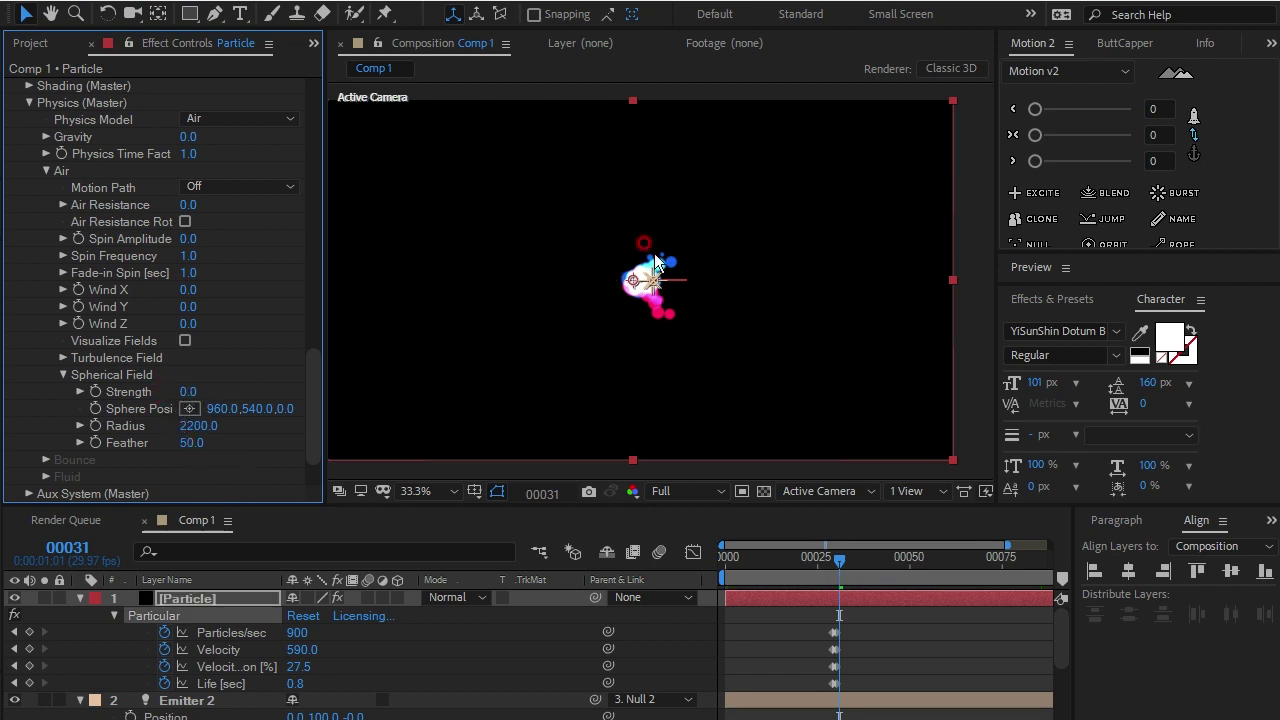
{"action": "left_click", "coordinate": [170, 396]}
{"action": "left_click_drag", "start_coordinate": [189, 397], "coordinate": [325, 381]}
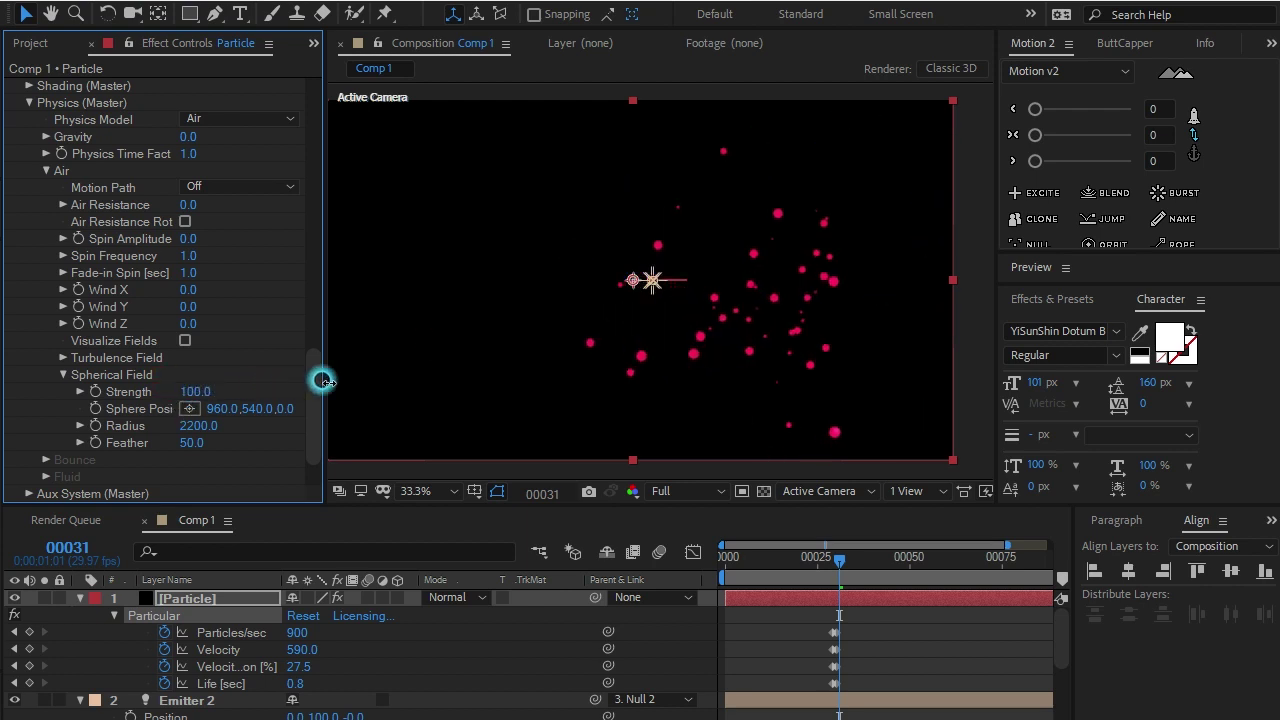
{"action": "mouse_move", "coordinate": [325, 381]}
{"action": "left_mouse_down"}
{"action": "mouse_move", "coordinate": [172, 401]}
{"action": "mouse_move", "coordinate": [292, 387]}
{"action": "mouse_move", "coordinate": [185, 397]}
{"action": "left_mouse_up"}
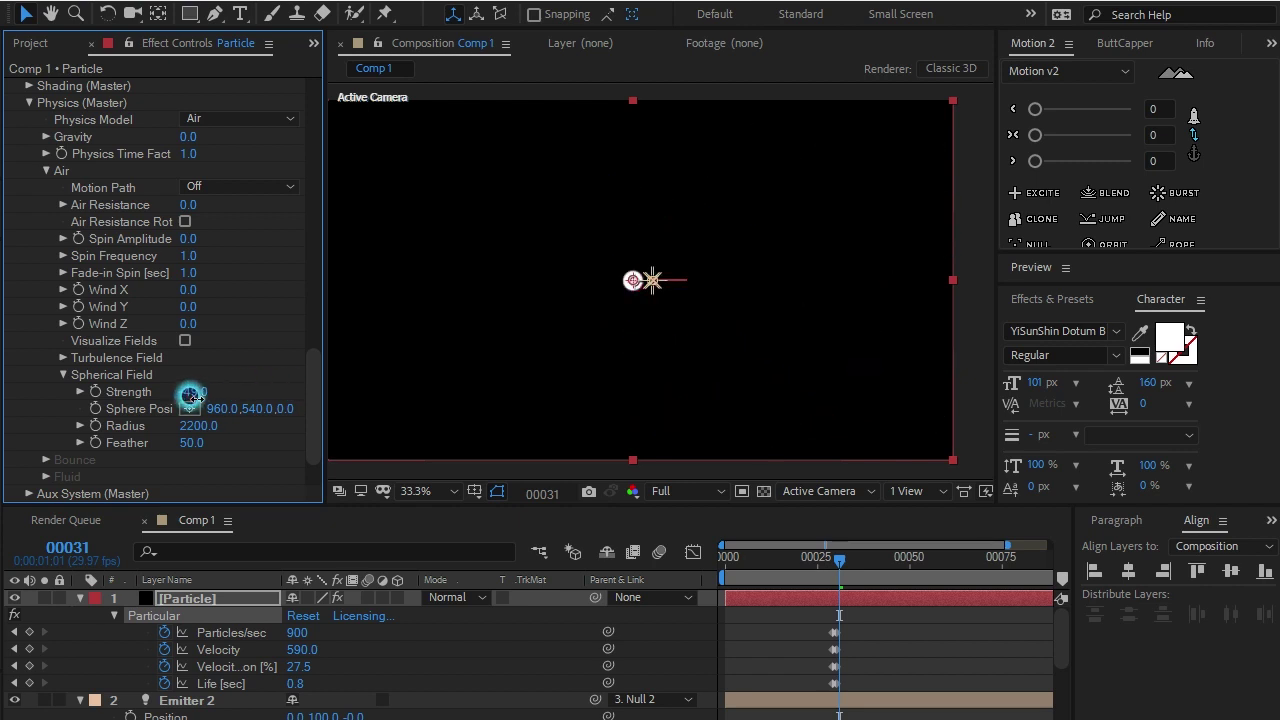
{"action": "left_click", "coordinate": [185, 395]}
Step: Keyframe the Spherical Field Strength at 0, then at 100 on frame 45
{"action": "key", "text": "Return"}
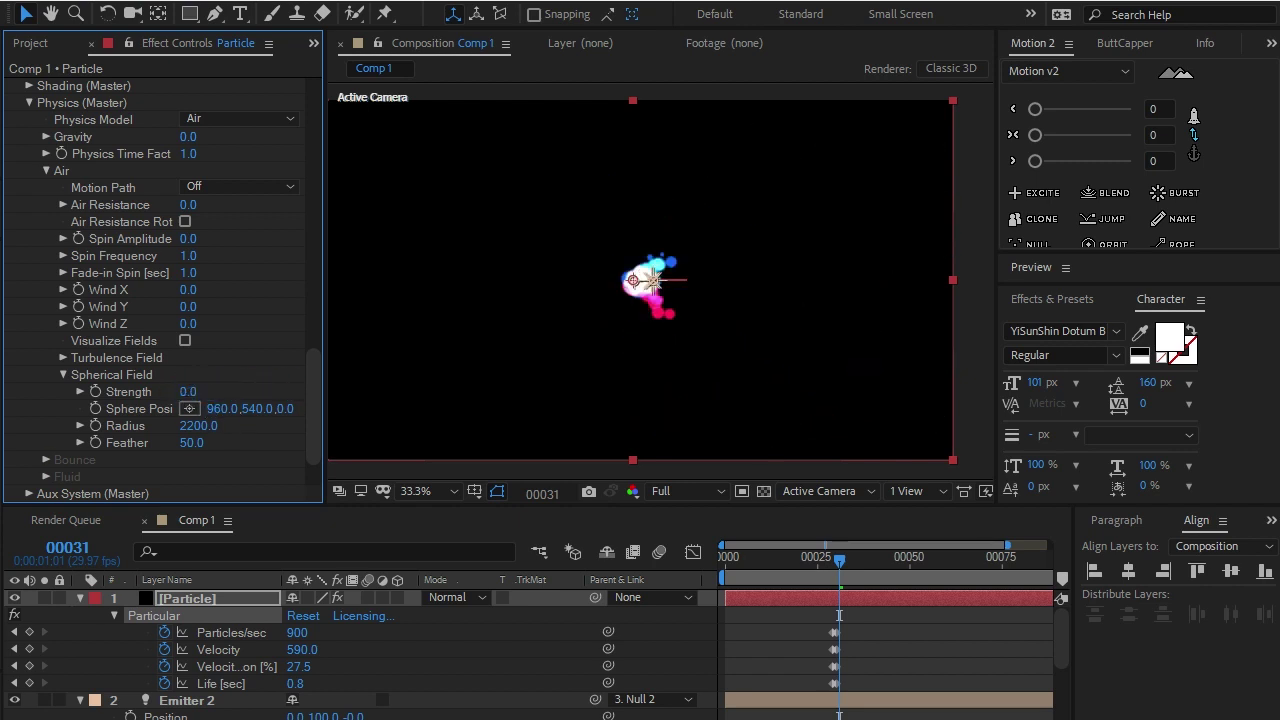
{"action": "left_click", "coordinate": [95, 392]}
{"action": "left_click", "coordinate": [243, 530]}
{"action": "left_click", "coordinate": [862, 652]}
{"action": "left_click", "coordinate": [82, 548]}
{"action": "type", "text": "45"}
{"action": "key", "text": "Return"}
{"action": "left_click", "coordinate": [347, 540]}
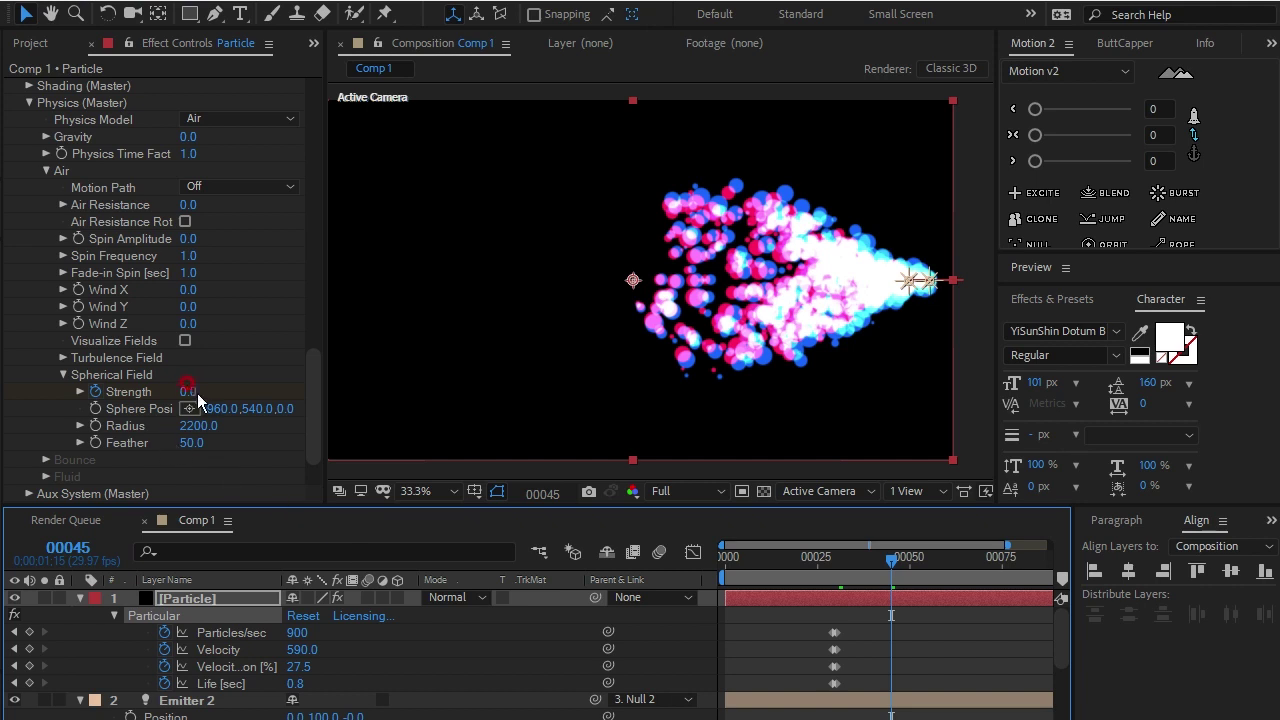
{"action": "type", "text": "100"}
{"action": "key", "text": "Return"}
Step: Preview the particle animation from the first frame, stopping at frame 22
{"action": "left_click", "coordinate": [882, 550]}
{"action": "left_click_drag", "start_coordinate": [893, 562], "coordinate": [700, 578]}
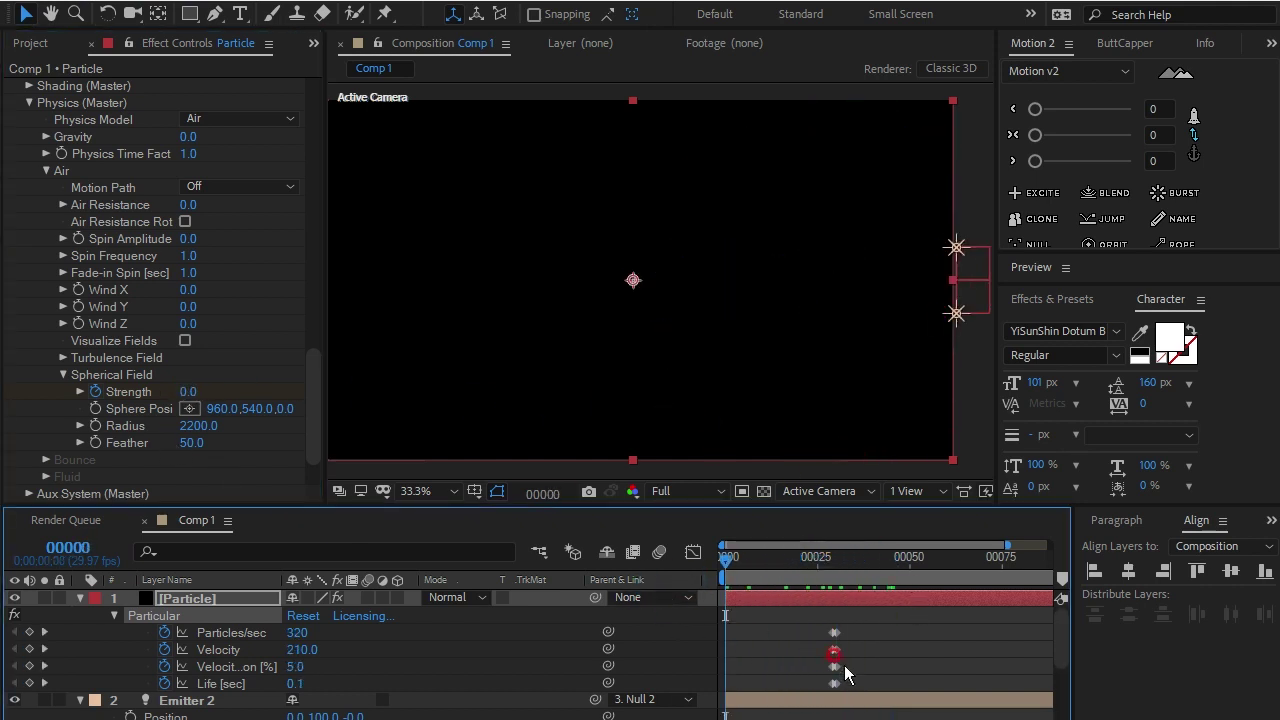
{"action": "key", "text": "space"}
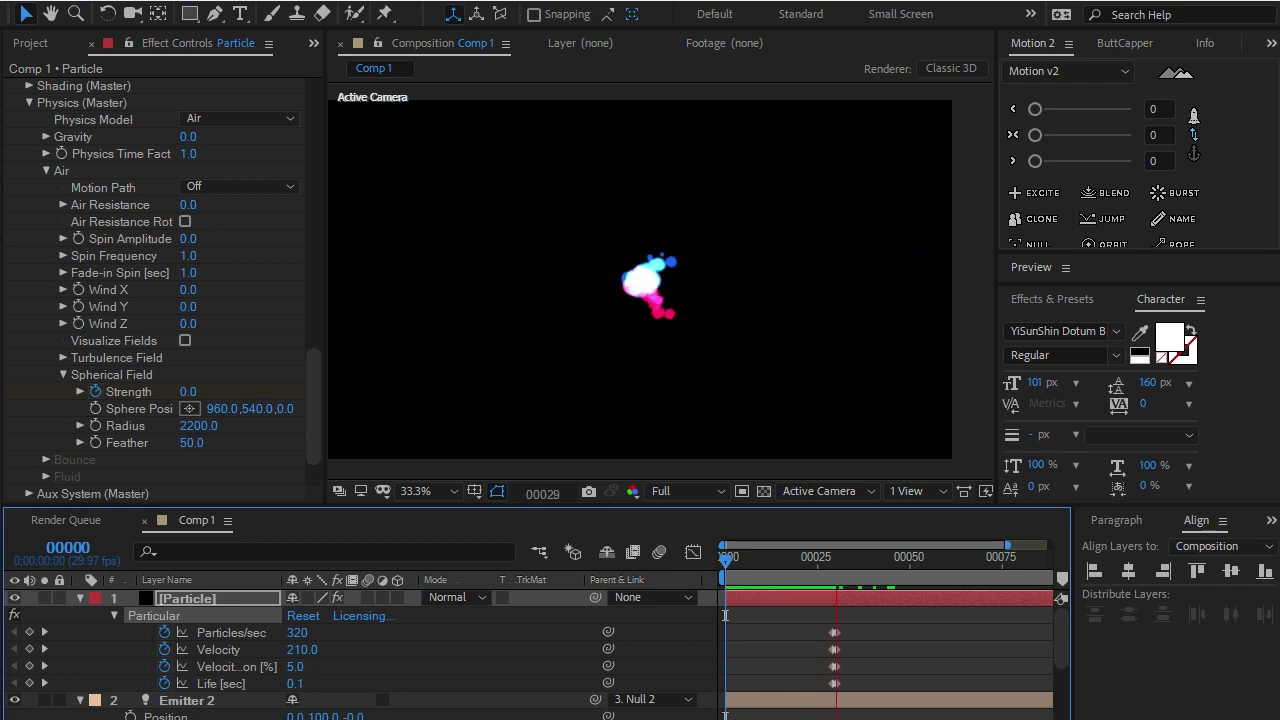
{"action": "left_click", "coordinate": [1192, 676]}
{"action": "left_click", "coordinate": [808, 559]}
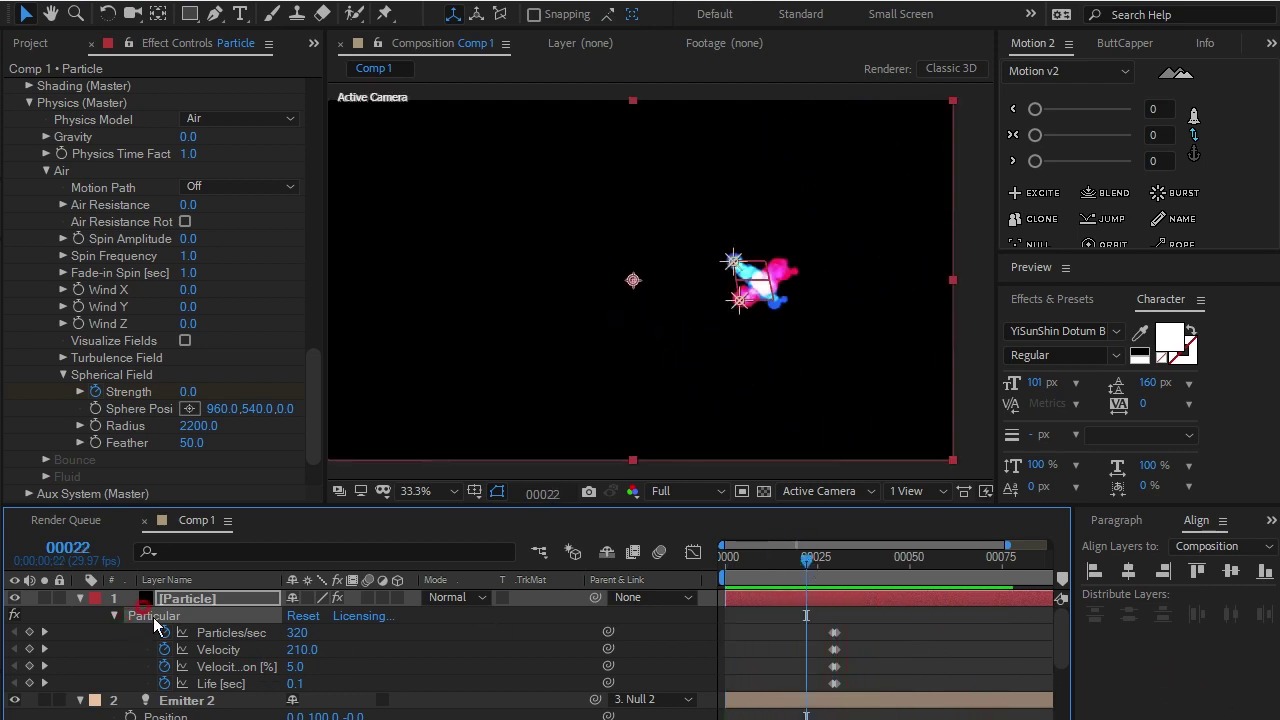
Step: Show the Particle layer's animated properties with U and select the Strength keyframe at frame 37
{"action": "left_click", "coordinate": [180, 597]}
{"action": "key", "text": "u"}
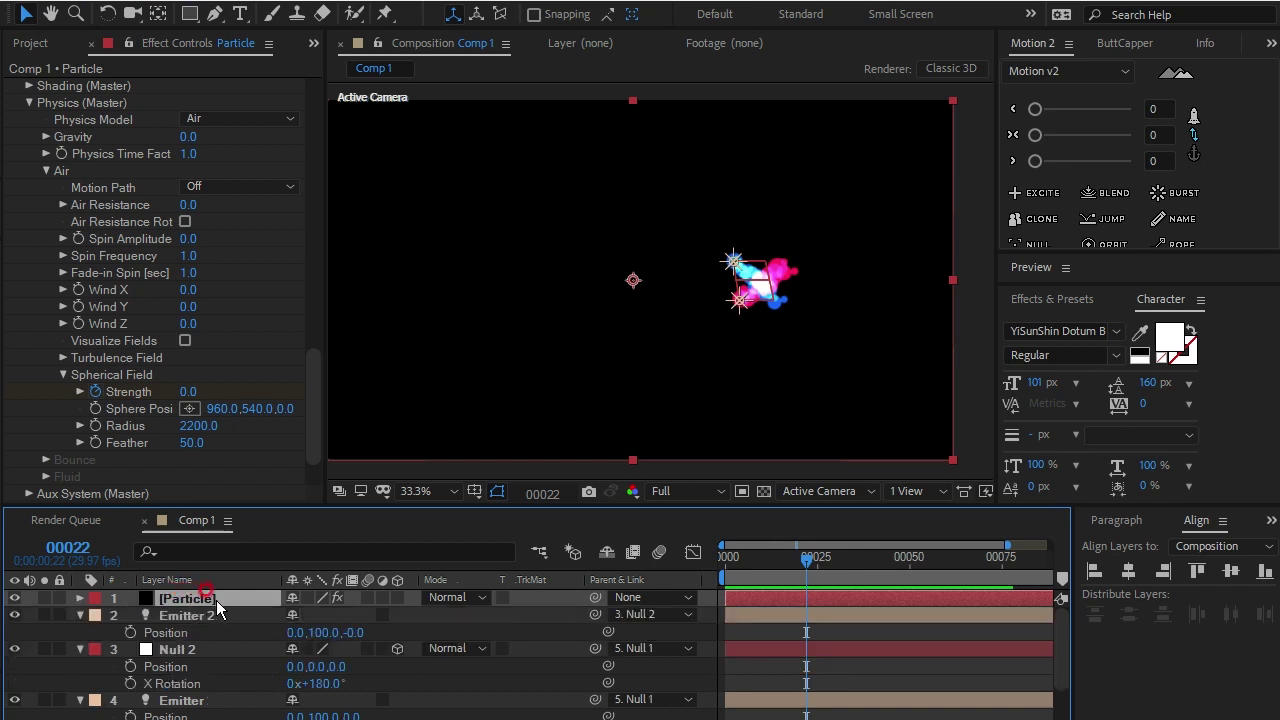
{"action": "key", "text": "u"}
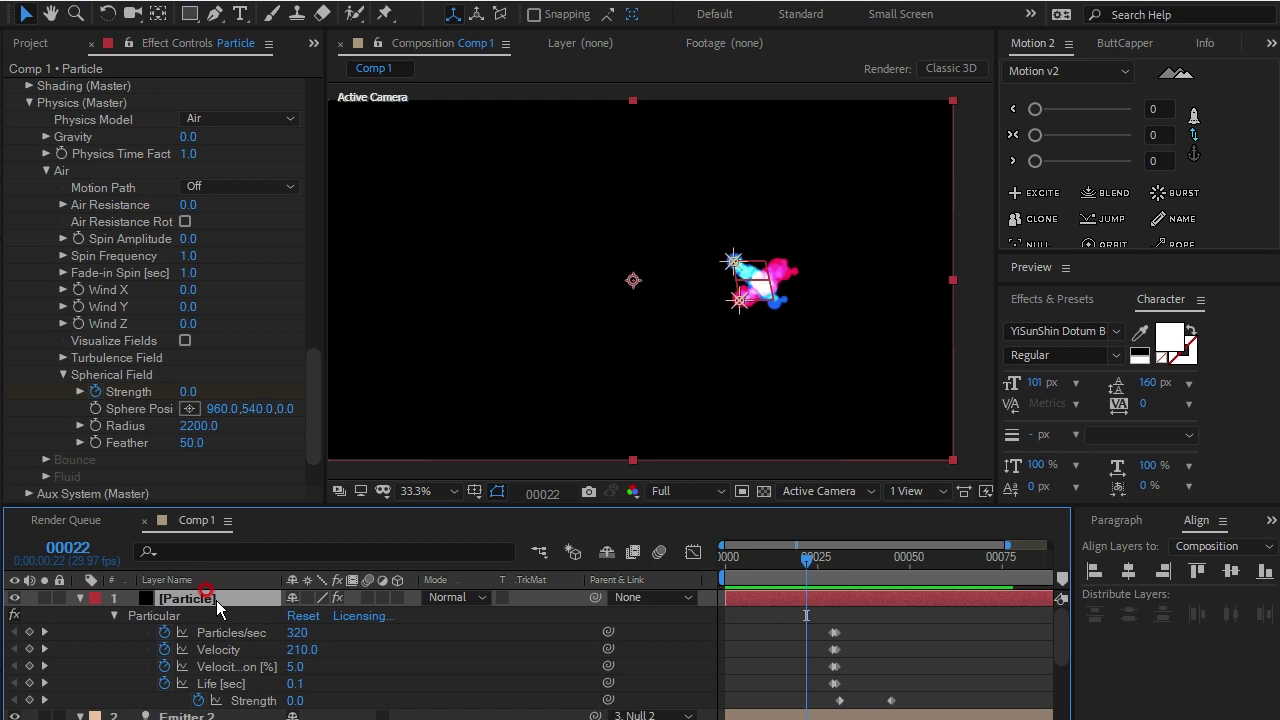
{"action": "key", "text": "u"}
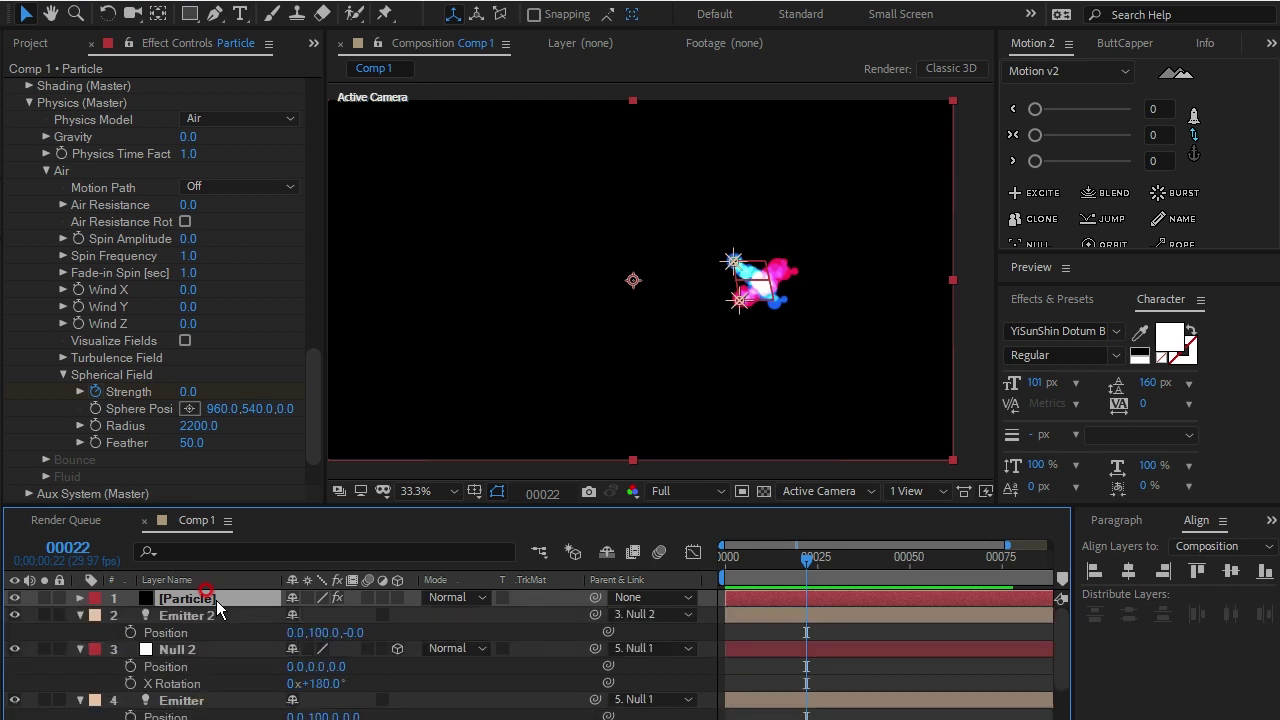
{"action": "key", "text": "u"}
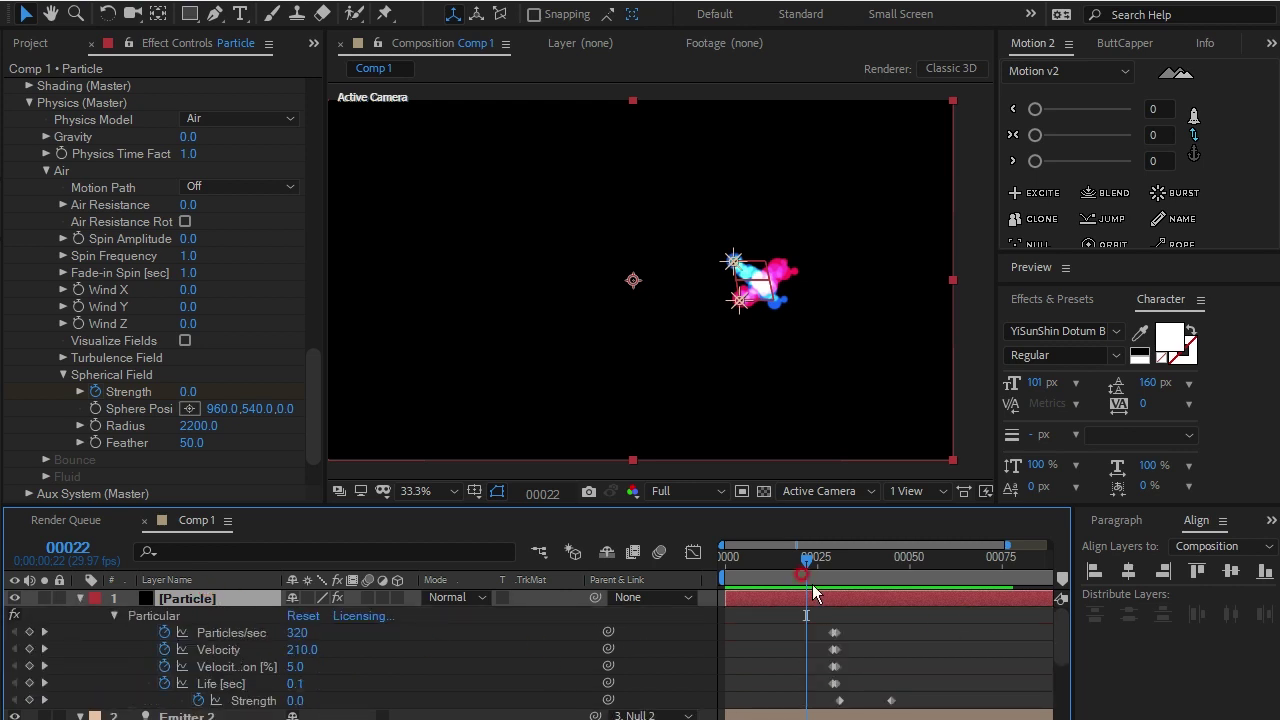
{"action": "left_click", "coordinate": [888, 700]}
{"action": "left_click", "coordinate": [846, 606]}
{"action": "mouse_move", "coordinate": [826, 571]}
{"action": "left_mouse_down"}
{"action": "mouse_move", "coordinate": [820, 556]}
{"action": "mouse_move", "coordinate": [863, 572]}
{"action": "left_mouse_up"}
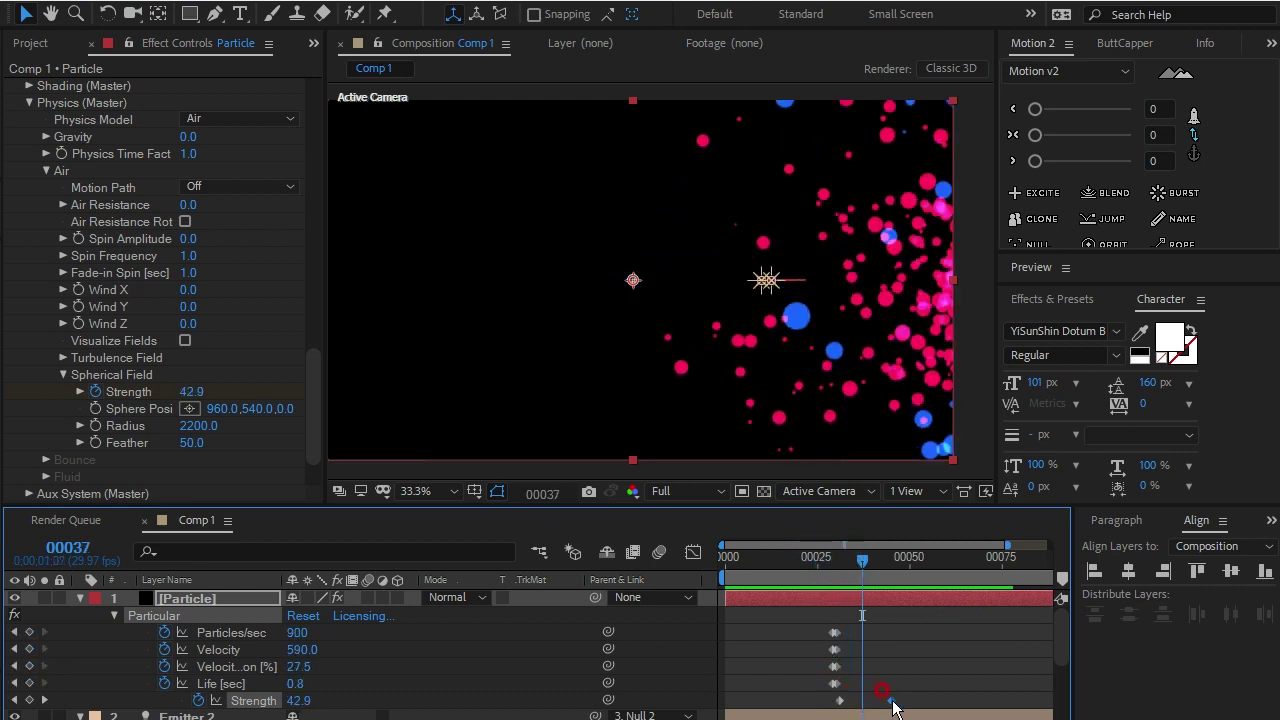
Step: Apply Easy Ease In to the Strength keyframe and make its Graph Editor speed curve spike sharply
{"action": "right_click", "coordinate": [893, 701]}
{"action": "left_click", "coordinate": [937, 686]}
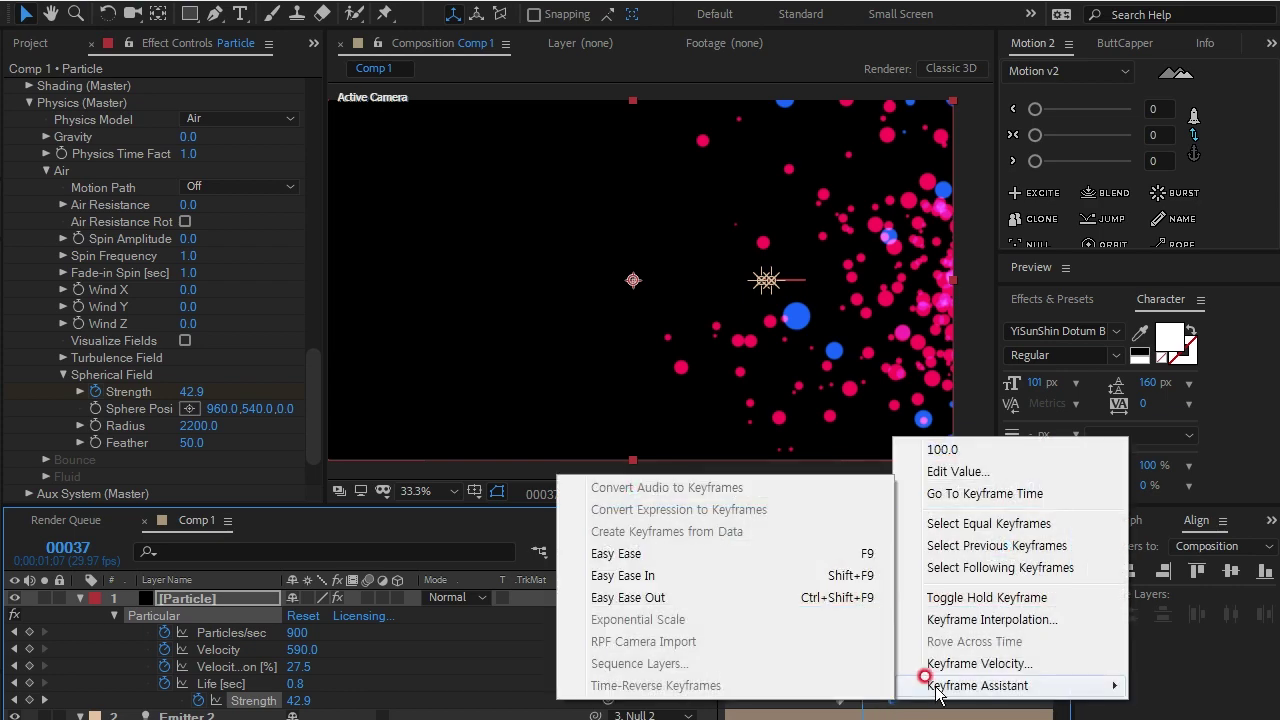
{"action": "left_click", "coordinate": [667, 577]}
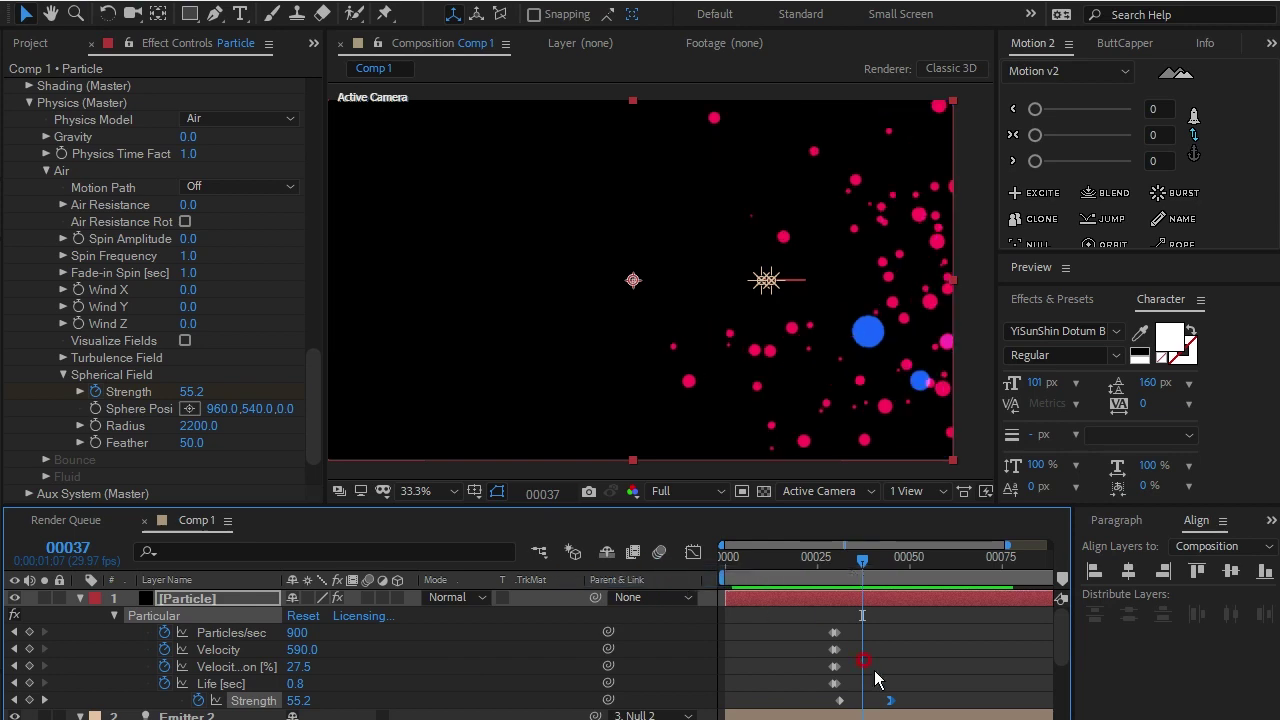
{"action": "left_click", "coordinate": [693, 553]}
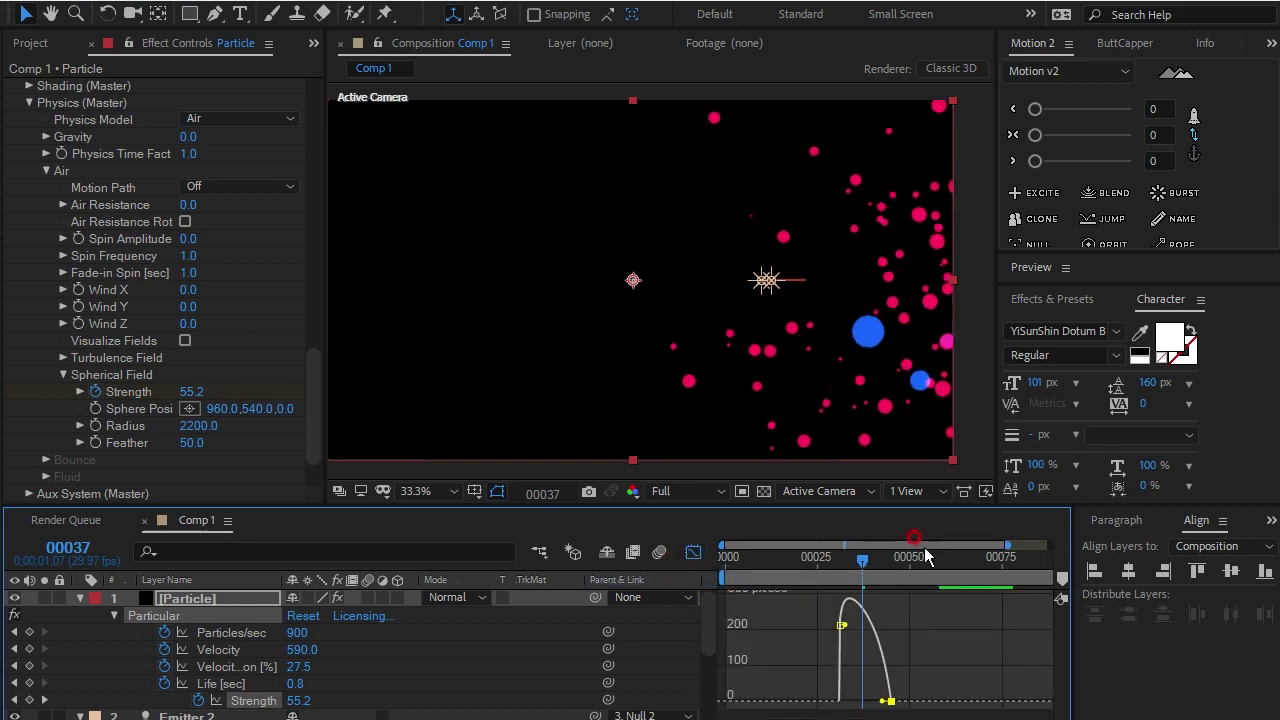
{"action": "left_click_drag", "start_coordinate": [820, 505], "coordinate": [822, 338]}
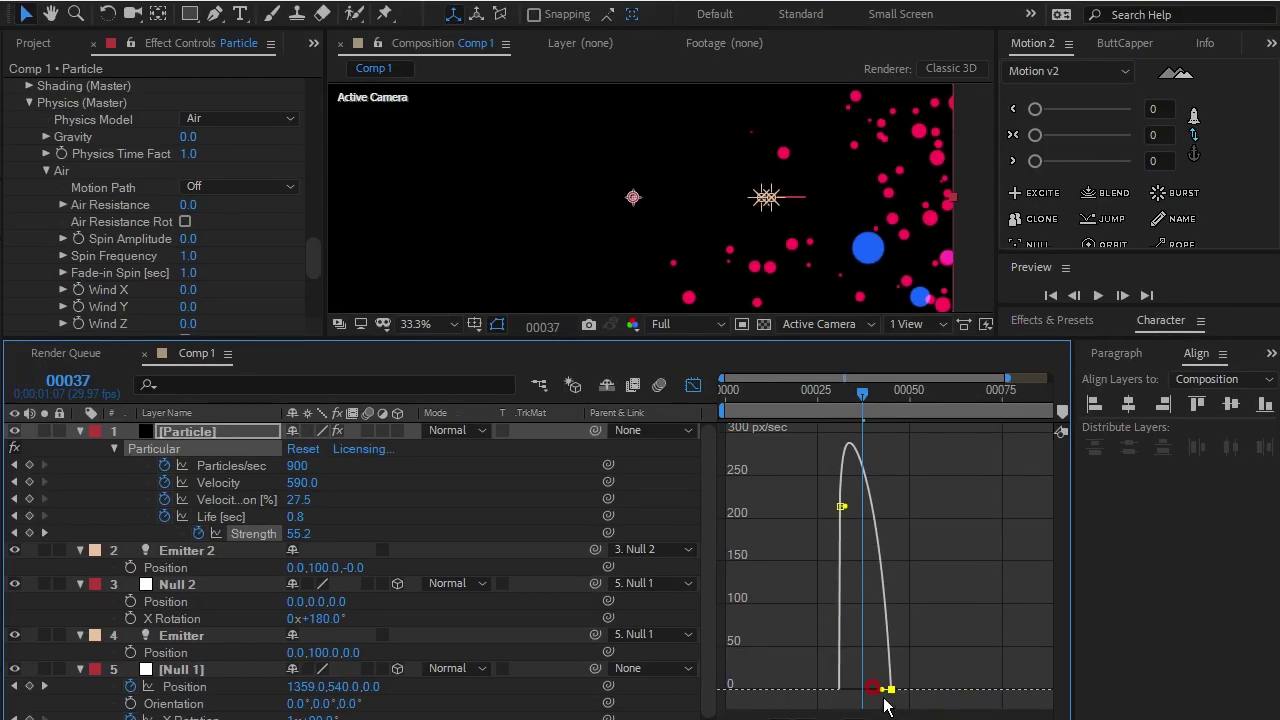
{"action": "left_click_drag", "start_coordinate": [880, 692], "coordinate": [862, 694]}
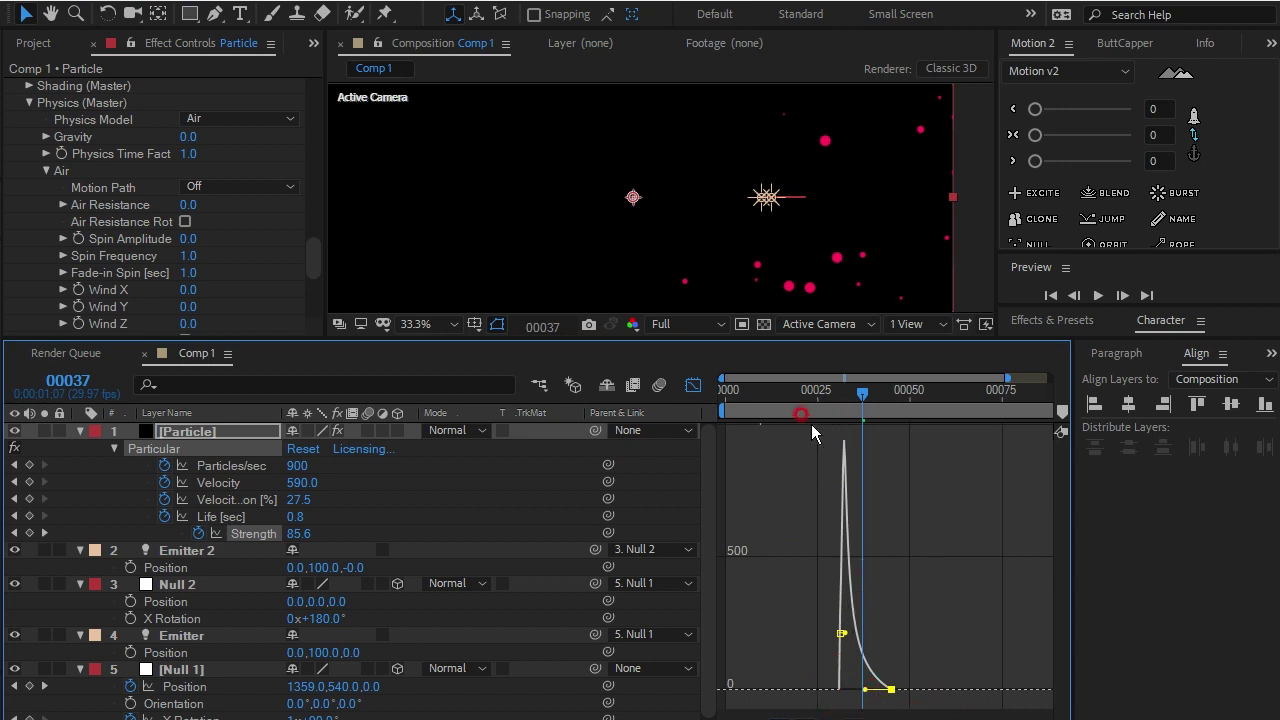
Step: Preview the particle burst from the start, inspecting frames 33 and 28
{"action": "left_click", "coordinate": [691, 387]}
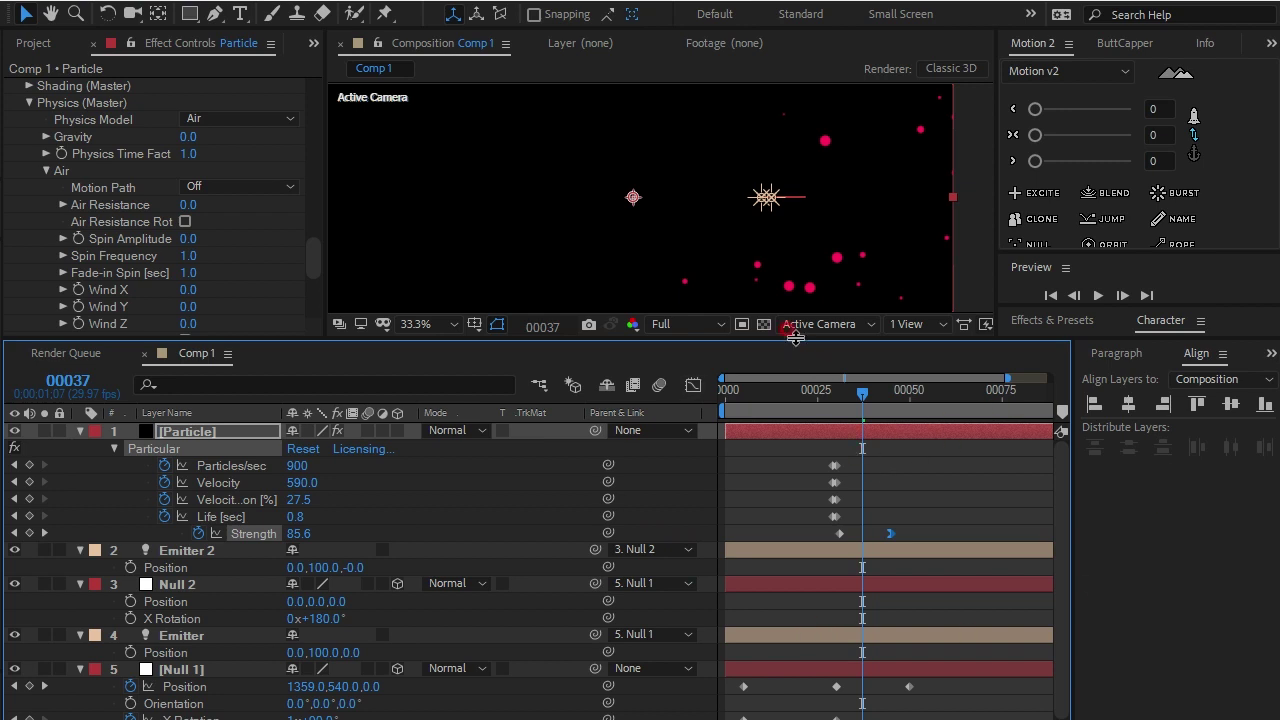
{"action": "left_click_drag", "start_coordinate": [795, 338], "coordinate": [795, 482]}
{"action": "key", "text": "Home"}
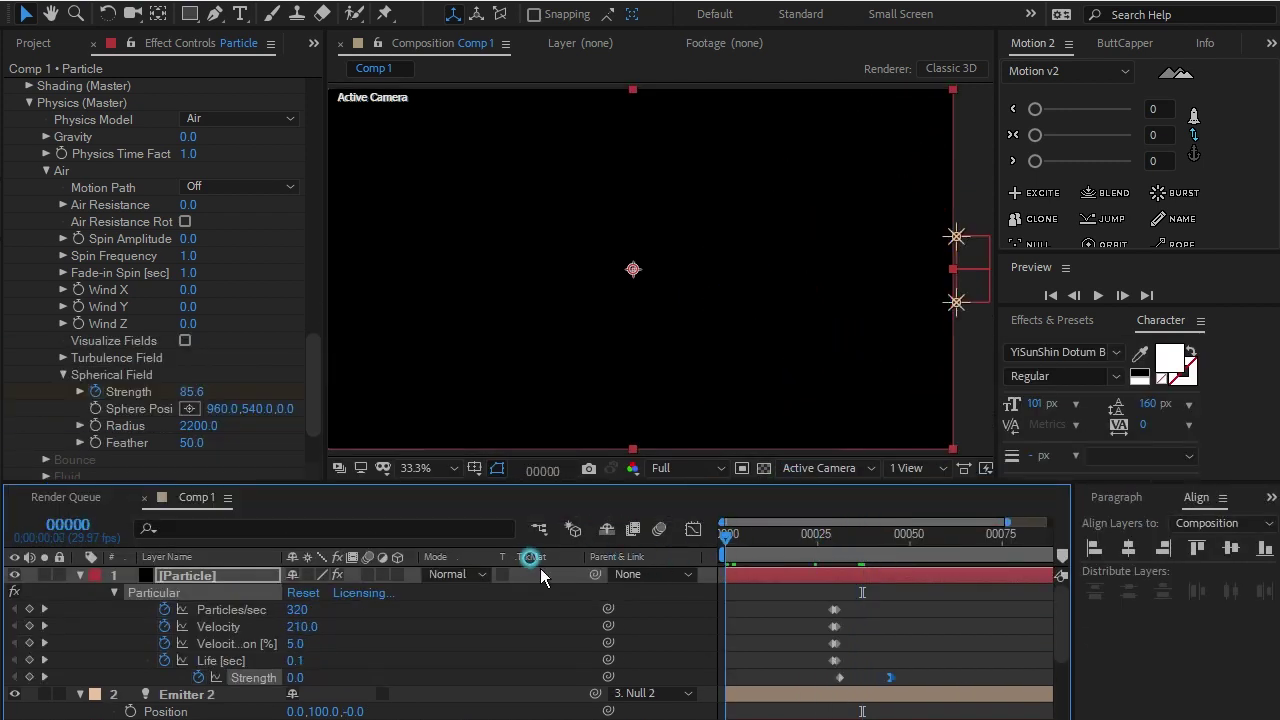
{"action": "key", "text": "space"}
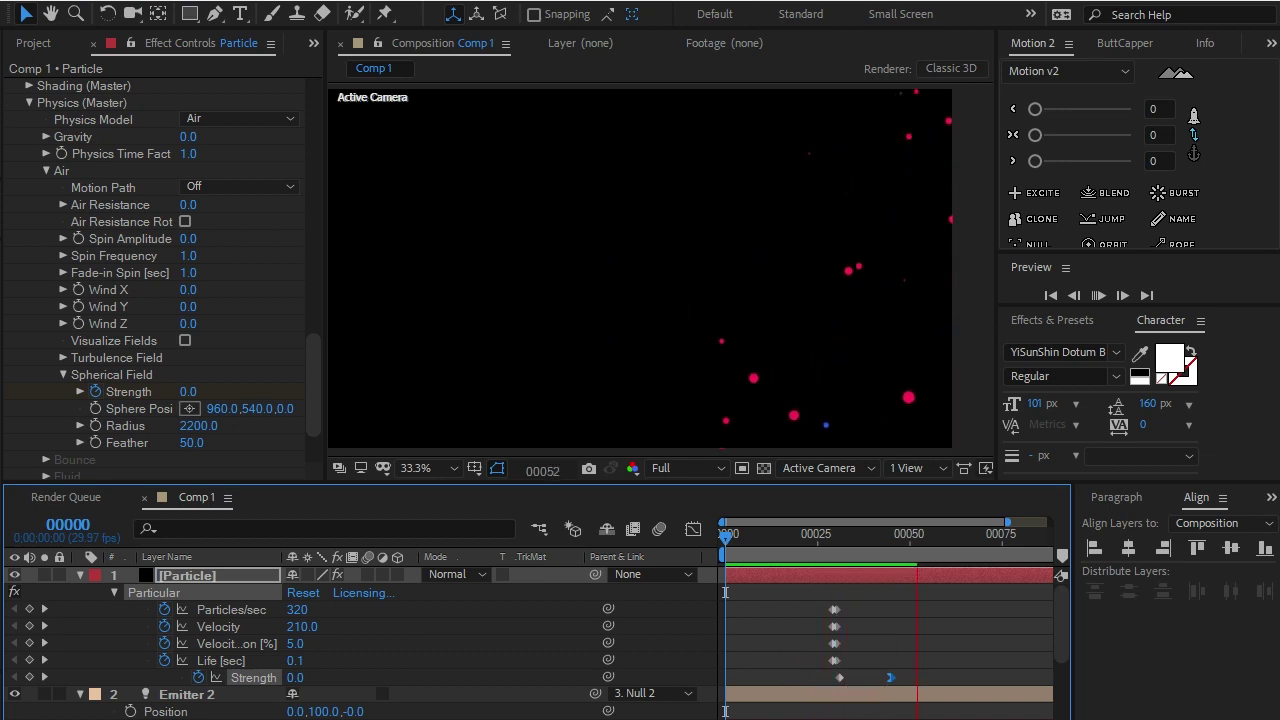
{"action": "left_click", "coordinate": [842, 555]}
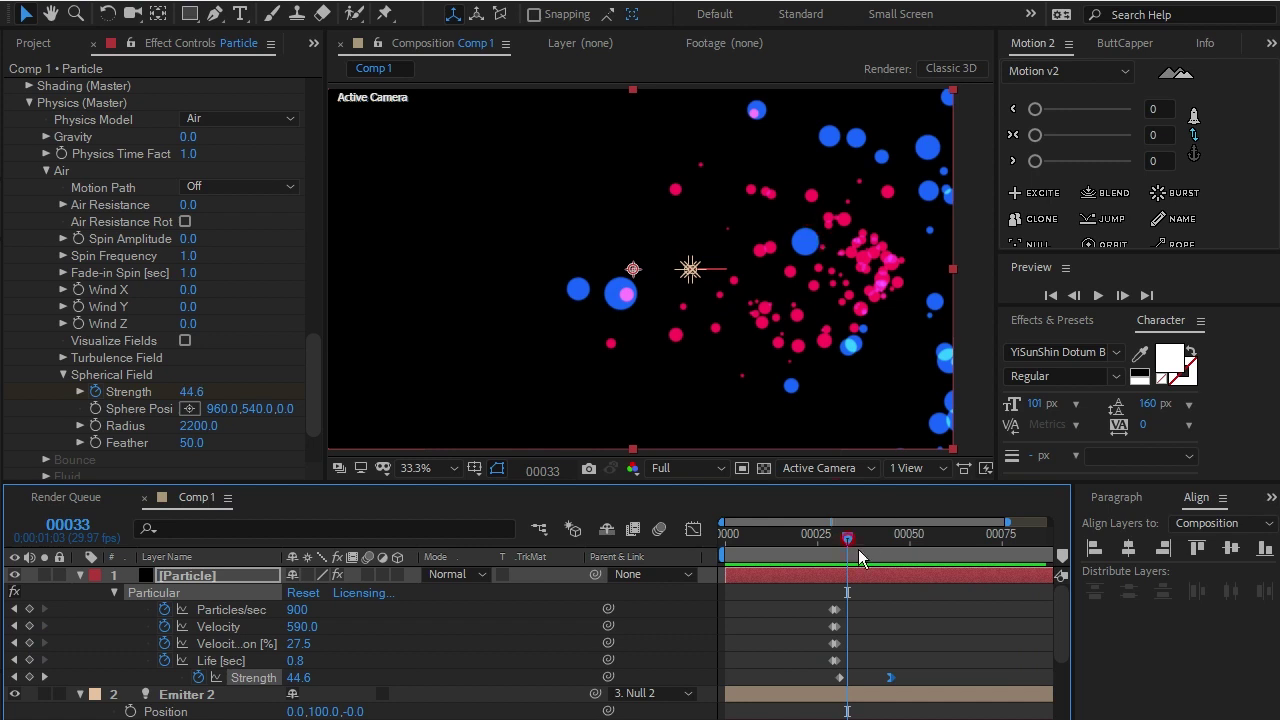
{"action": "left_click_drag", "start_coordinate": [847, 543], "coordinate": [828, 545]}
{"action": "left_click", "coordinate": [906, 670]}
{"action": "left_click", "coordinate": [736, 643]}
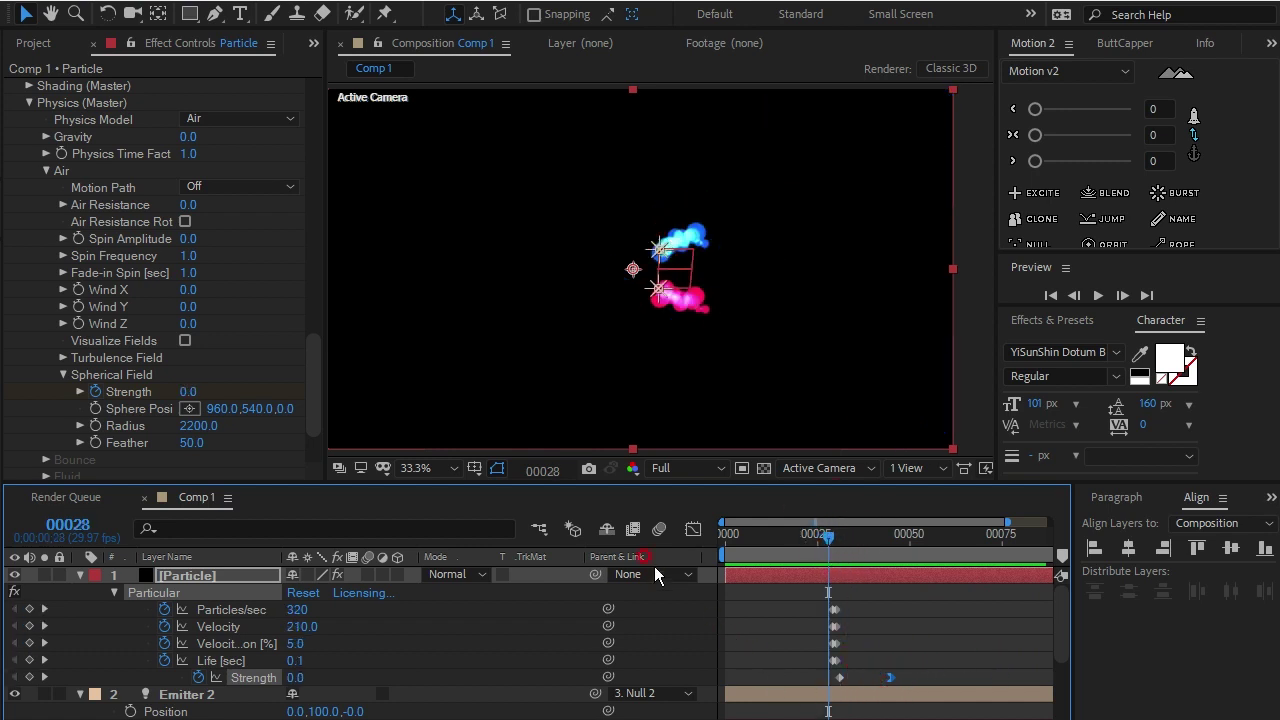
{"action": "left_click", "coordinate": [763, 636]}
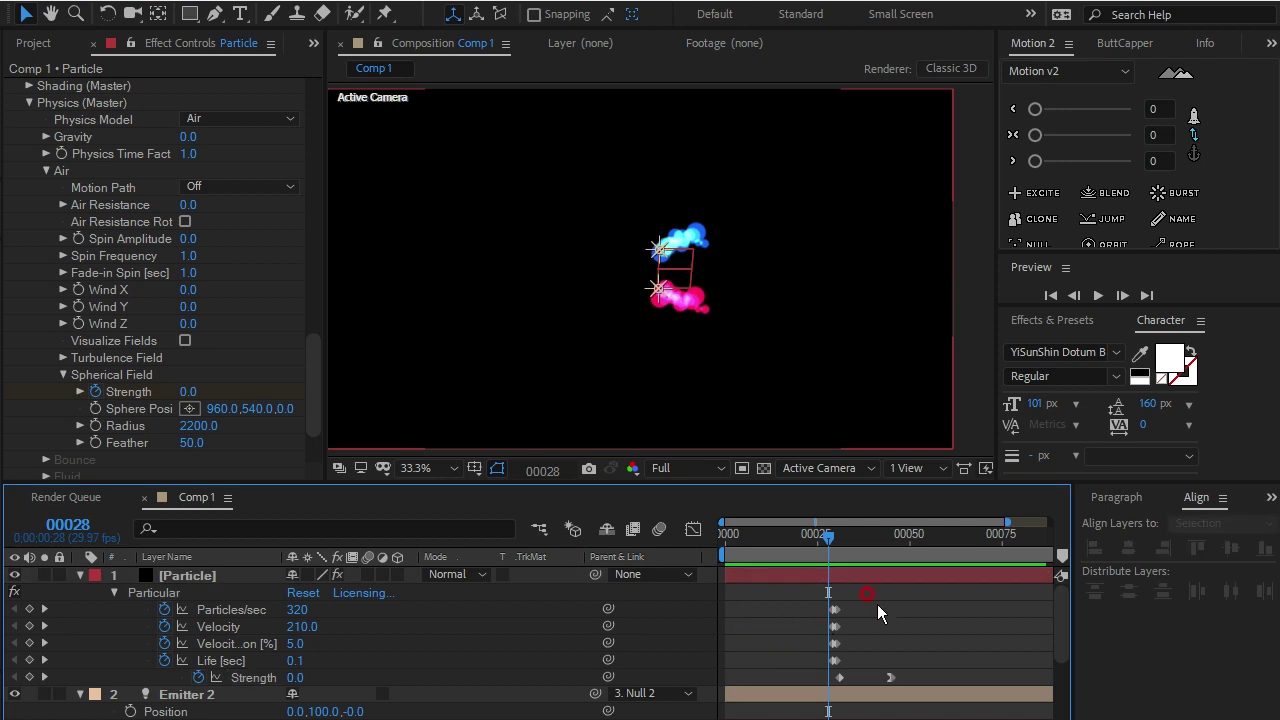
{"action": "key", "text": "ctrl+y"}
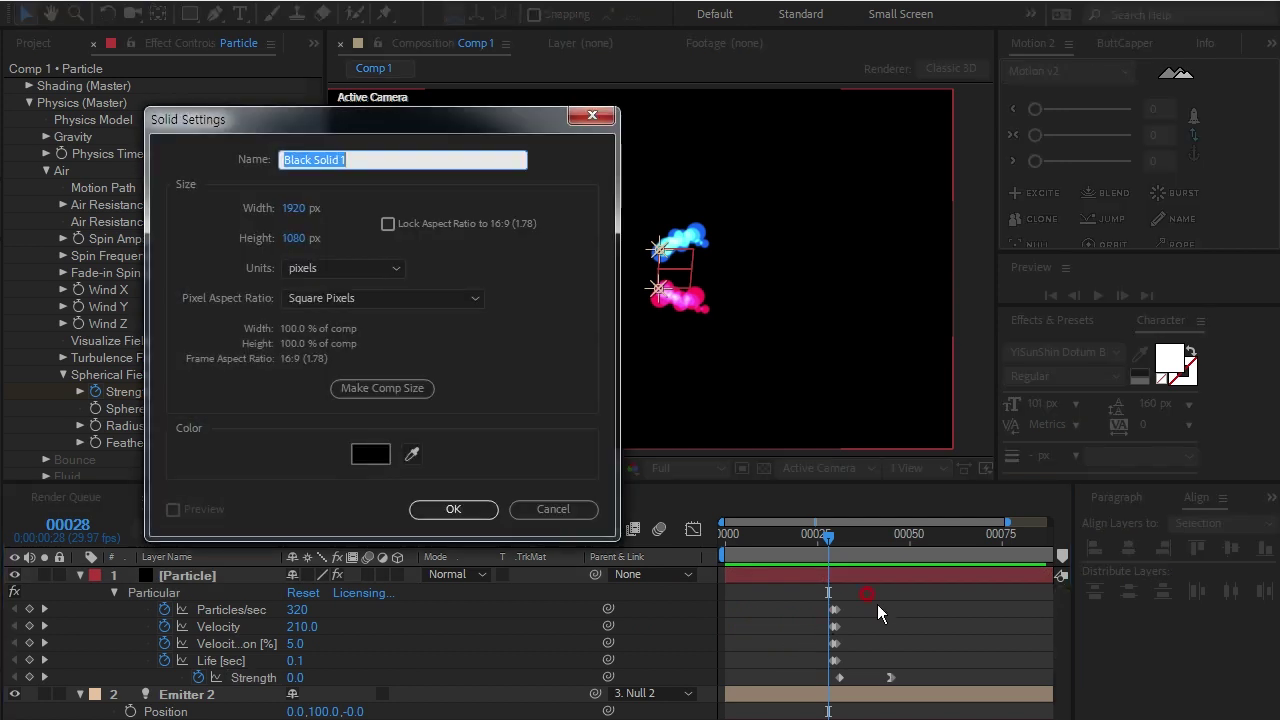
Step: Create a black solid named Optical and apply Video Copilot's Optical Flares to it
{"action": "type", "text": "Optical"}
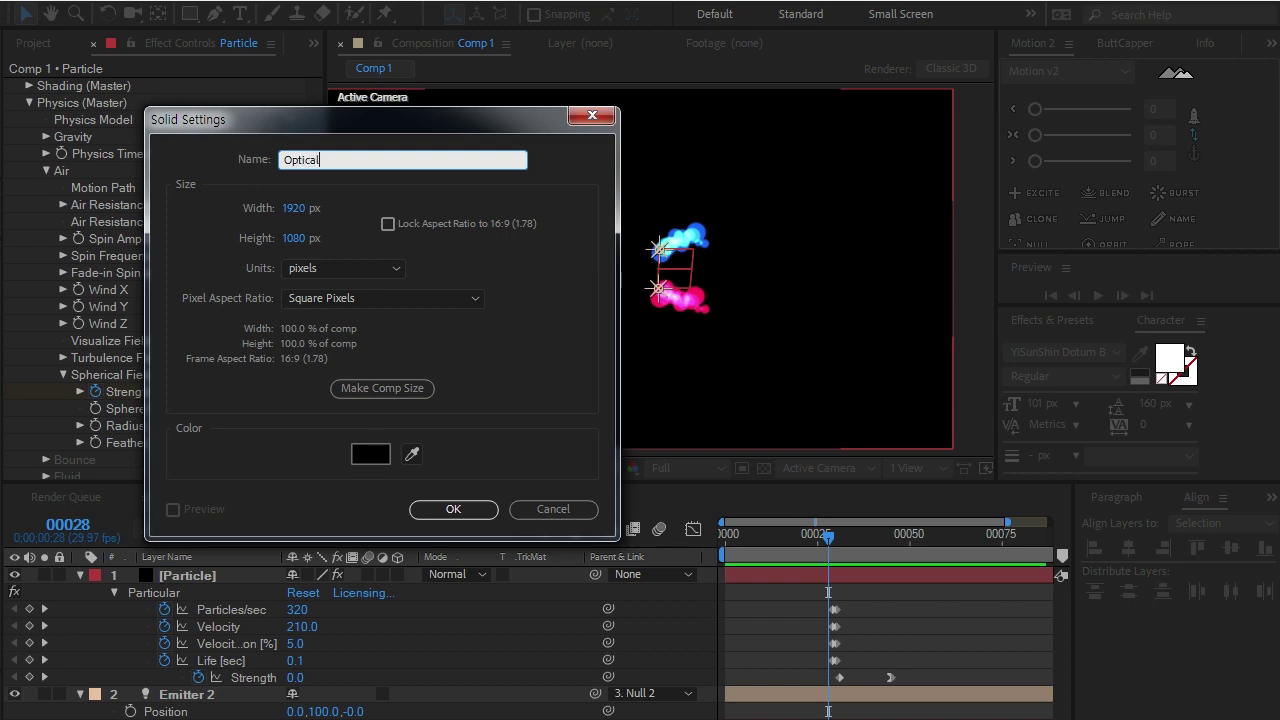
{"action": "key", "text": "Return"}
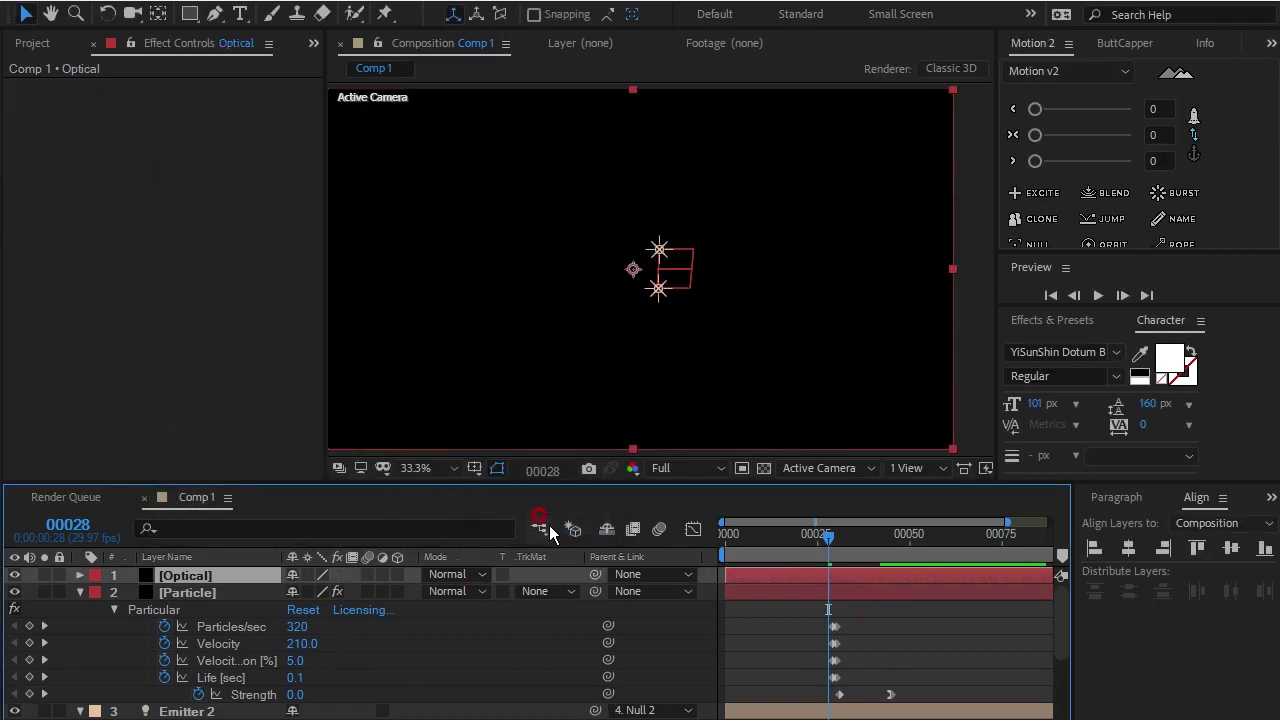
{"action": "left_click", "coordinate": [213, 2]}
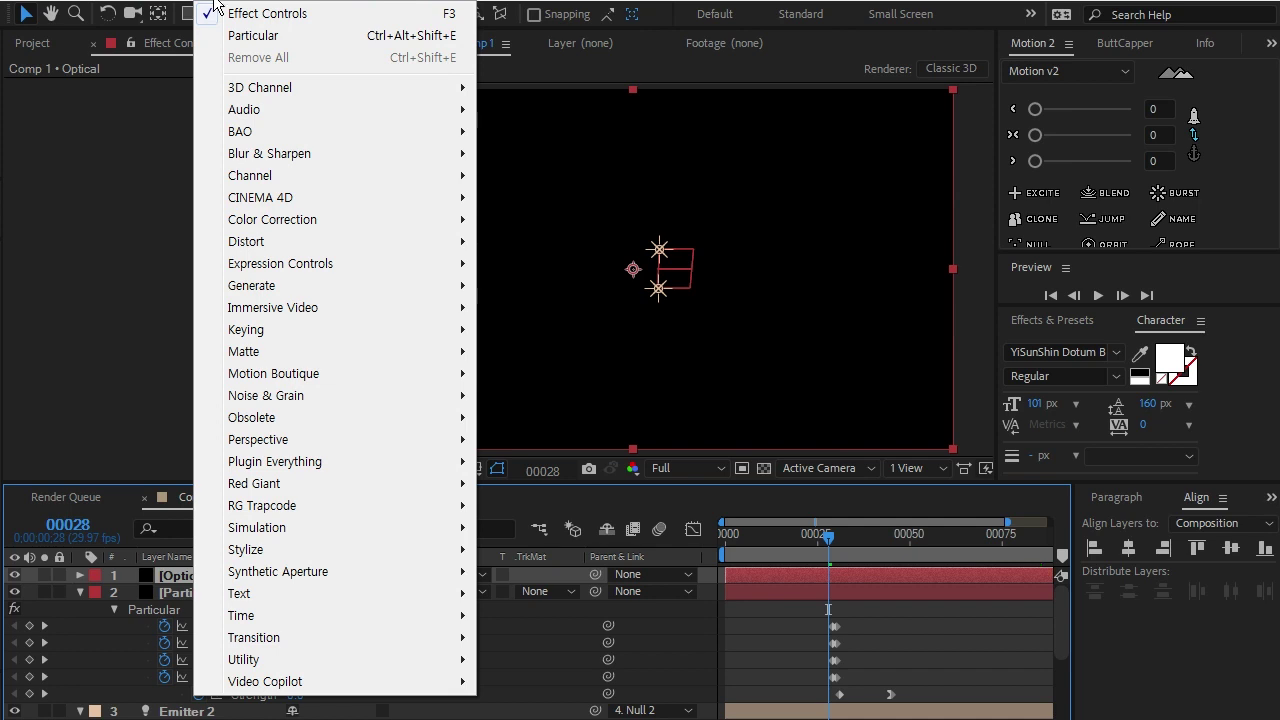
{"action": "left_click", "coordinate": [285, 680]}
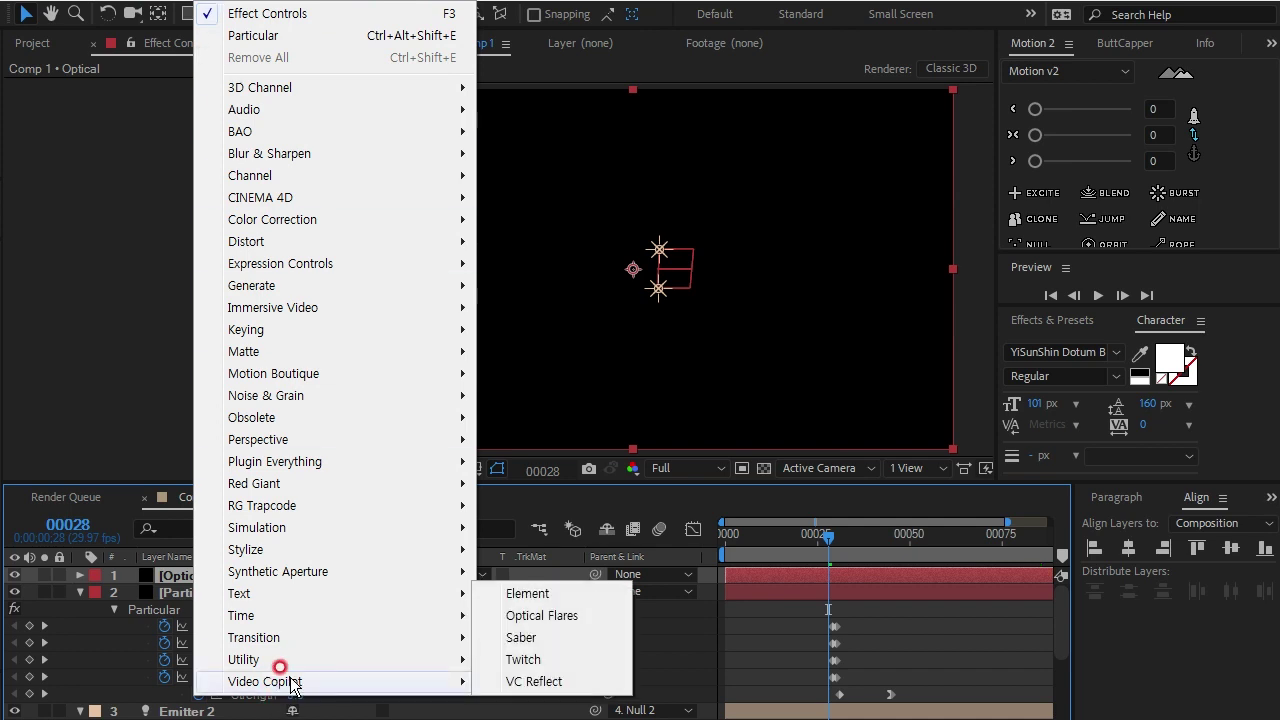
{"action": "left_click", "coordinate": [565, 615]}
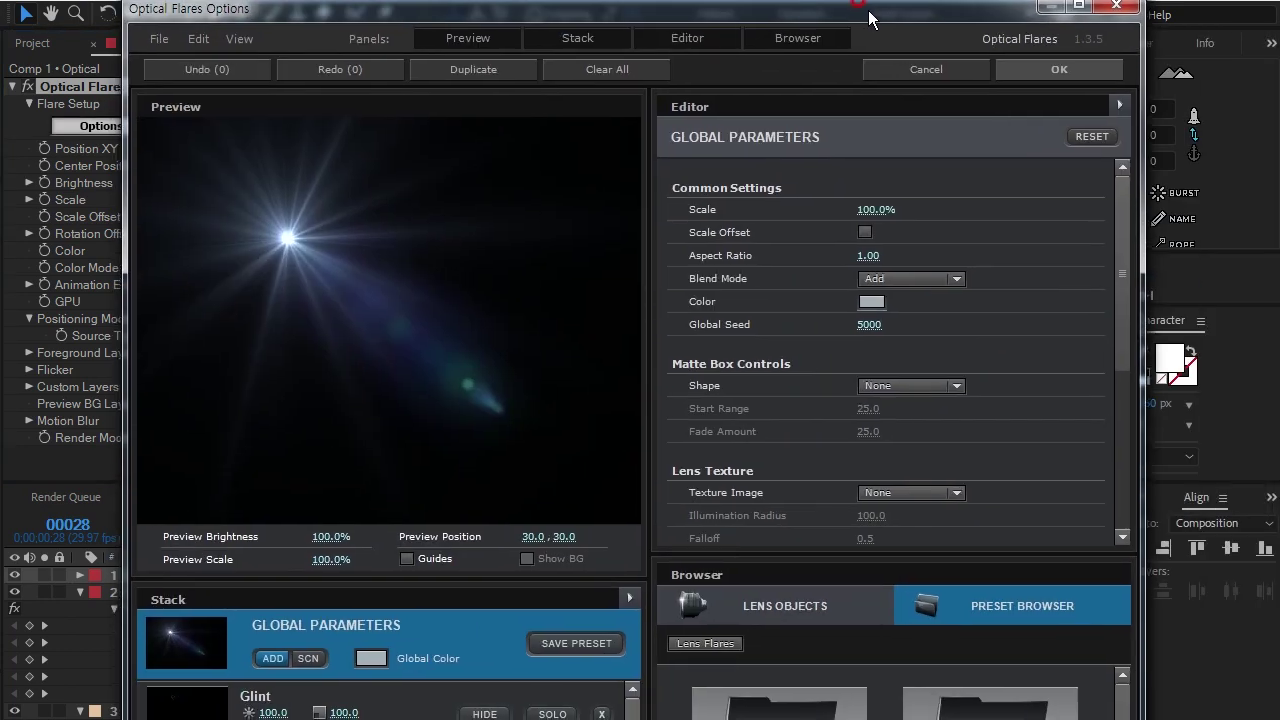
Step: Load the Future Light preset from Natural Flares in Optical Flares Options and apply it
{"action": "left_click", "coordinate": [775, 265]}
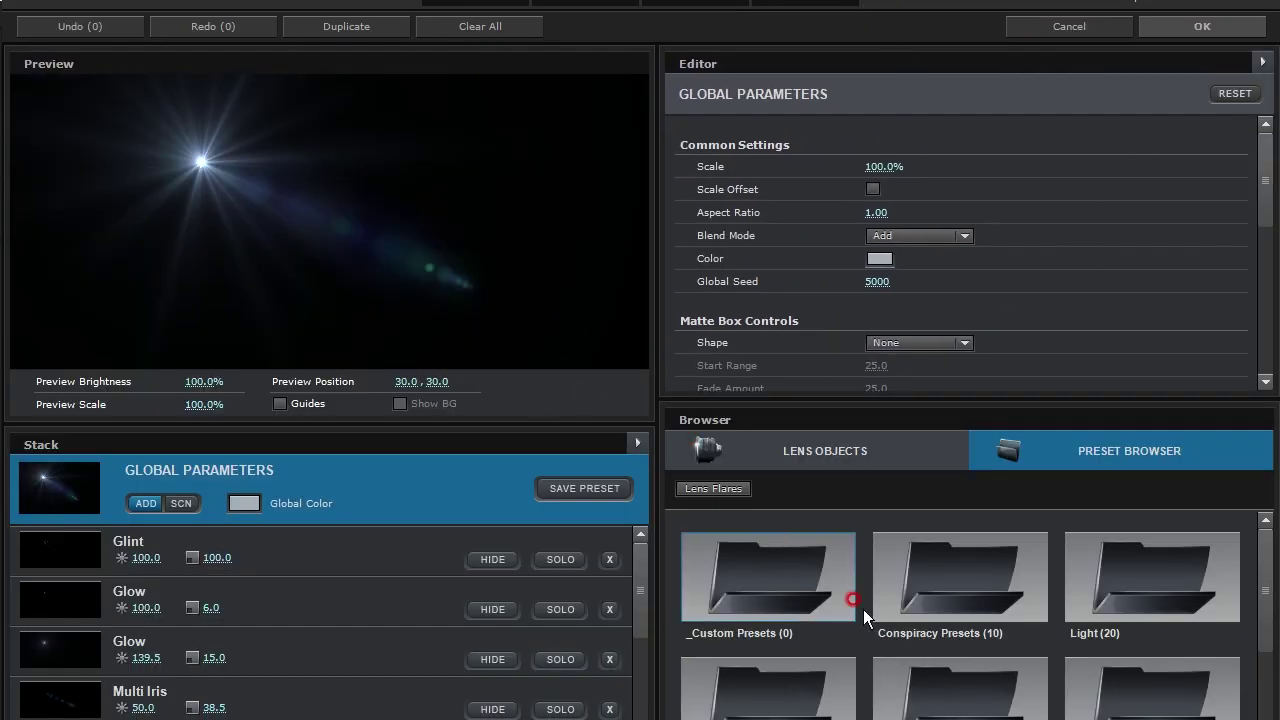
{"action": "left_click", "coordinate": [1260, 628]}
{"action": "left_click", "coordinate": [1006, 640]}
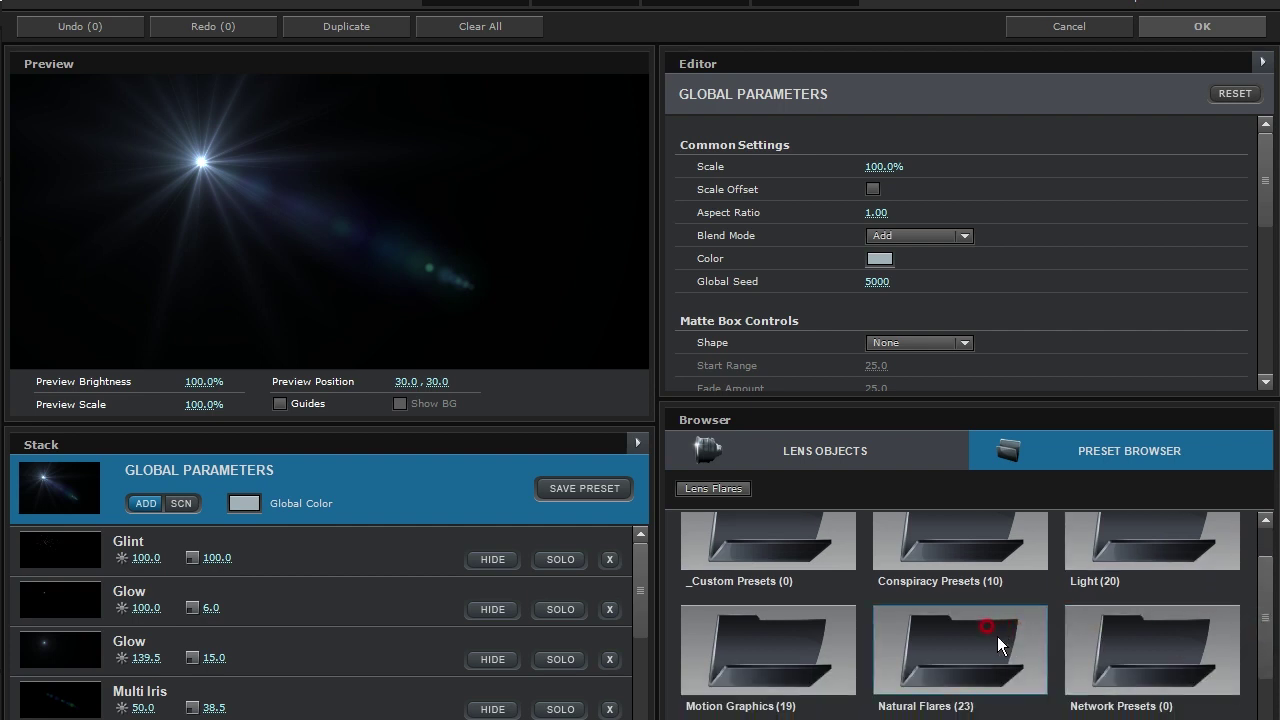
{"action": "left_click", "coordinate": [951, 634]}
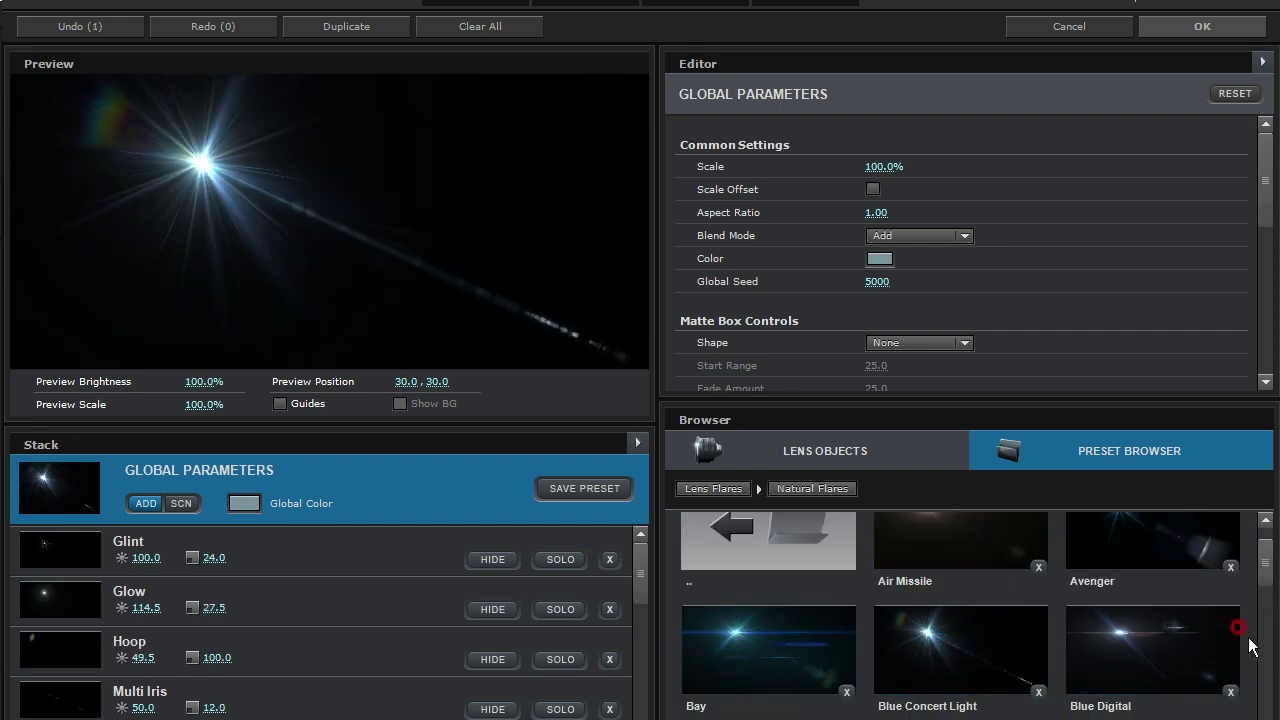
{"action": "left_click", "coordinate": [1263, 604]}
{"action": "left_click_drag", "start_coordinate": [1263, 604], "coordinate": [1269, 632]}
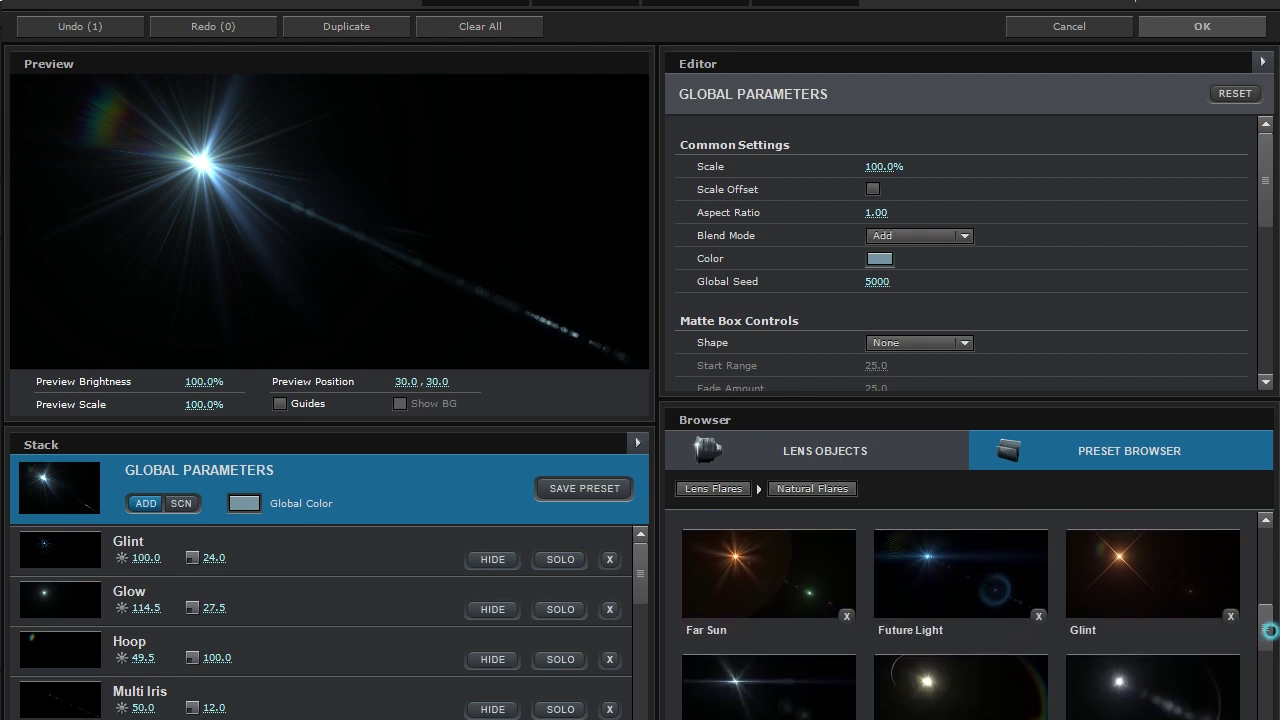
{"action": "left_click", "coordinate": [890, 566]}
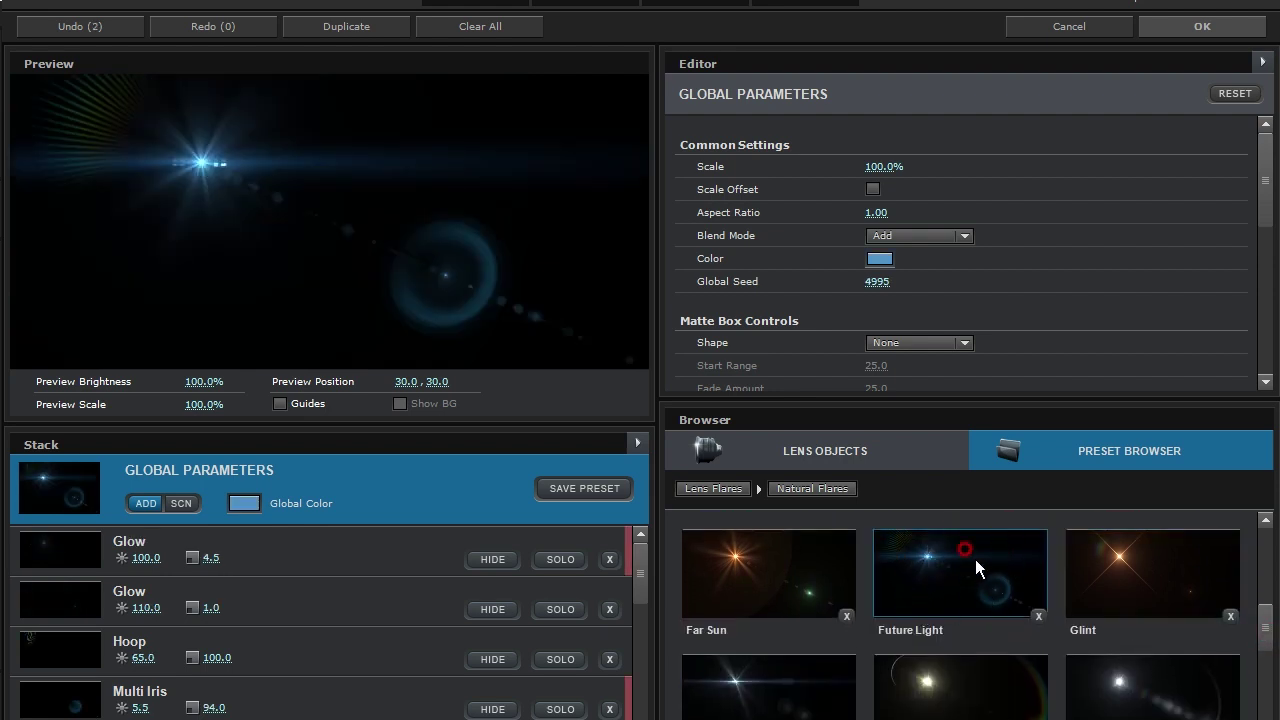
{"action": "left_click", "coordinate": [1162, 60]}
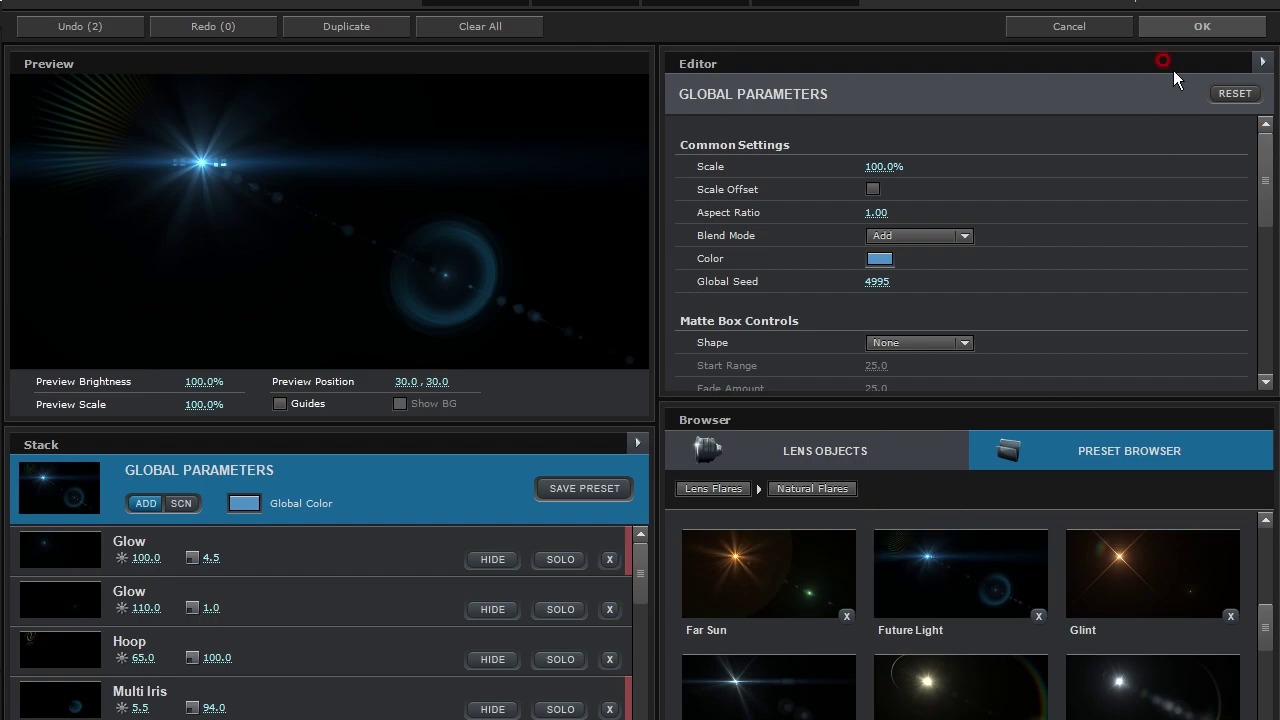
{"action": "left_click", "coordinate": [1175, 33]}
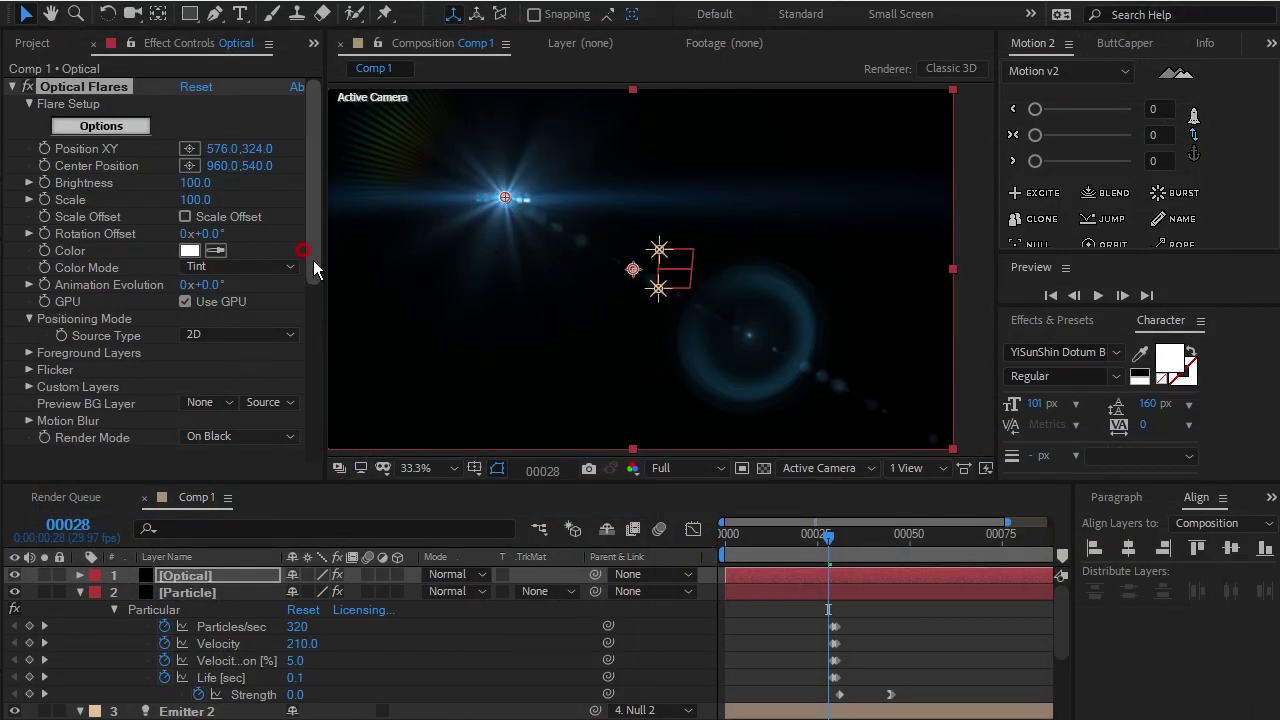
Step: Set Optical Flares' Positioning Mode Source Type to Track Lights so flares follow the emitter lights
{"action": "scroll", "coordinate": [317, 260], "scroll_direction": "down", "scroll_amount": 1}
{"action": "left_click", "coordinate": [176, 318]}
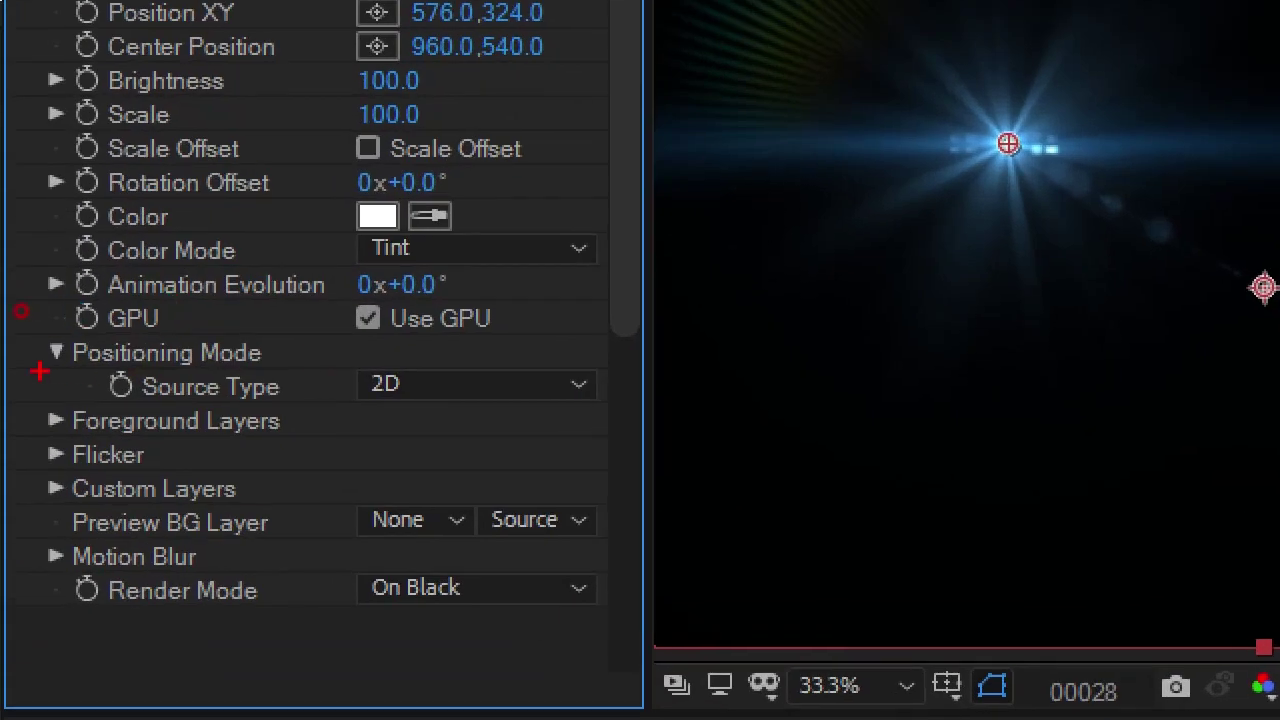
{"action": "left_click_drag", "start_coordinate": [22, 311], "coordinate": [143, 313]}
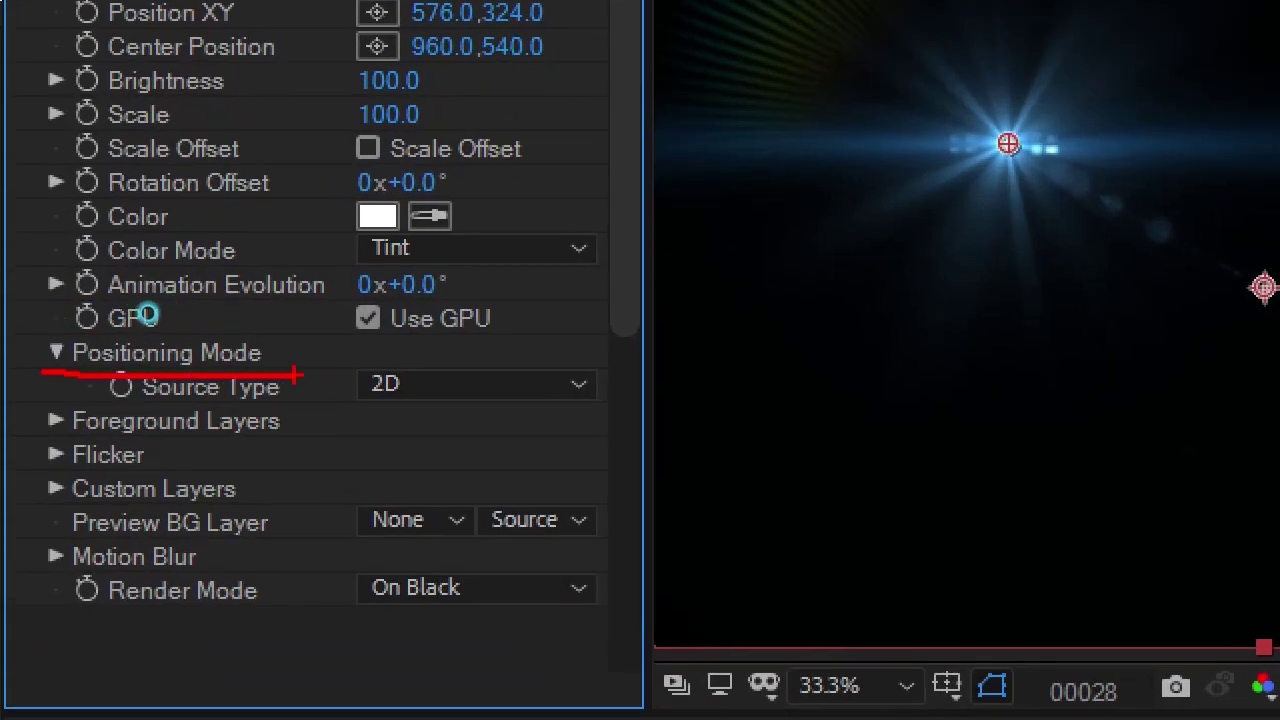
{"action": "left_click_drag", "start_coordinate": [95, 398], "coordinate": [285, 403]}
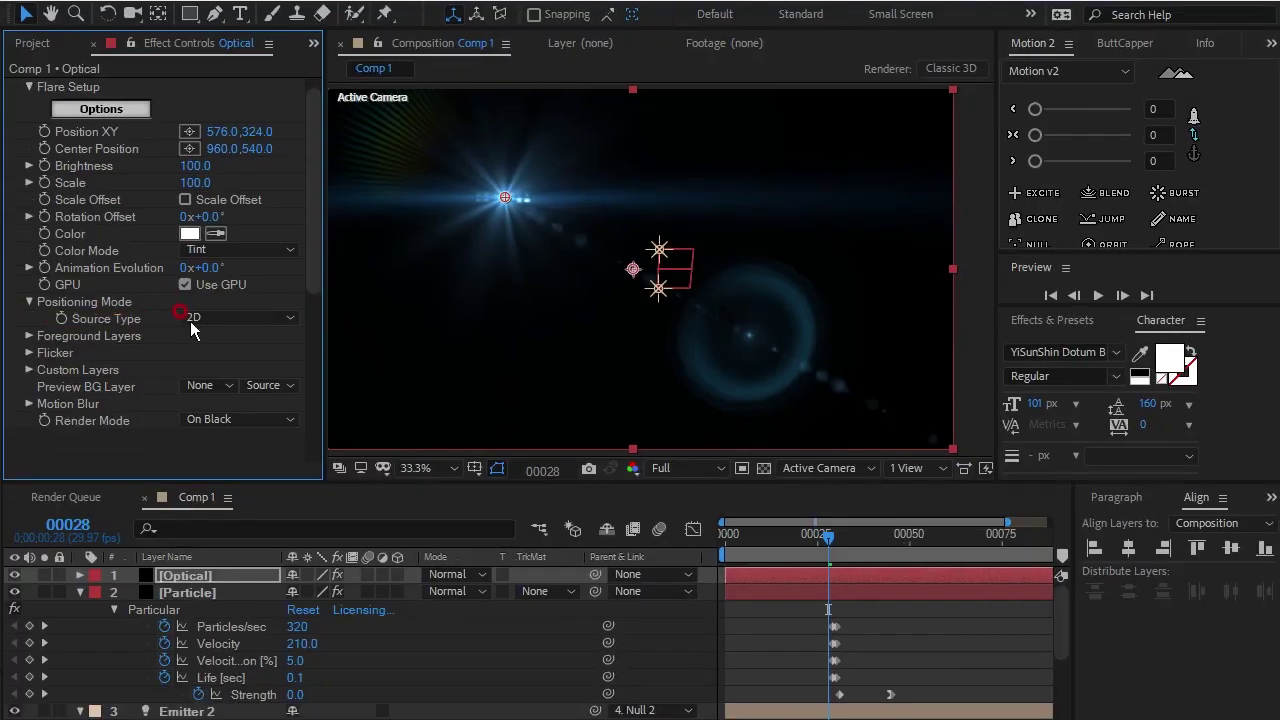
{"action": "left_click_drag", "start_coordinate": [503, 200], "coordinate": [505, 205]}
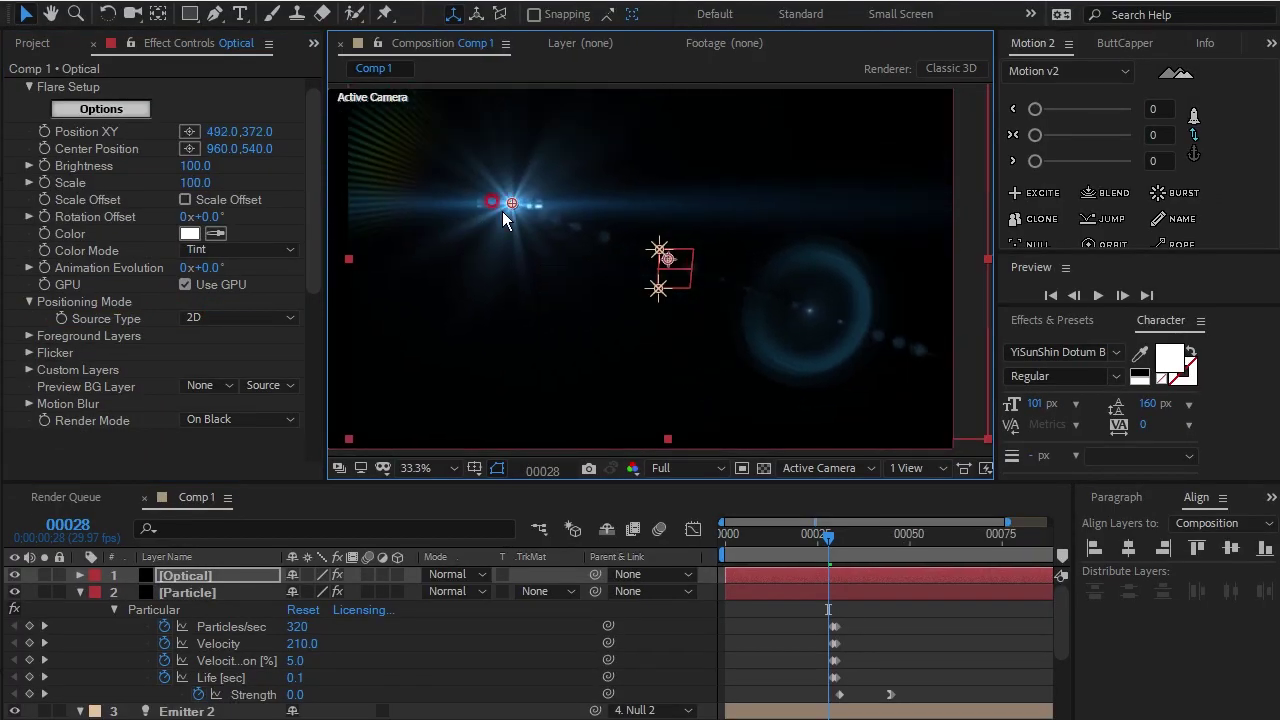
{"action": "left_click", "coordinate": [216, 316]}
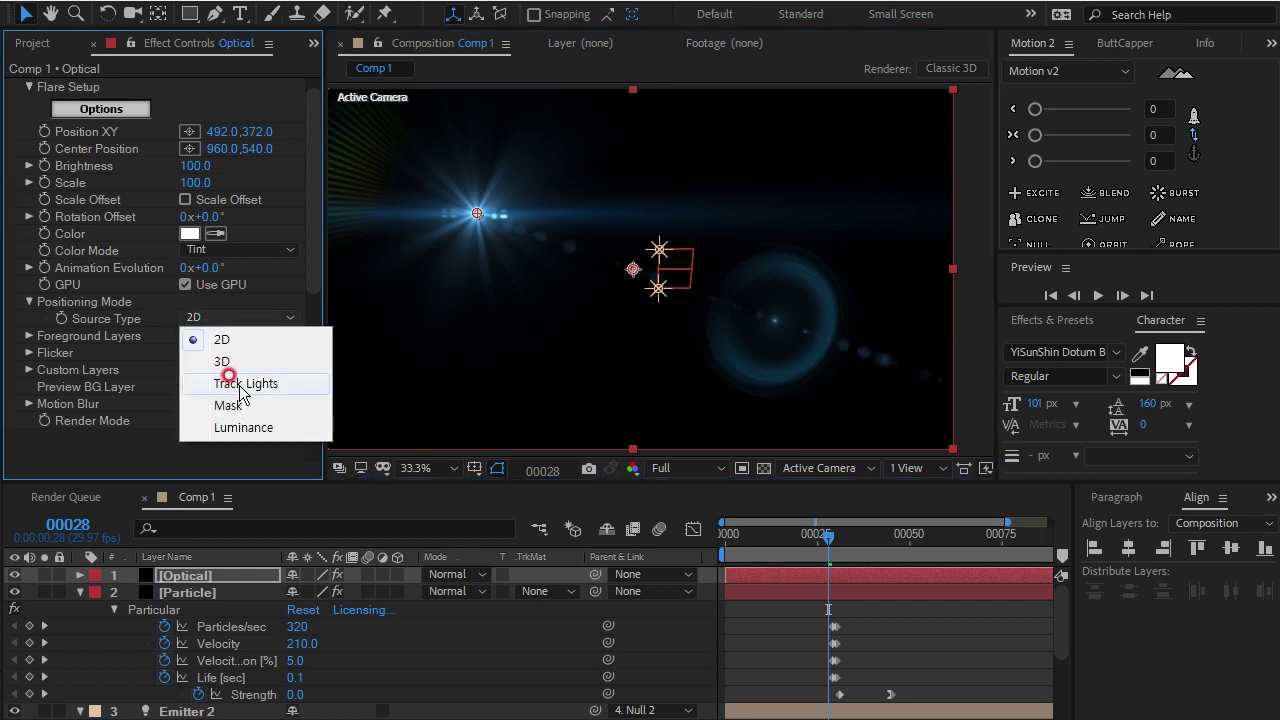
{"action": "left_click", "coordinate": [239, 385]}
{"action": "left_click", "coordinate": [765, 585]}
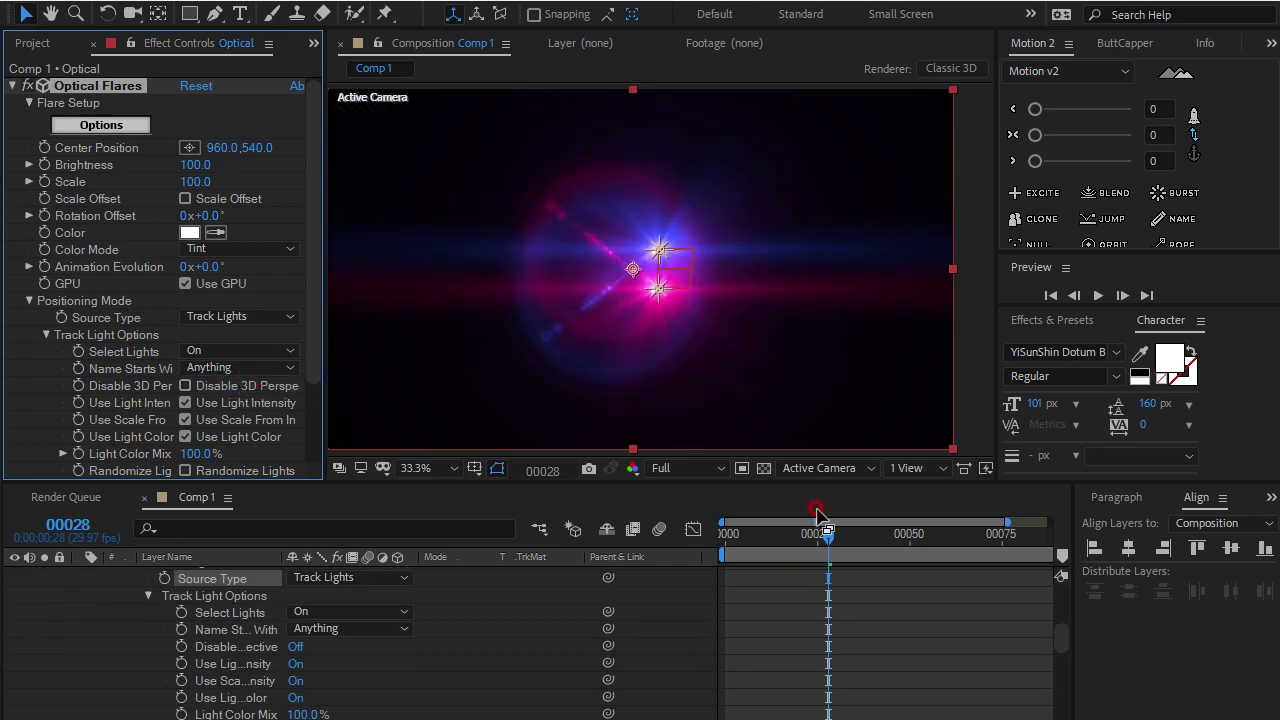
{"action": "left_click", "coordinate": [724, 533]}
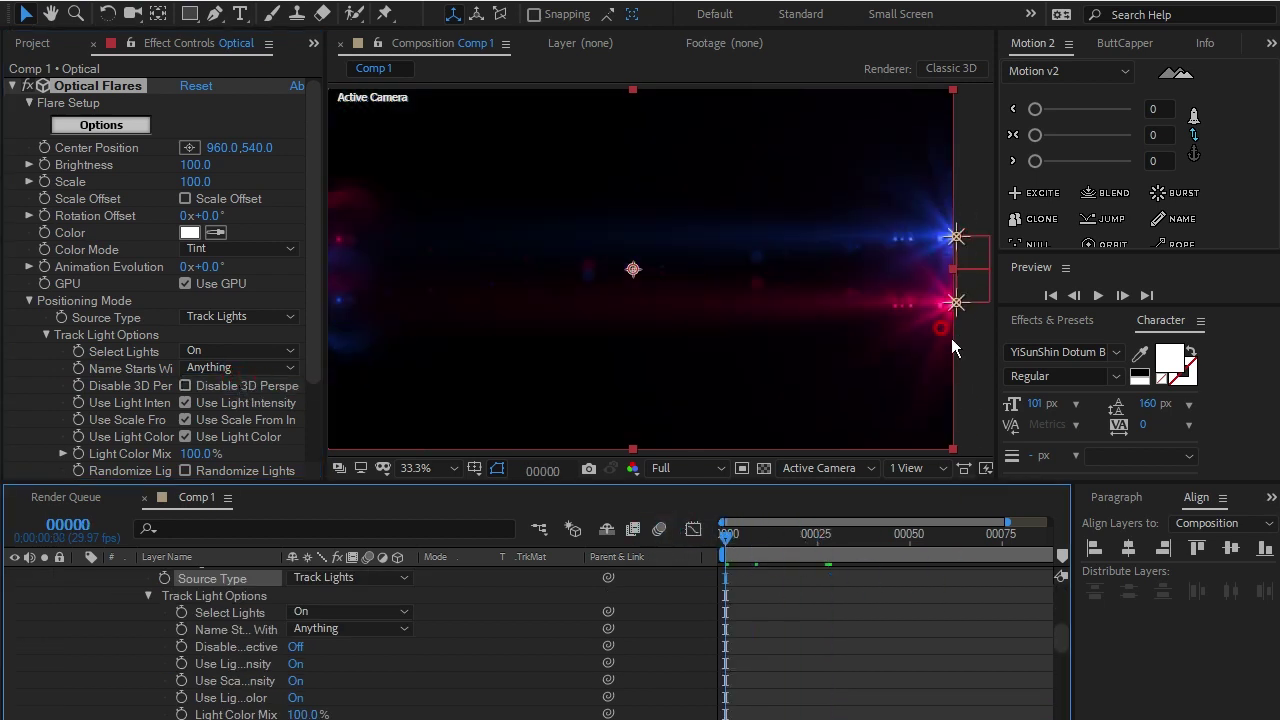
Step: Preview the flares, then switch the Optical layer's blending mode from Normal to Add
{"action": "key", "text": "space"}
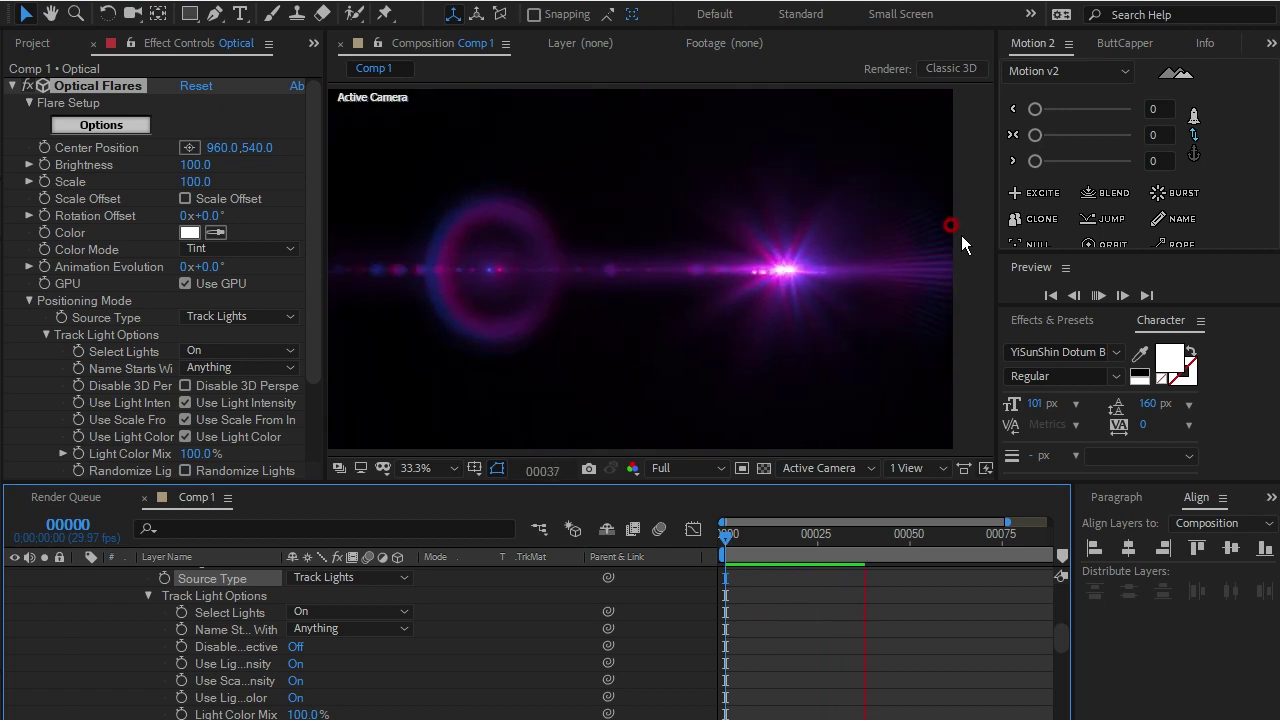
{"action": "key", "text": "space"}
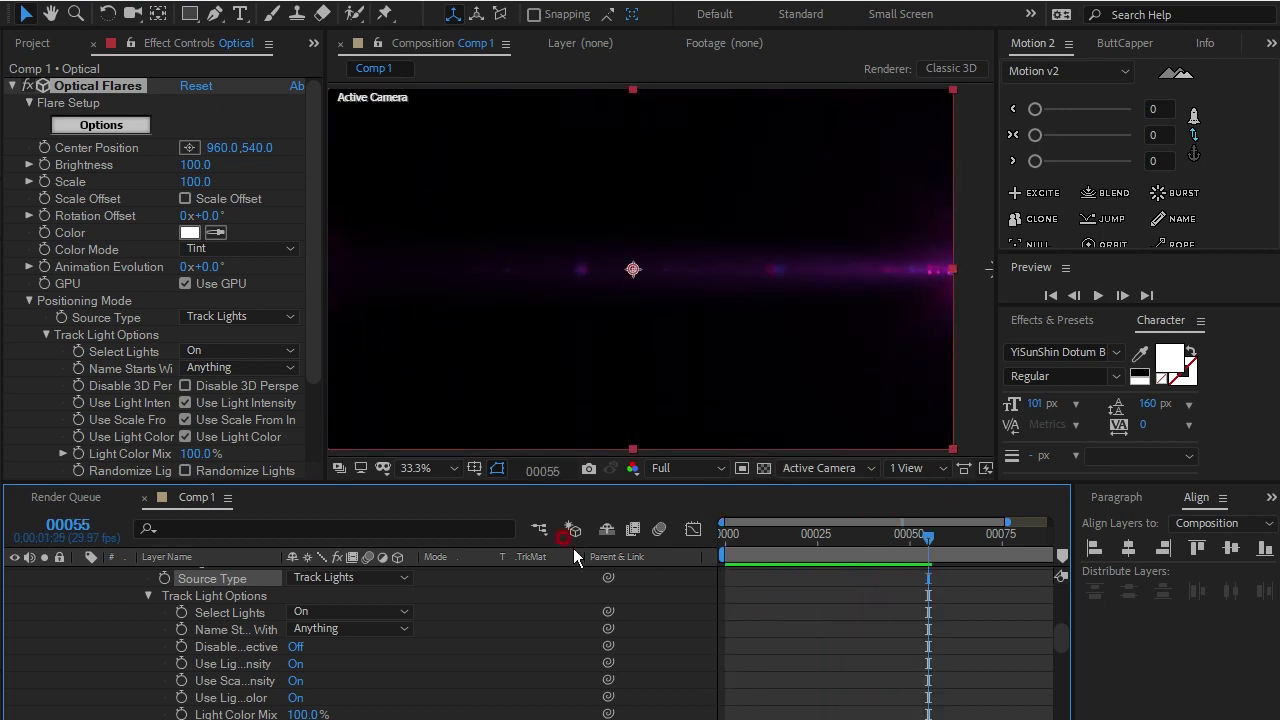
{"action": "left_click", "coordinate": [494, 602]}
{"action": "scroll", "coordinate": [502, 654], "scroll_direction": "up", "scroll_amount": 5}
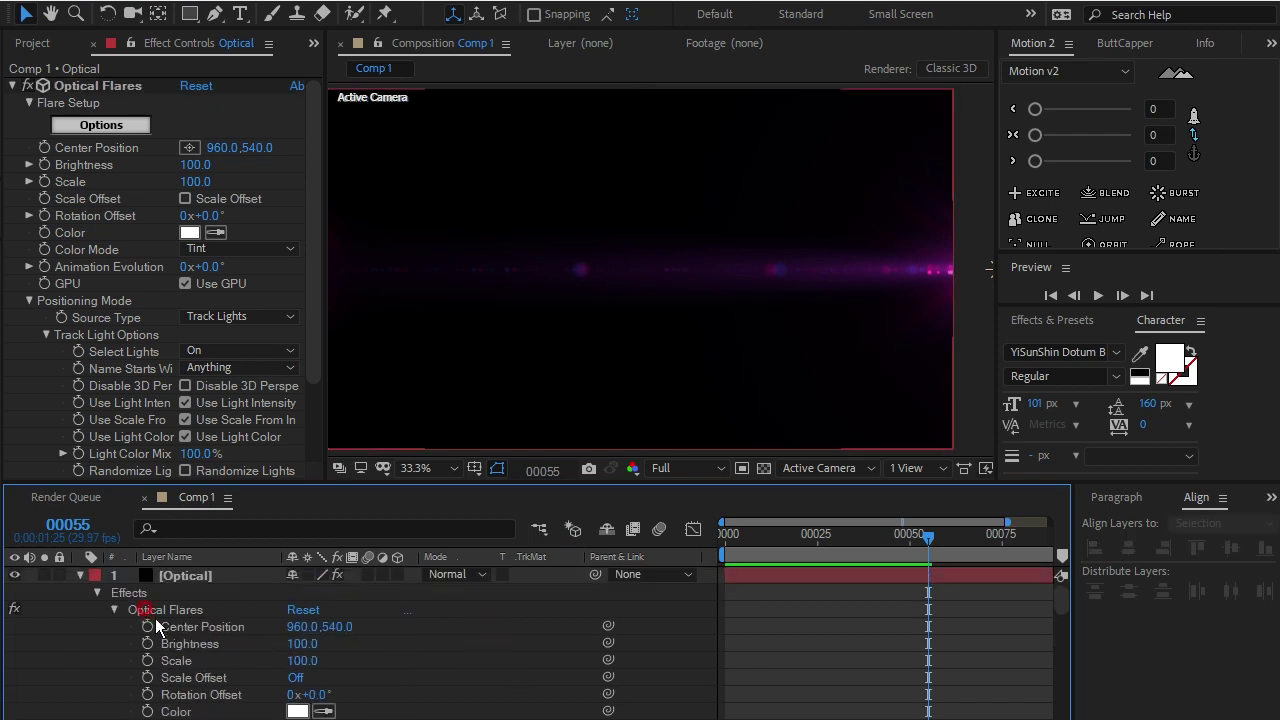
{"action": "left_click", "coordinate": [180, 575]}
{"action": "left_click", "coordinate": [451, 575]}
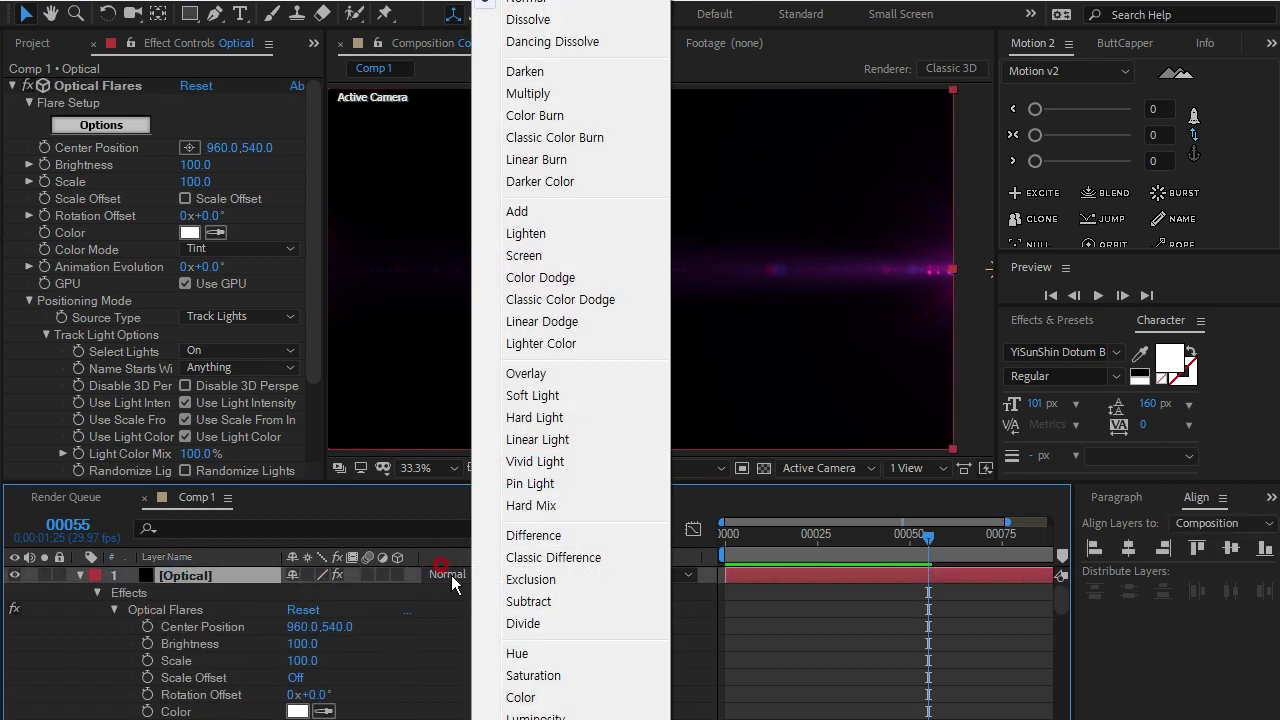
{"action": "left_click", "coordinate": [515, 211]}
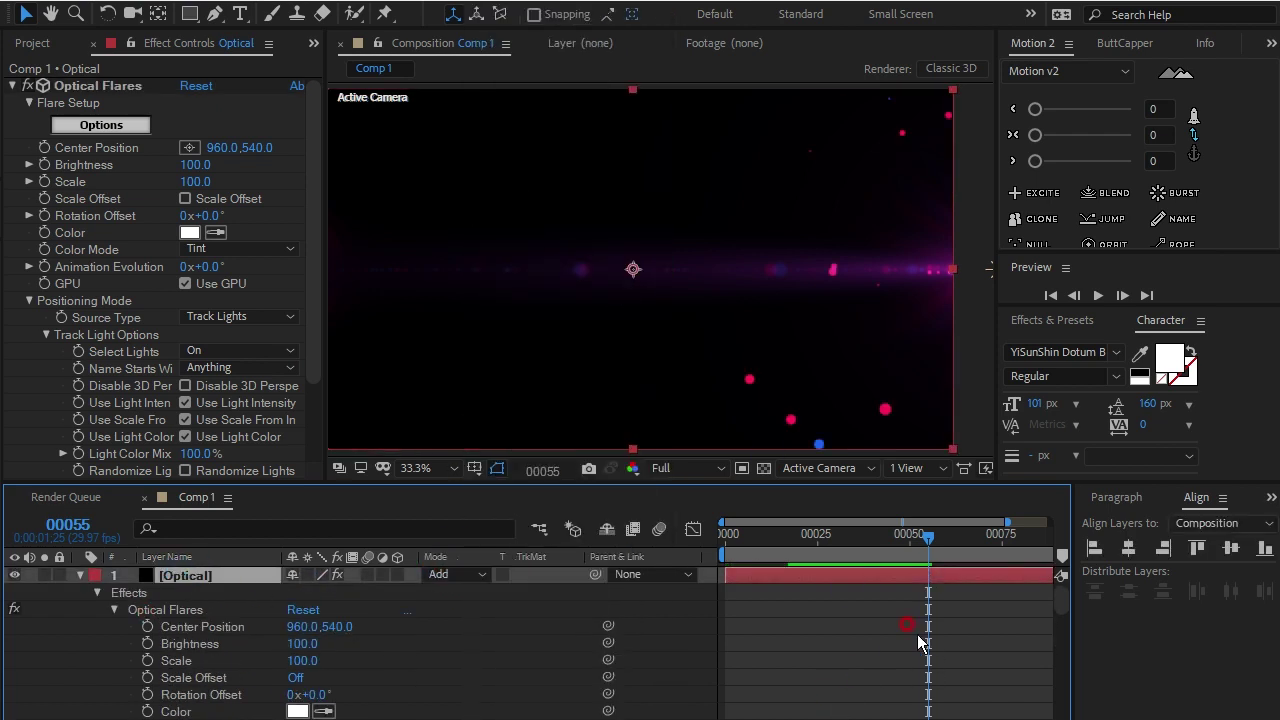
Step: Preview again from the start and inspect the added flares at frame 22
{"action": "left_click_drag", "start_coordinate": [928, 535], "coordinate": [724, 535]}
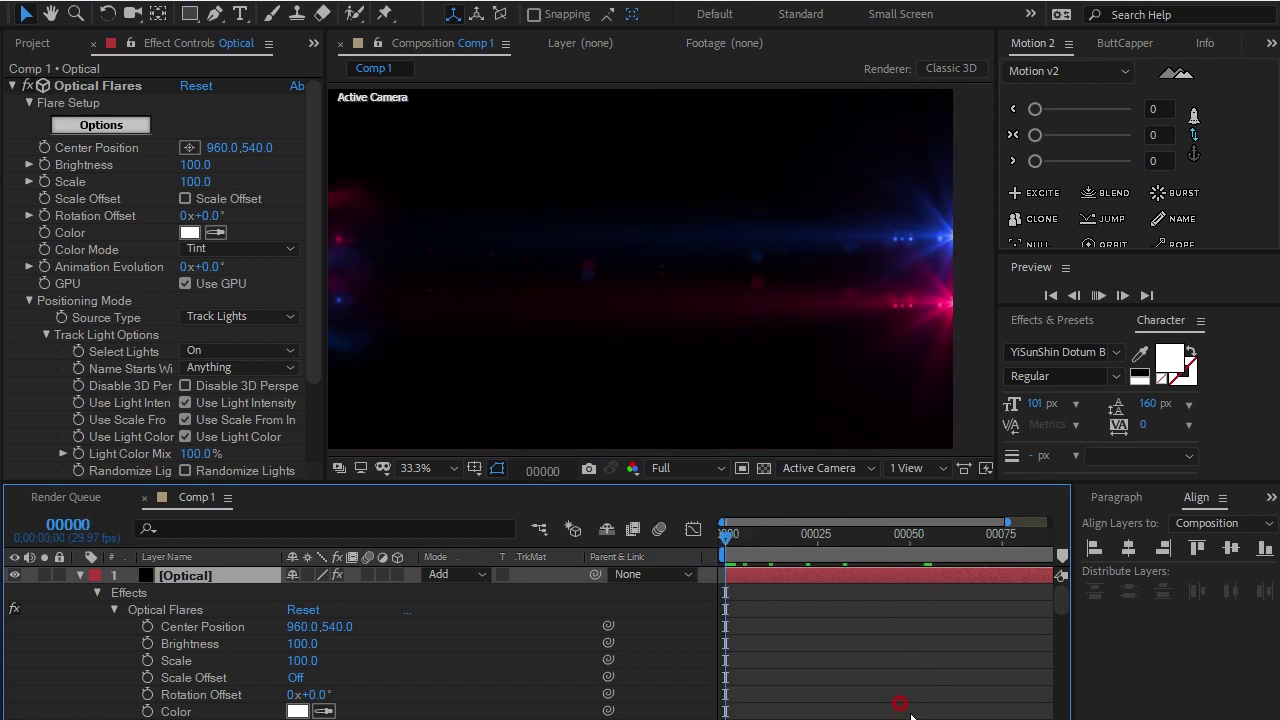
{"action": "key", "text": "space"}
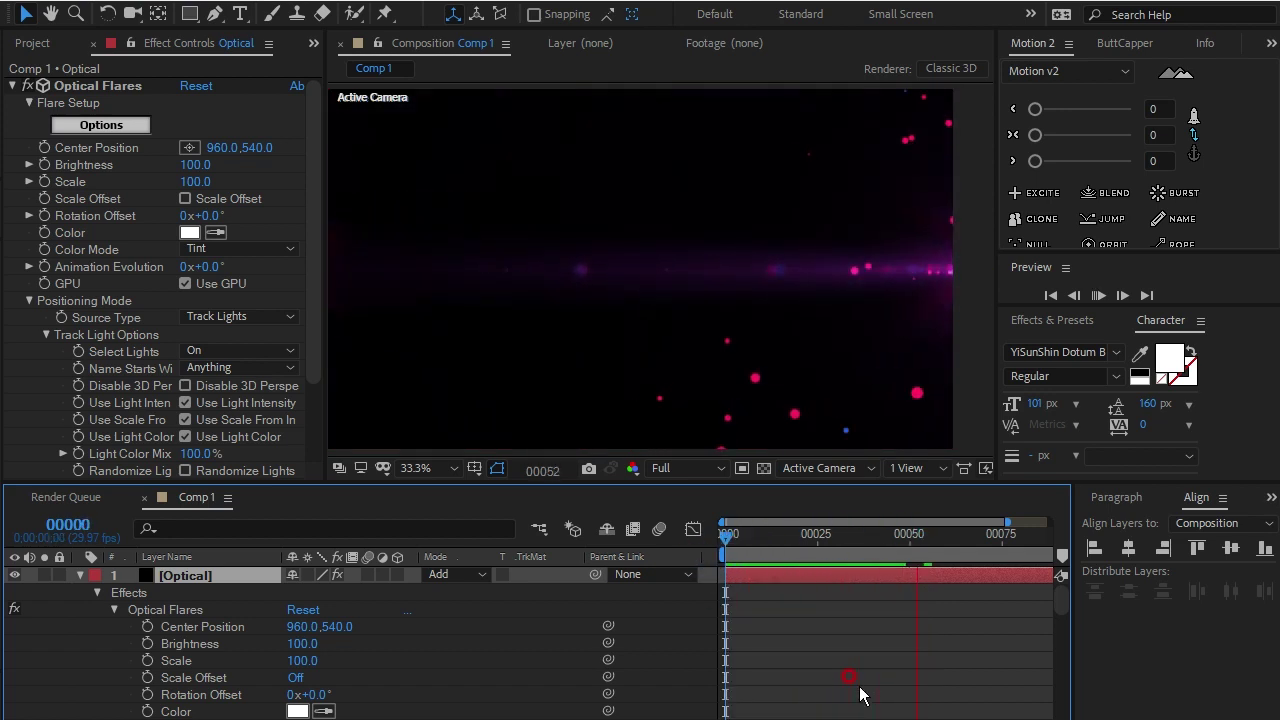
{"action": "left_click", "coordinate": [851, 535]}
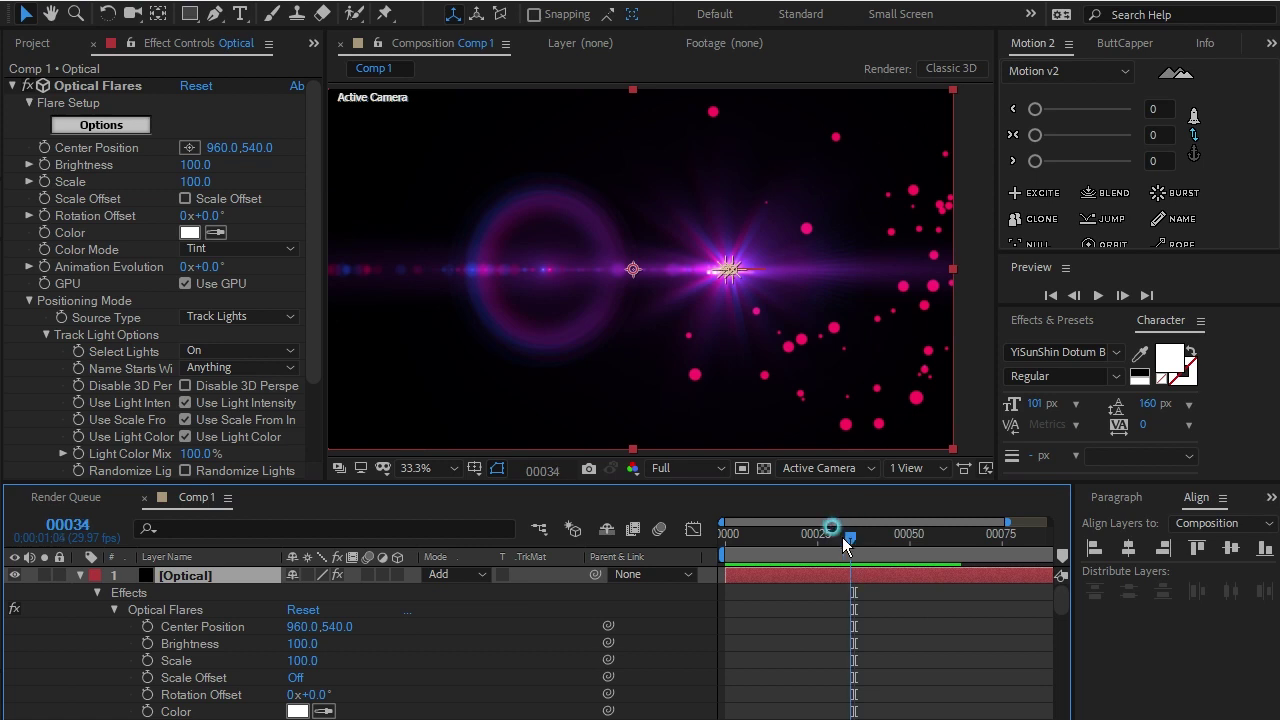
{"action": "left_click_drag", "start_coordinate": [845, 540], "coordinate": [806, 537]}
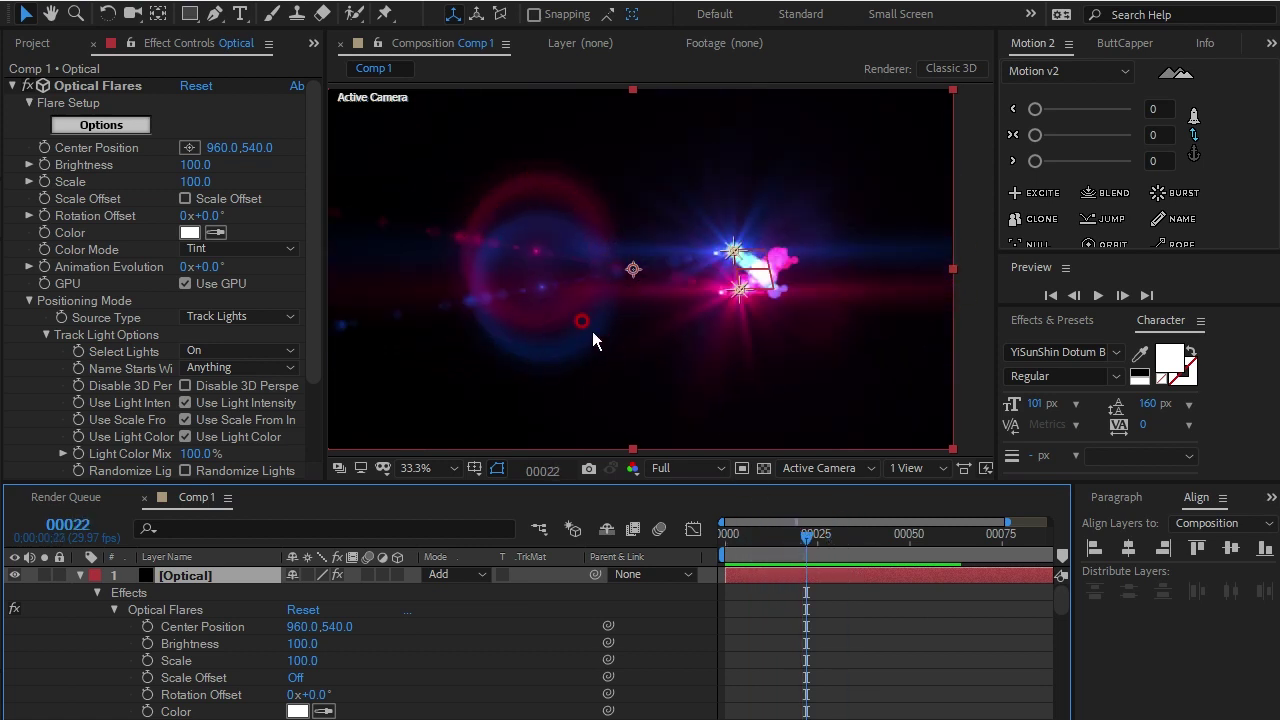
Step: Scale the Multi Iris flare element down from 94% to 10% in Optical Flares Options
{"action": "left_click", "coordinate": [108, 125]}
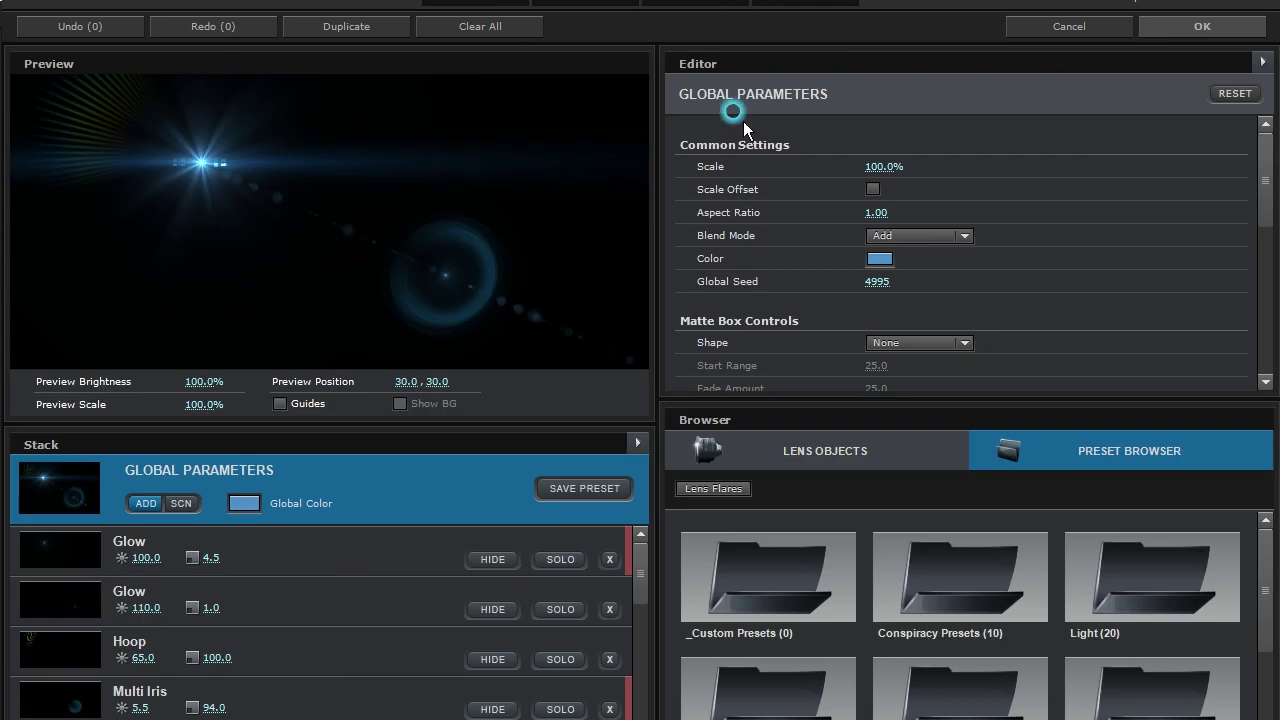
{"action": "left_click", "coordinate": [140, 641]}
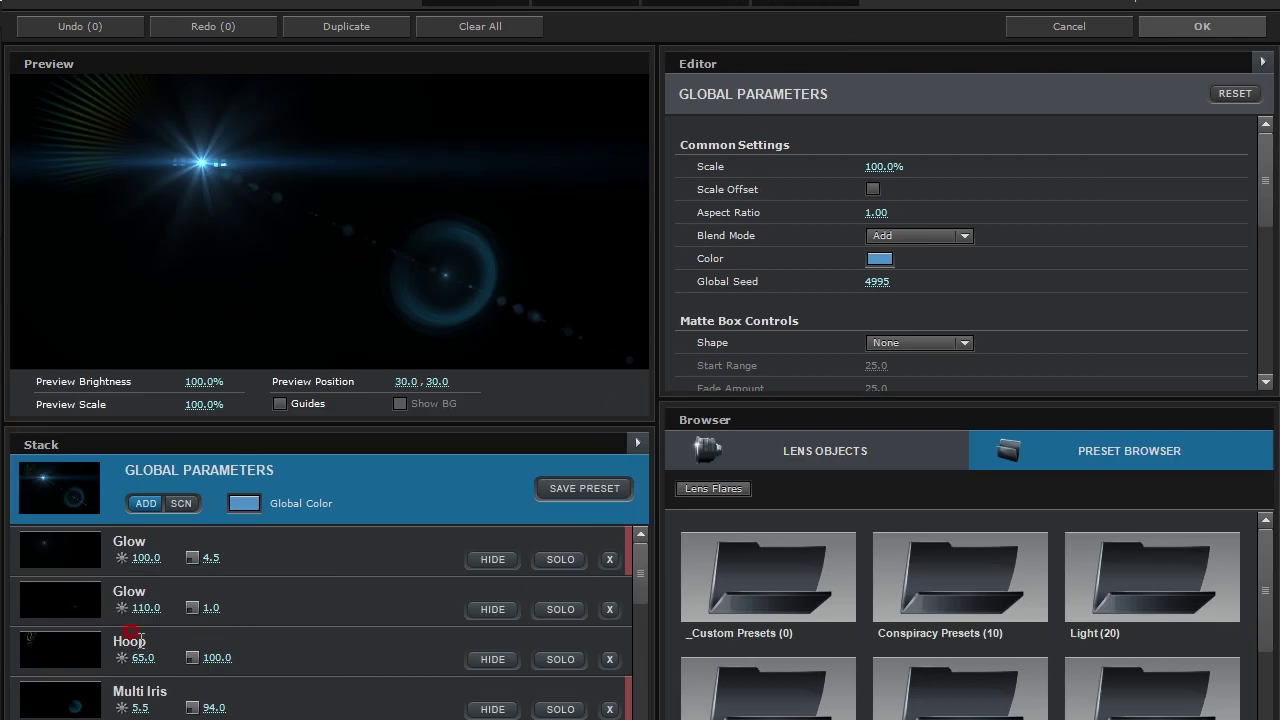
{"action": "left_click", "coordinate": [277, 703]}
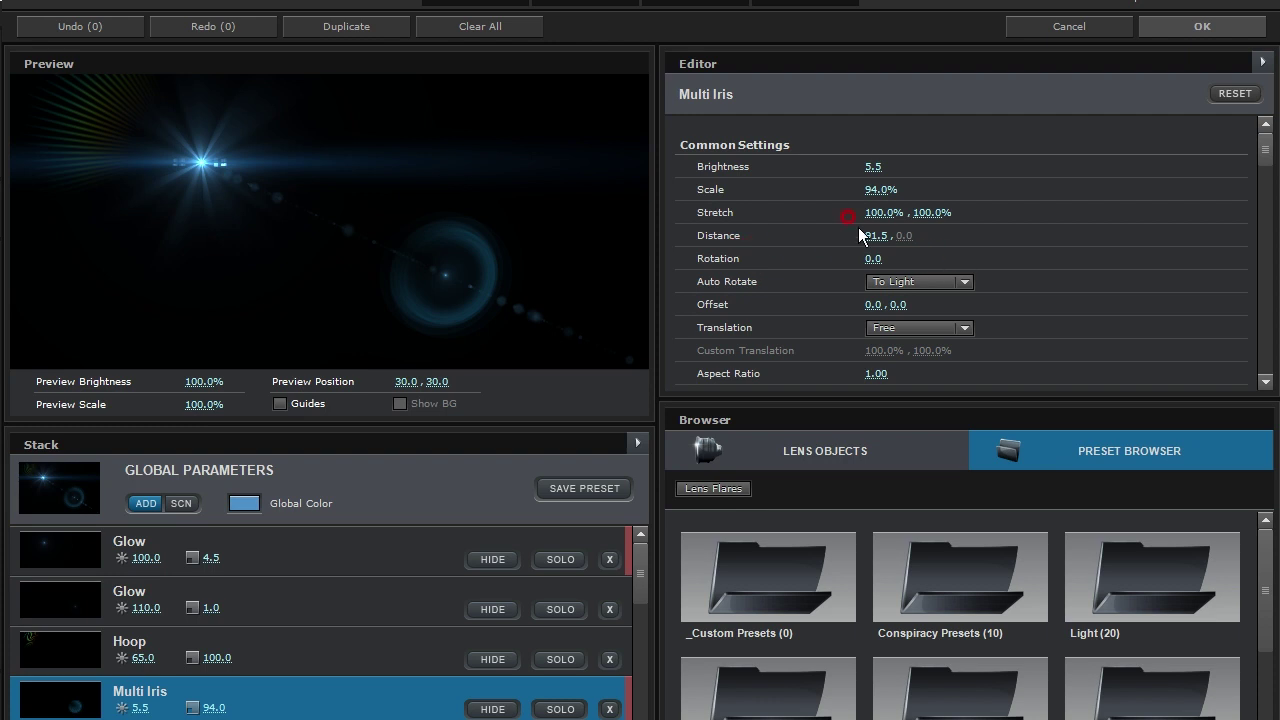
{"action": "left_click", "coordinate": [878, 189]}
{"action": "type", "text": "20"}
{"action": "left_click", "coordinate": [993, 230]}
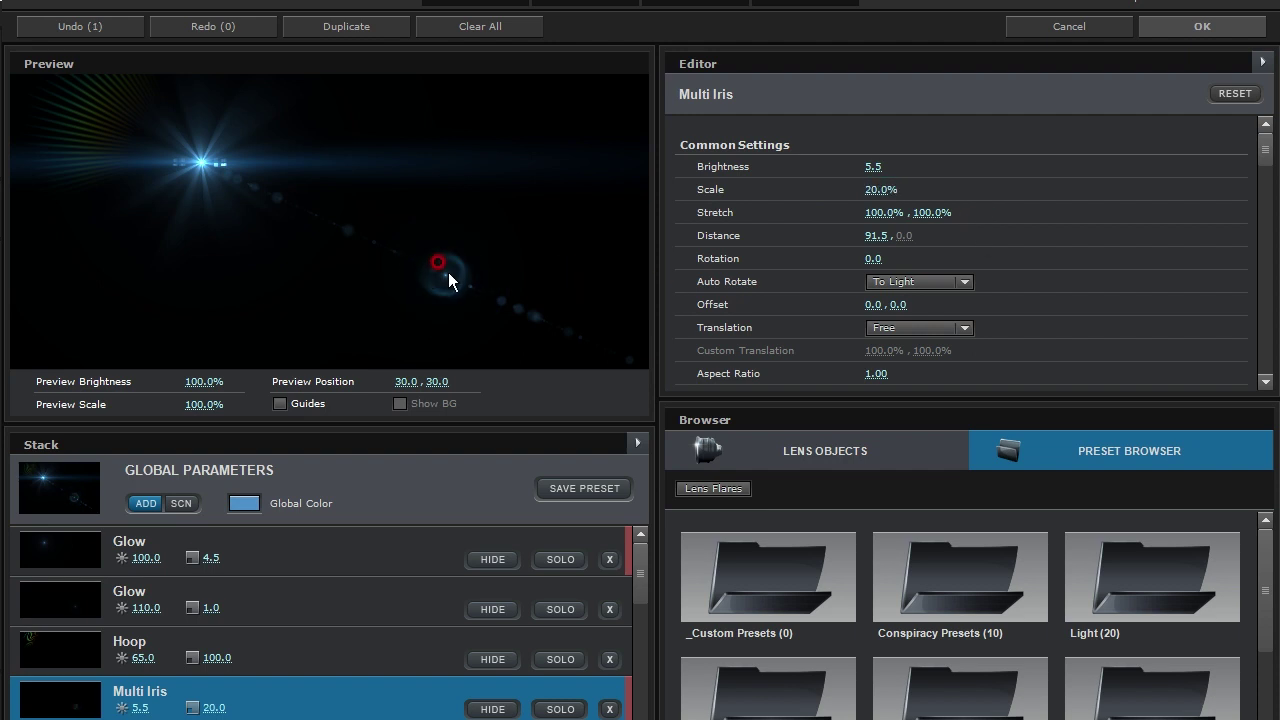
{"action": "left_click", "coordinate": [865, 193]}
{"action": "type", "text": "10"}
{"action": "left_click", "coordinate": [1017, 242]}
{"action": "left_click", "coordinate": [1202, 26]}
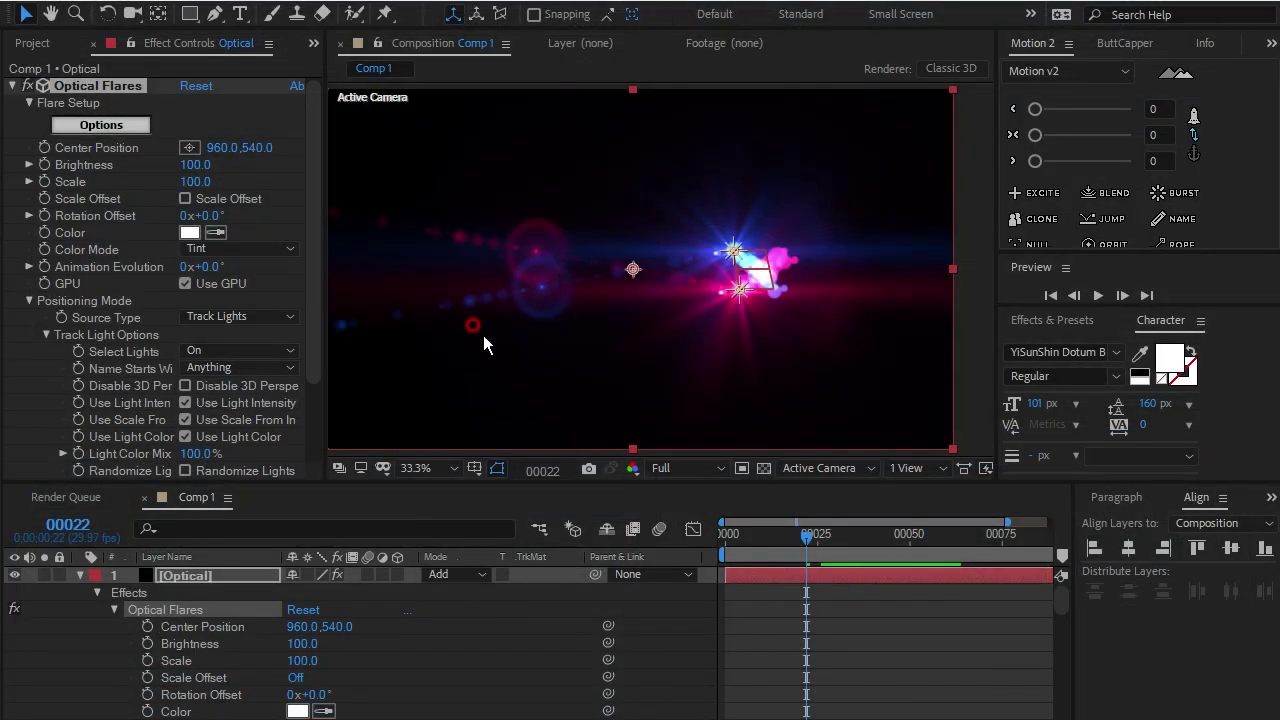
Step: Reopen Optical Flares Options and maximize the flare editor window
{"action": "left_click", "coordinate": [62, 122]}
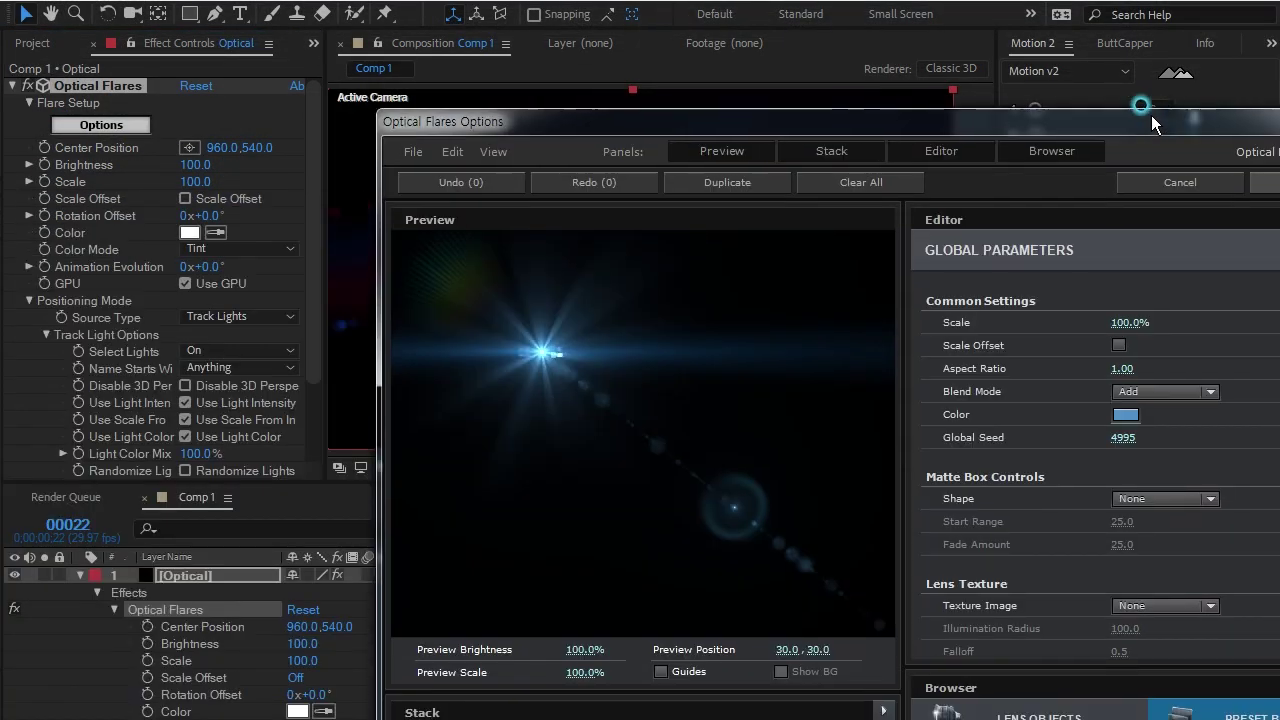
{"action": "left_click_drag", "start_coordinate": [1151, 115], "coordinate": [694, 17]}
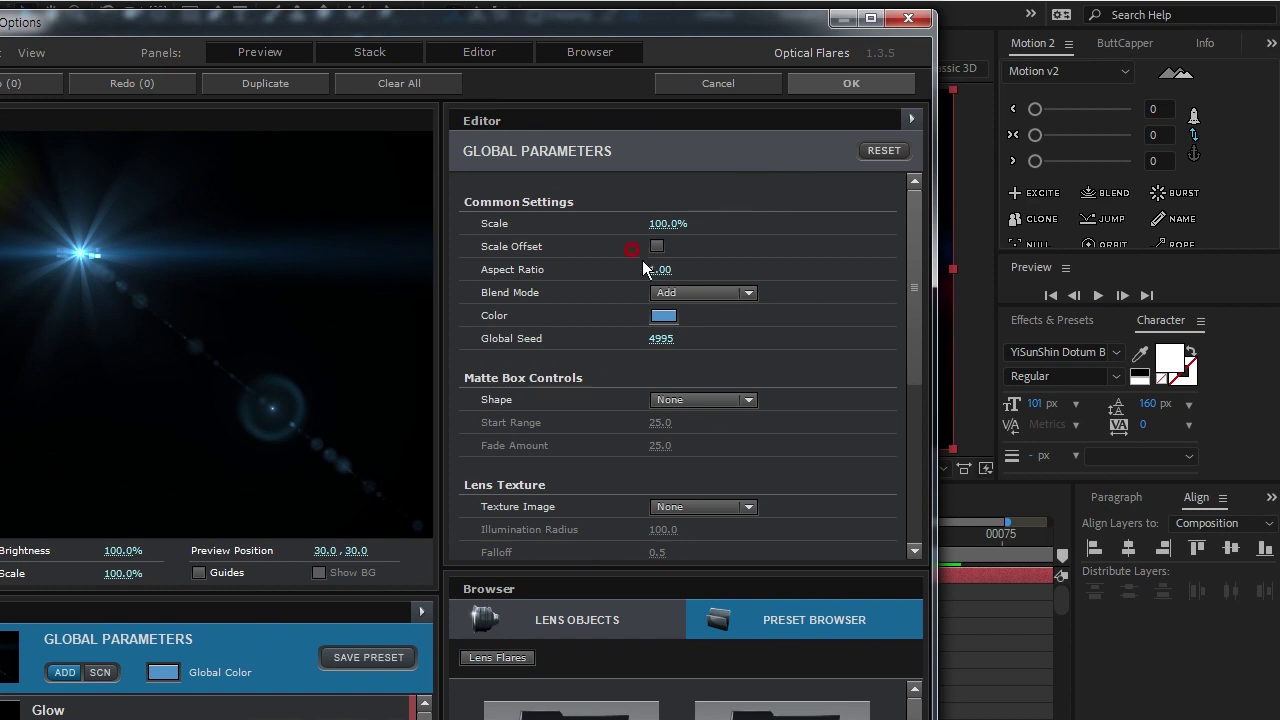
{"action": "double_click", "coordinate": [553, 12]}
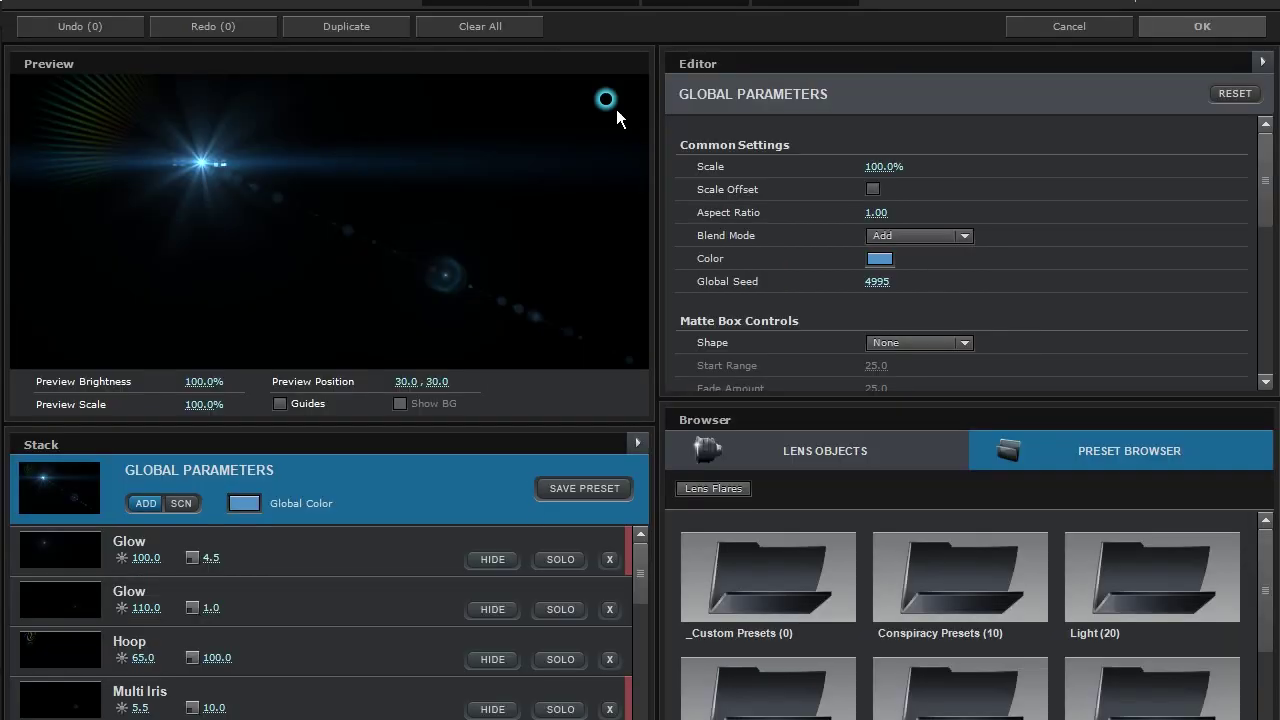
{"action": "mouse_move", "coordinate": [641, 598]}
{"action": "left_mouse_down"}
{"action": "mouse_move", "coordinate": [662, 636]}
{"action": "mouse_move", "coordinate": [665, 616]}
{"action": "mouse_move", "coordinate": [665, 641]}
{"action": "mouse_move", "coordinate": [666, 616]}
{"action": "mouse_move", "coordinate": [669, 692]}
{"action": "left_mouse_up"}
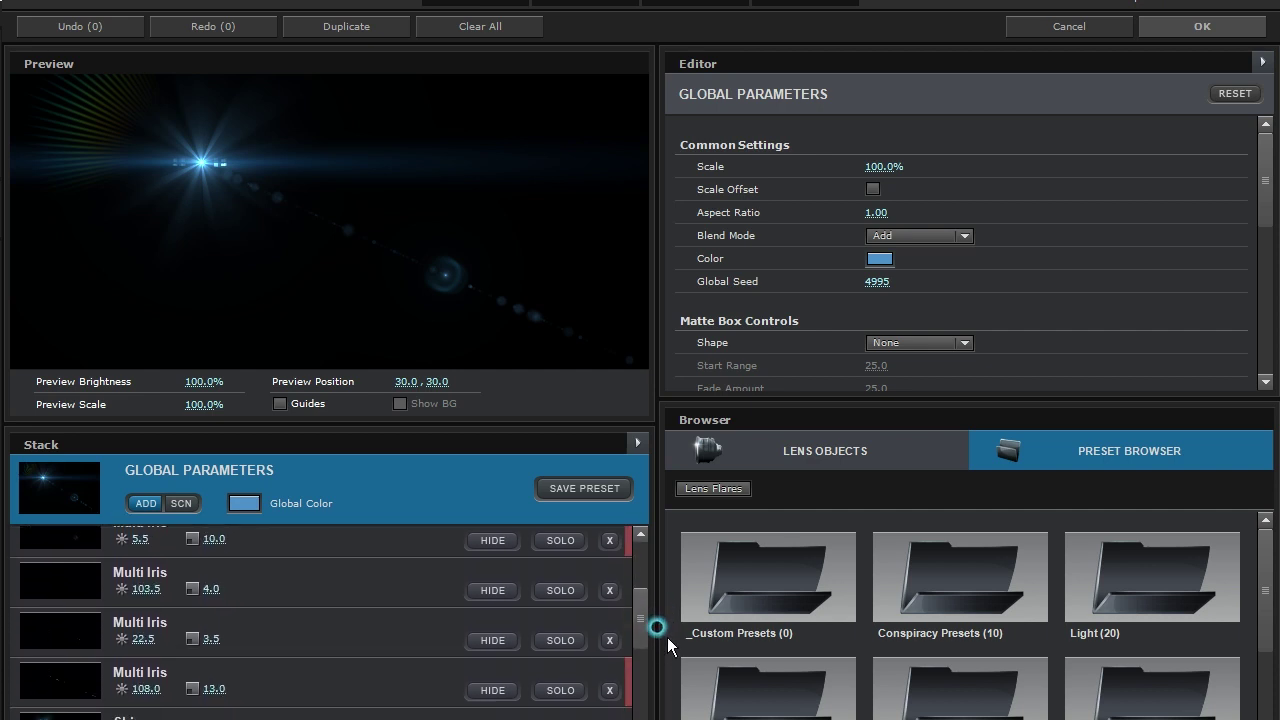
{"action": "left_click_drag", "start_coordinate": [669, 692], "coordinate": [679, 705]}
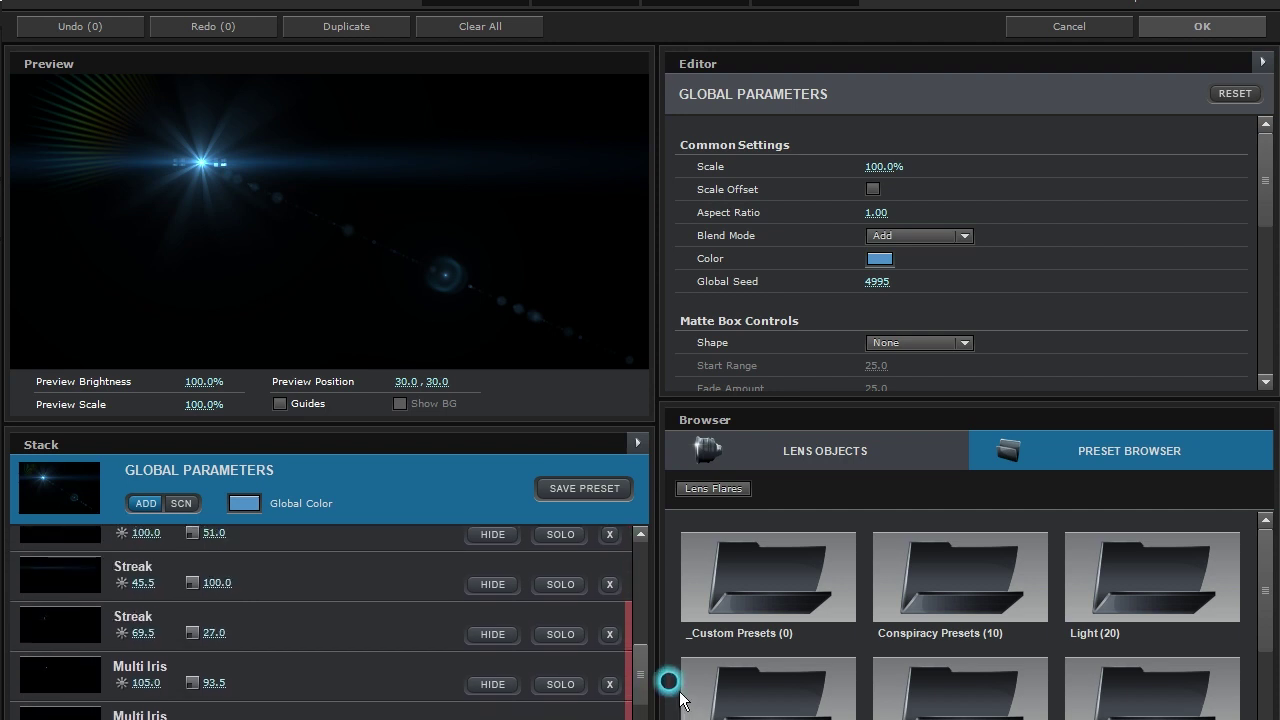
{"action": "left_click_drag", "start_coordinate": [669, 692], "coordinate": [676, 564]}
Step: Inspect the Stack's Multi Iris, Hoop, Glow and Streak elements to compare their settings
{"action": "left_click", "coordinate": [266, 701]}
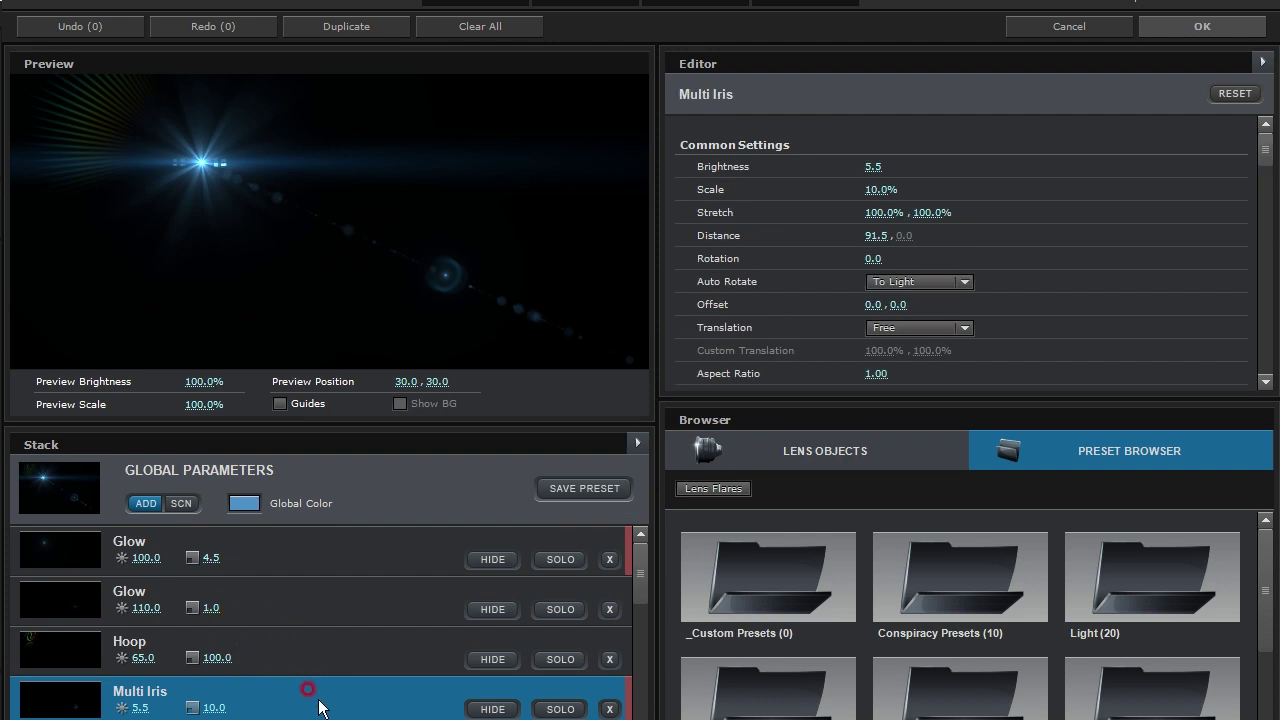
{"action": "left_click", "coordinate": [313, 663]}
{"action": "left_click", "coordinate": [317, 596]}
{"action": "left_click", "coordinate": [313, 565]}
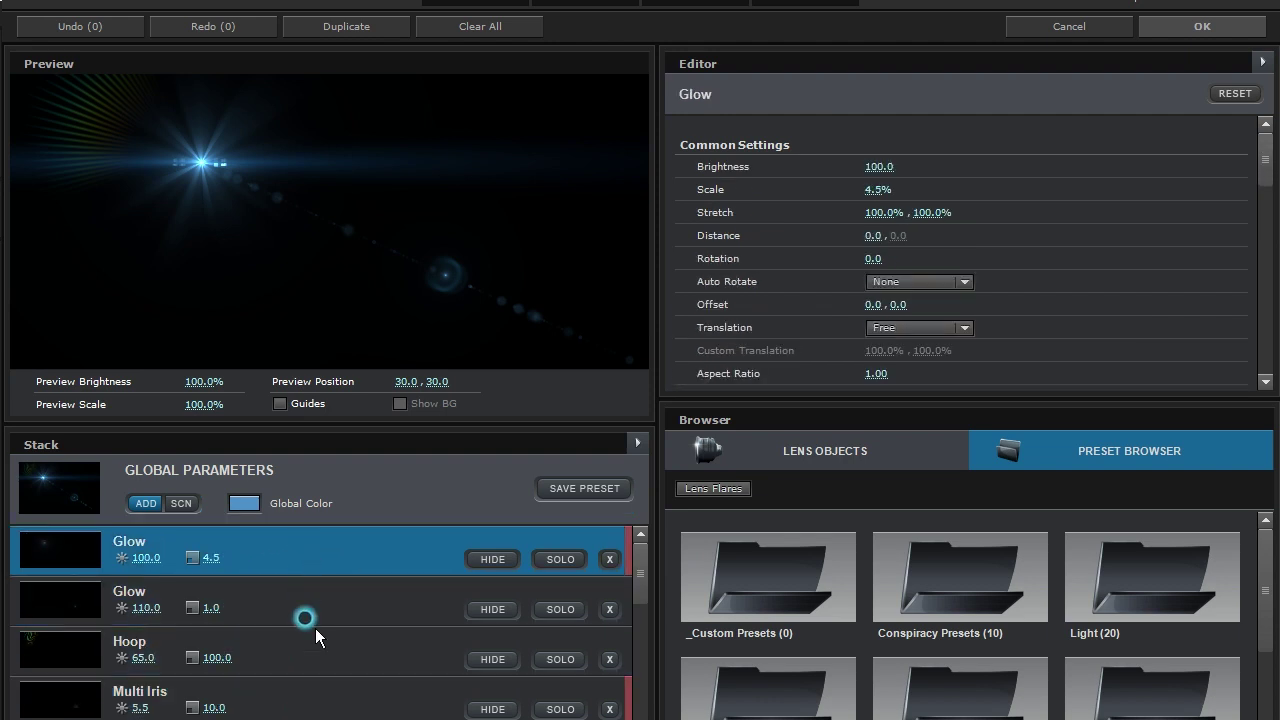
{"action": "scroll", "coordinate": [319, 652], "scroll_direction": "down", "scroll_amount": 3}
{"action": "scroll", "coordinate": [319, 652], "scroll_direction": "down", "scroll_amount": 3}
{"action": "left_click", "coordinate": [303, 666]}
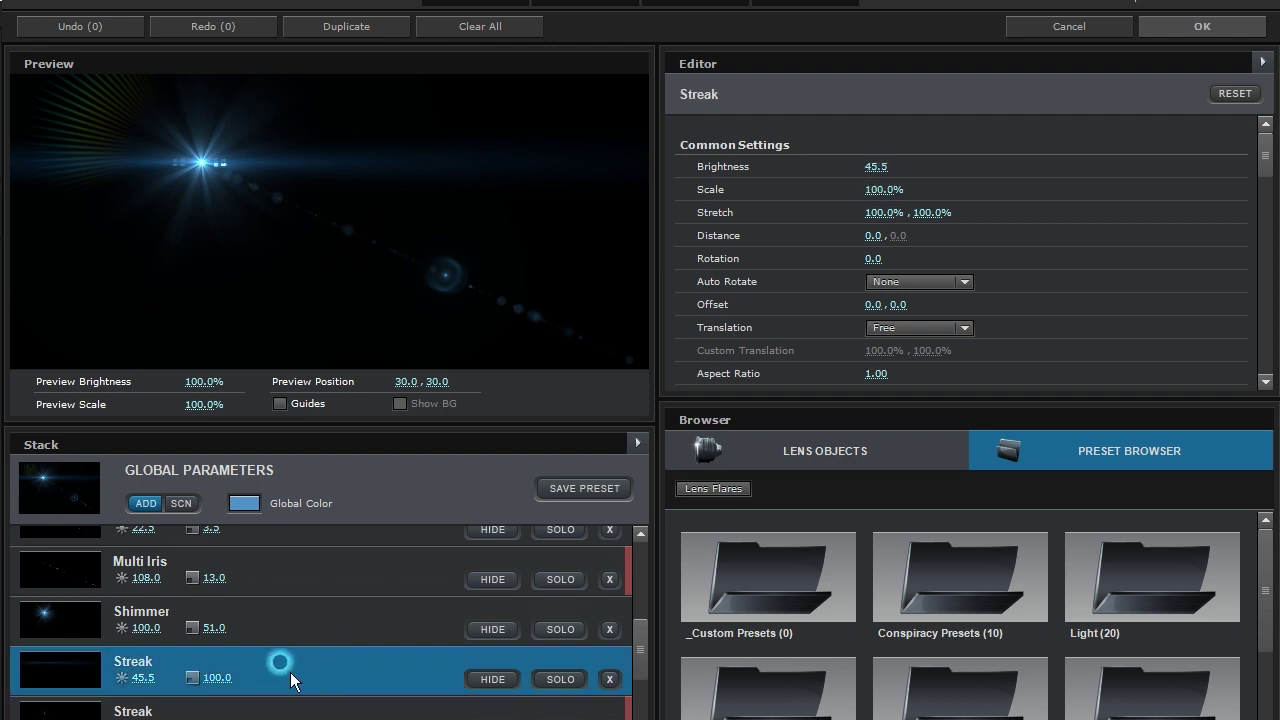
{"action": "left_click", "coordinate": [293, 712]}
{"action": "scroll", "coordinate": [320, 700], "scroll_direction": "down", "scroll_amount": 3}
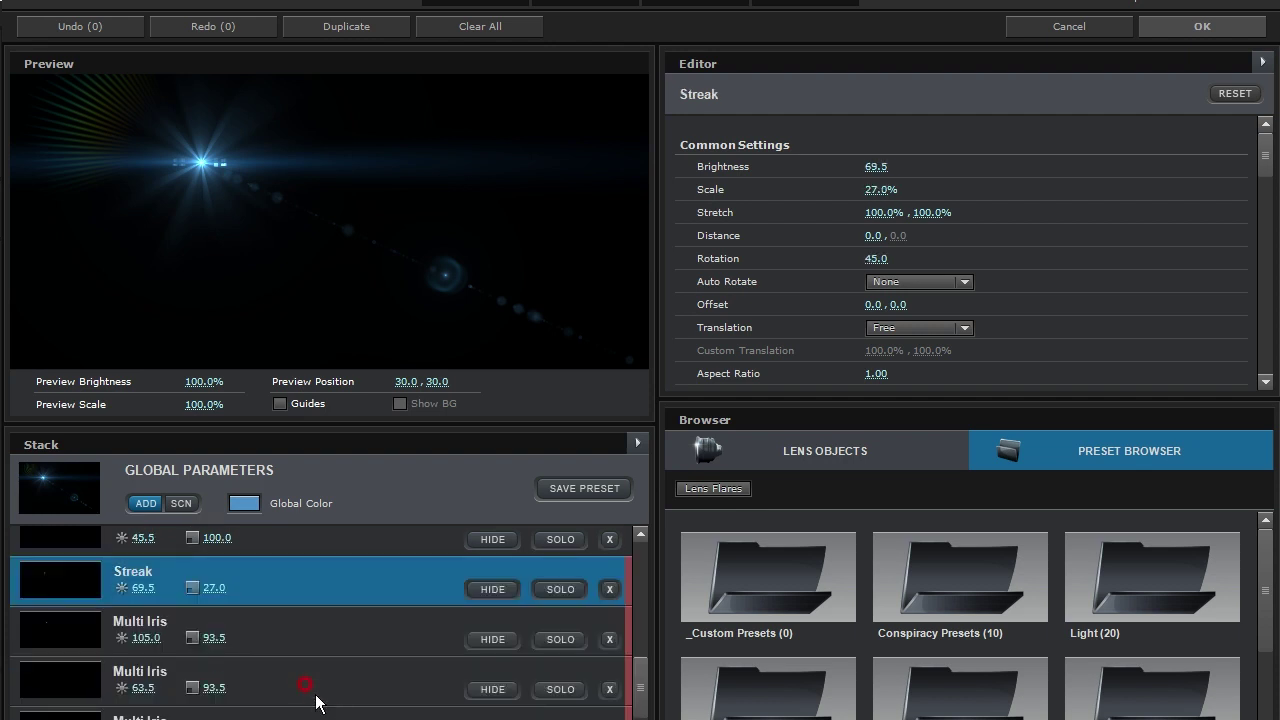
{"action": "left_click", "coordinate": [332, 642]}
{"action": "left_click", "coordinate": [342, 681]}
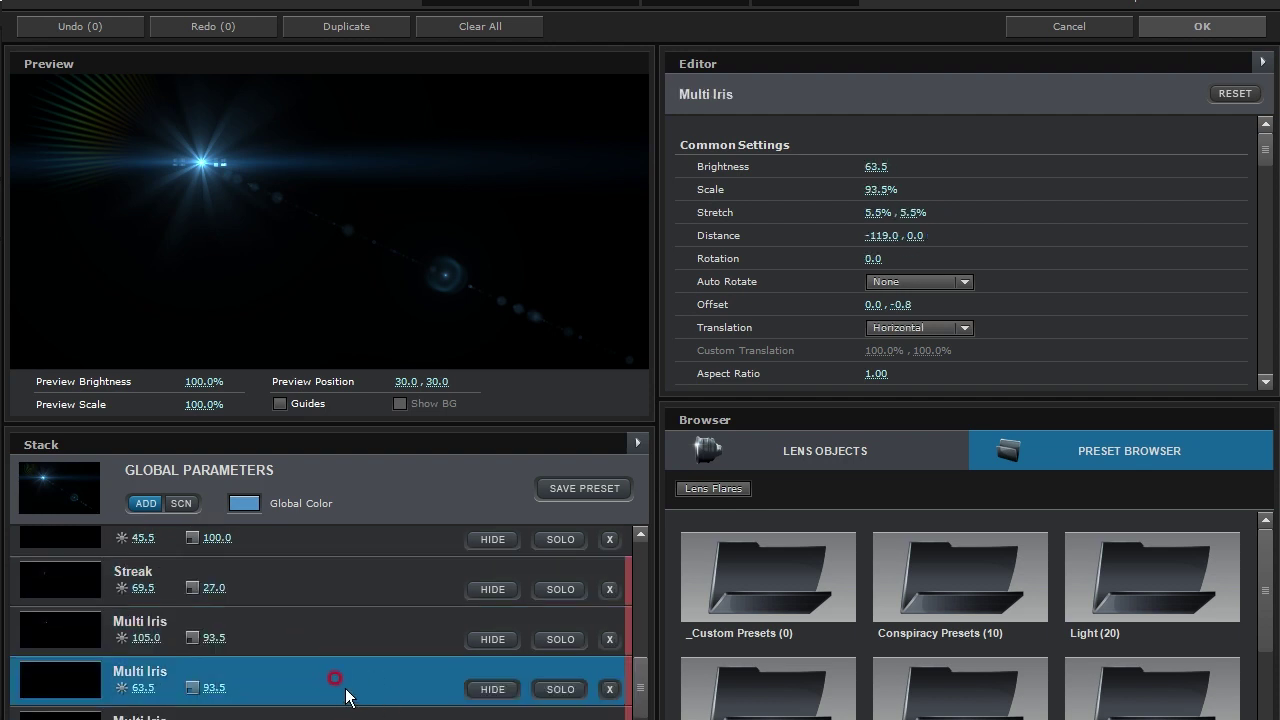
{"action": "left_click", "coordinate": [325, 713]}
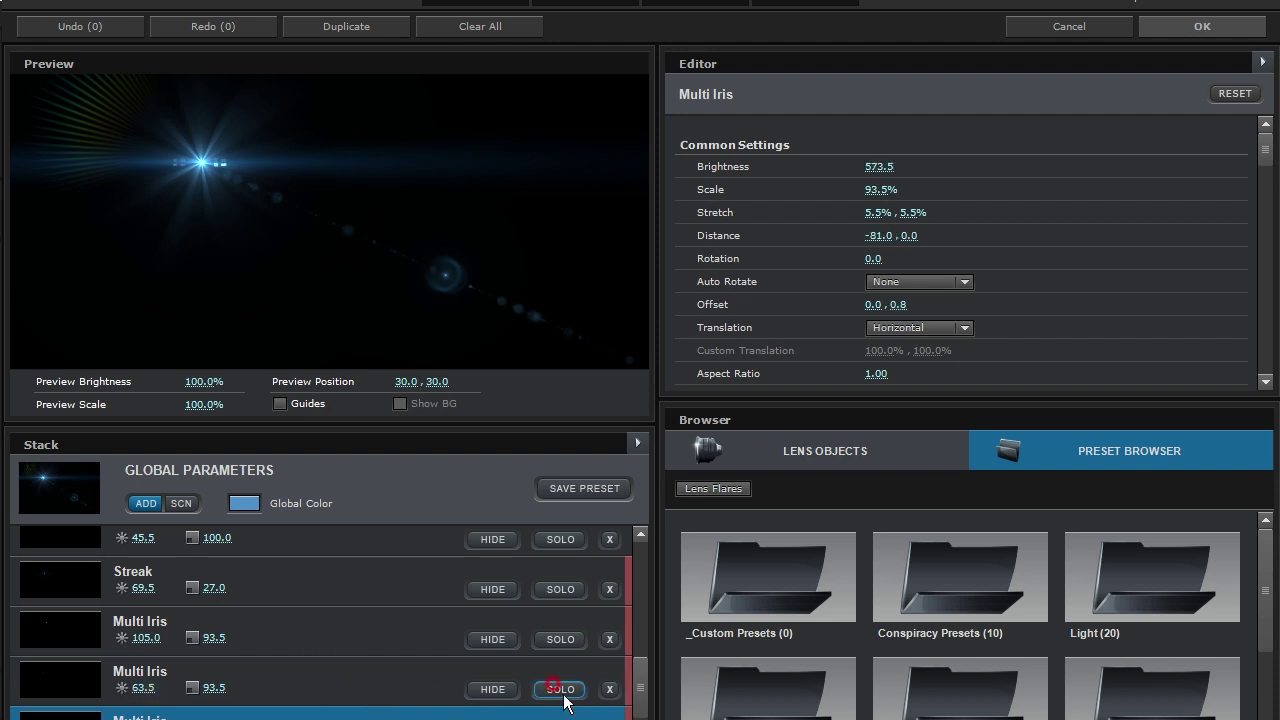
Step: Inspect the remaining Multi Iris, Streak and Shimmer elements, comparing their brightness values
{"action": "scroll", "coordinate": [638, 704], "scroll_direction": "down", "scroll_amount": 1}
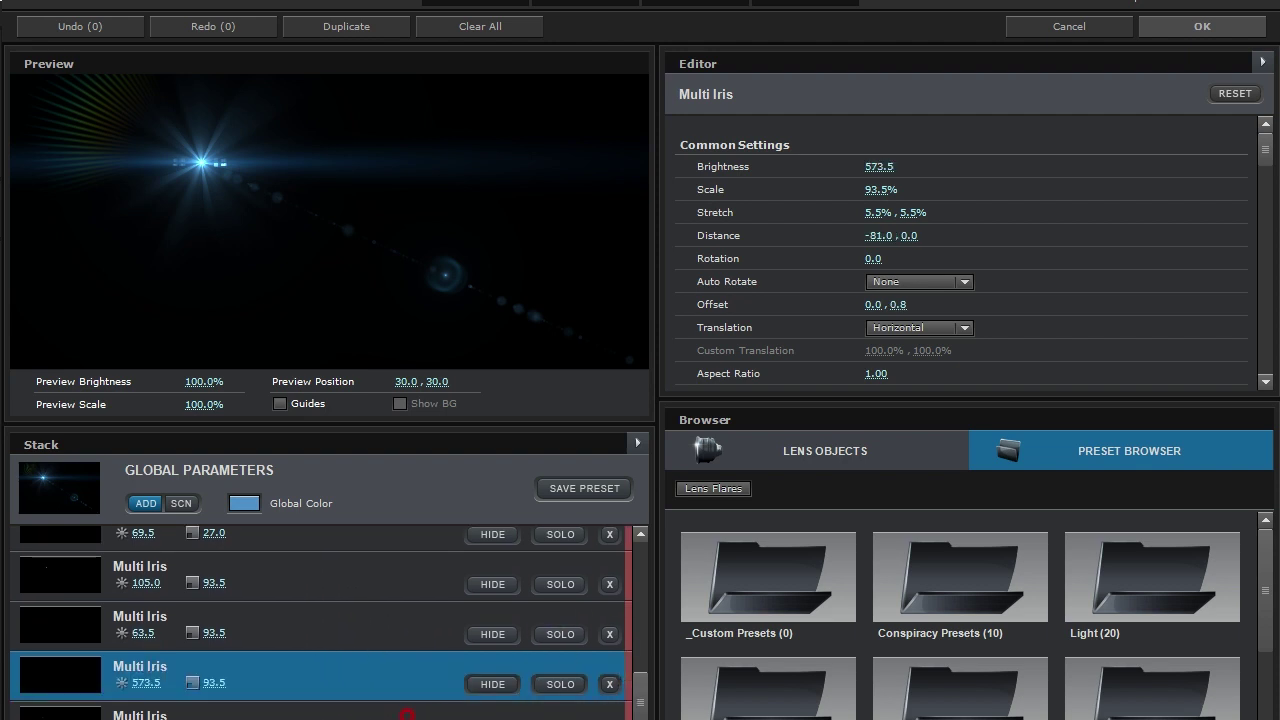
{"action": "left_click", "coordinate": [407, 713]}
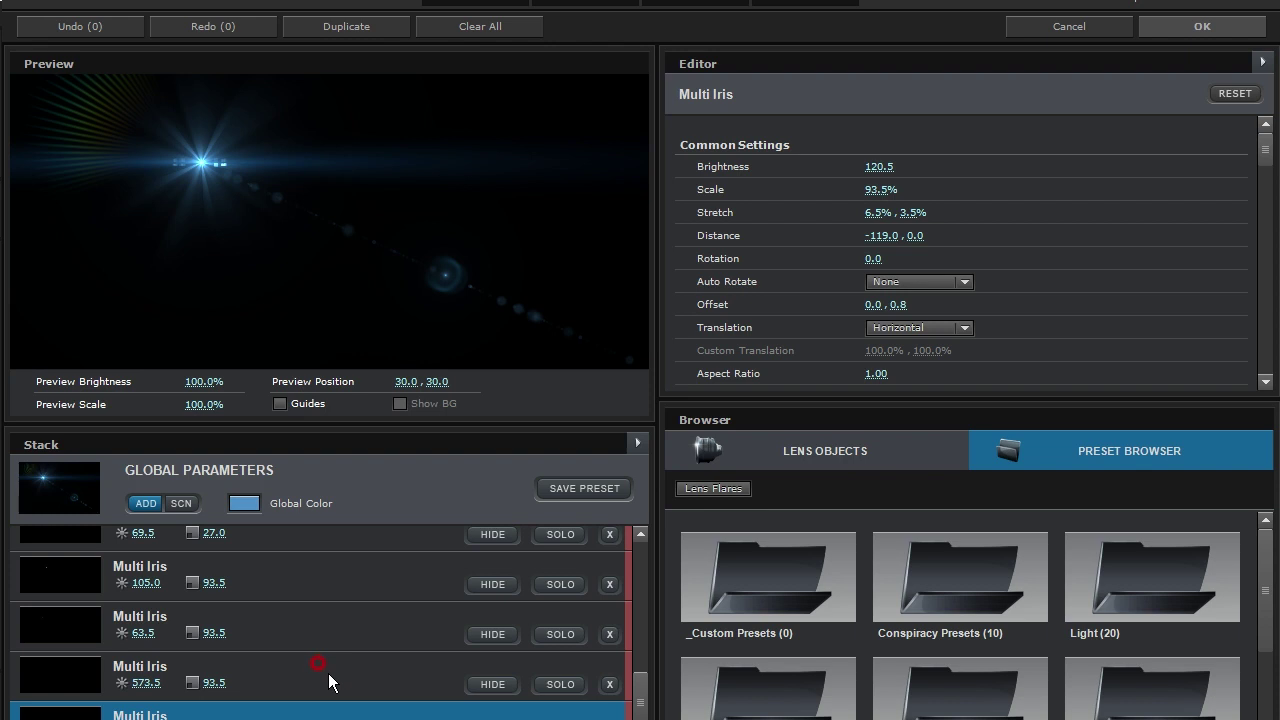
{"action": "left_click", "coordinate": [329, 676]}
{"action": "left_click", "coordinate": [323, 625]}
{"action": "left_click", "coordinate": [326, 580]}
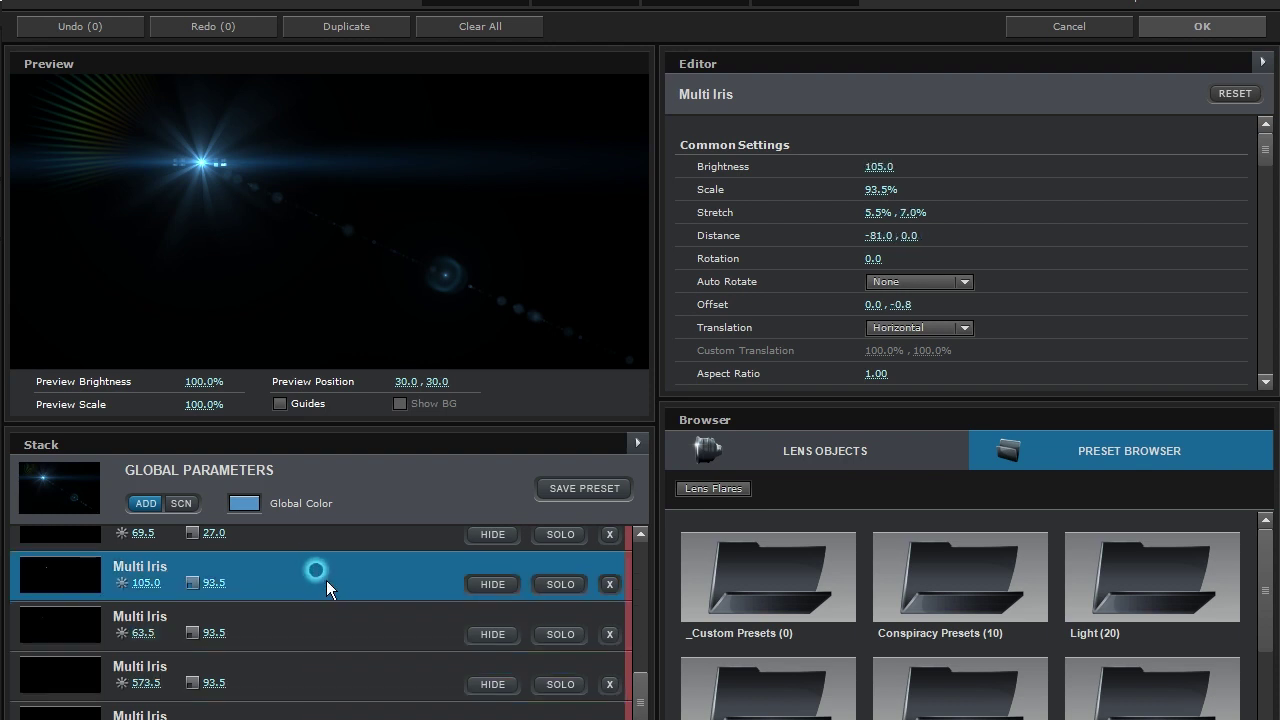
{"action": "scroll", "coordinate": [326, 580], "scroll_direction": "up", "scroll_amount": 3}
{"action": "left_click", "coordinate": [306, 680]}
{"action": "scroll", "coordinate": [324, 622], "scroll_direction": "down", "scroll_amount": 1}
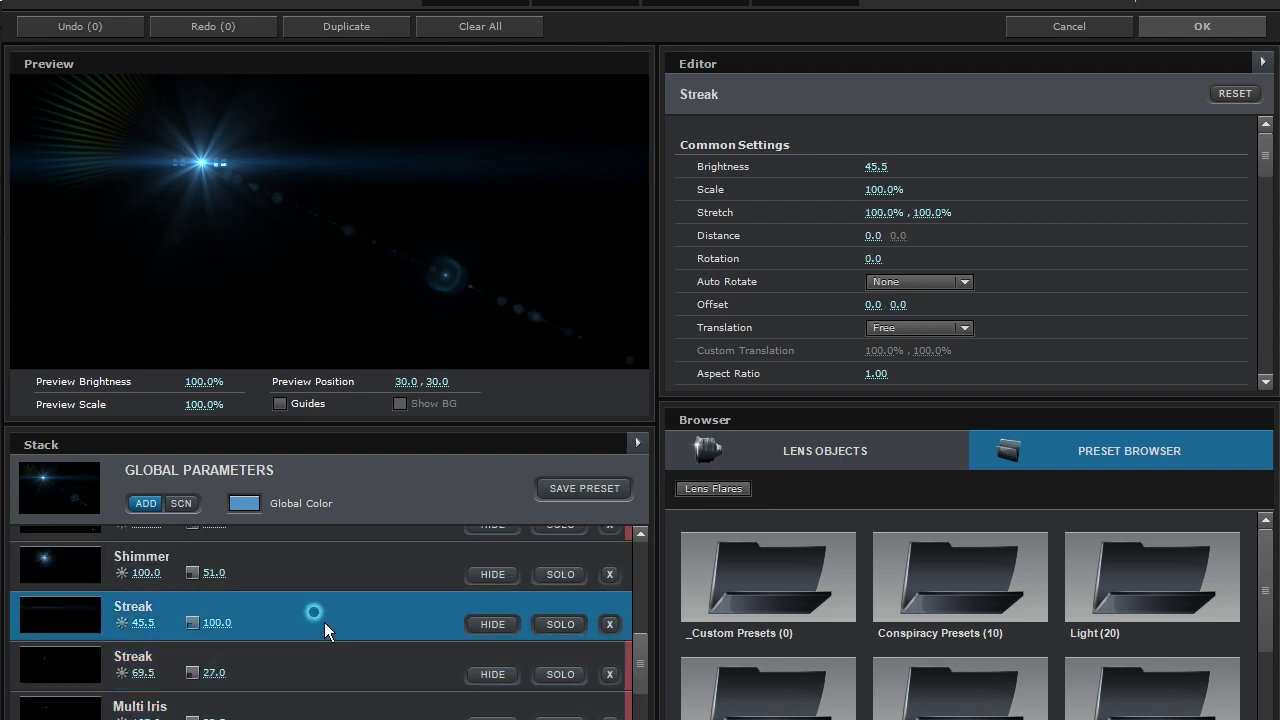
{"action": "left_click", "coordinate": [298, 564]}
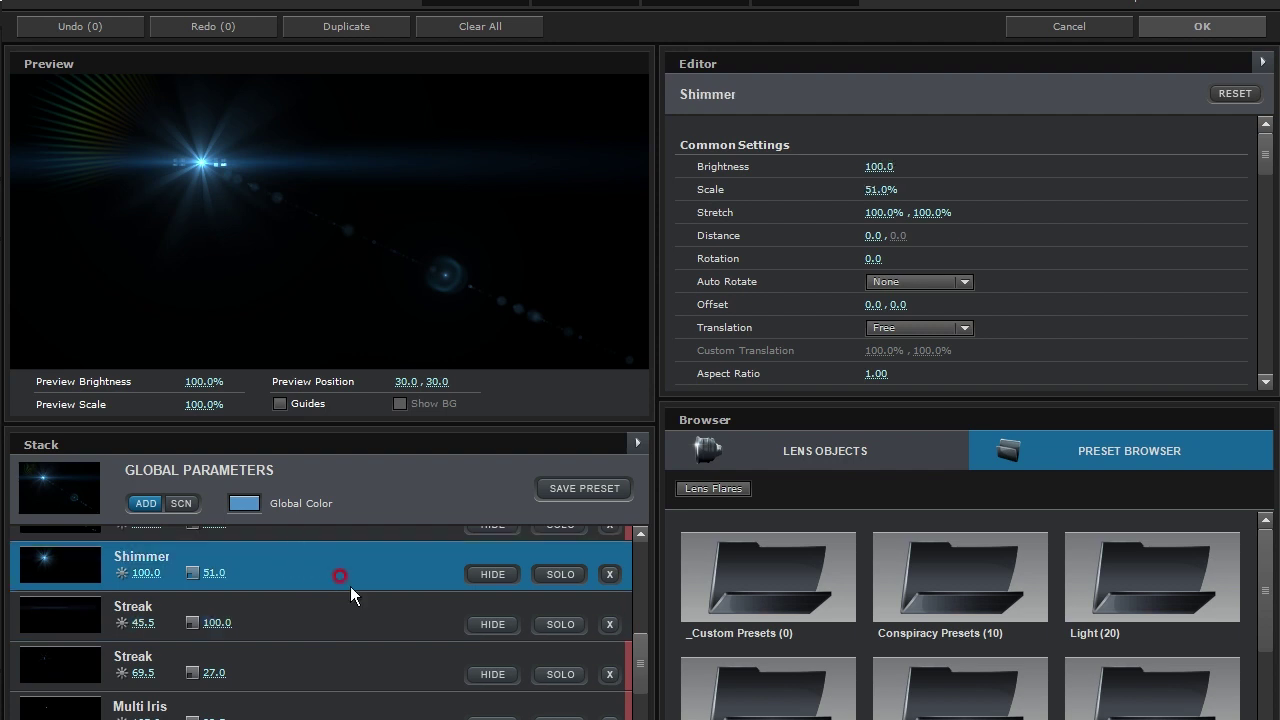
{"action": "scroll", "coordinate": [350, 586], "scroll_direction": "up", "scroll_amount": 3}
{"action": "left_click", "coordinate": [313, 652]}
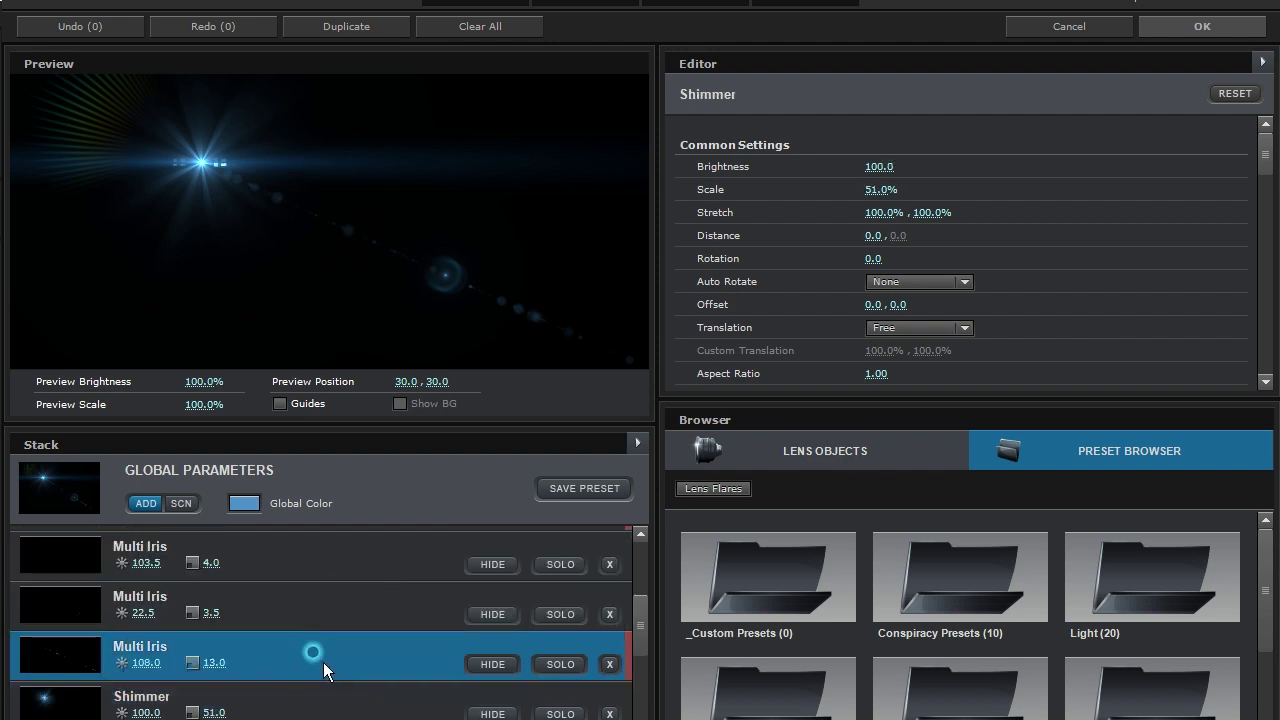
{"action": "left_click", "coordinate": [345, 612]}
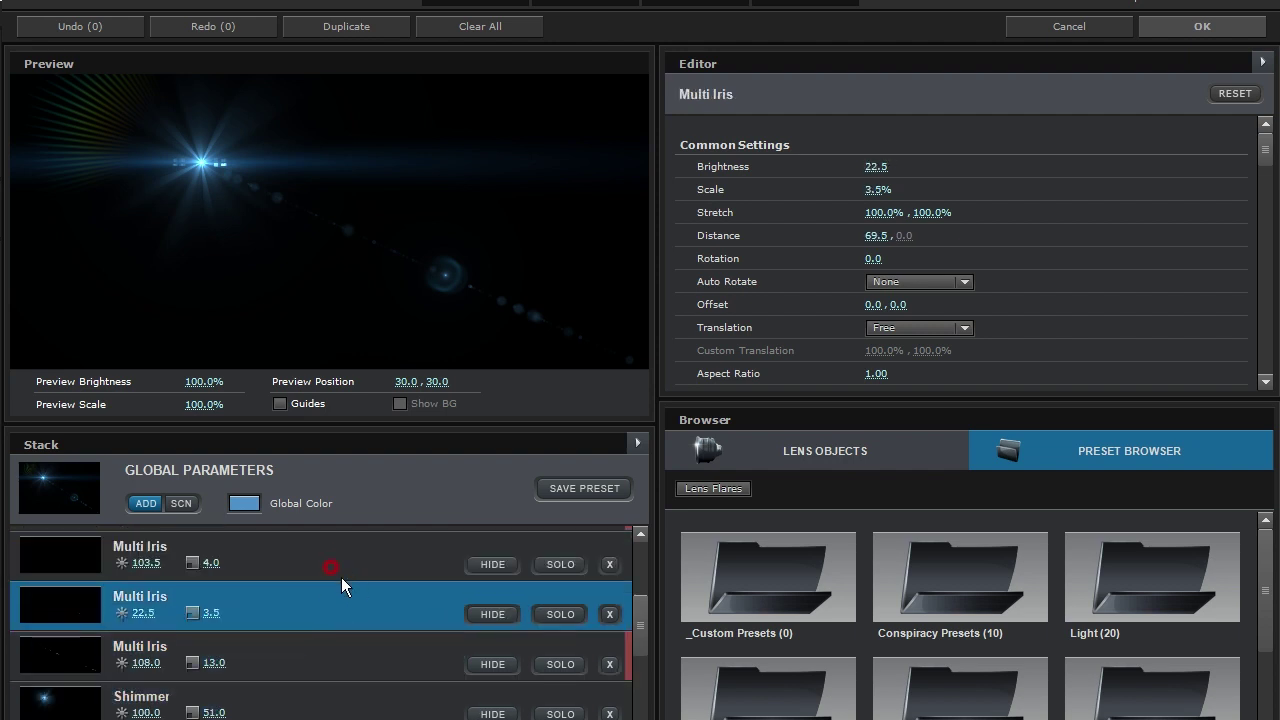
{"action": "left_click", "coordinate": [335, 565]}
{"action": "scroll", "coordinate": [337, 567], "scroll_direction": "up", "scroll_amount": 3}
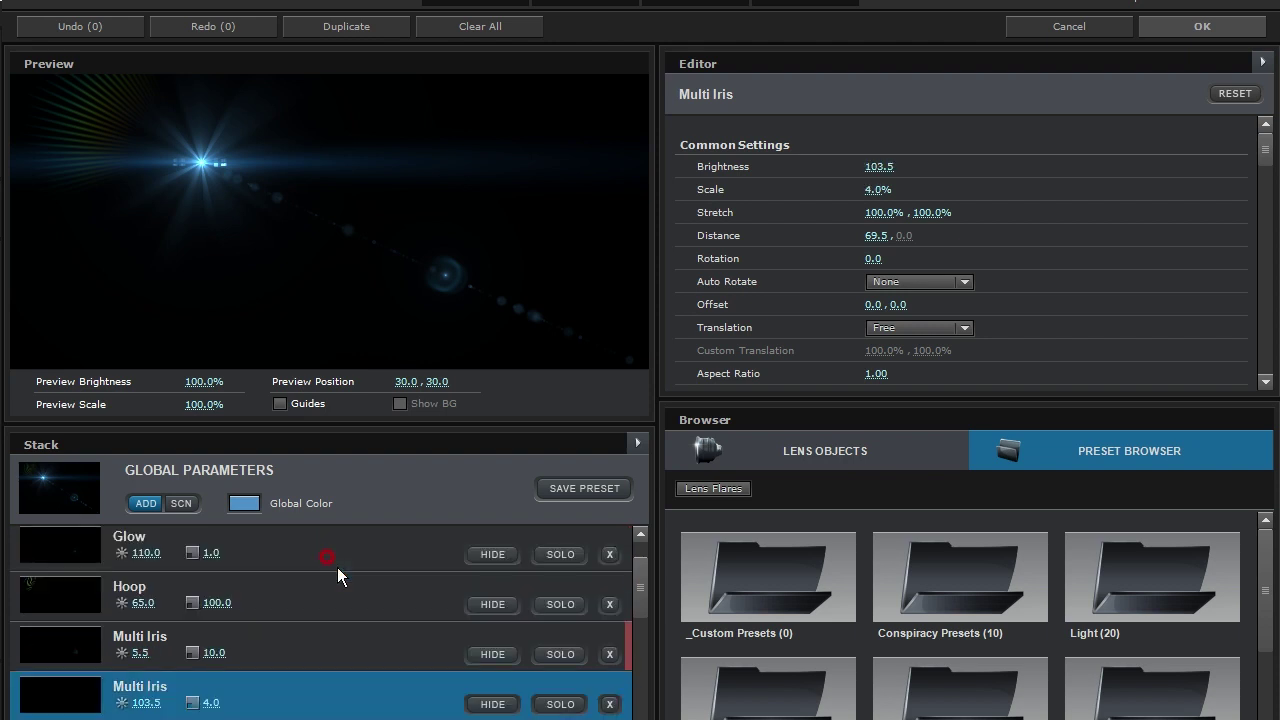
Step: Scale the faint Multi Iris element to 3.0% and apply the flare edits
{"action": "left_click", "coordinate": [300, 652]}
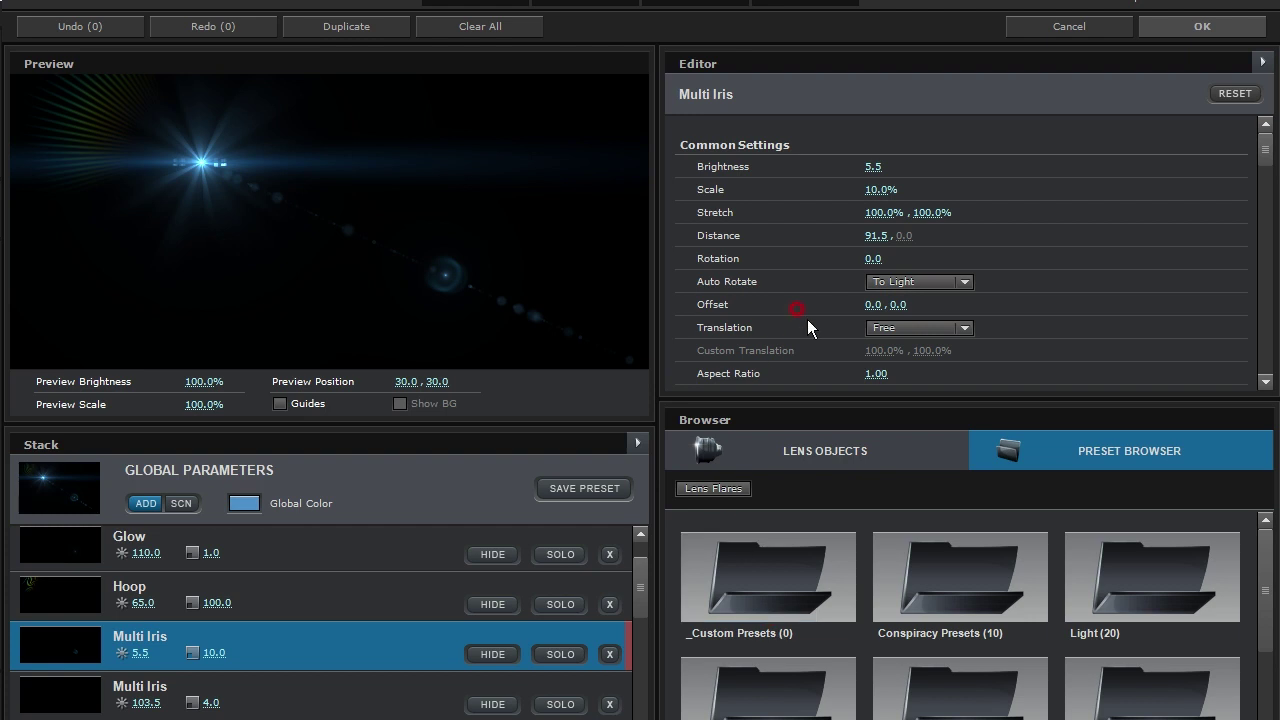
{"action": "left_click", "coordinate": [877, 195]}
{"action": "left_click", "coordinate": [556, 314]}
{"action": "left_click", "coordinate": [1205, 24]}
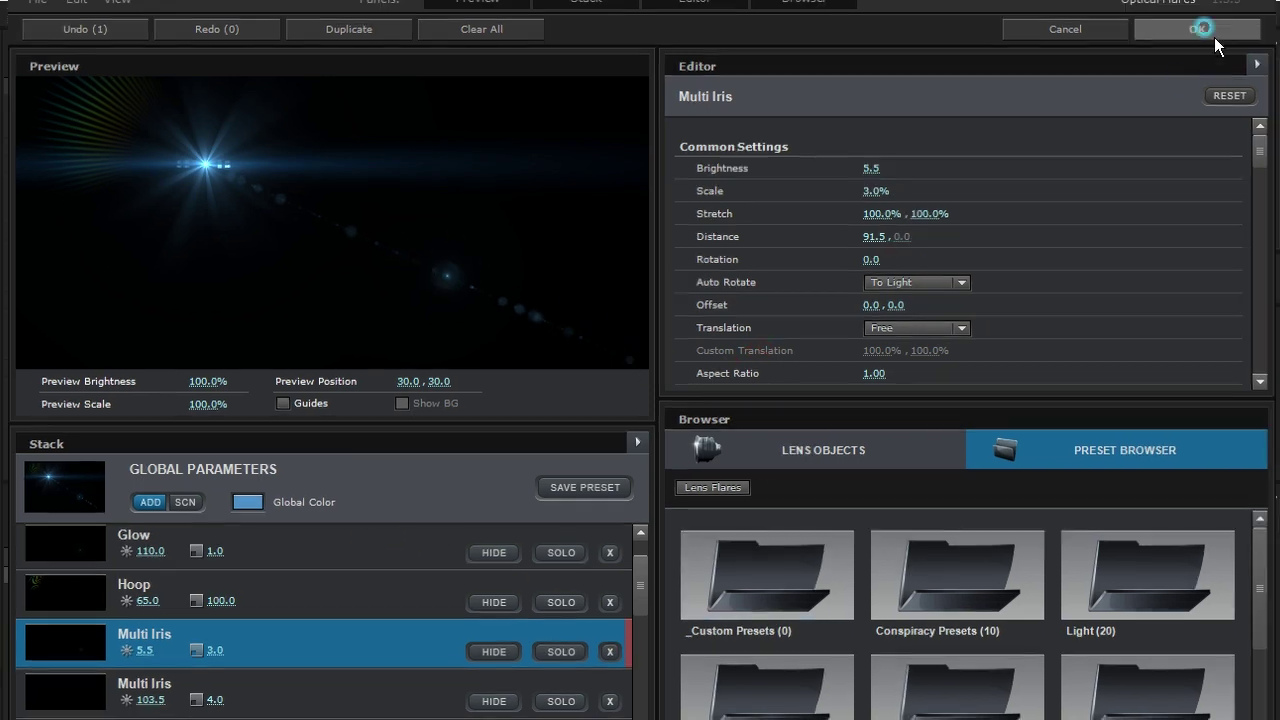
Step: Preview the edited flare animation from frame 0
{"action": "left_click_drag", "start_coordinate": [812, 540], "coordinate": [640, 552]}
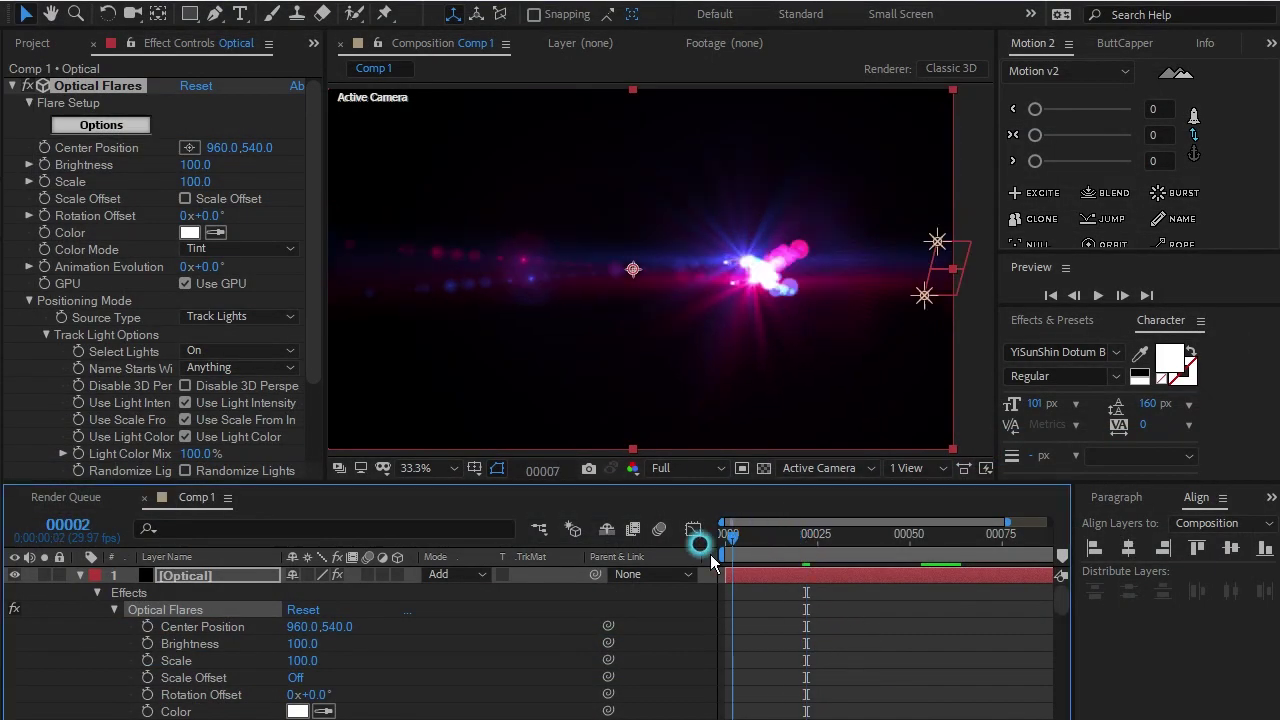
{"action": "key", "text": "space"}
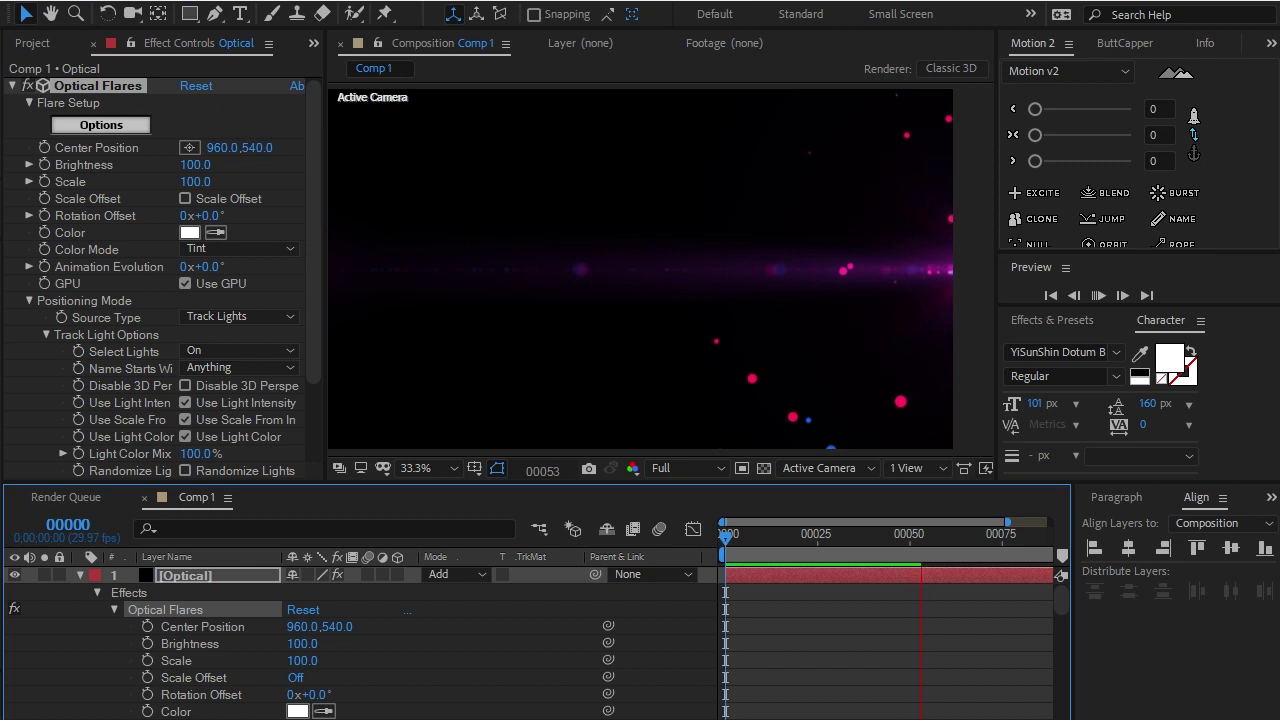
{"action": "key", "text": "space"}
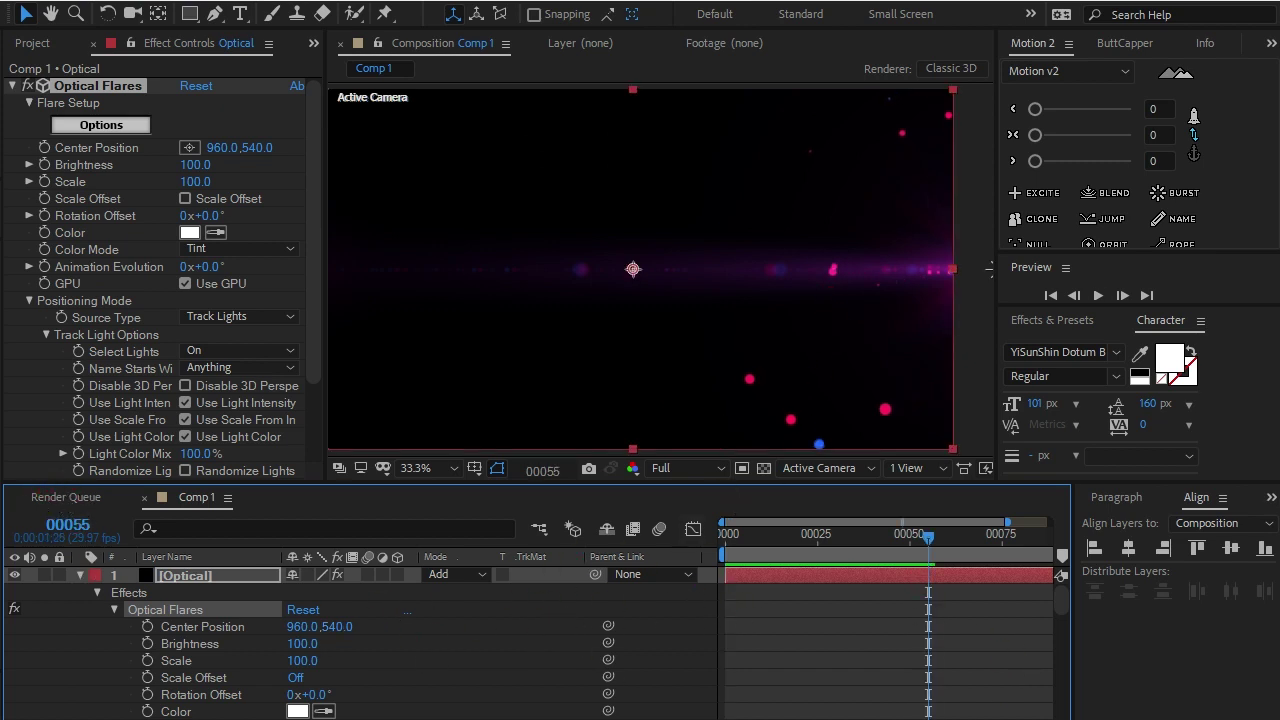
Step: Collapse the Optical layer and add Adjustment Layer 1 at the top of Comp 1
{"action": "left_click", "coordinate": [682, 614]}
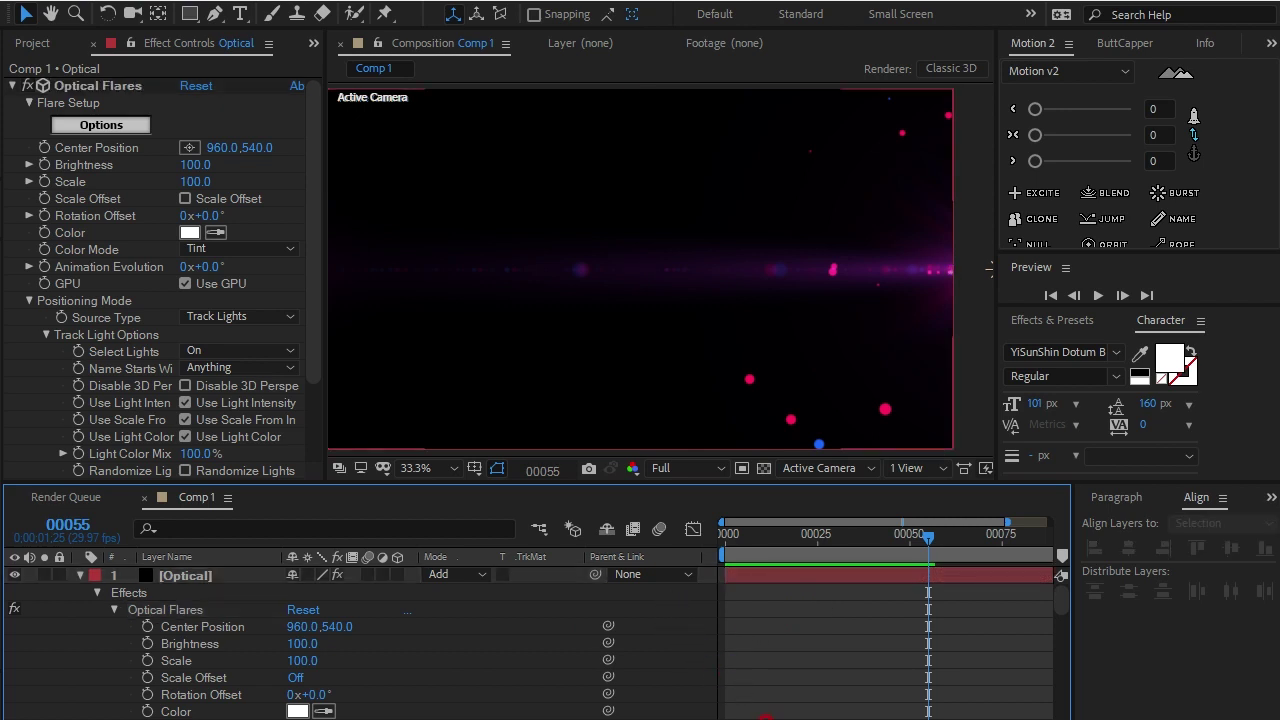
{"action": "left_click", "coordinate": [79, 576]}
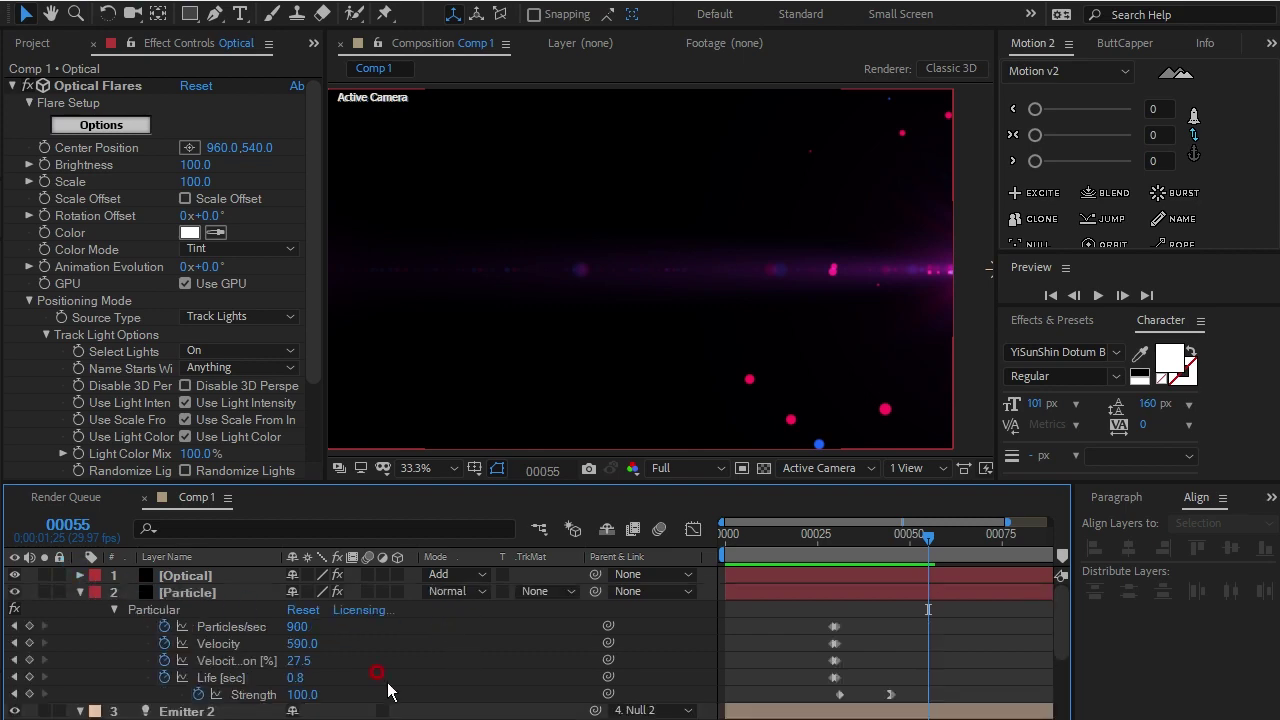
{"action": "key", "text": "ctrl+alt+y"}
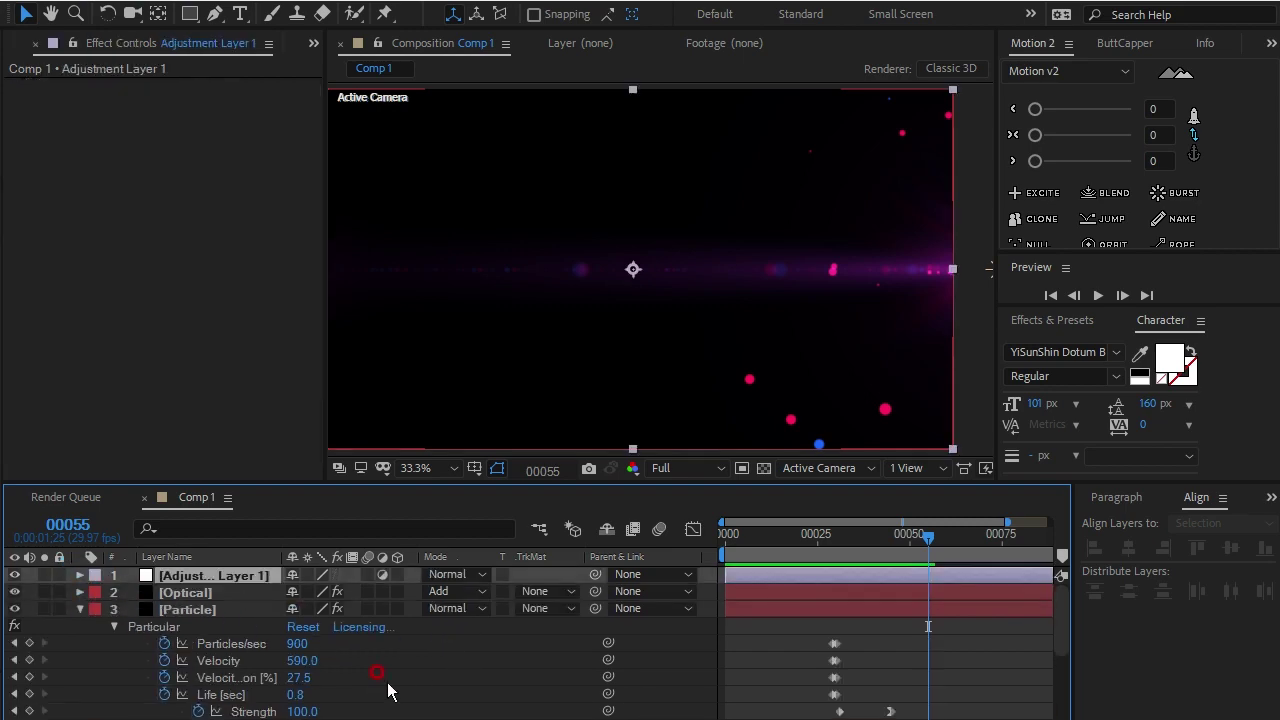
Step: Apply Plugin Everything's Deep Glow to the adjustment layer
{"action": "left_click", "coordinate": [220, 5]}
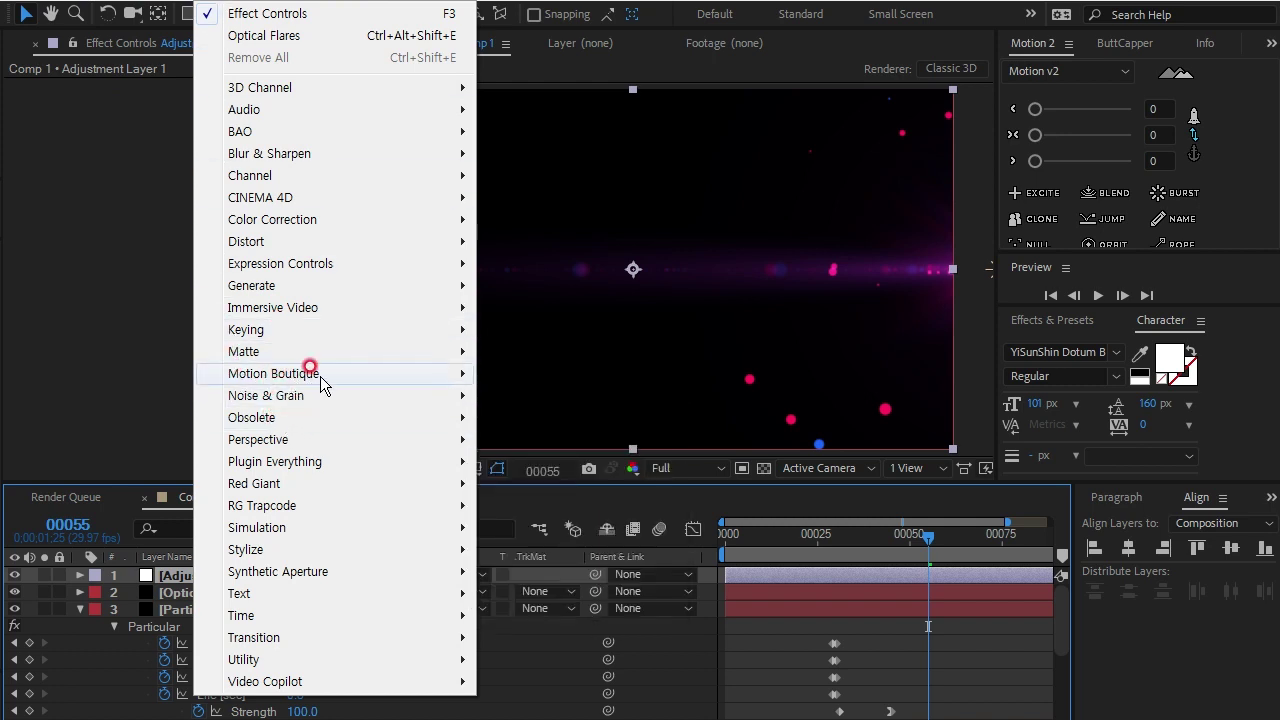
{"action": "mouse_move", "coordinate": [300, 463]}
{"action": "left_click", "coordinate": [560, 461]}
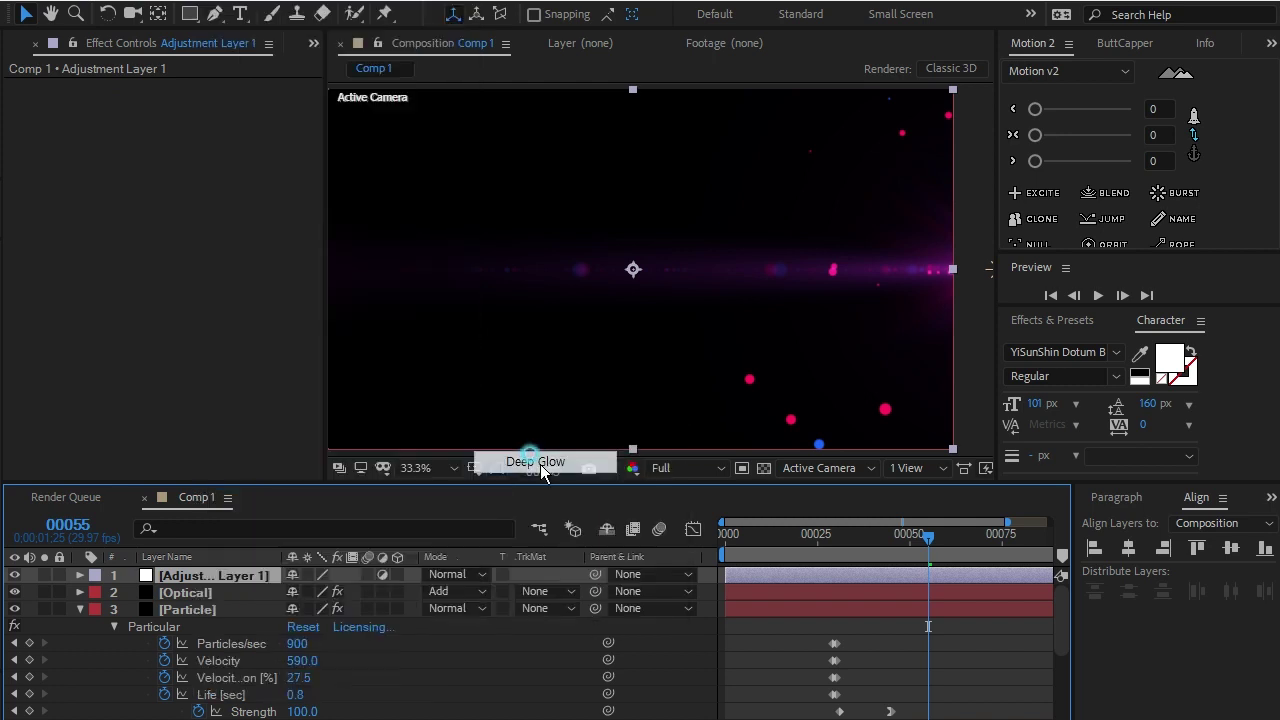
Step: Preview the glowing red and blue streaks from the first frame
{"action": "mouse_move", "coordinate": [929, 538]}
{"action": "left_mouse_down"}
{"action": "mouse_move", "coordinate": [662, 530]}
{"action": "mouse_move", "coordinate": [822, 540]}
{"action": "mouse_move", "coordinate": [774, 557]}
{"action": "left_mouse_up"}
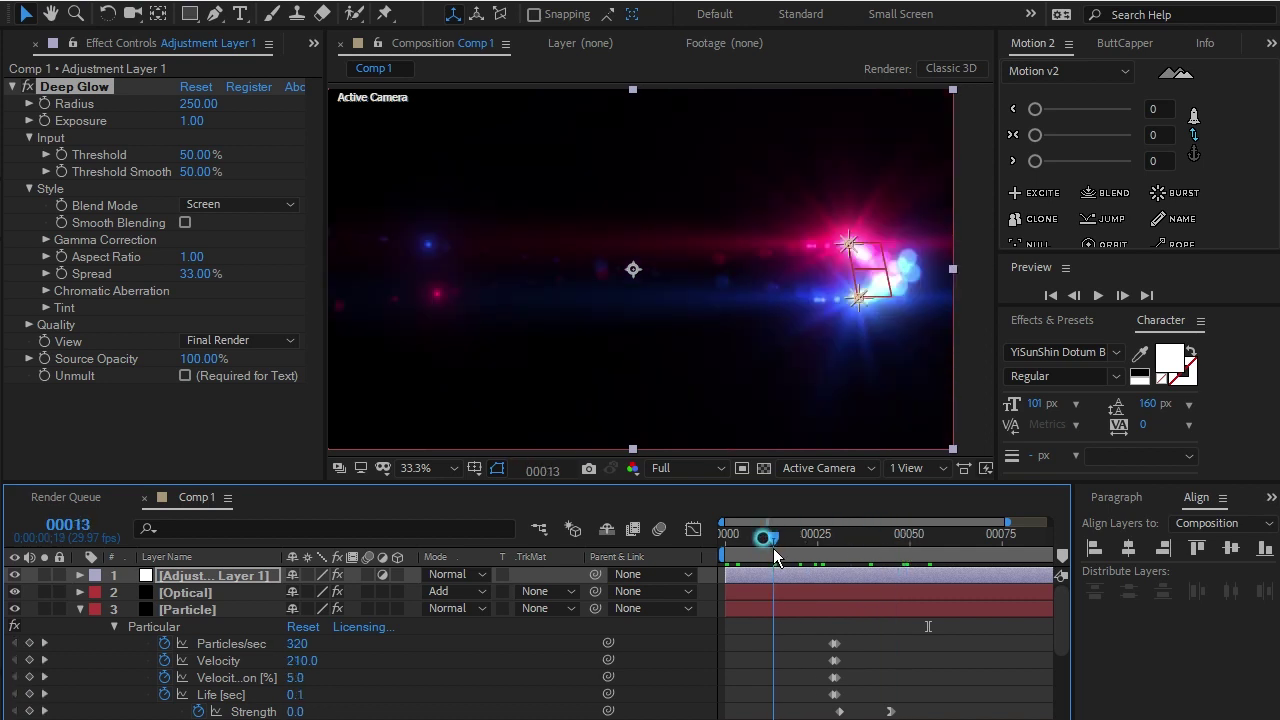
{"action": "left_click_drag", "start_coordinate": [774, 557], "coordinate": [647, 557]}
{"action": "key", "text": "space"}
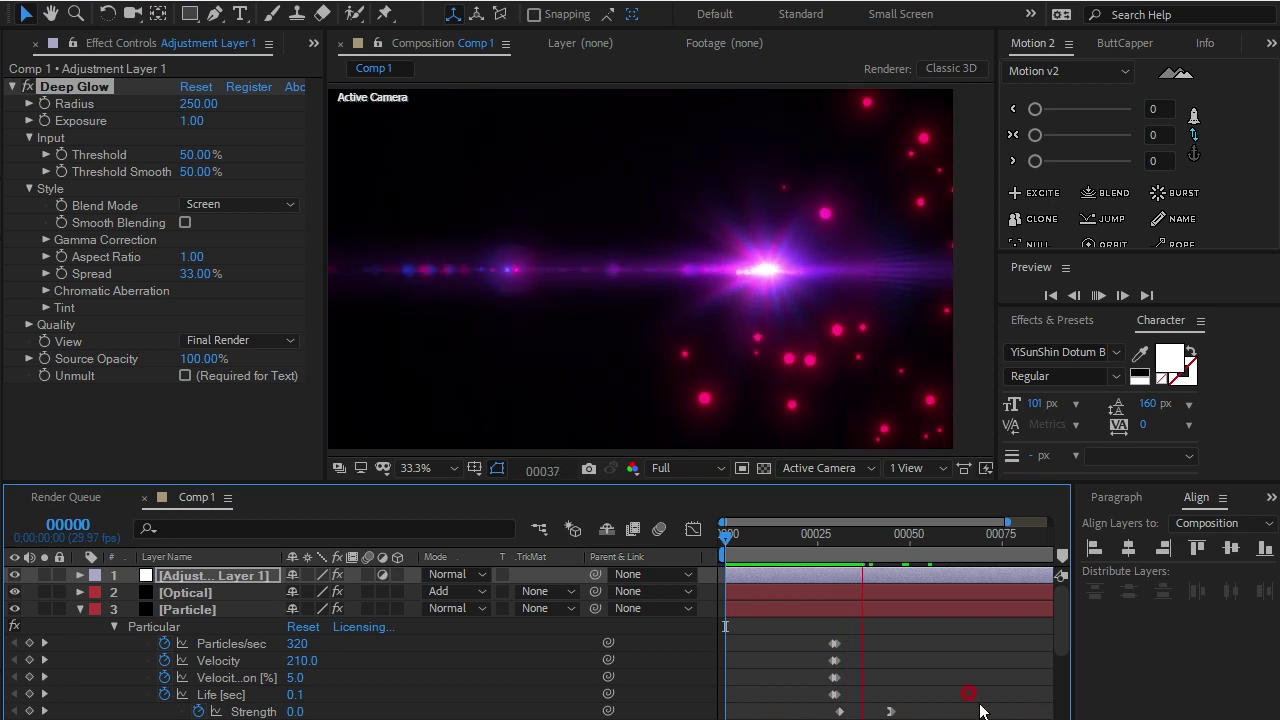
{"action": "left_click", "coordinate": [357, 351]}
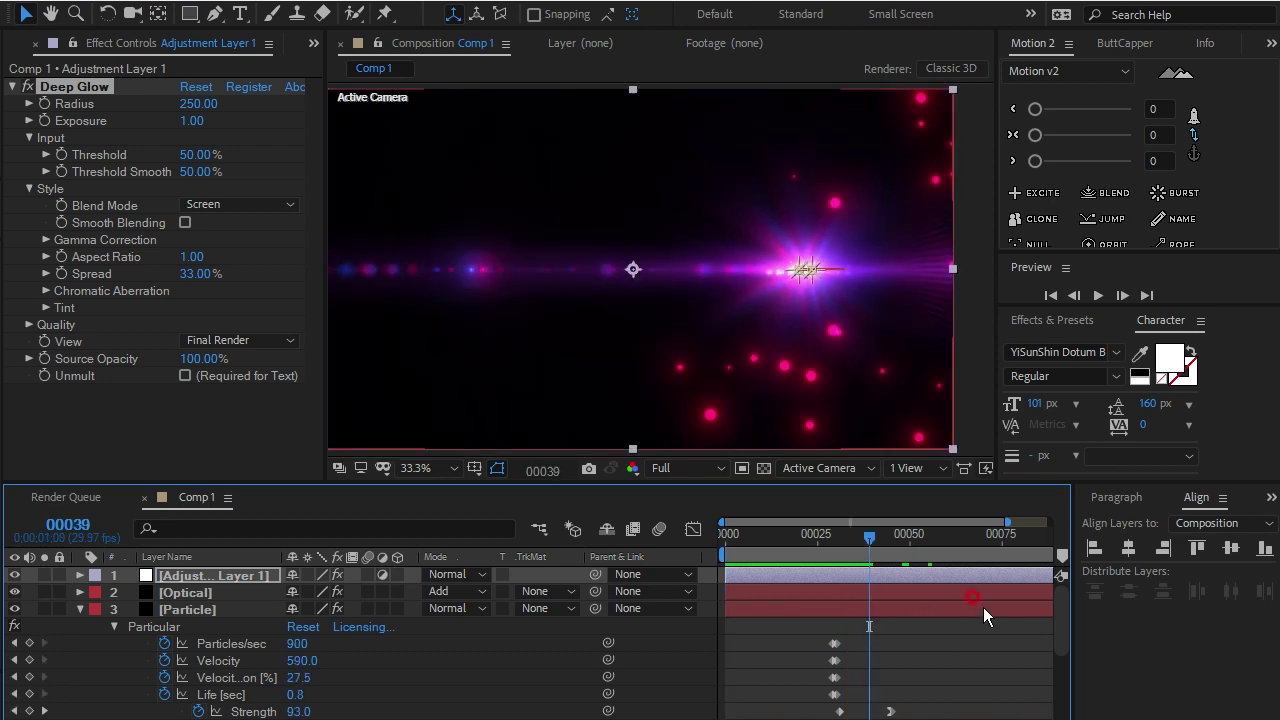
{"action": "left_click", "coordinate": [186, 592]}
Step: Set the Optical Flares Scale to 50, then preview the flare from frame 0
{"action": "left_click", "coordinate": [195, 182]}
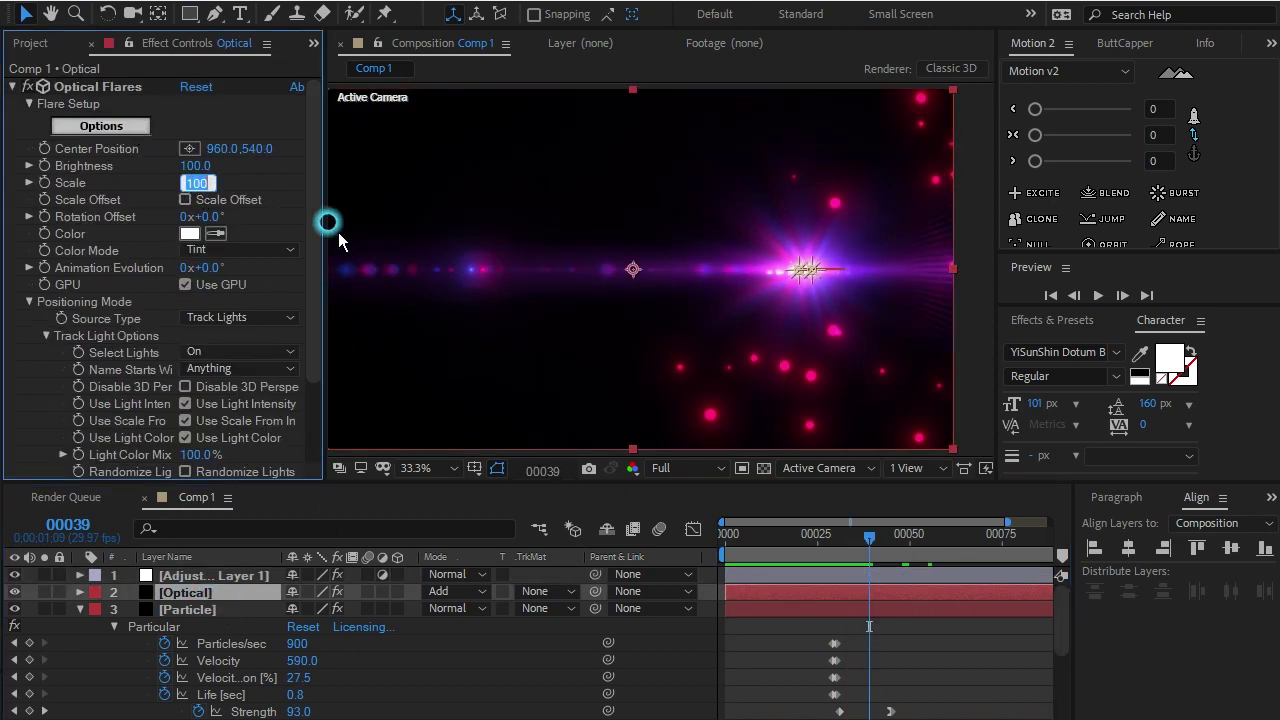
{"action": "type", "text": "50"}
{"action": "key", "text": "Return"}
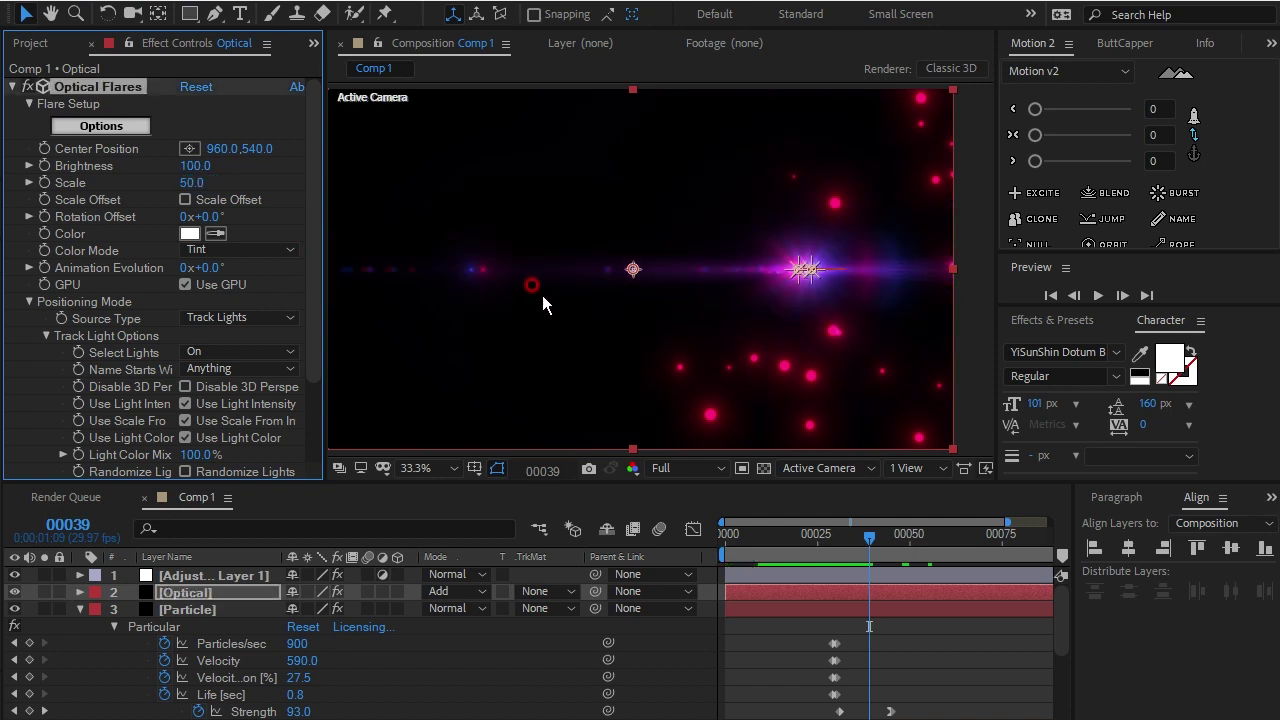
{"action": "left_click_drag", "start_coordinate": [875, 545], "coordinate": [725, 537]}
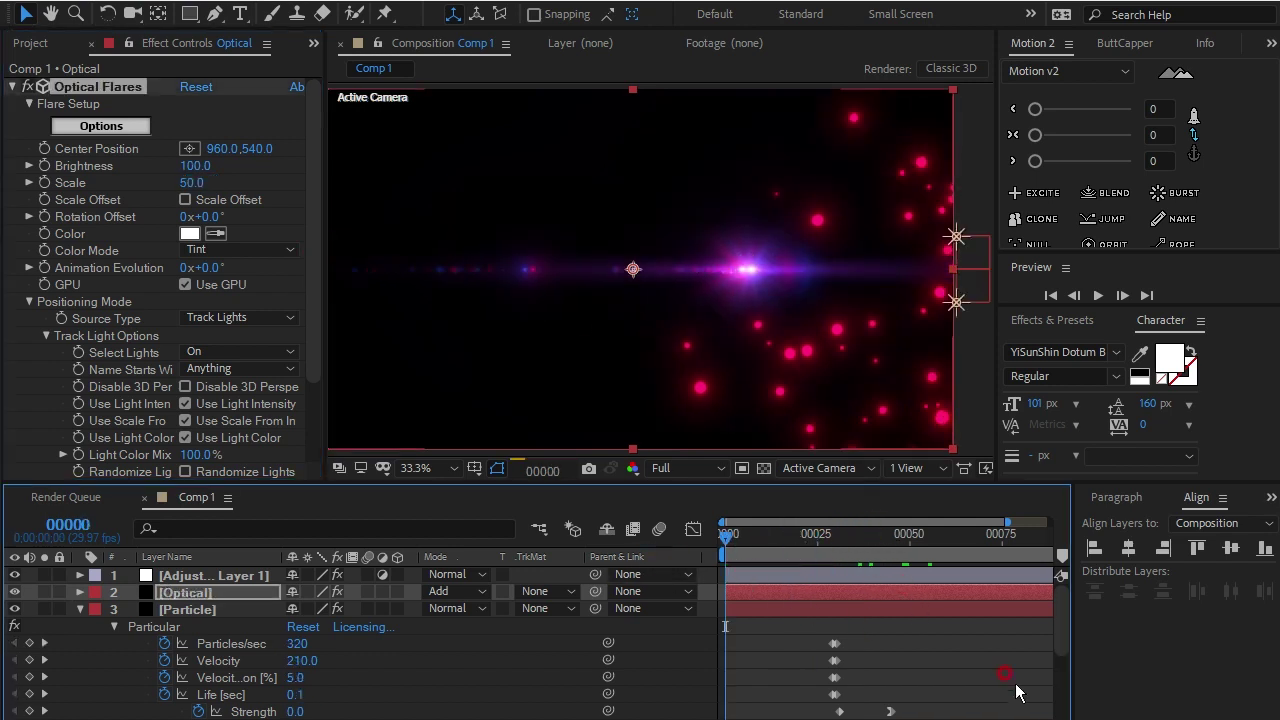
{"action": "key", "text": "space"}
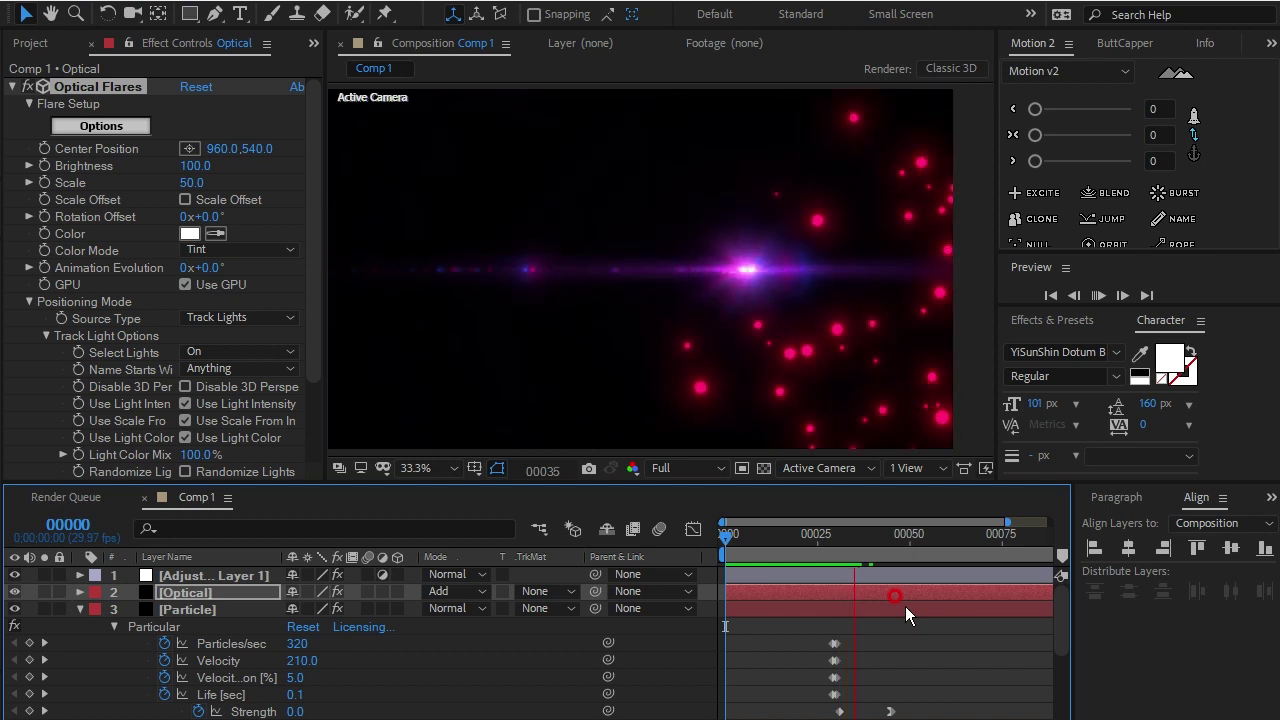
{"action": "key", "text": "space"}
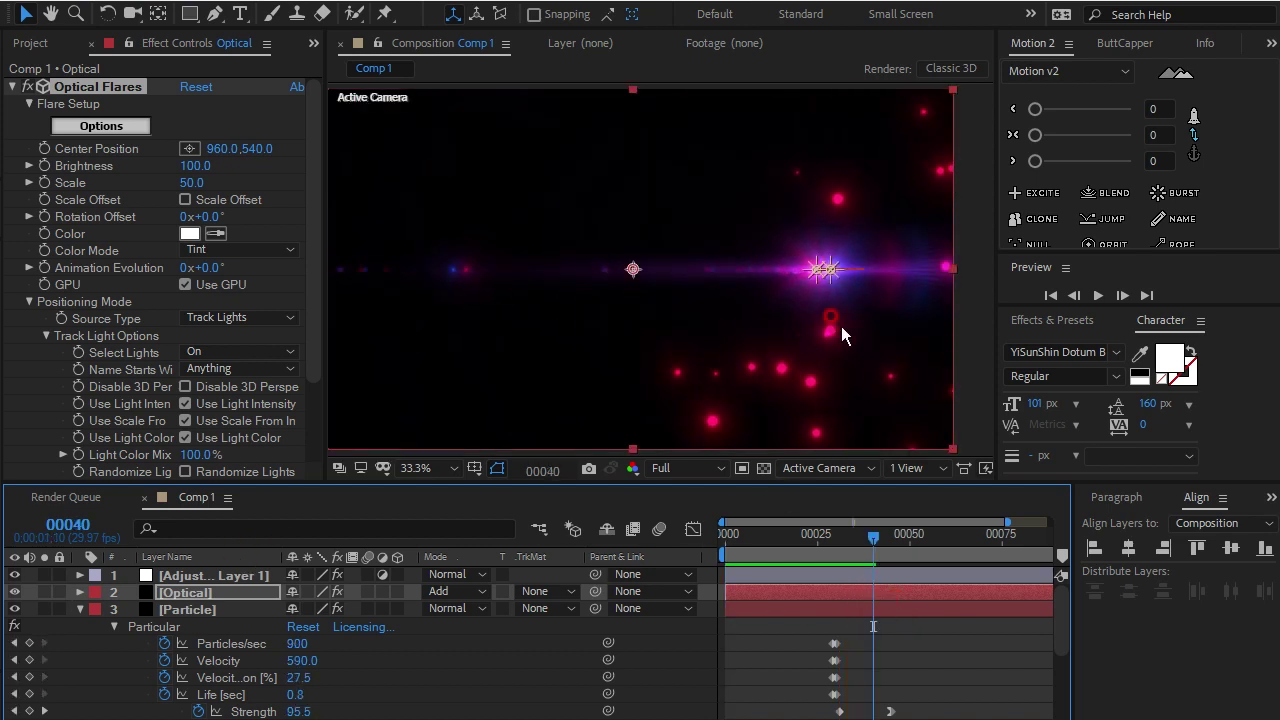
{"action": "left_click", "coordinate": [30, 43]}
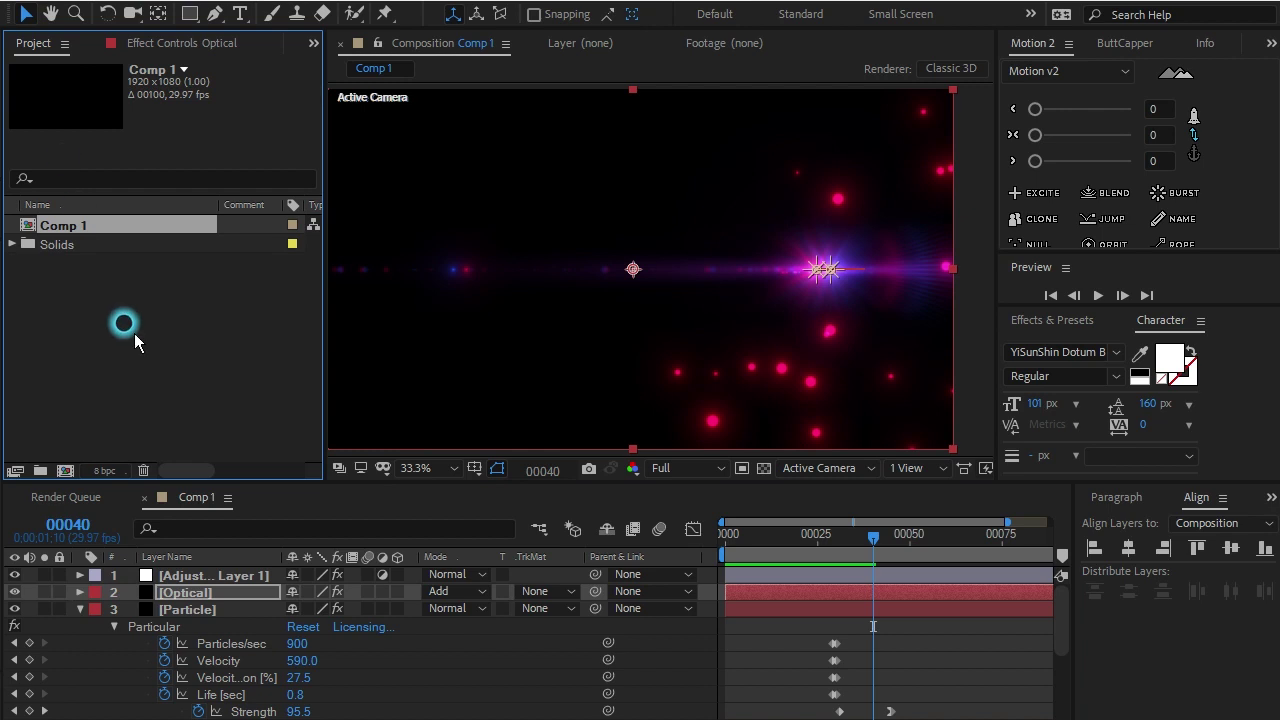
Step: Drop Comp 1 into a new Comp 2, duplicate that layer, and blend the top copy in Add mode
{"action": "left_click", "coordinate": [33, 226]}
{"action": "left_click_drag", "start_coordinate": [33, 229], "coordinate": [64, 470]}
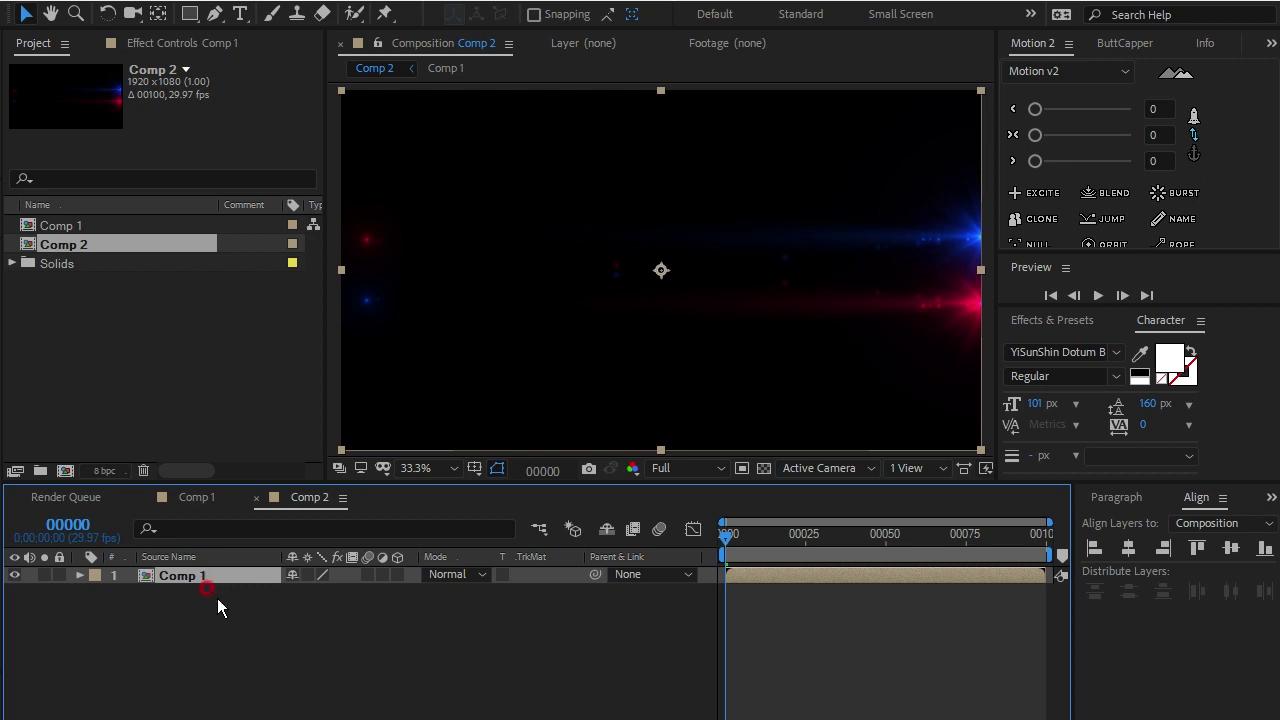
{"action": "key", "text": "ctrl+d"}
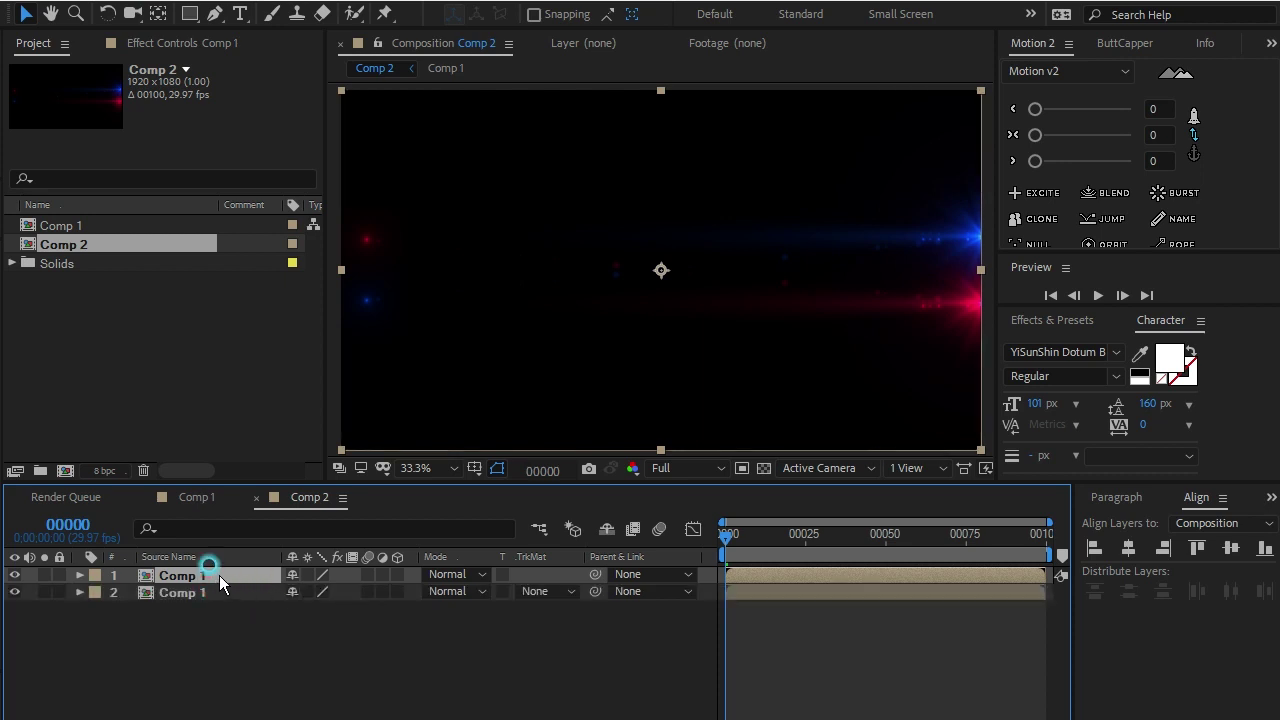
{"action": "left_click", "coordinate": [464, 573]}
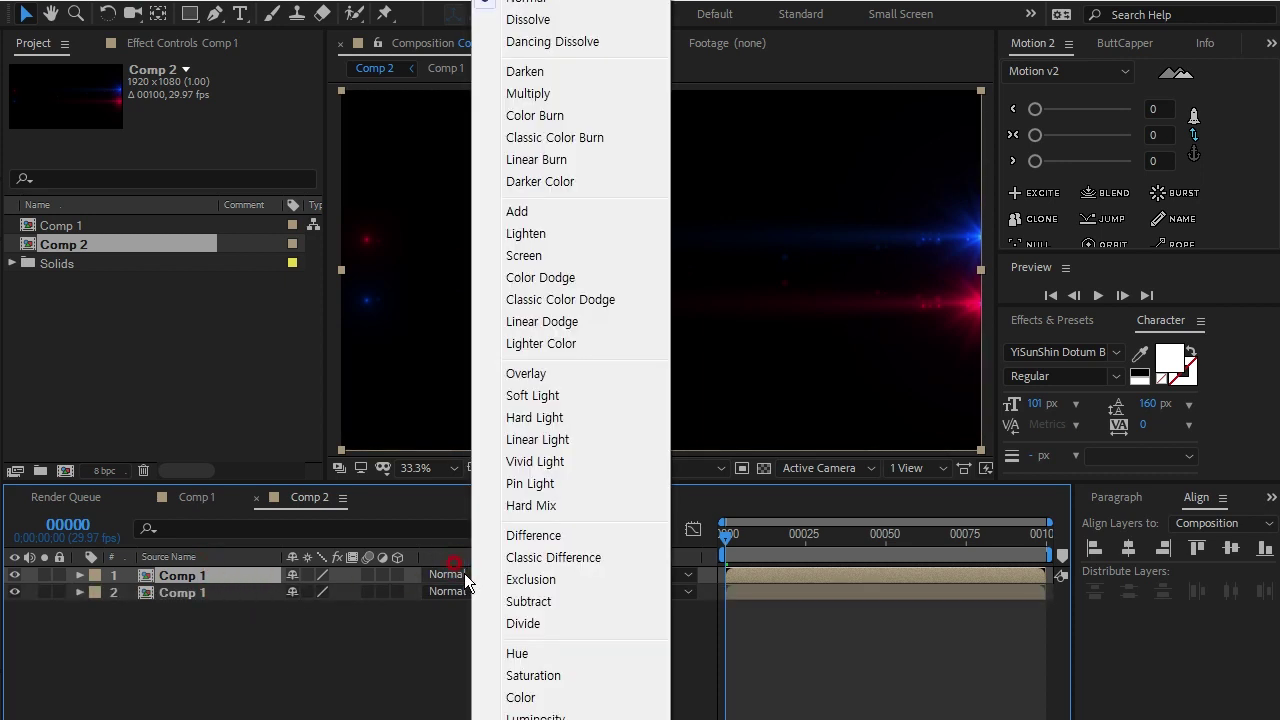
{"action": "left_click", "coordinate": [530, 211]}
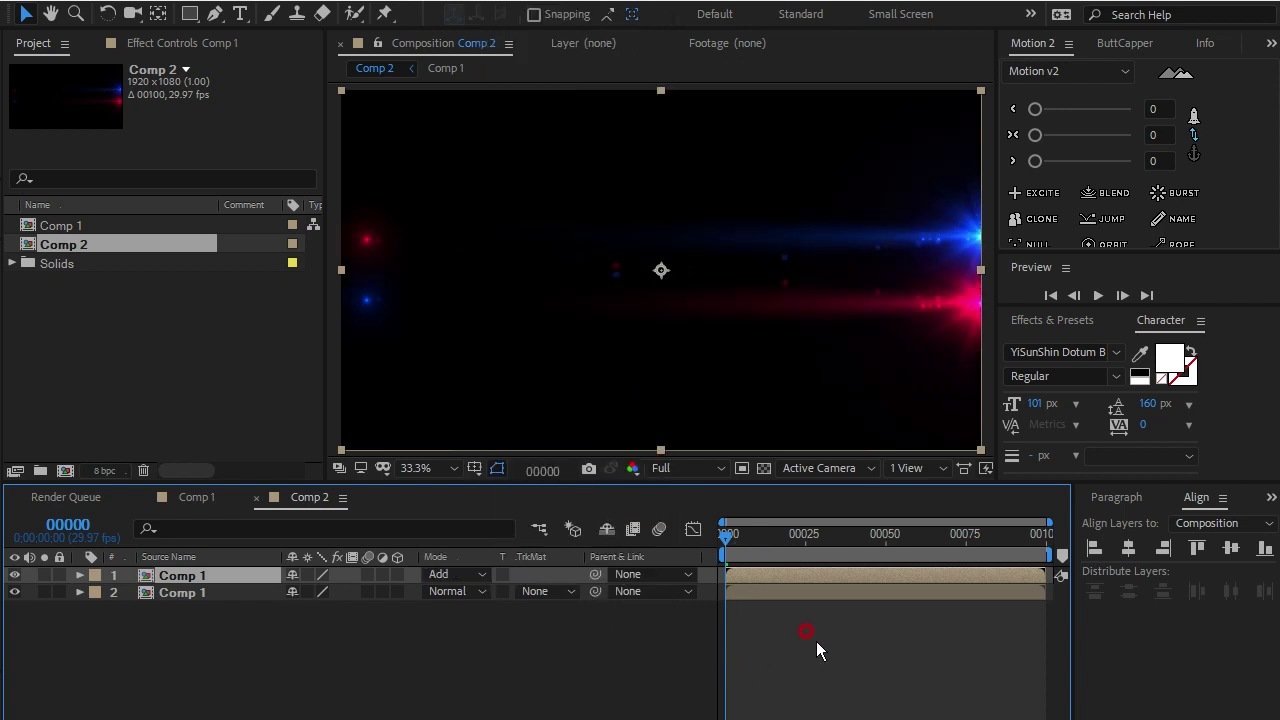
Step: Apply Transform > Flip Horizontal to the top Comp 1 layer, then play and scrub Comp 2
{"action": "right_click", "coordinate": [187, 582]}
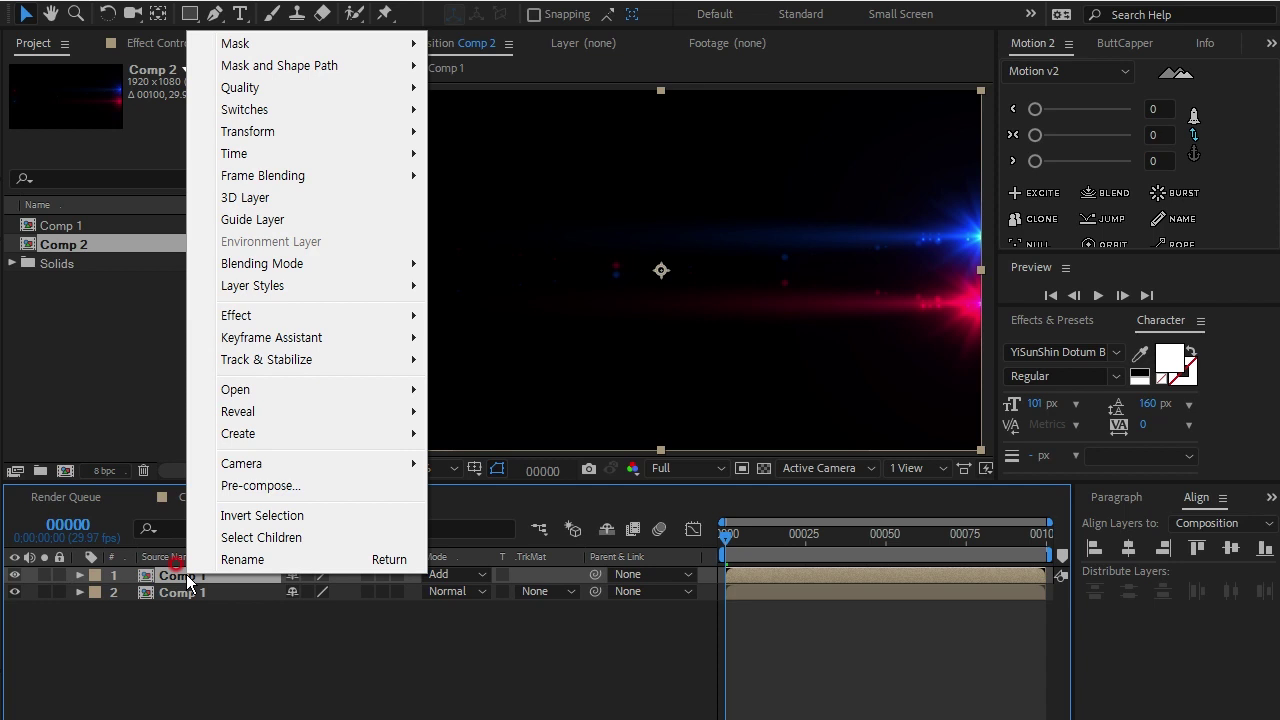
{"action": "mouse_move", "coordinate": [291, 130]}
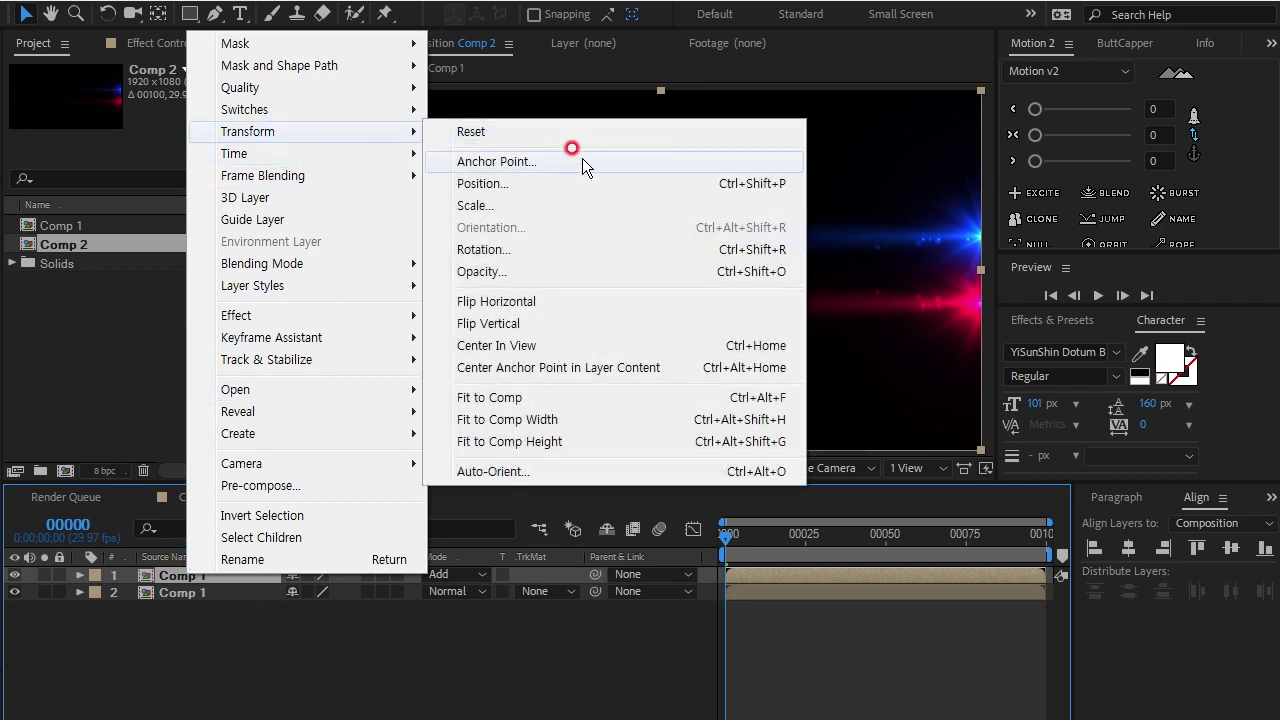
{"action": "left_click", "coordinate": [514, 304]}
{"action": "key", "text": "space"}
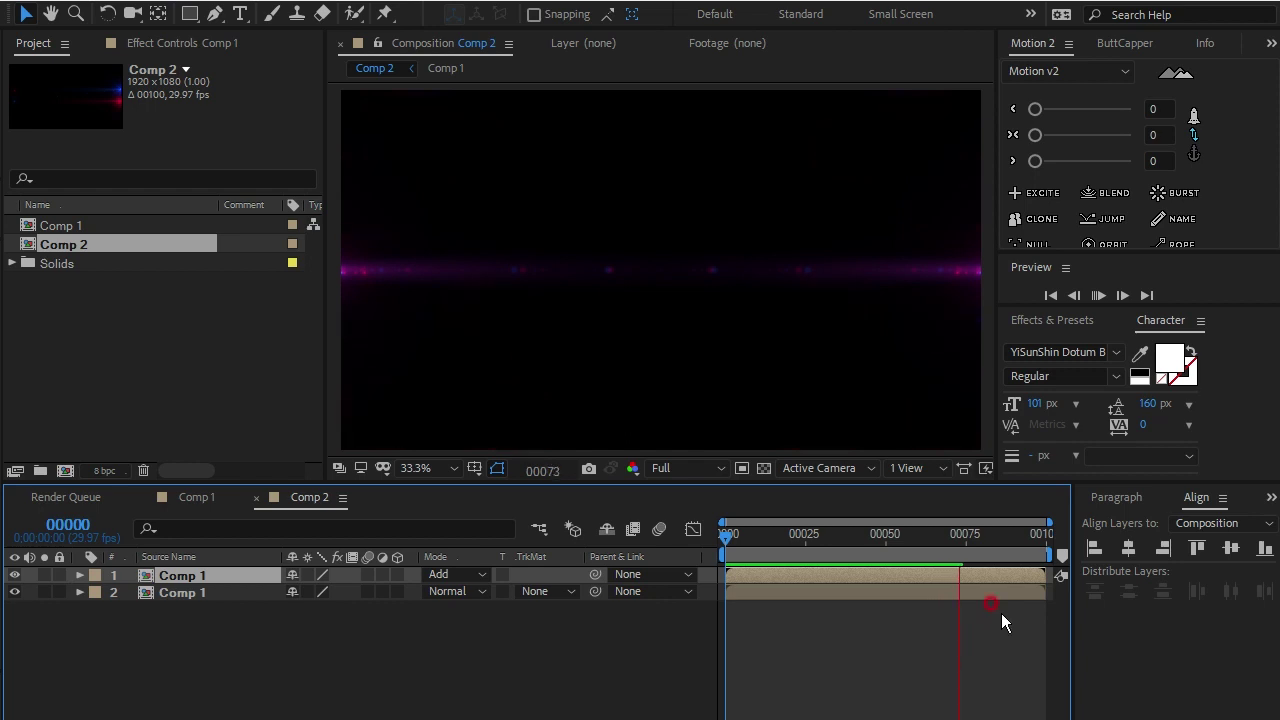
{"action": "mouse_move", "coordinate": [753, 533]}
{"action": "left_mouse_down"}
{"action": "mouse_move", "coordinate": [805, 549]}
{"action": "mouse_move", "coordinate": [950, 550]}
{"action": "left_mouse_up"}
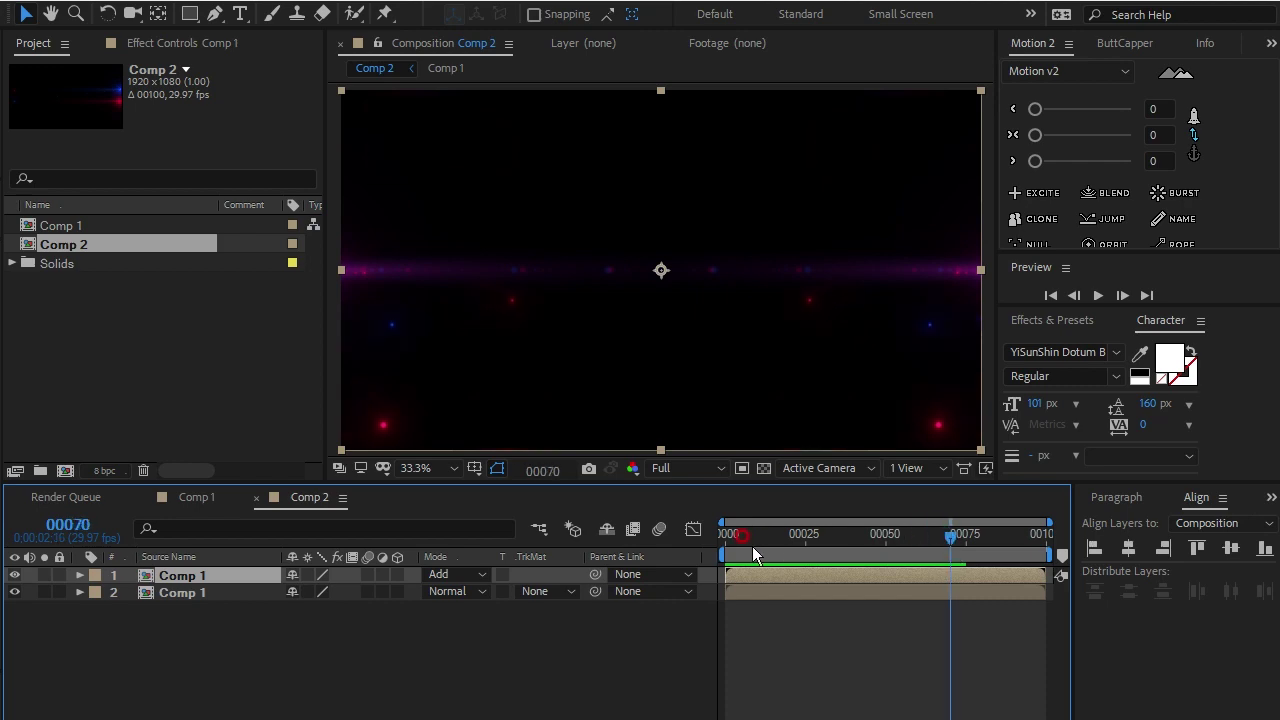